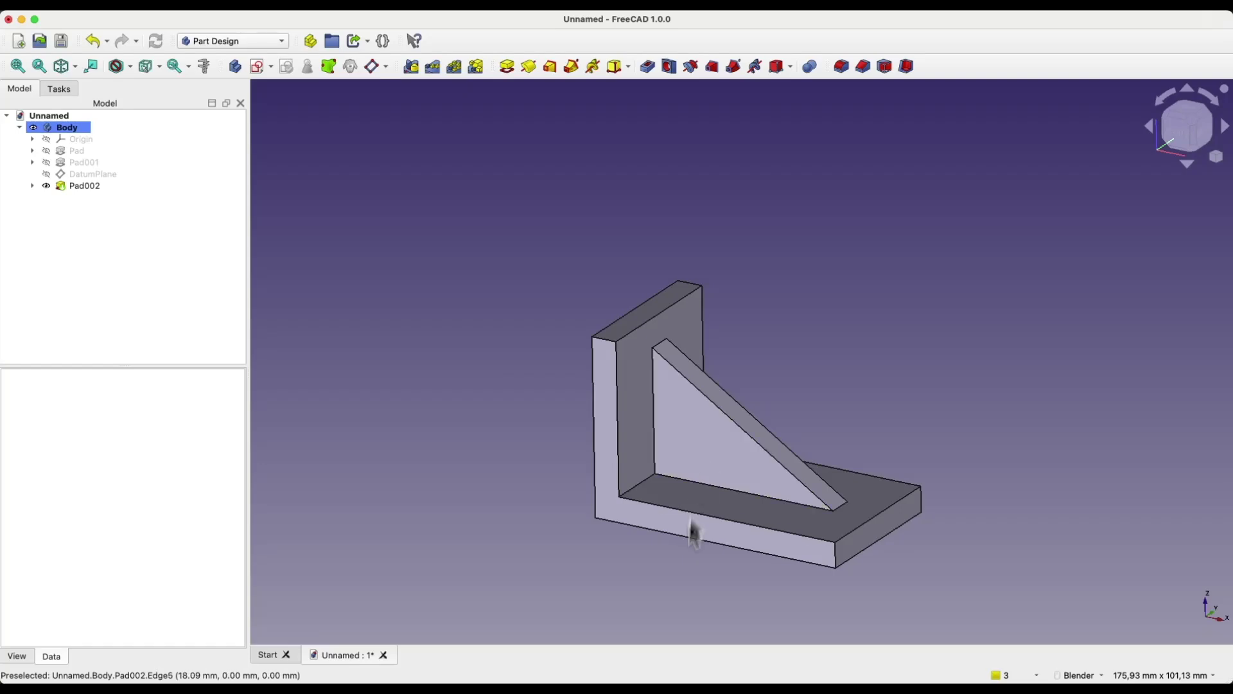
- Close the finished bracket document without saving it and start a new document containing an empty body
left_click(384, 655)
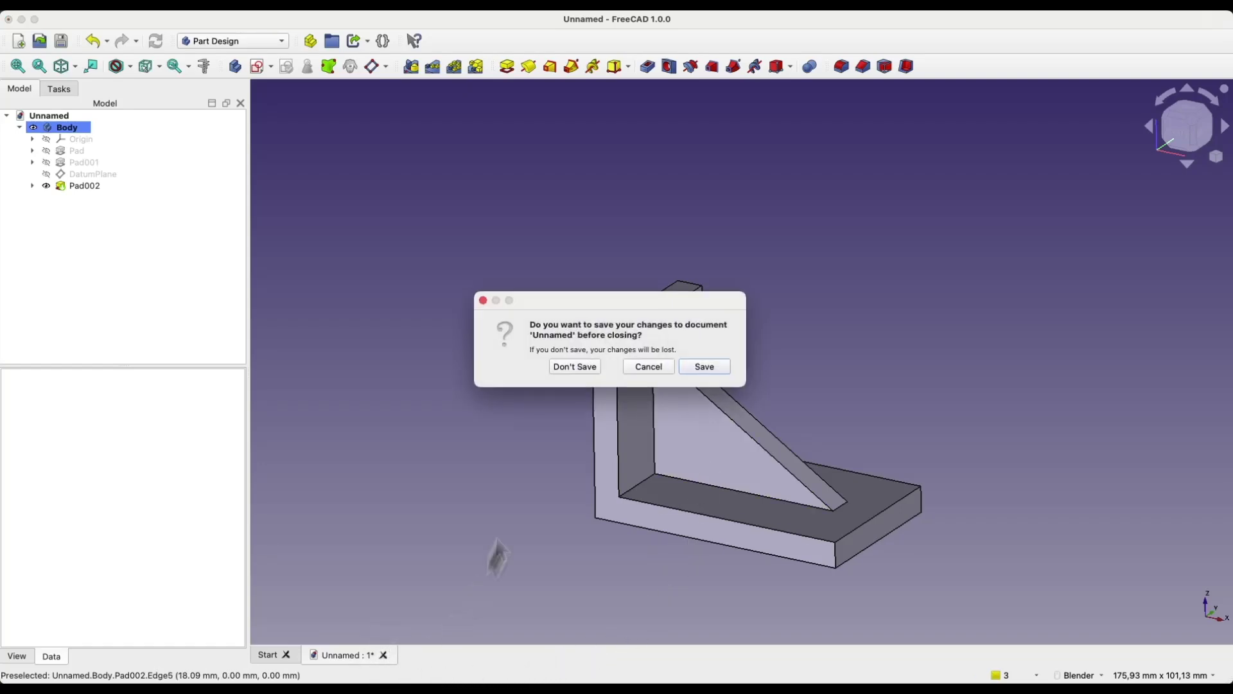
left_click(581, 363)
left_click(352, 163)
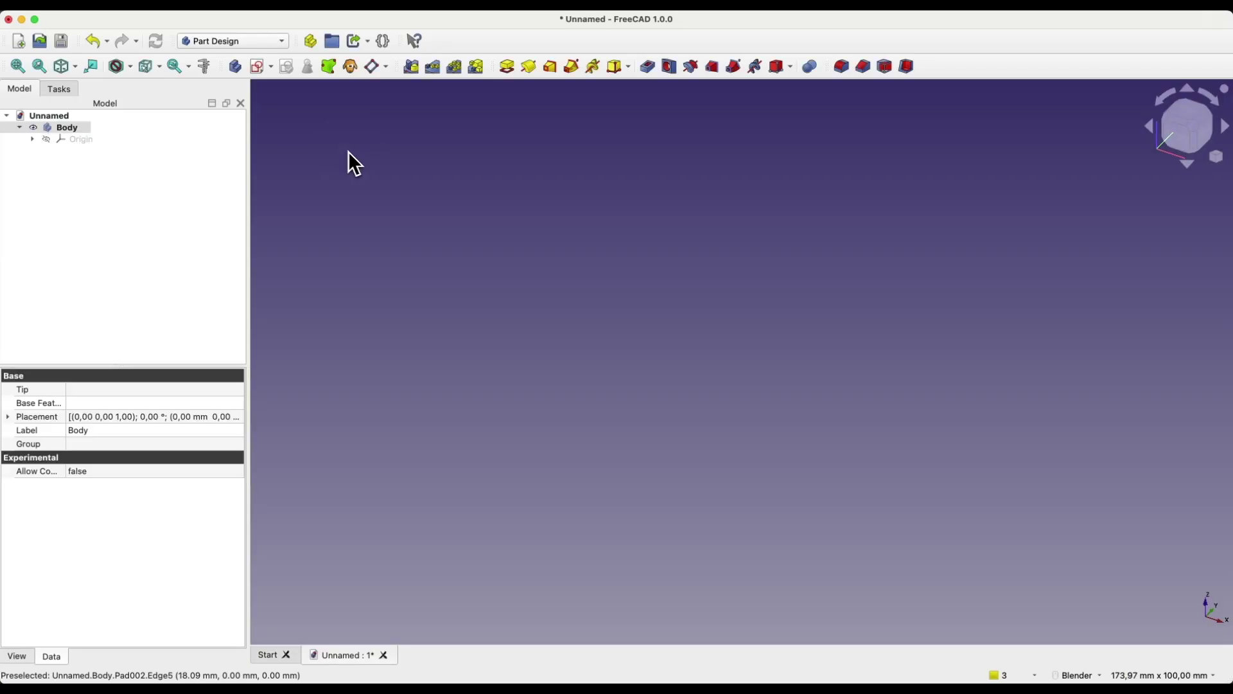
- Sketch a 50 by 30 mm centered rectangle at the origin on the XY plane and leave the sketch
left_click(259, 71)
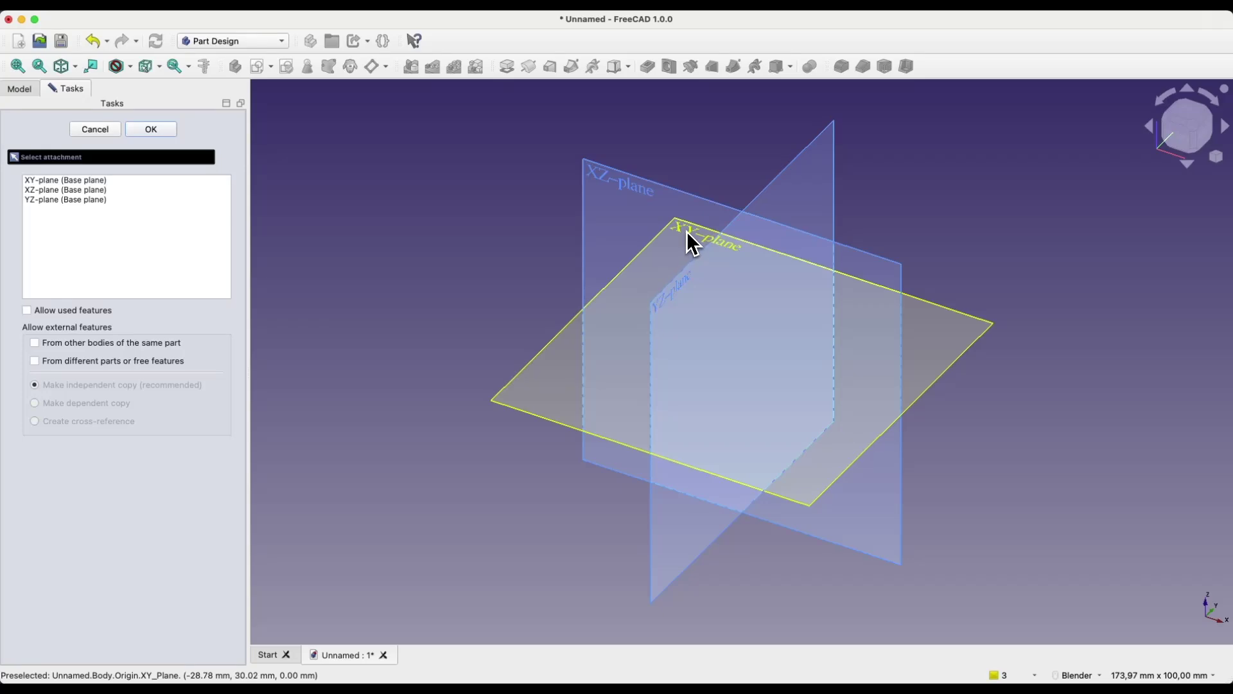
left_click(688, 235)
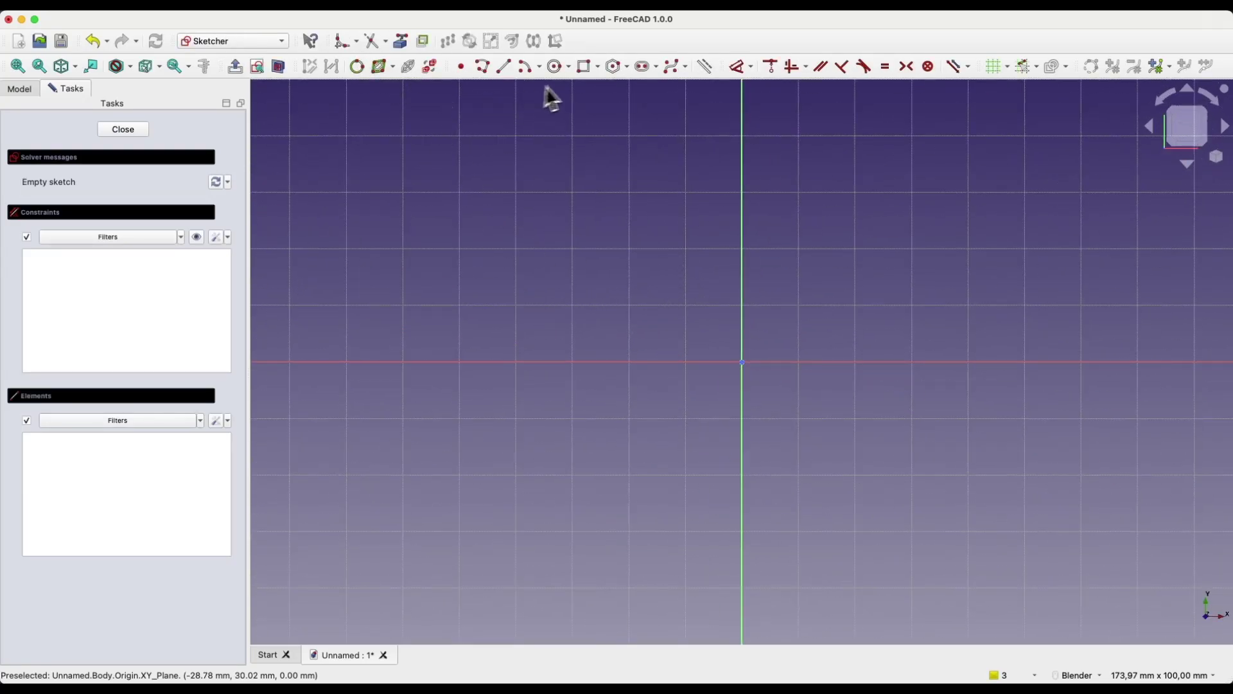
left_click(598, 69)
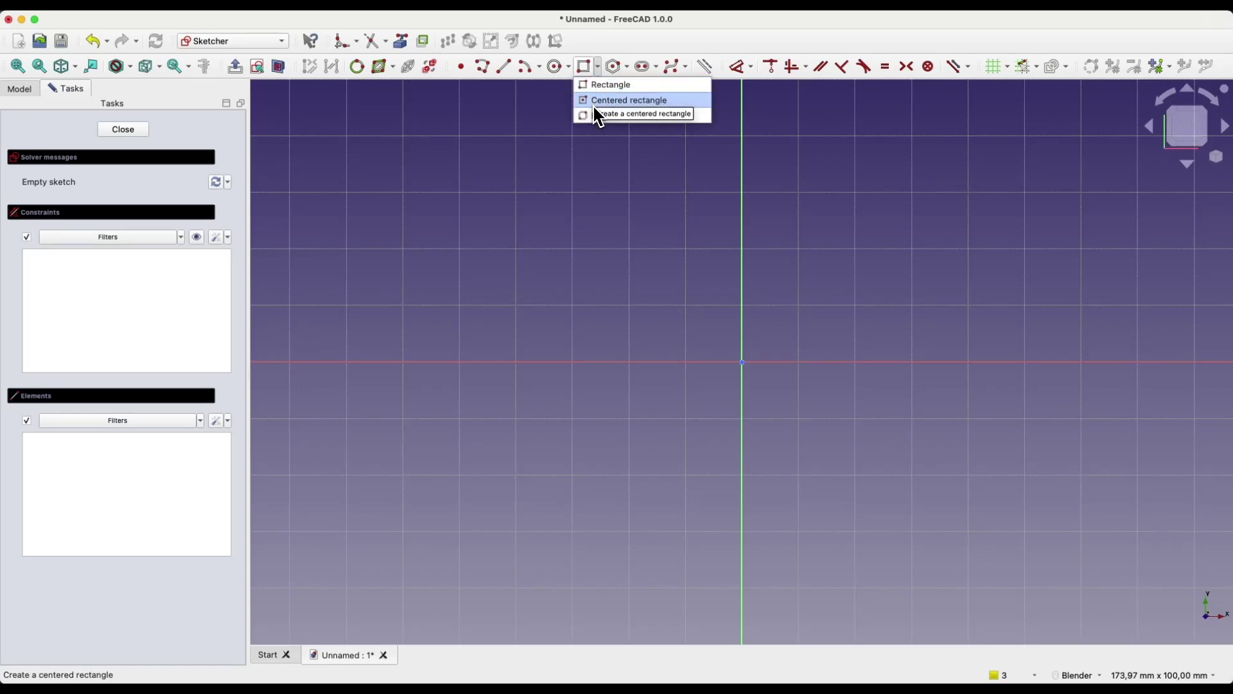
left_click(617, 101)
left_click(742, 361)
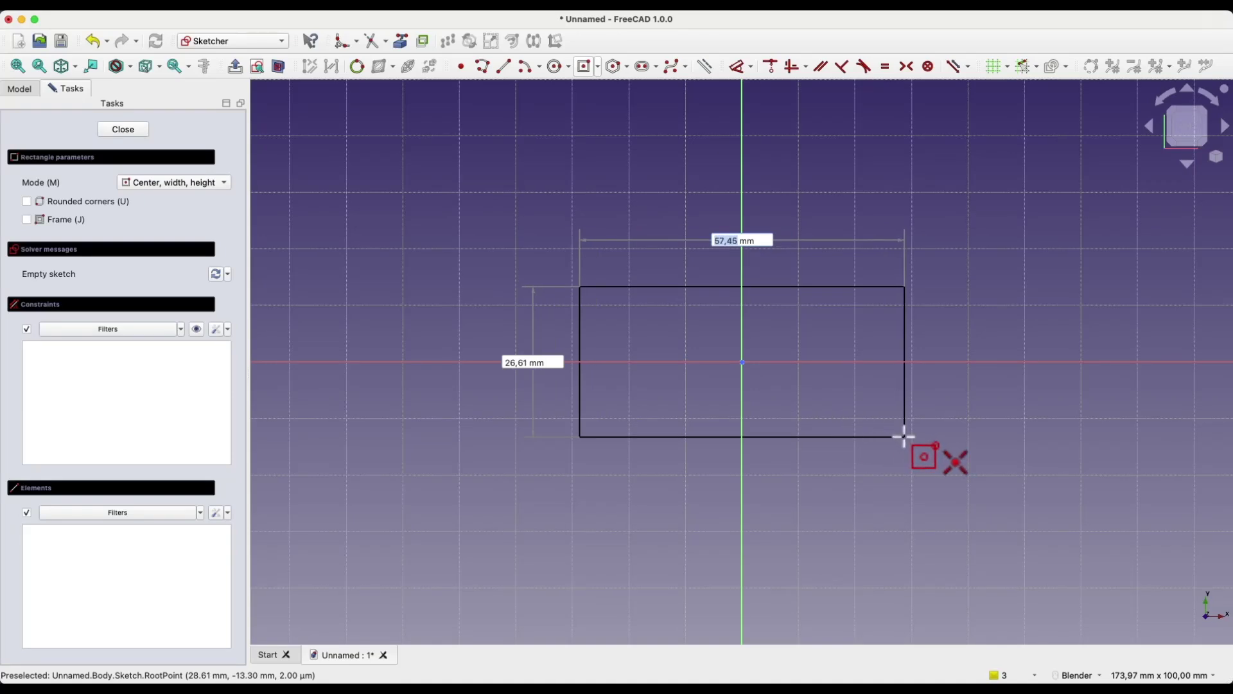
type("50")
key("Tab")
type("30")
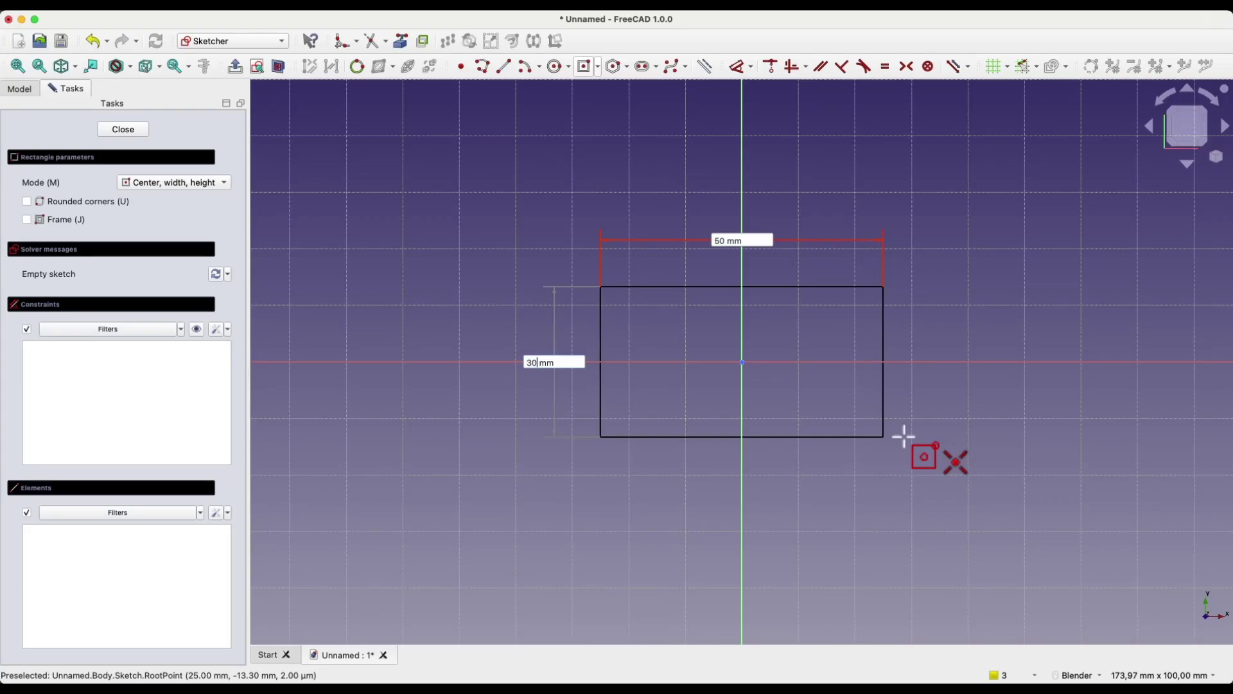
key("Return")
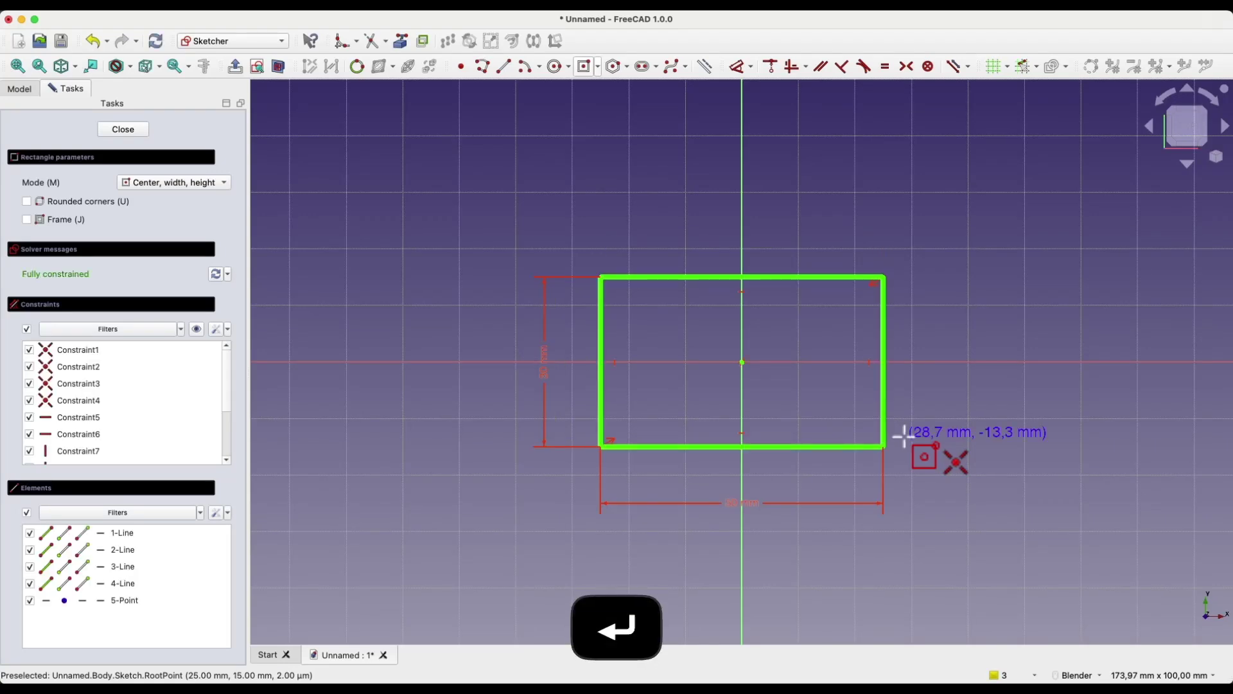
left_click(142, 130)
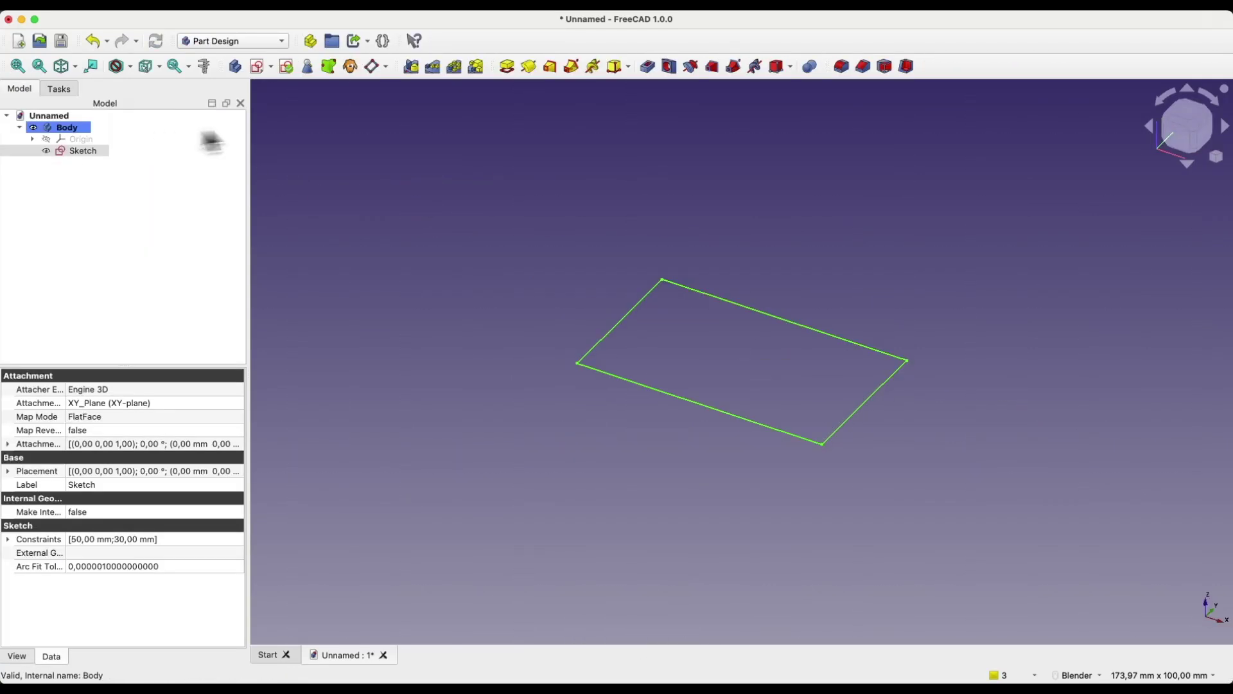
- Pad the rectangle sketch 5 mm to form the base plate
left_click(507, 67)
type("5")
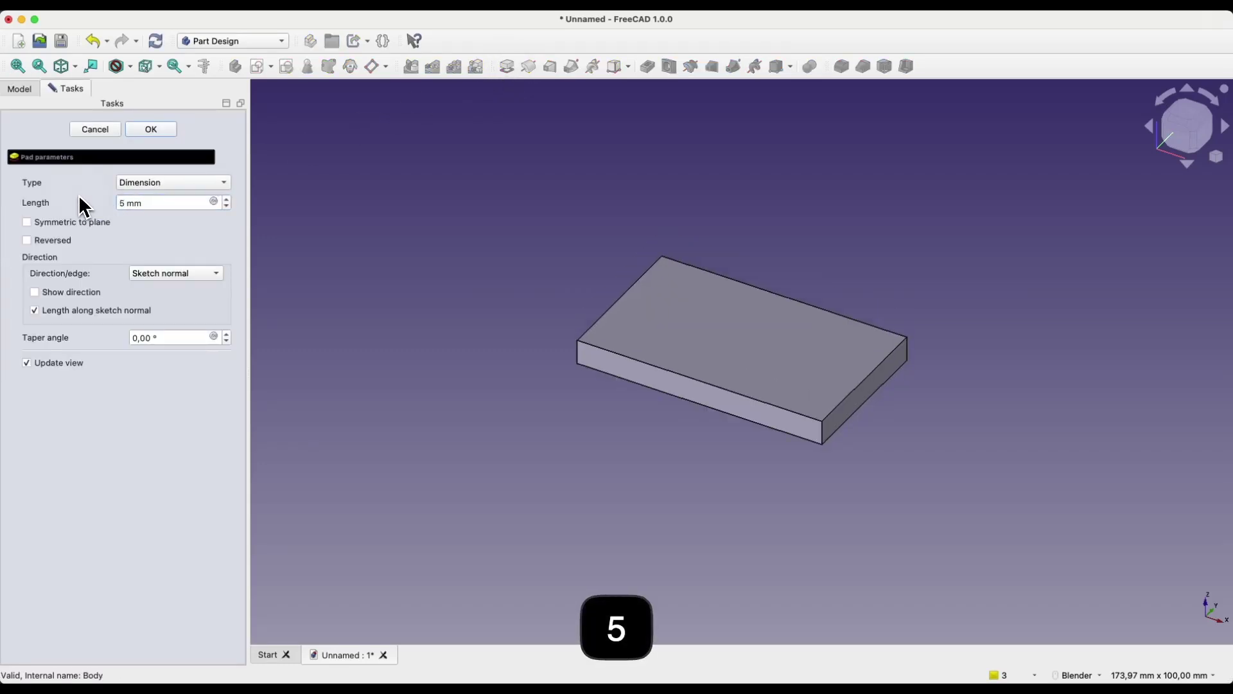
left_click(151, 130)
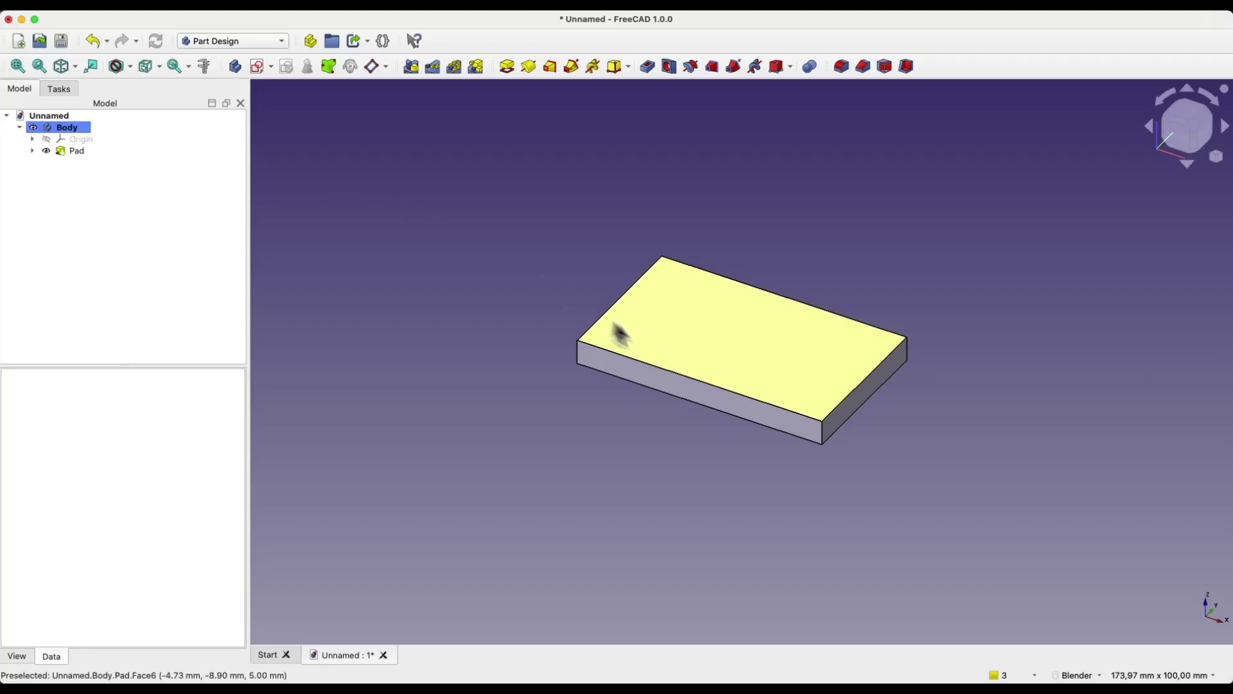
- Start a sketch on the plate's top face and link its short edge at negative X as external geometry
left_click(668, 329)
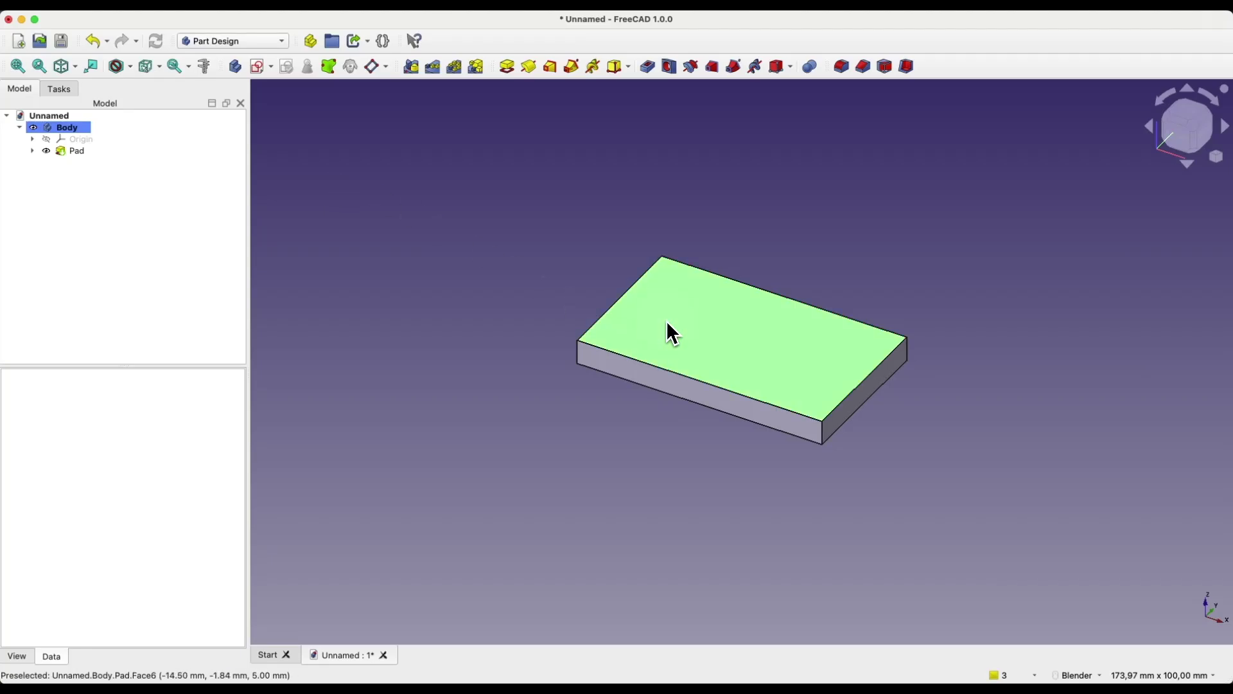
left_click(254, 71)
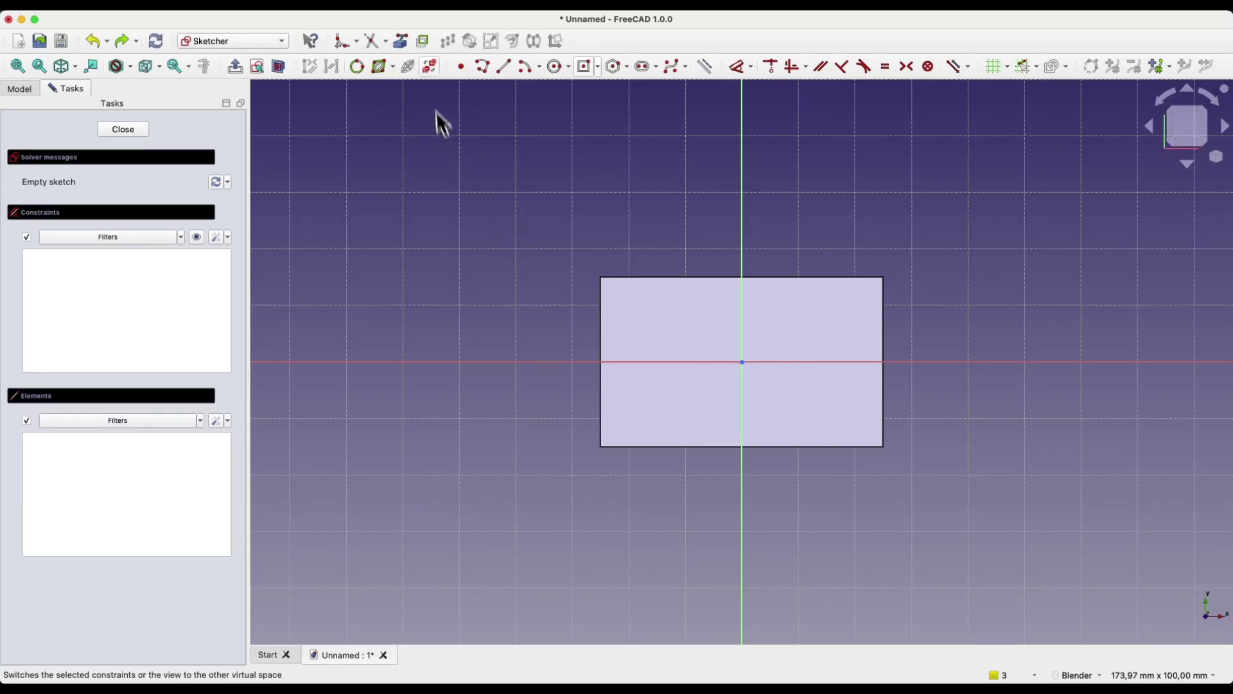
left_click(411, 62)
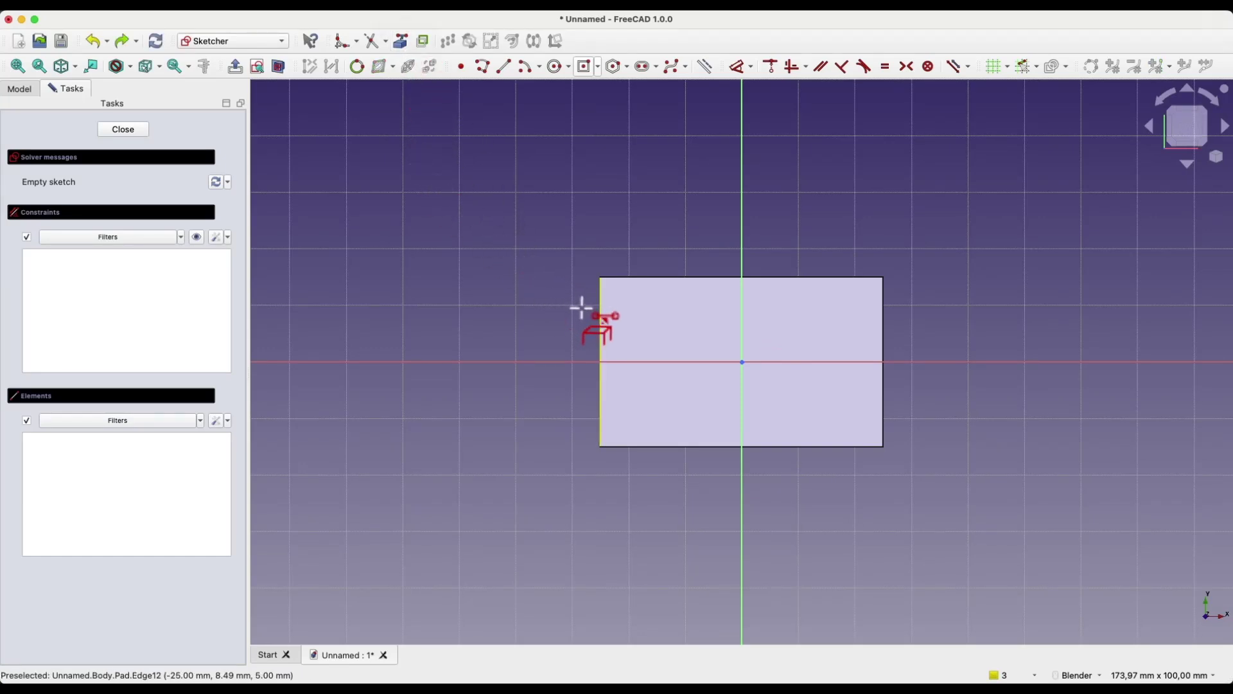
left_click(602, 318)
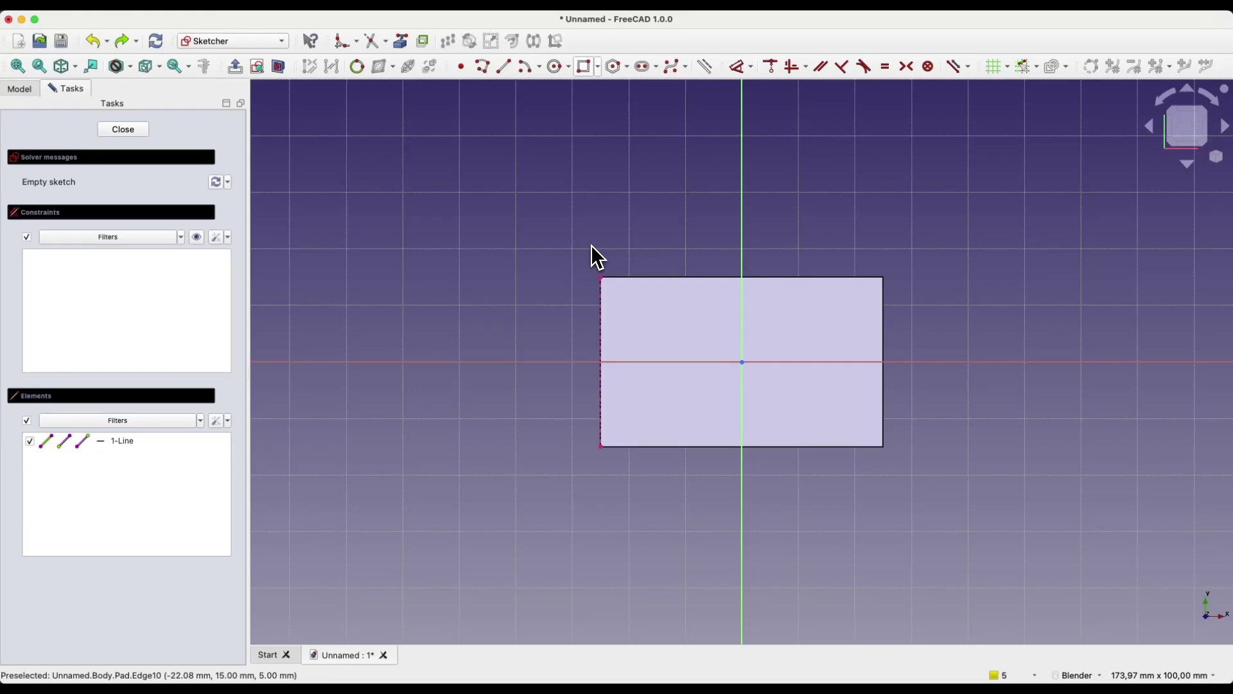
- Draw a 5 mm wide rectangle from the linked edge's upper endpoint, extending past the plate's opposite long edge
left_click(598, 67)
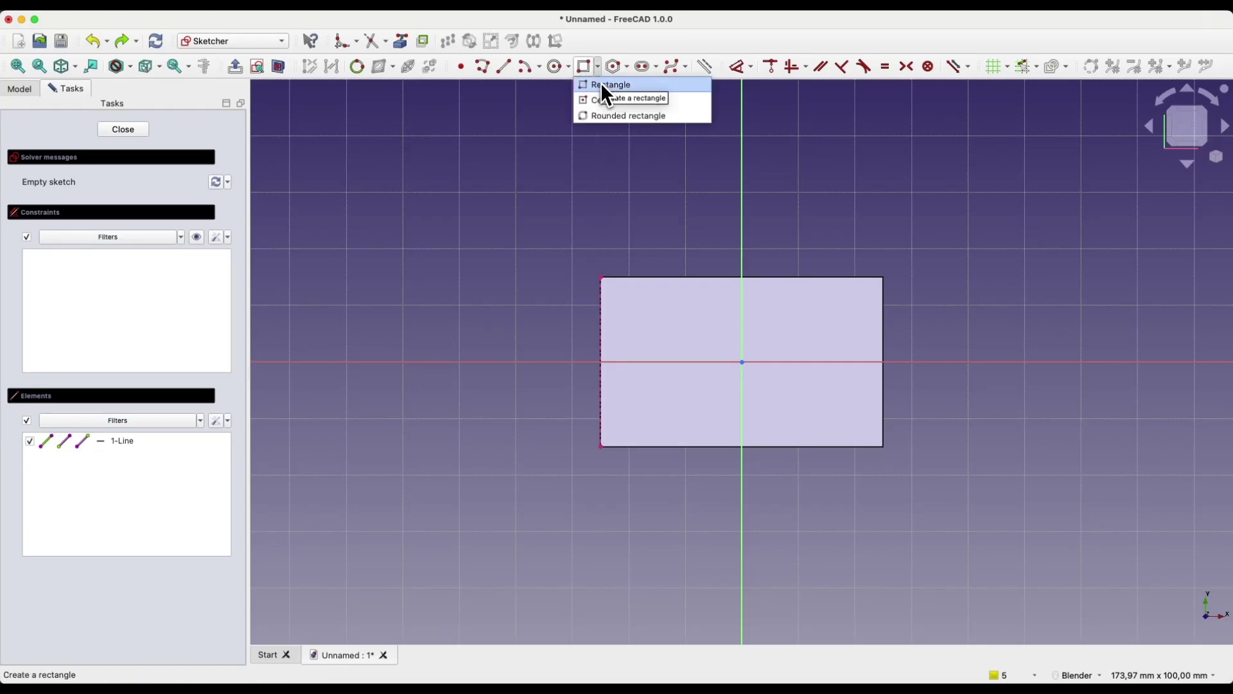
left_click(606, 86)
left_click(601, 278)
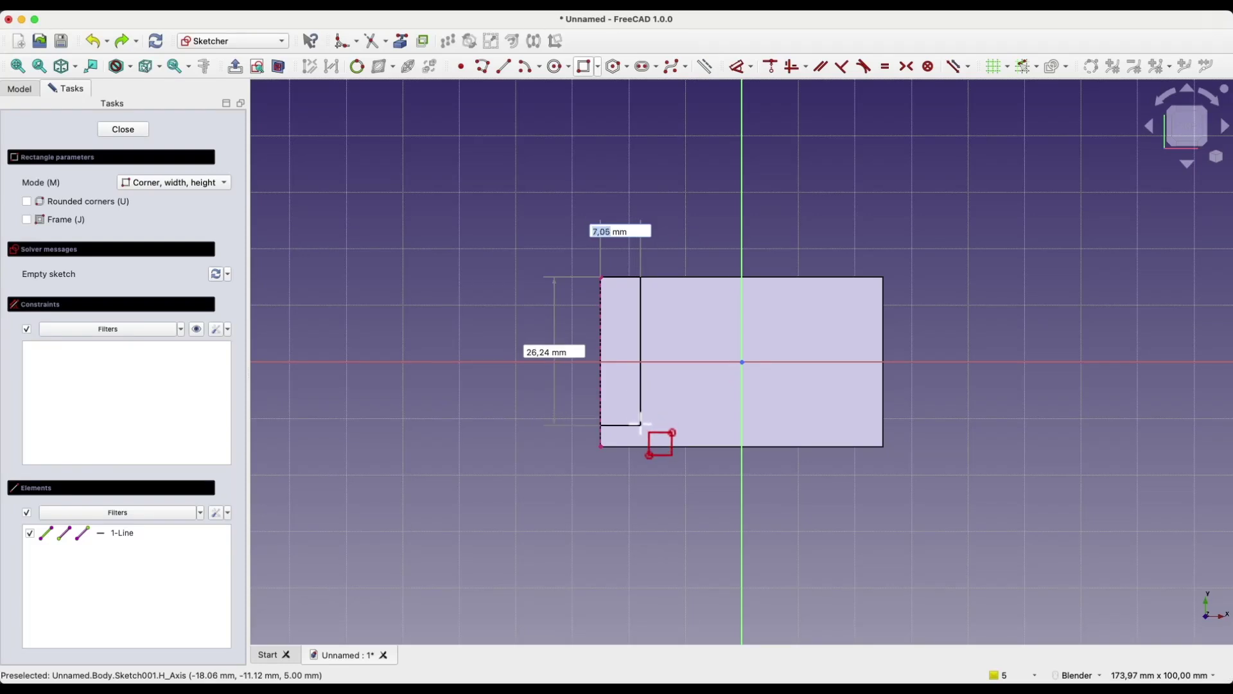
type("5")
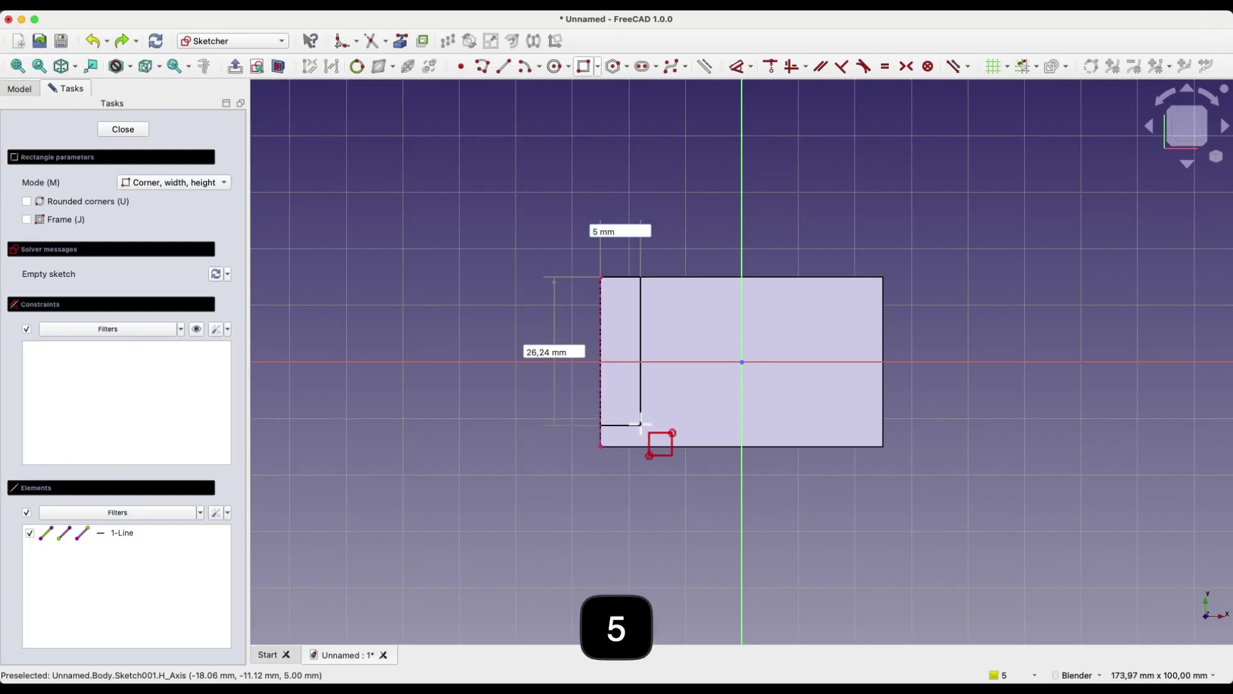
key("Return")
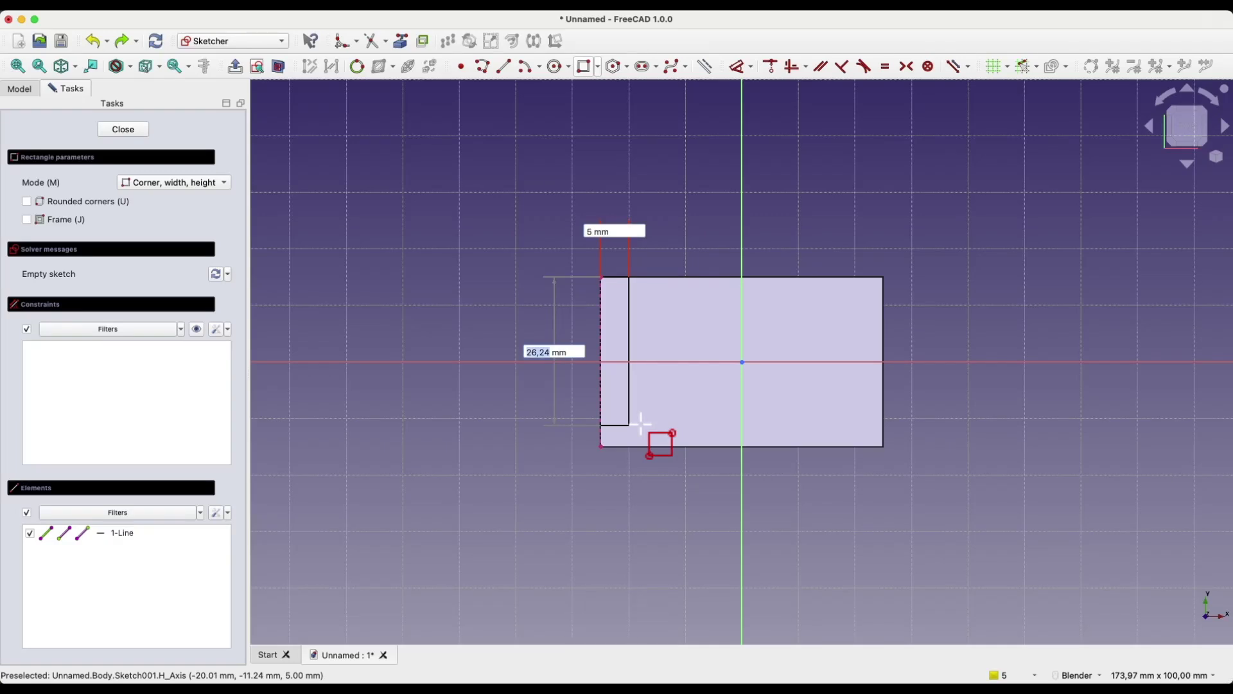
left_click(639, 479)
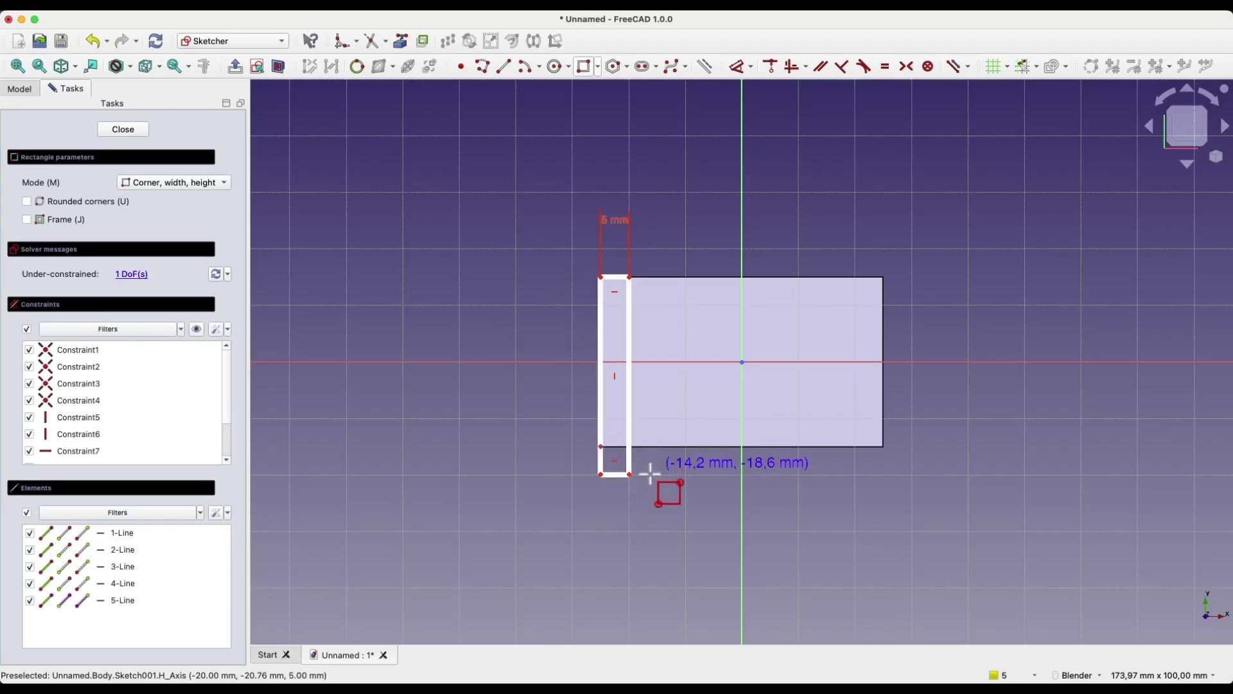
right_click(571, 442)
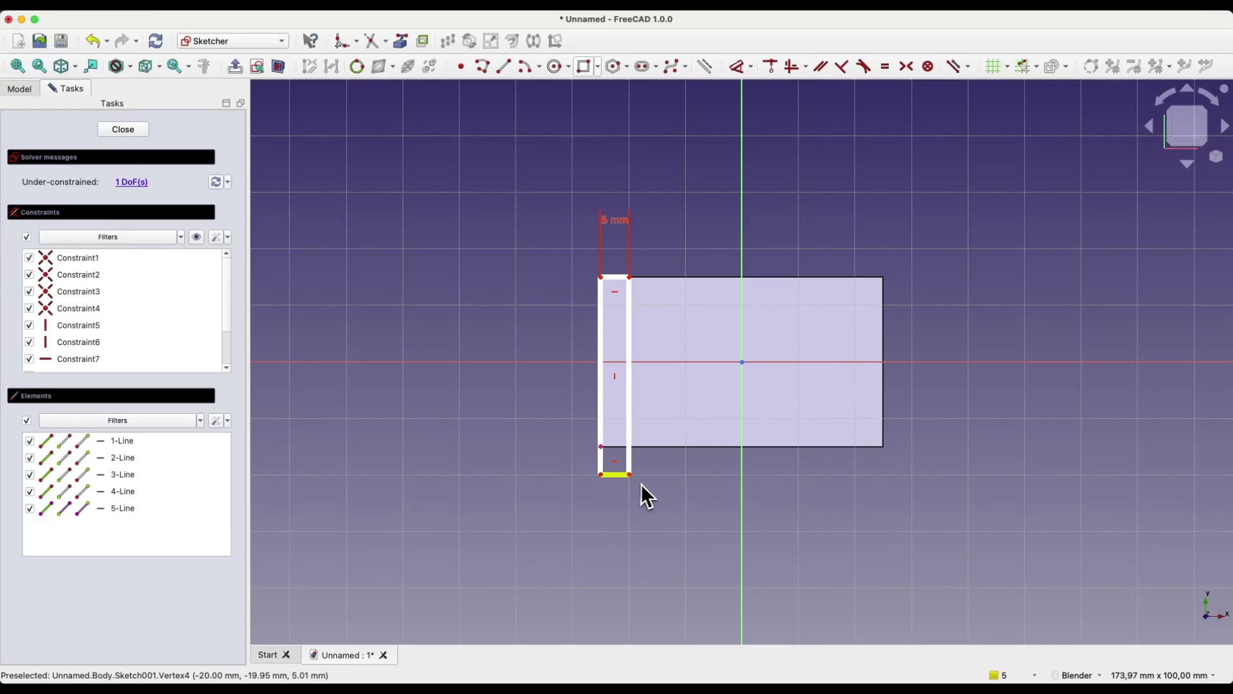
- Make the rectangle's lower outer corner coincident with the linked edge's lower endpoint and leave the sketch
left_click(600, 470)
left_click(602, 449)
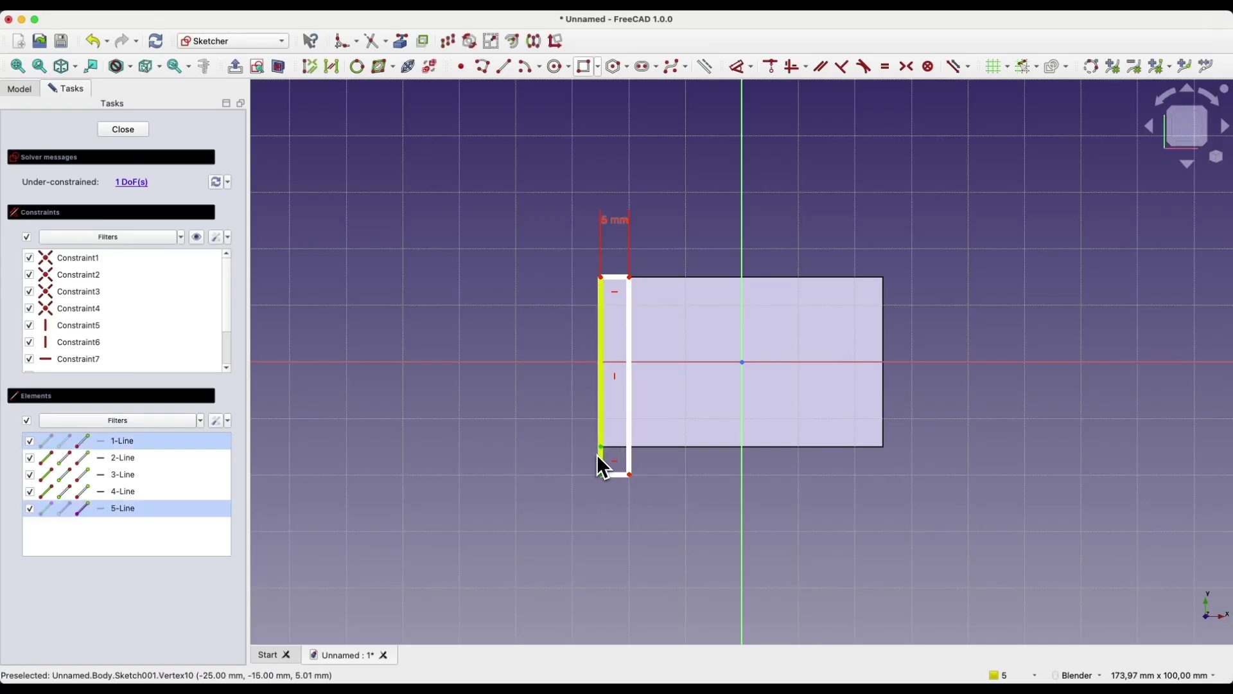
left_click(773, 70)
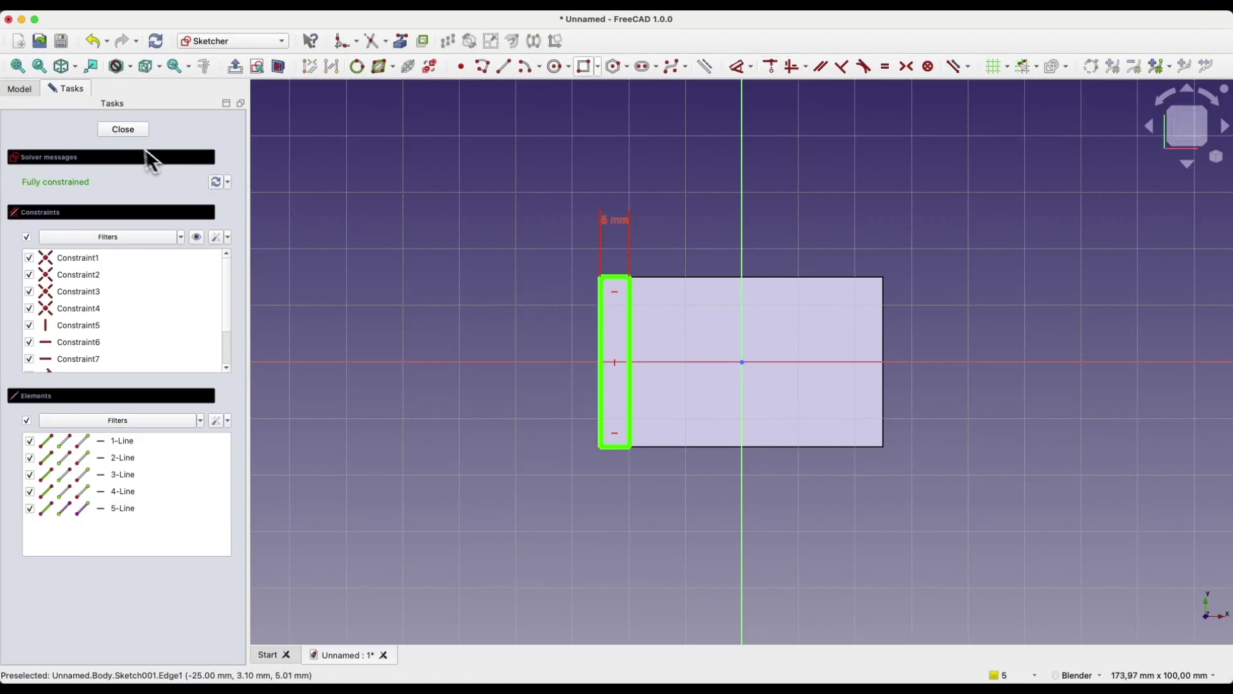
left_click(125, 131)
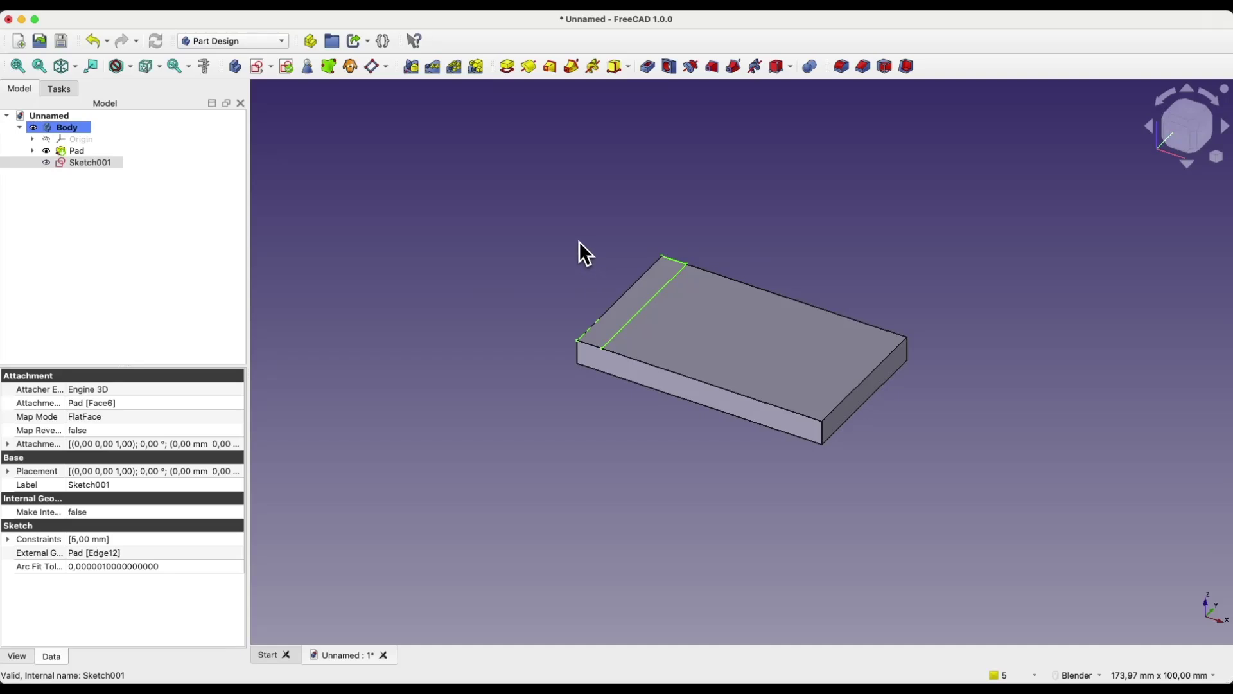
- Pad the narrow rectangle sketch 30 mm to form the upright wall
left_click(509, 70)
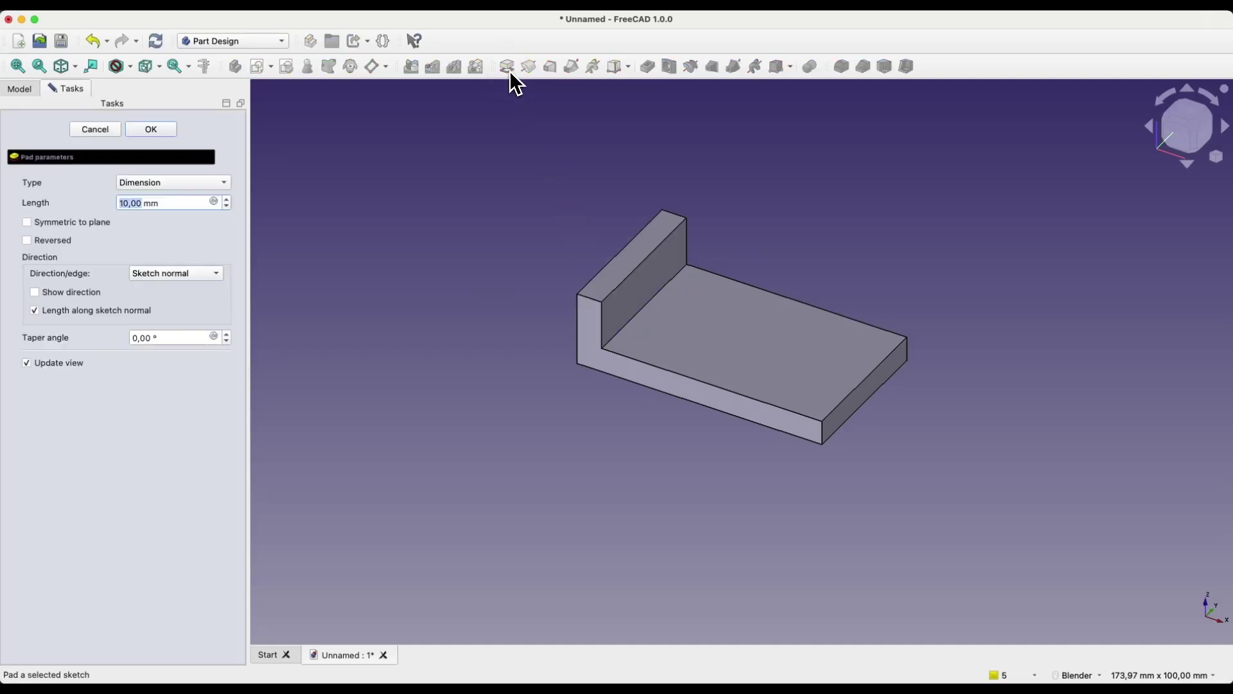
type("30")
key("Return")
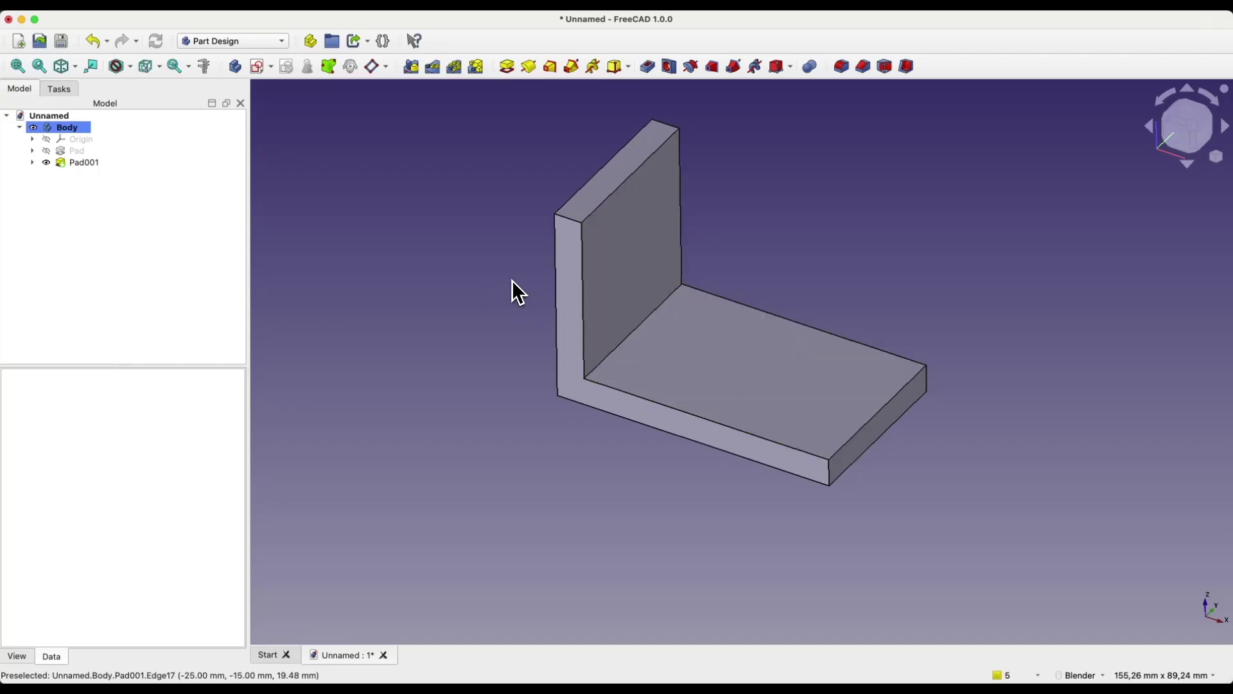
- Start a sketch on the XZ plane and link the wall's inner edge and the base's top edge as external geometry
left_click(262, 71)
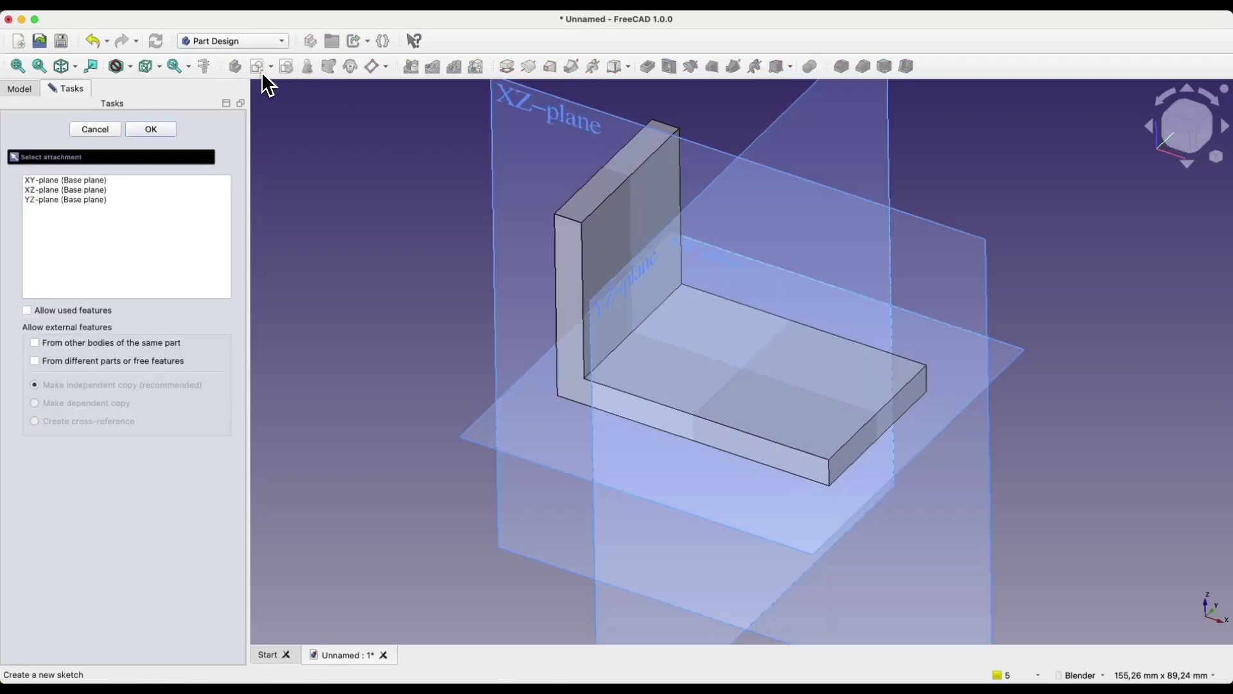
left_click(538, 132)
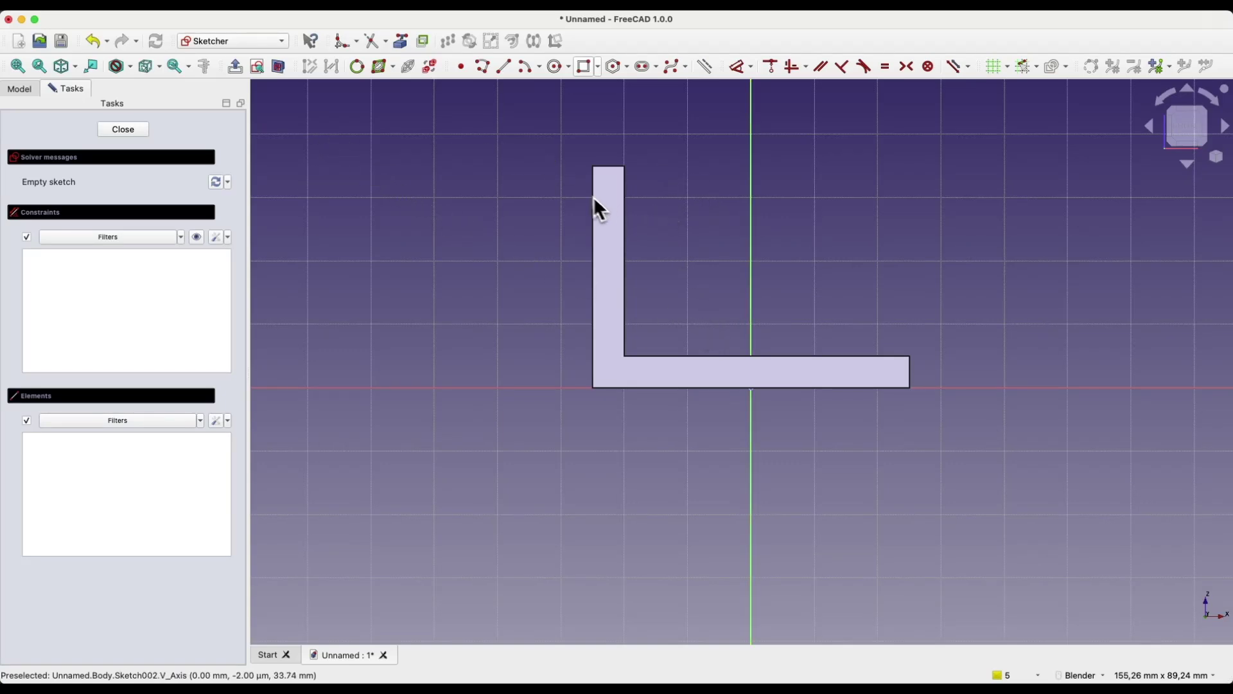
left_click(403, 45)
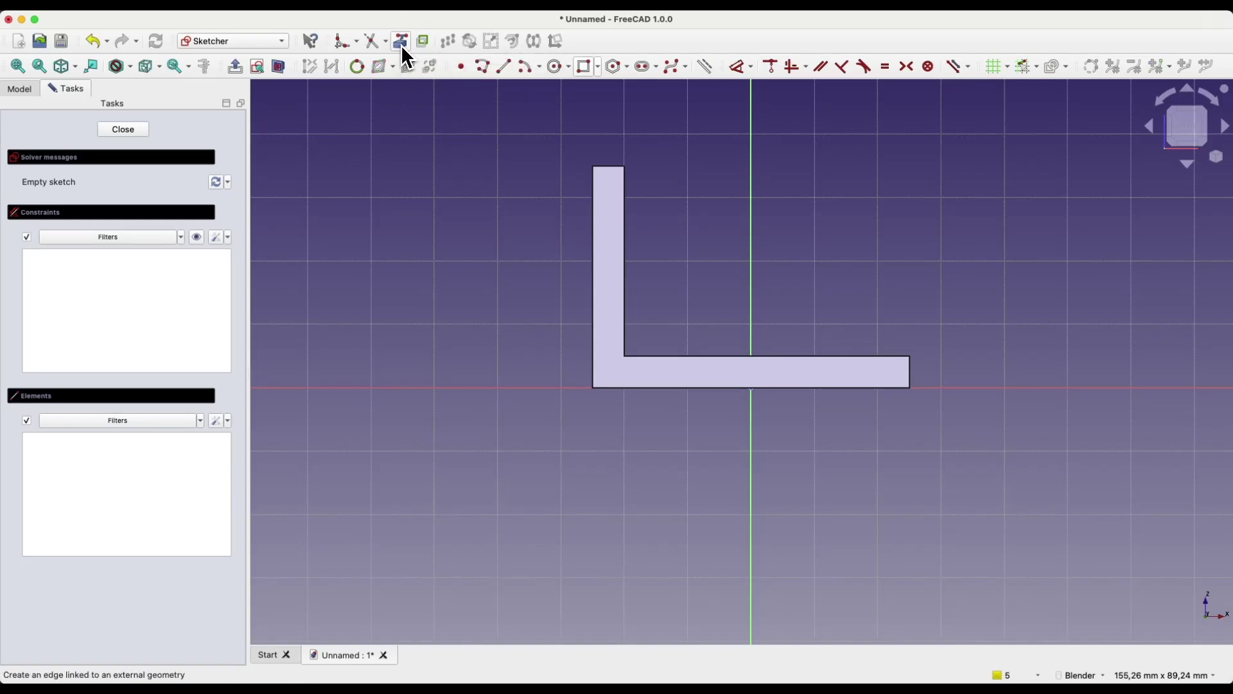
left_click(625, 214)
left_click(720, 354)
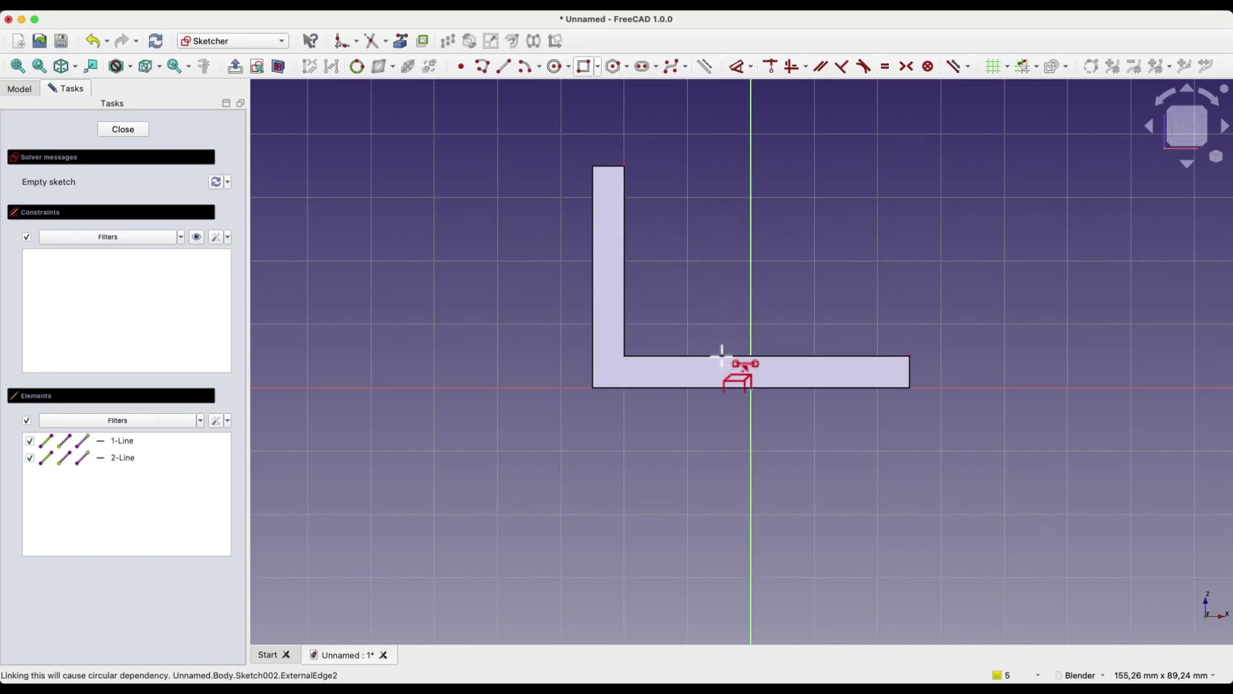
- Draw a closed triangle with the polyline tool between the wall's inner edge, the base's top edge and their shared corner
left_click(278, 71)
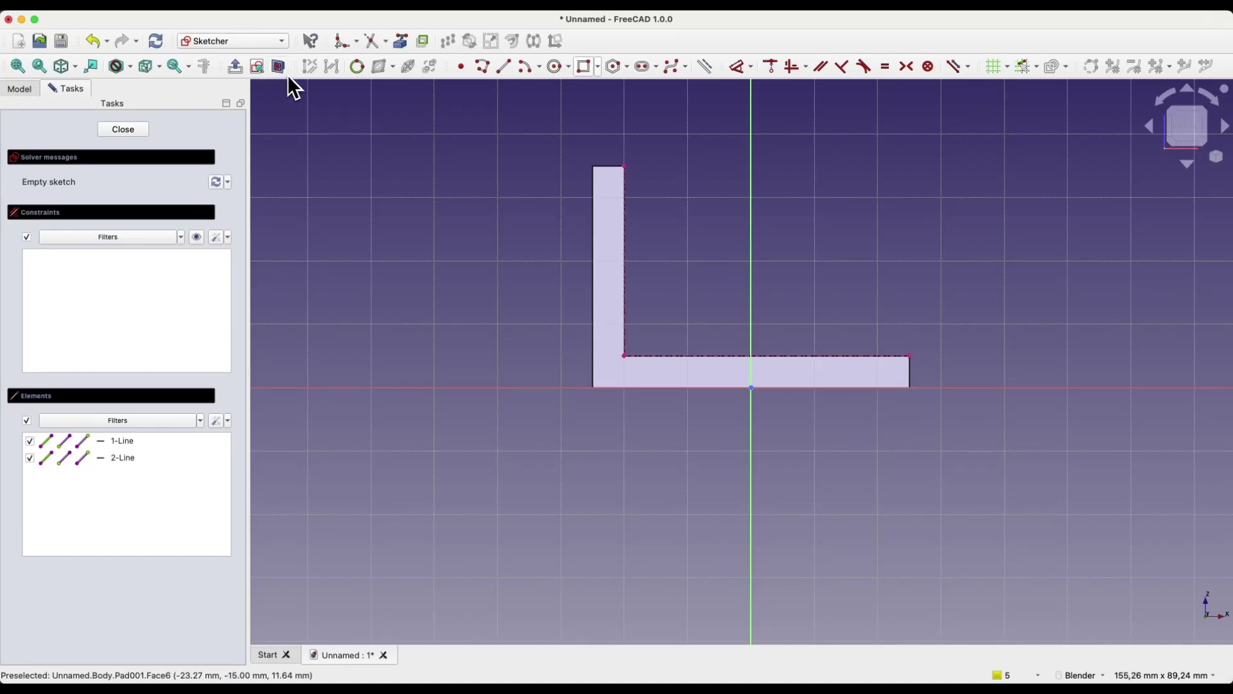
left_click(486, 67)
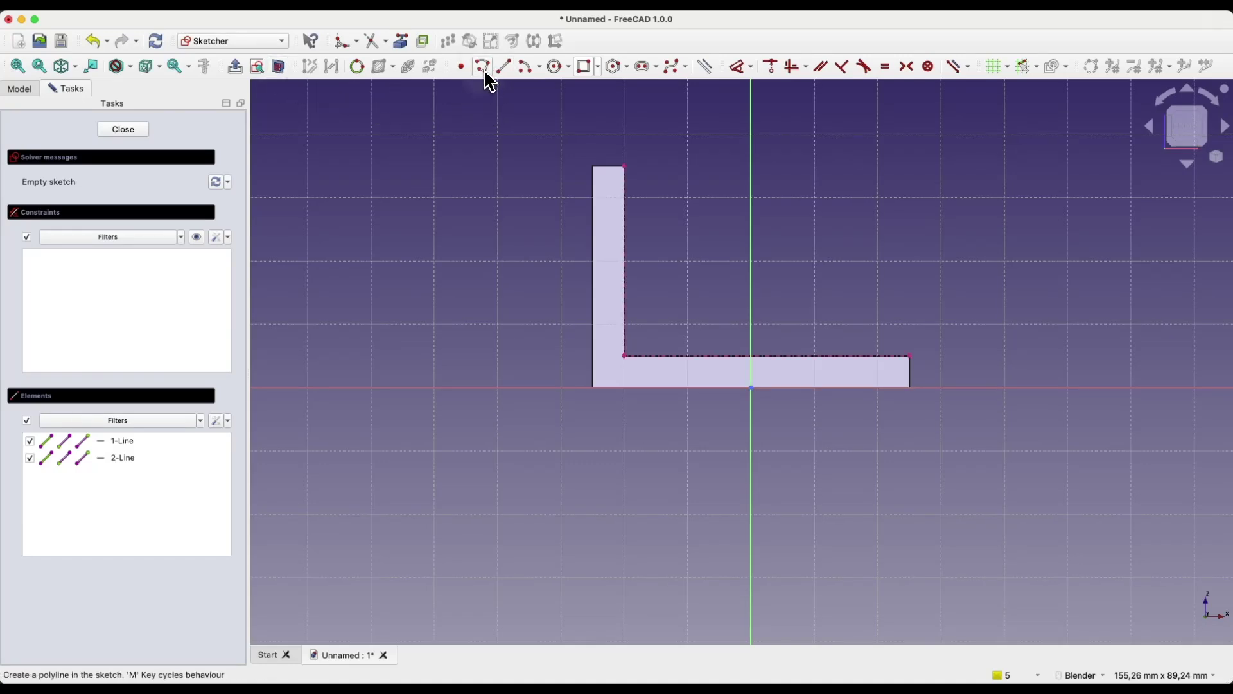
left_click(625, 204)
key("Escape")
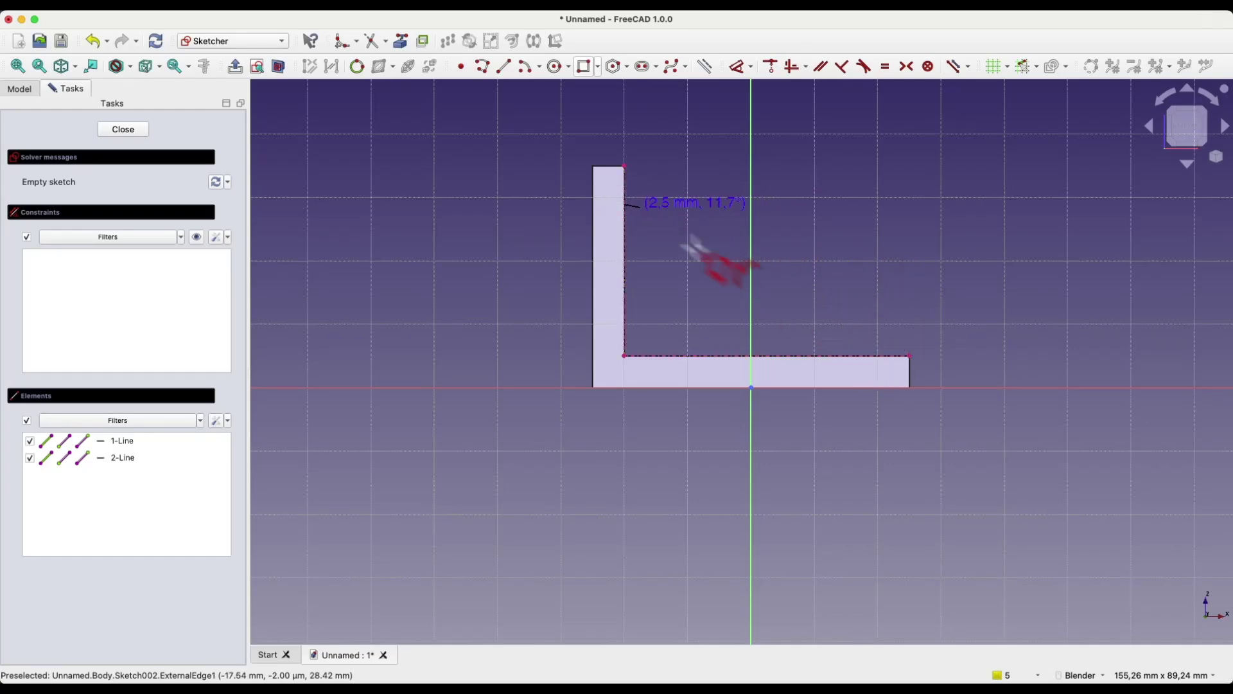
left_click(627, 203)
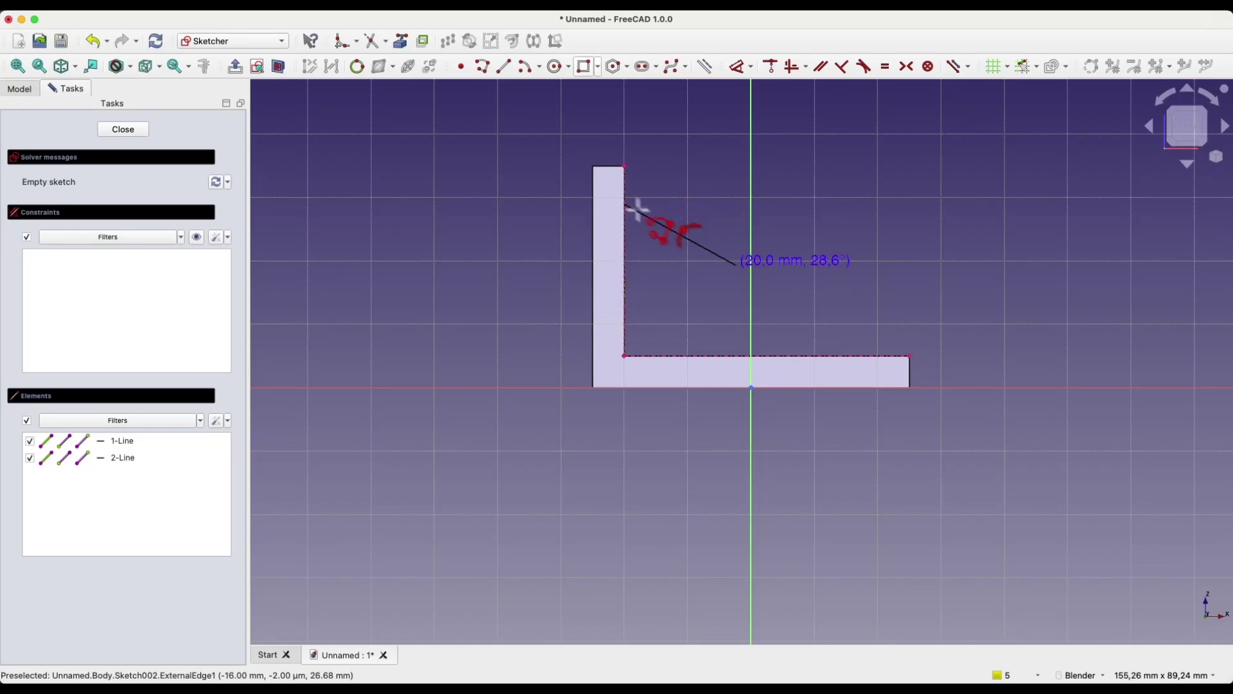
left_click(830, 355)
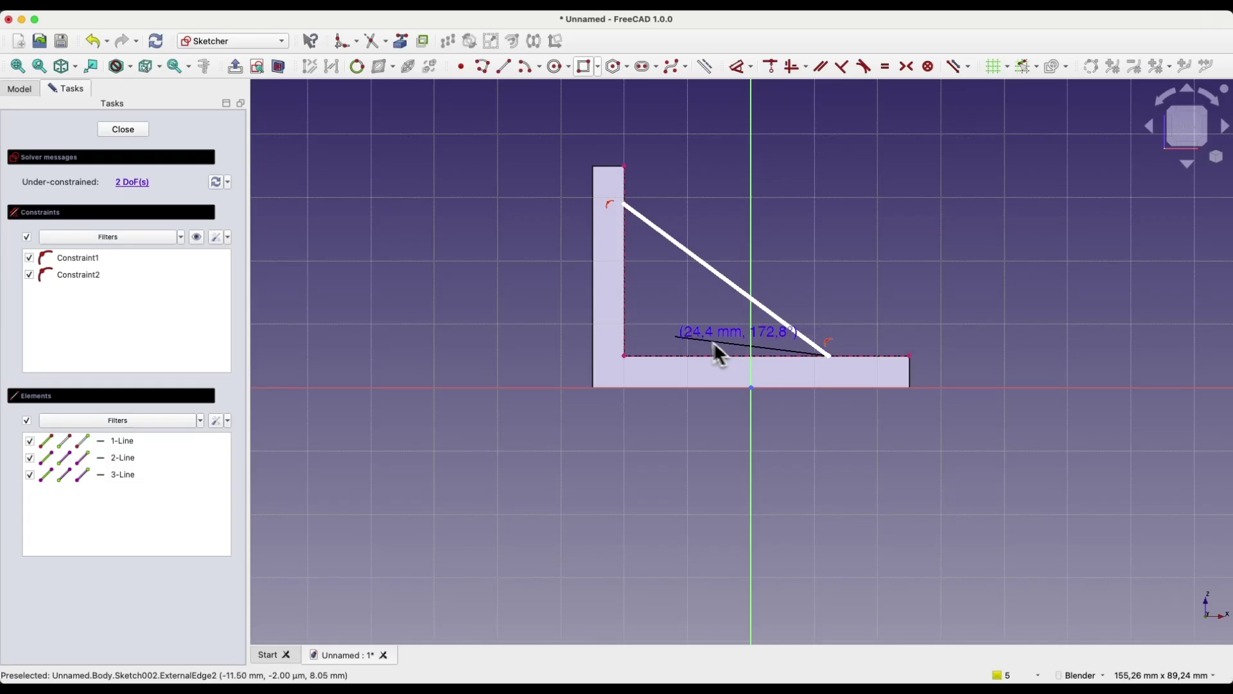
left_click(626, 356)
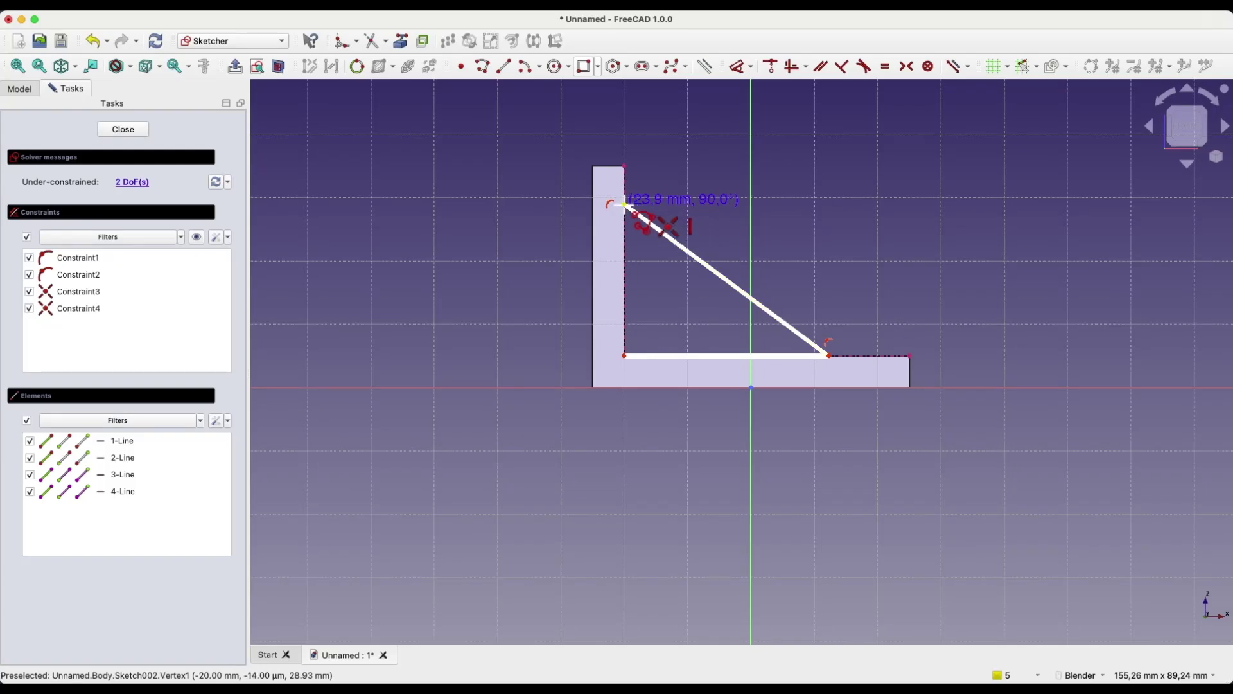
left_click(627, 205)
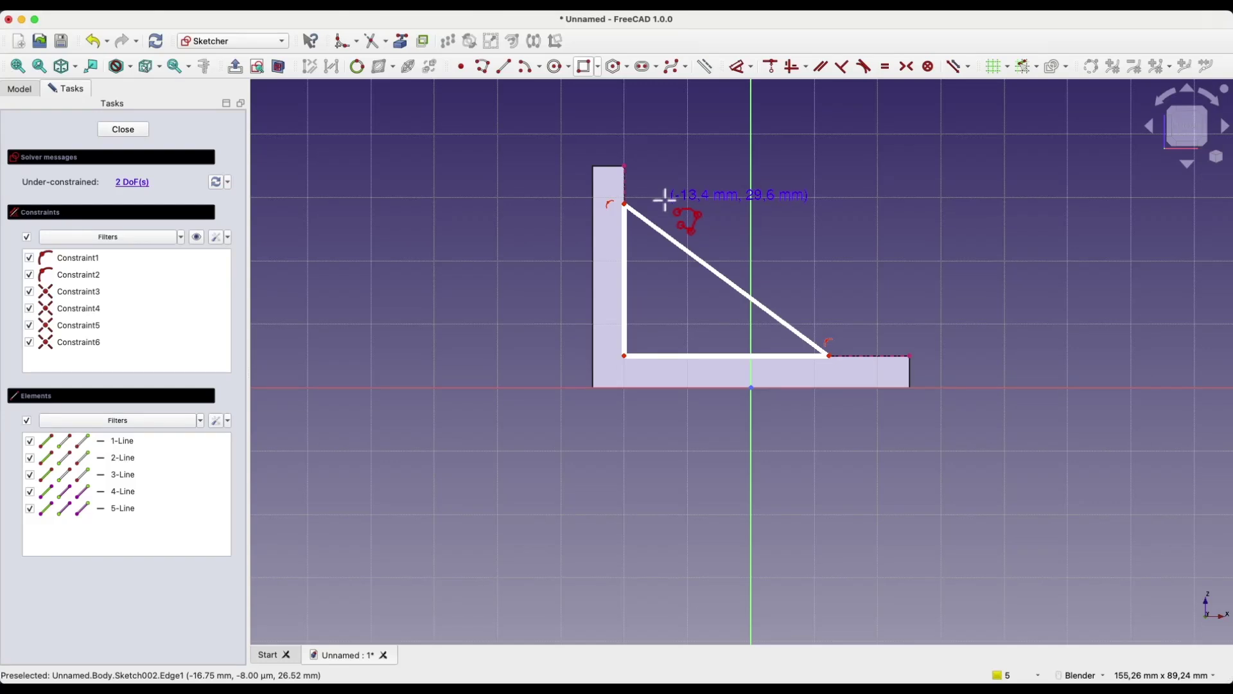
key("Escape")
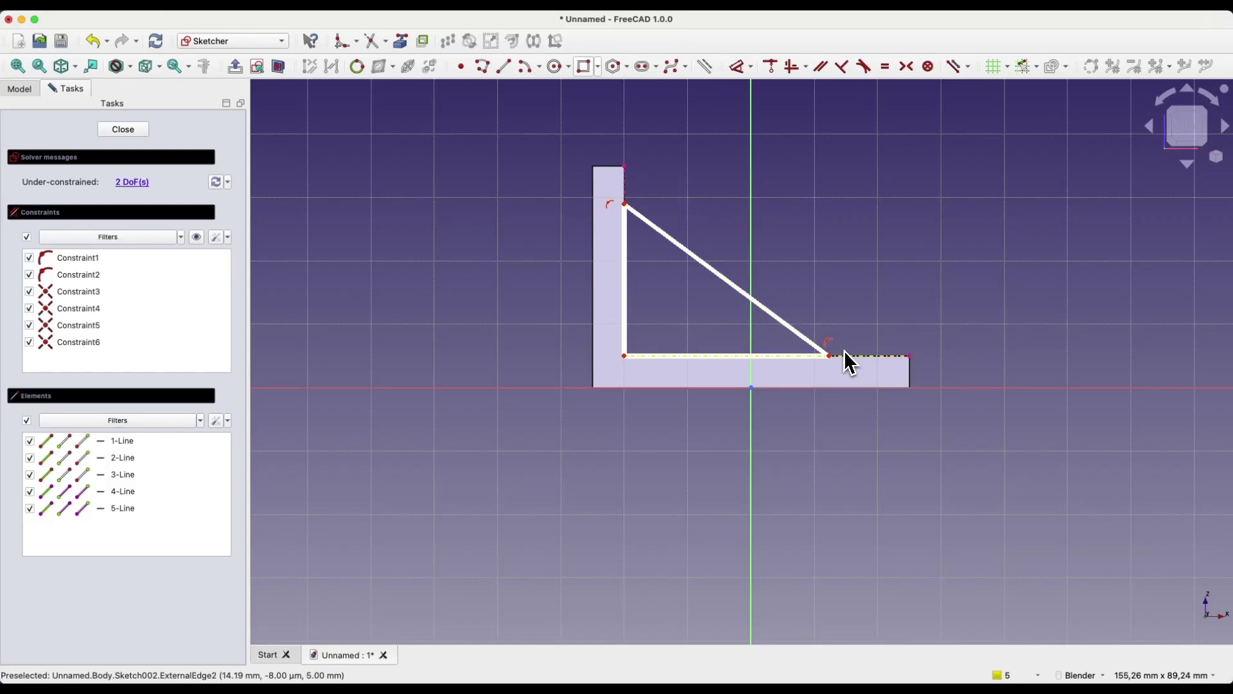
- Move the triangle's base corner slightly outward and its wall corner slightly down along the linked edges, and leave the sketch
left_click_drag(830, 357, 841, 360)
left_click_drag(625, 205, 625, 220)
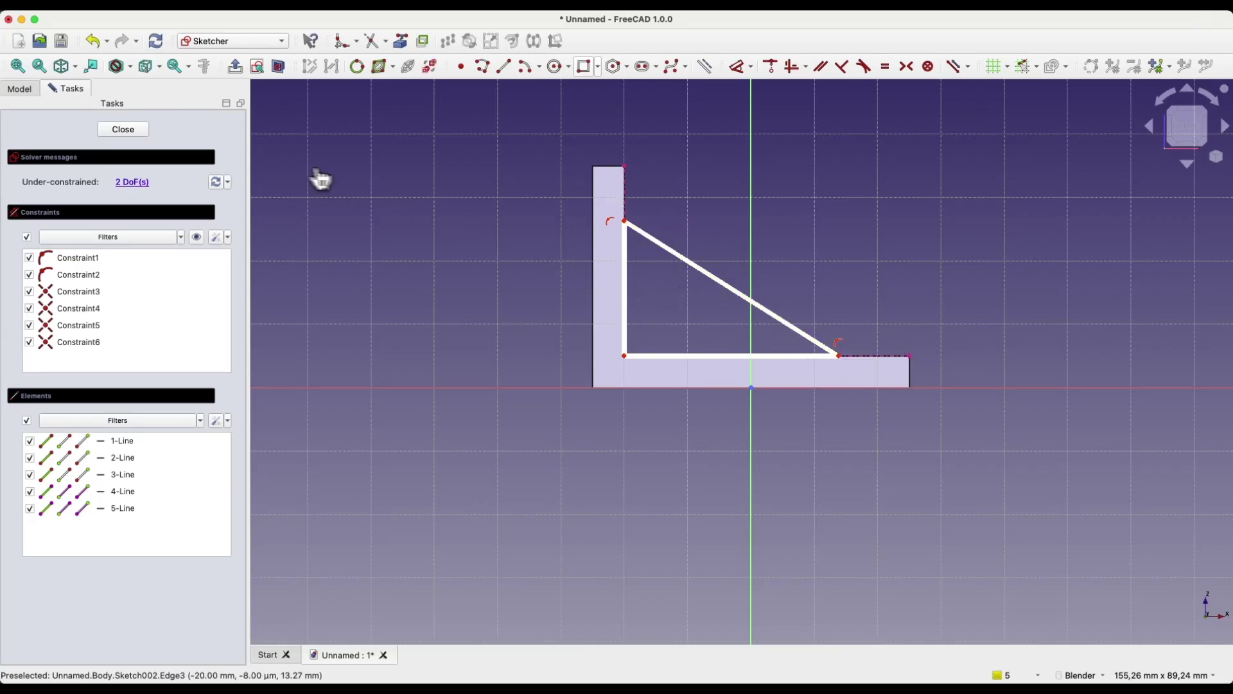
left_click(123, 129)
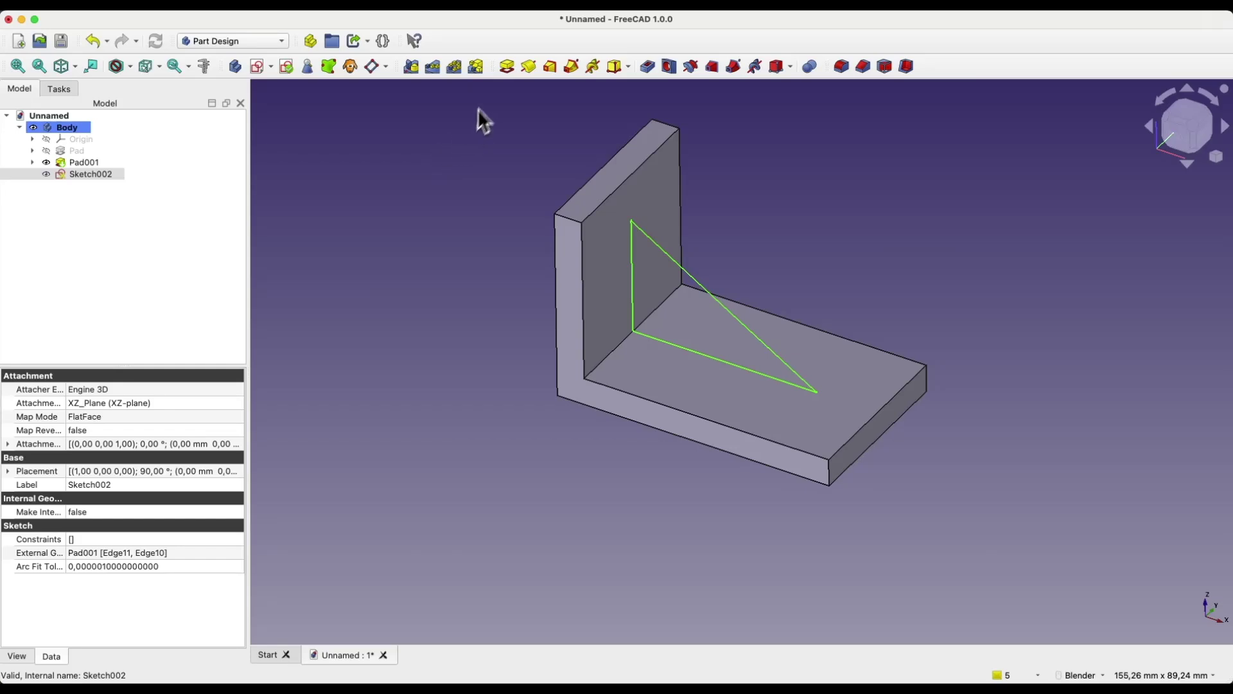
- Pad the triangle sketch 5 mm, symmetric to its plane, to form the supporting rib
left_click(507, 69)
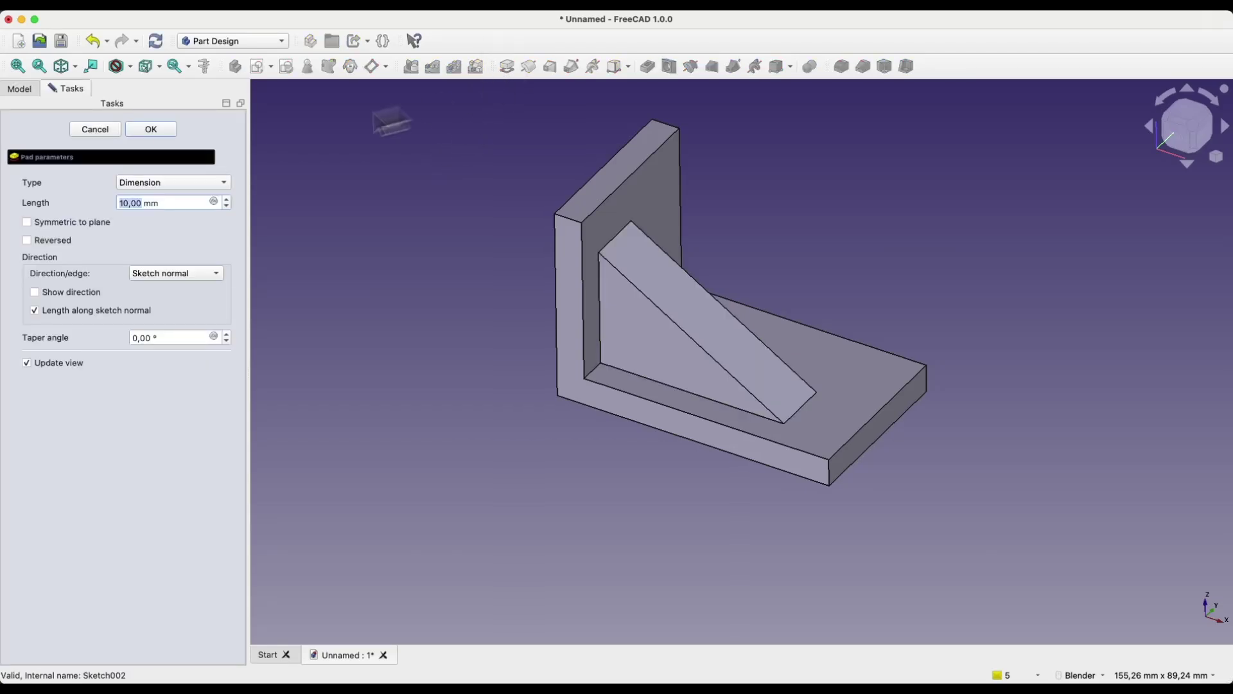
left_click(27, 222)
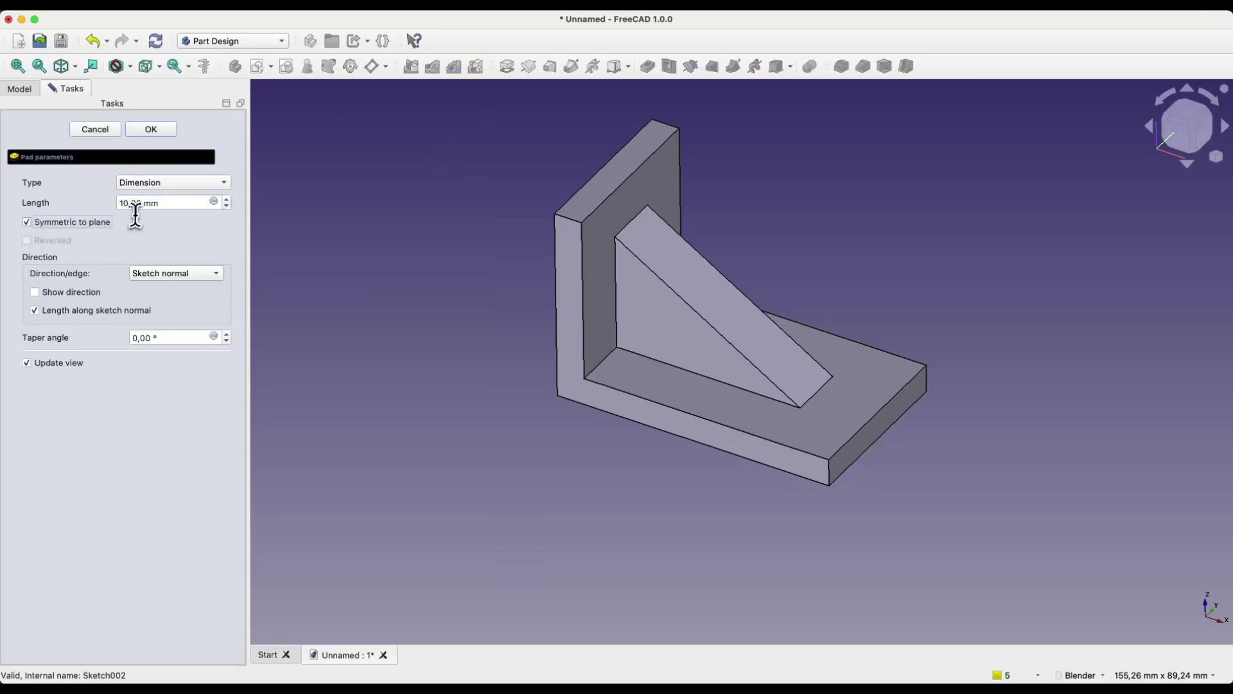
left_click_drag(164, 203, 107, 204)
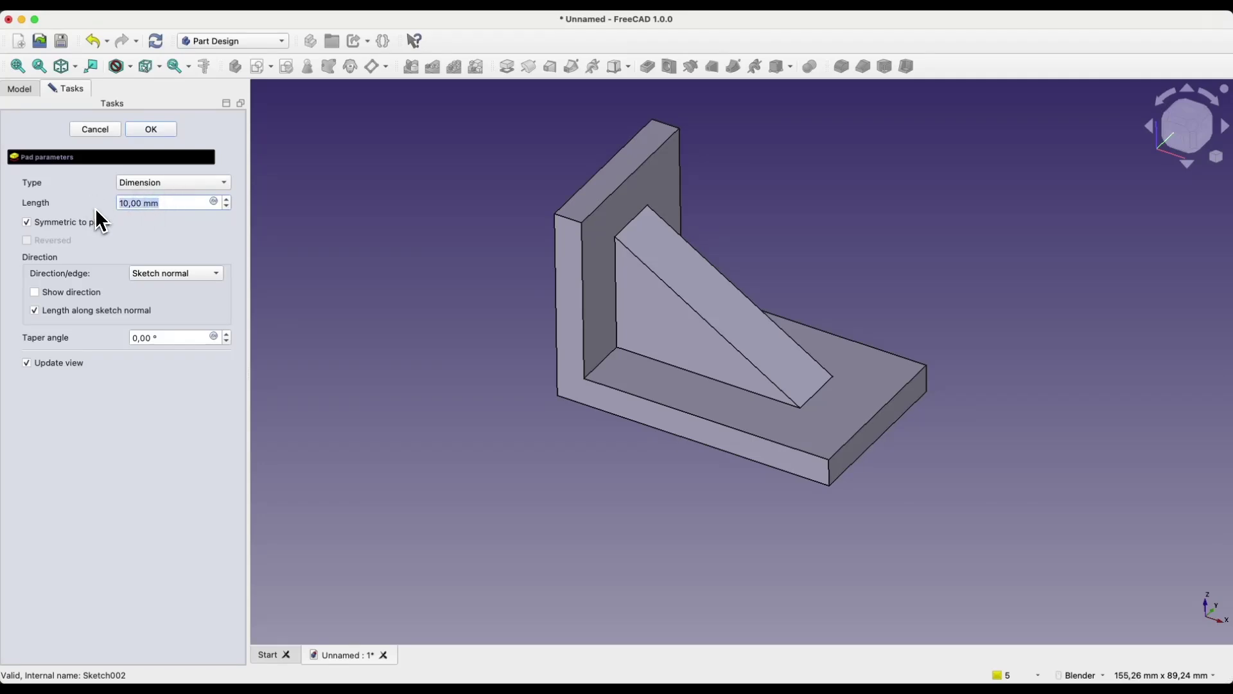
type("5")
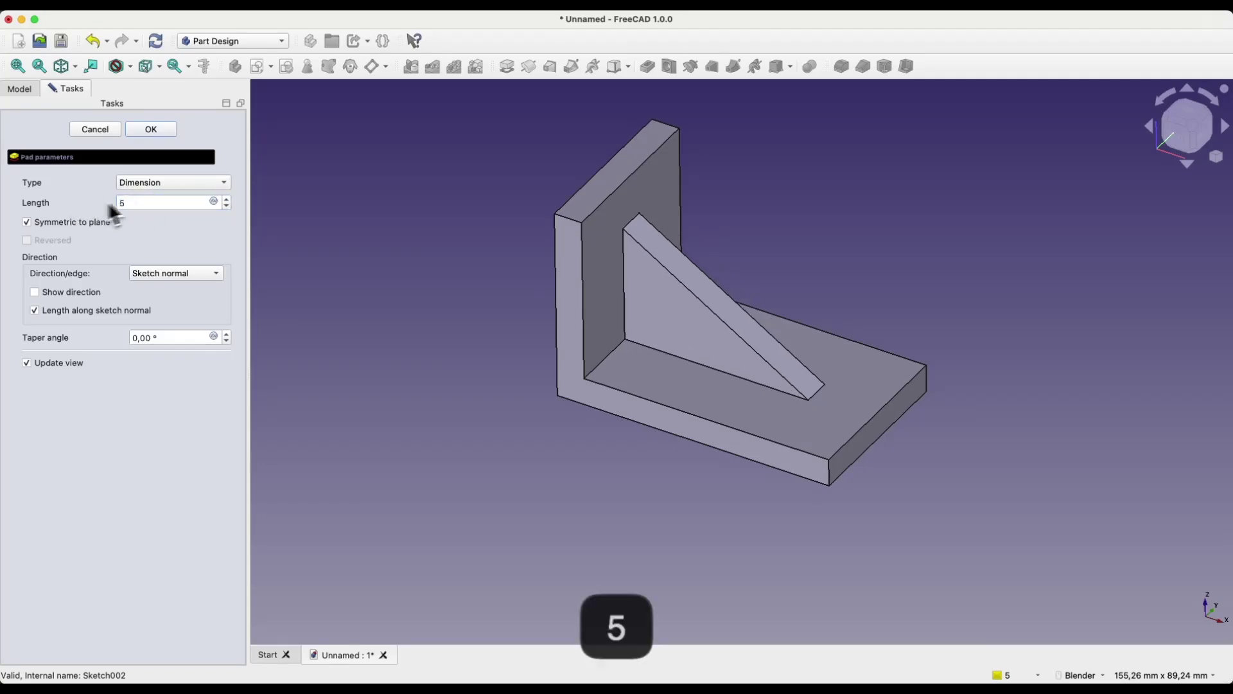
left_click(151, 129)
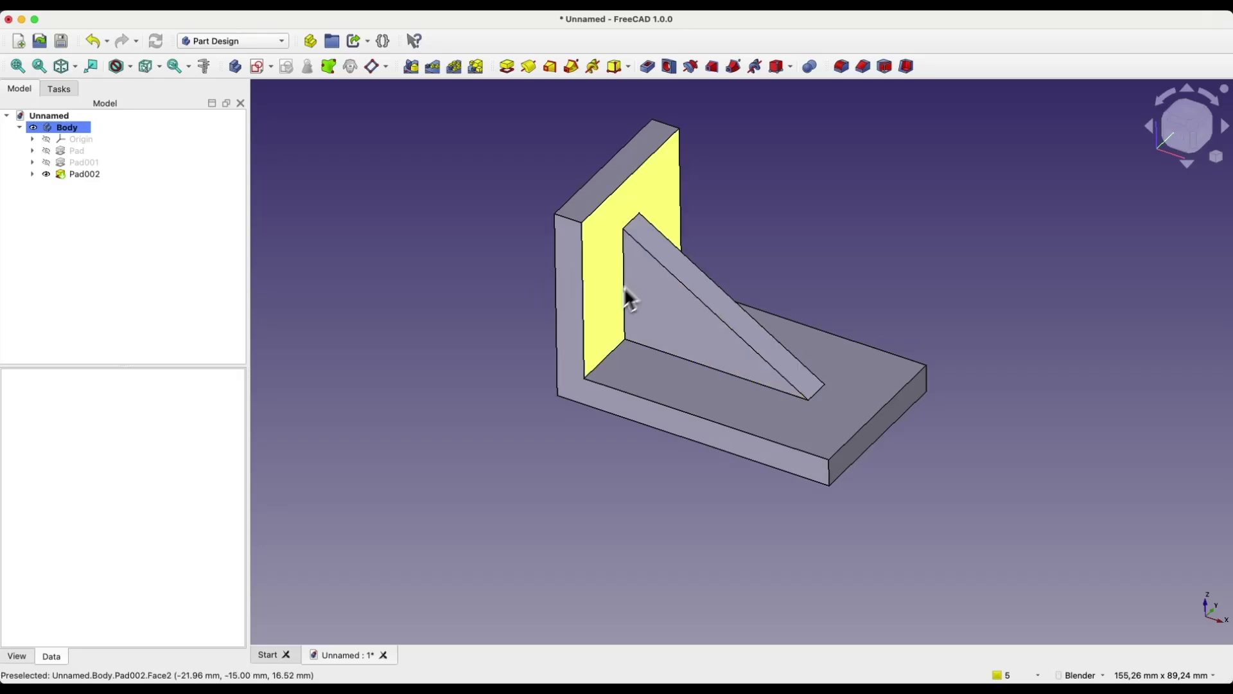
- Create a second body in the document and hide the finished bracket body
left_click(20, 127)
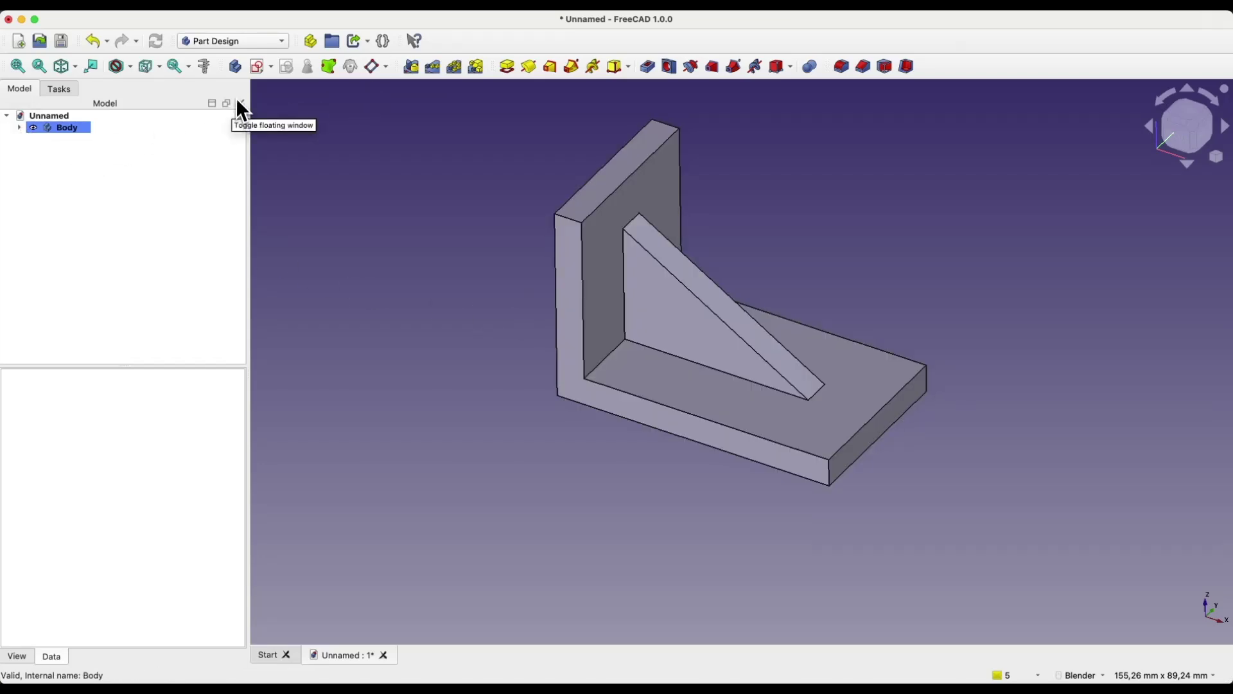
left_click(235, 67)
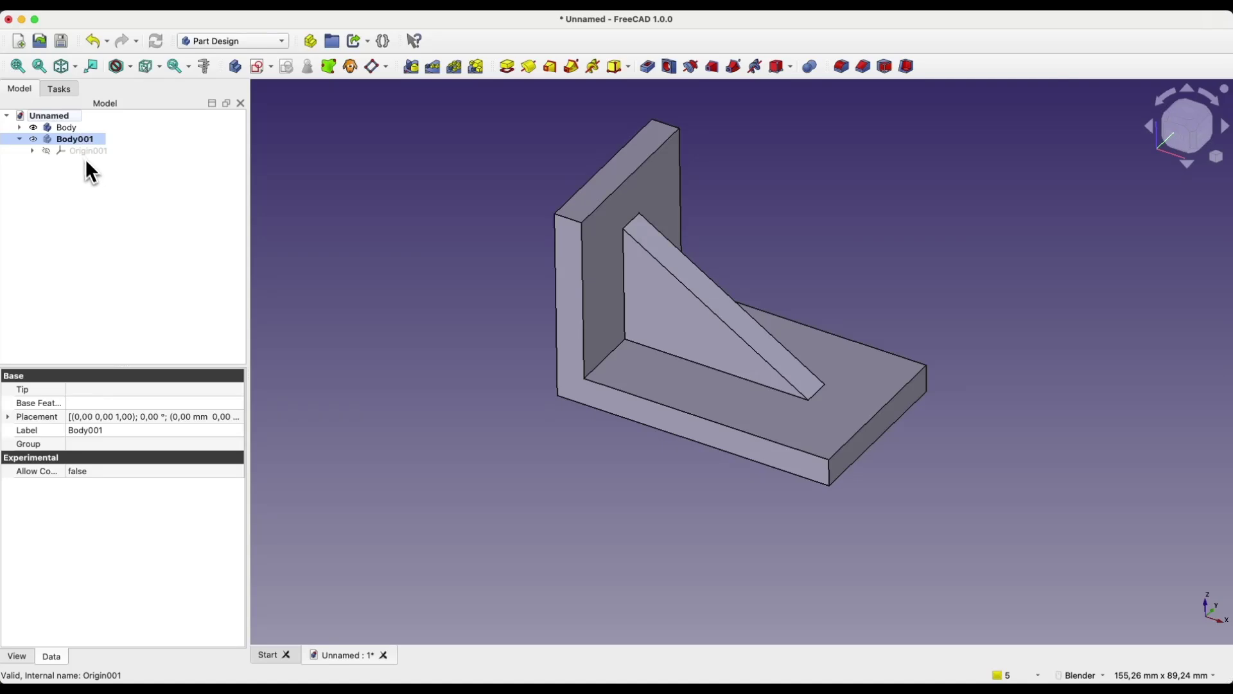
left_click(67, 129, "ctrl")
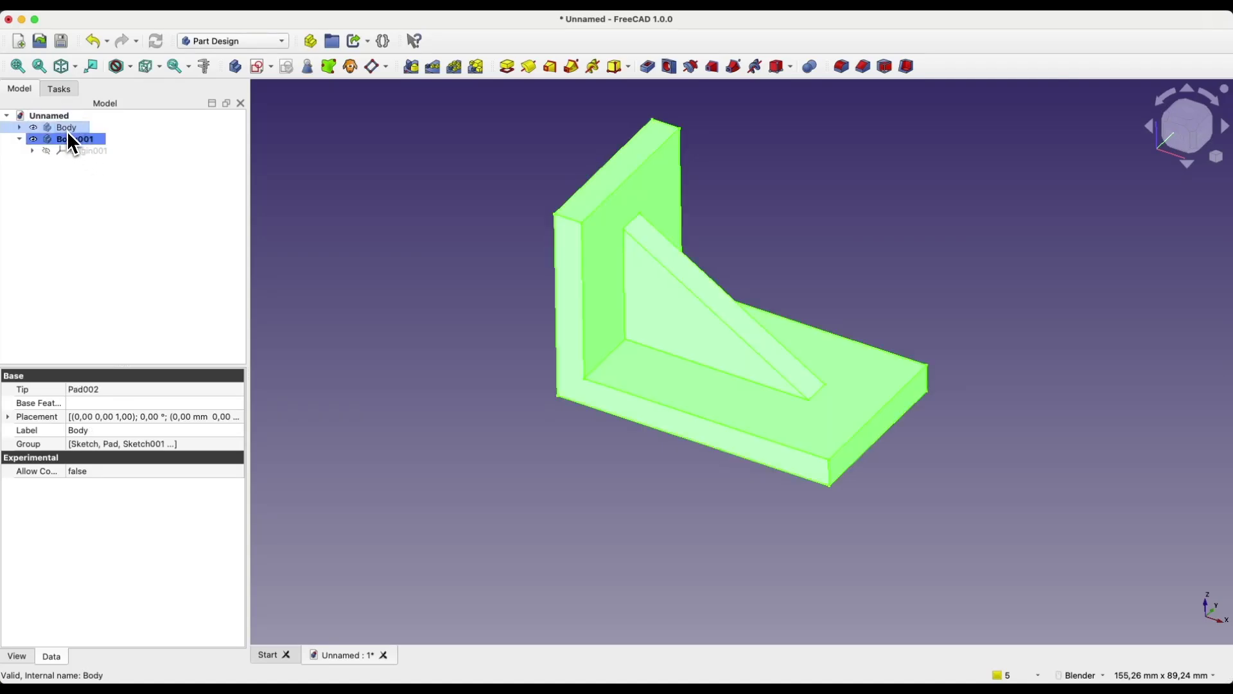
key("space")
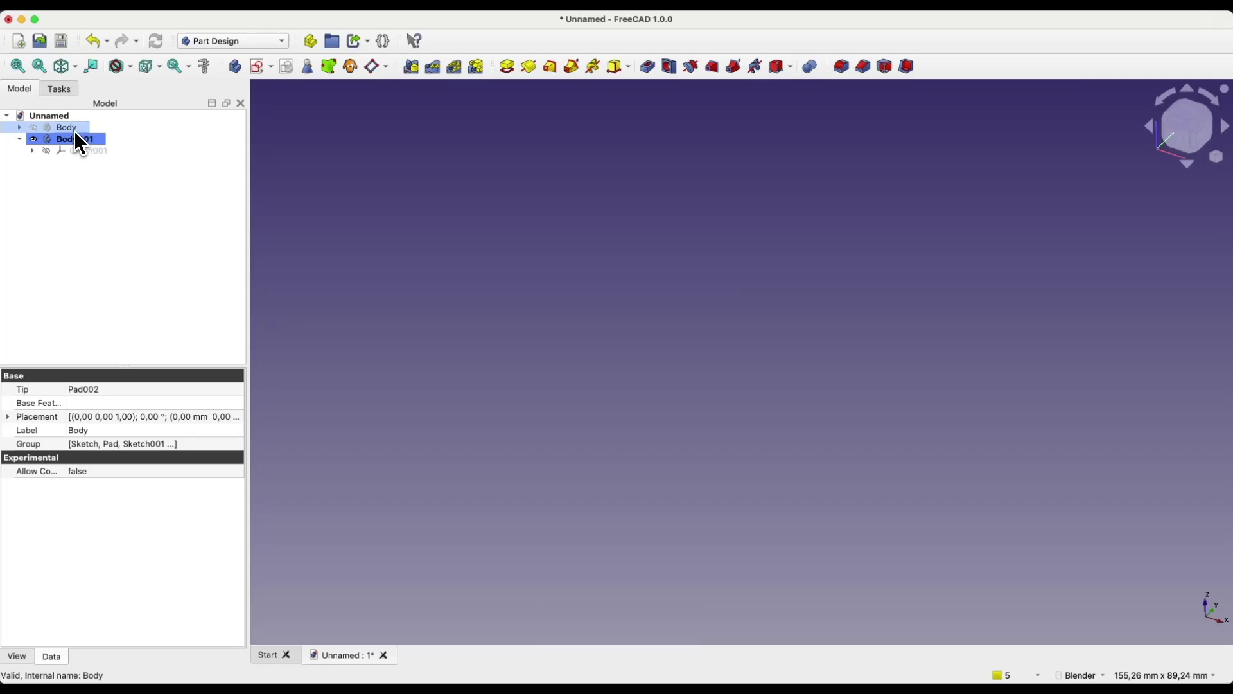
- Start a sketch on the new body's XY plane and draw a rectangle about 54 mm wide in the positive quadrant, clear of both axes
left_click(262, 72)
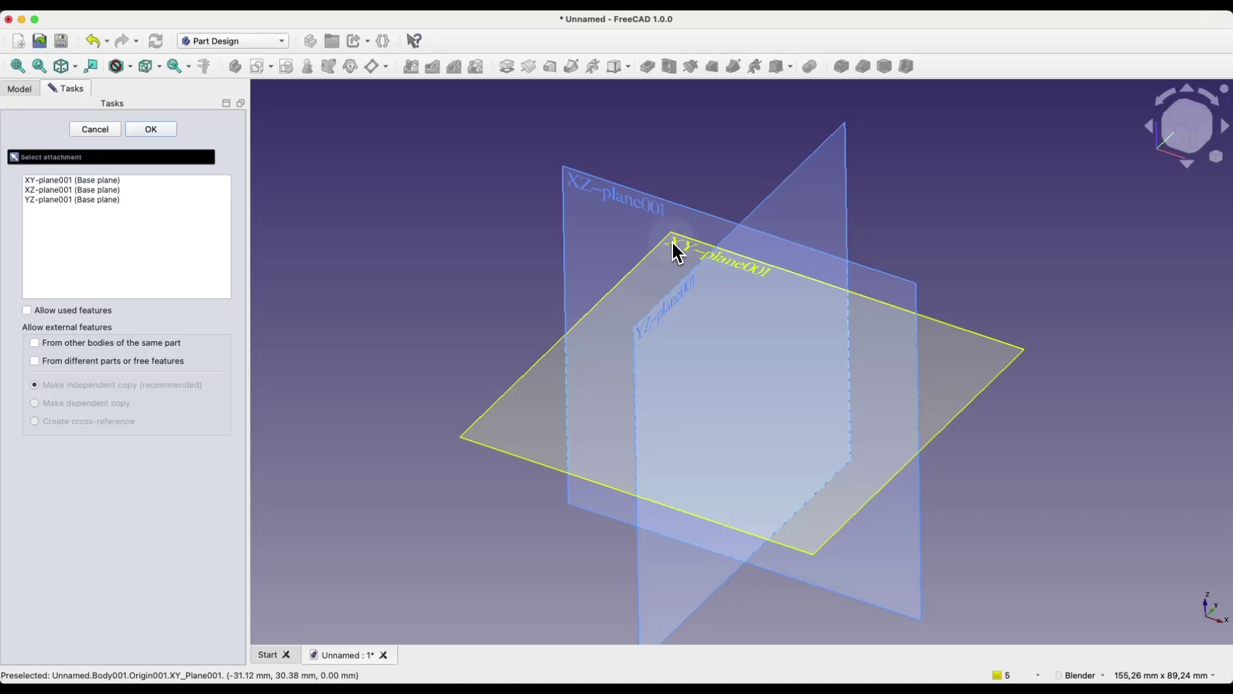
left_click(672, 241)
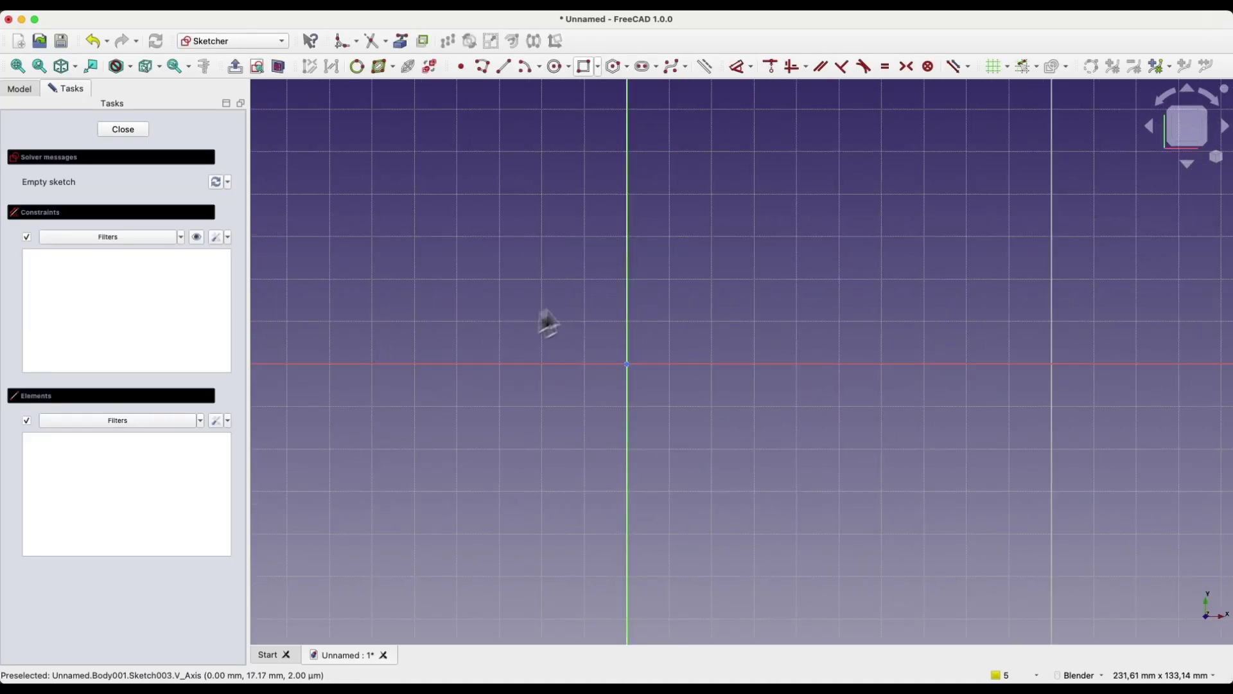
left_click(584, 66)
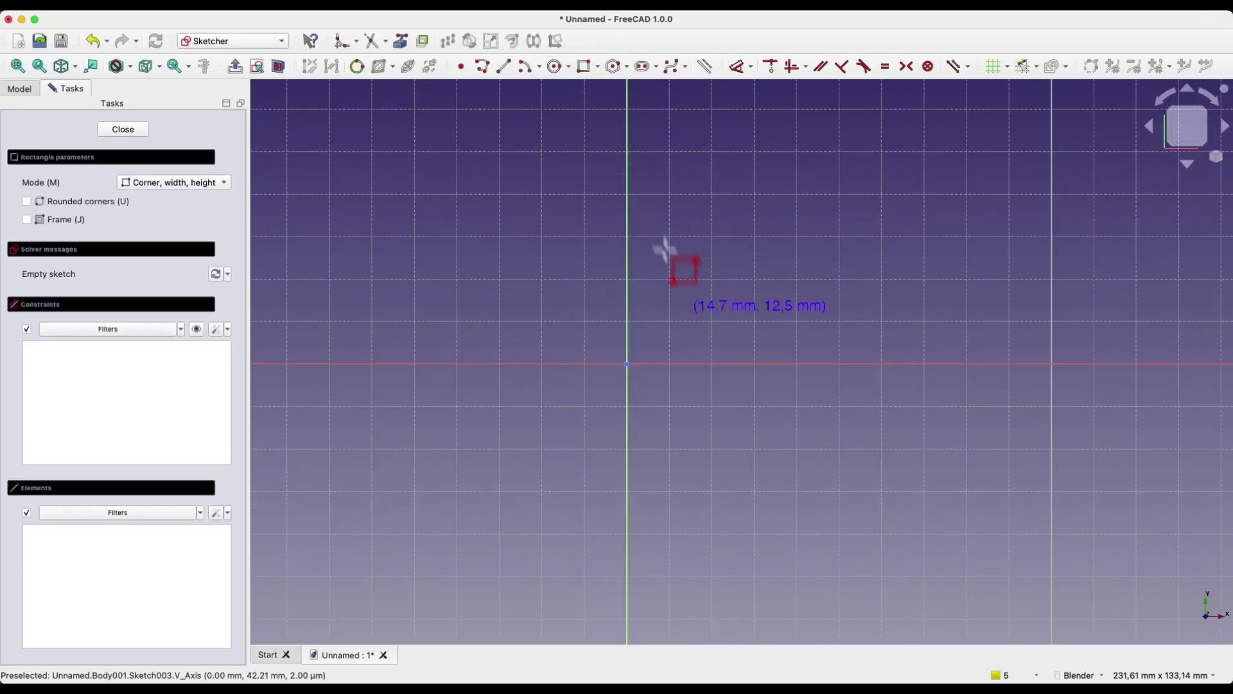
left_click(687, 323)
left_click(917, 198)
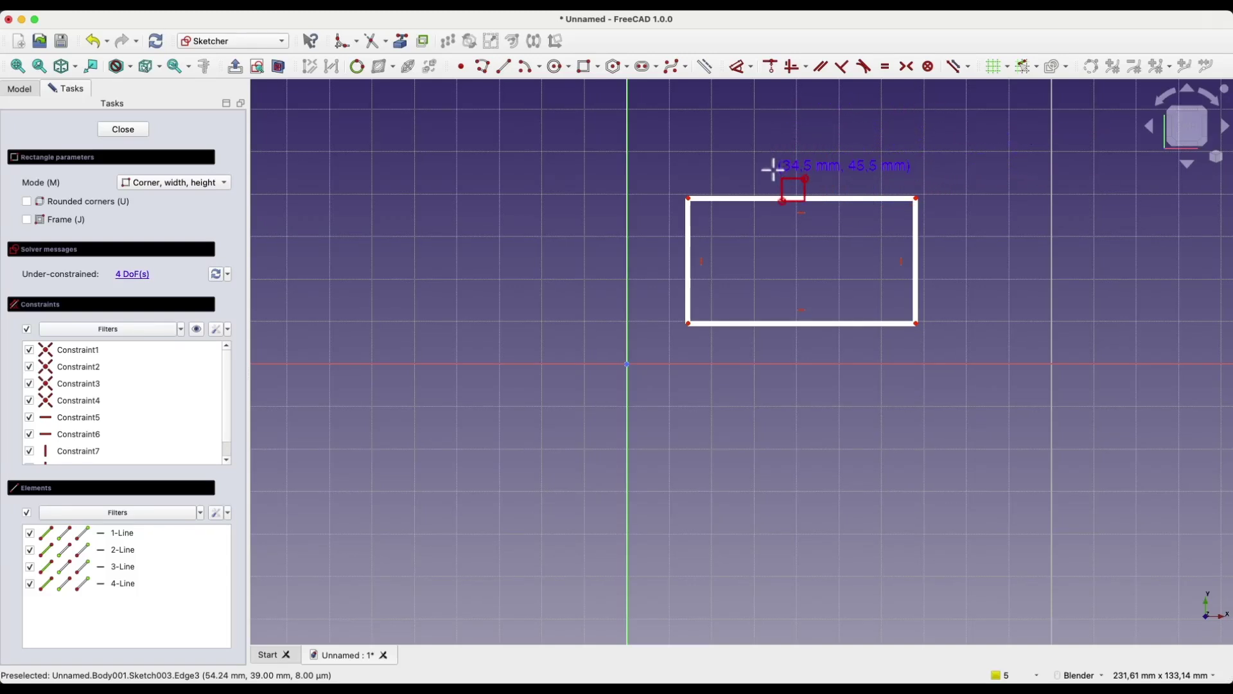
key("Escape")
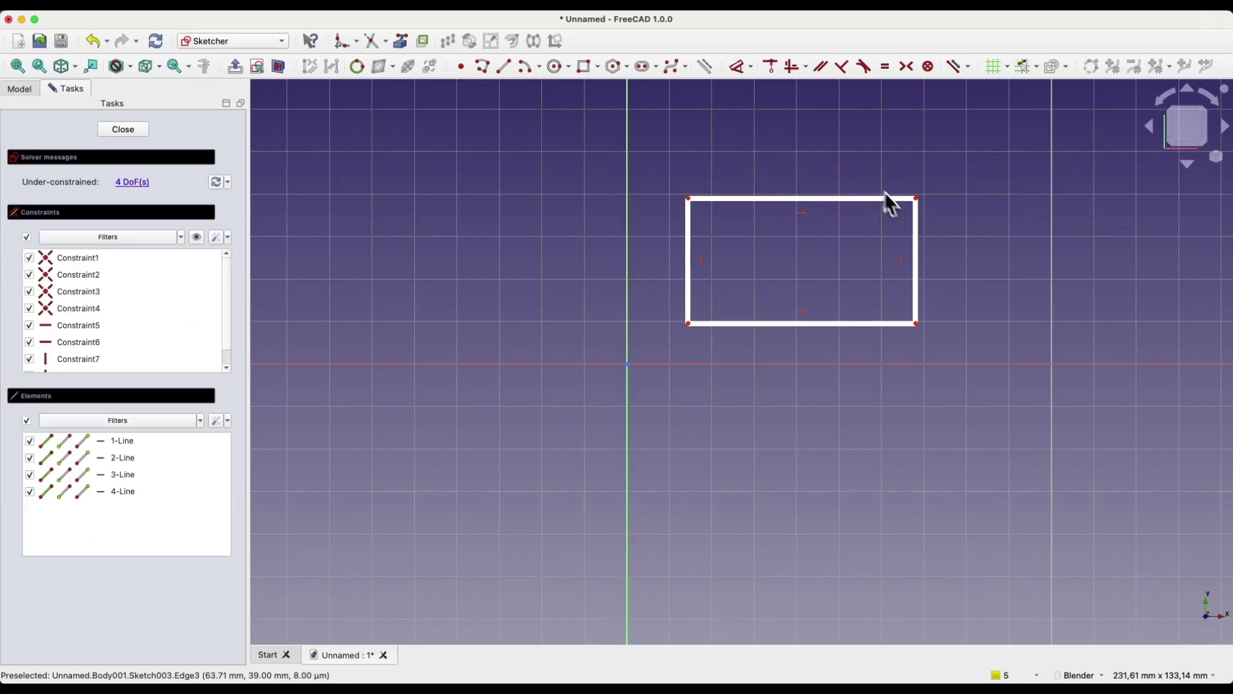
- Dimension the rectangle to 30 mm high and 50 mm wide
left_click(918, 246)
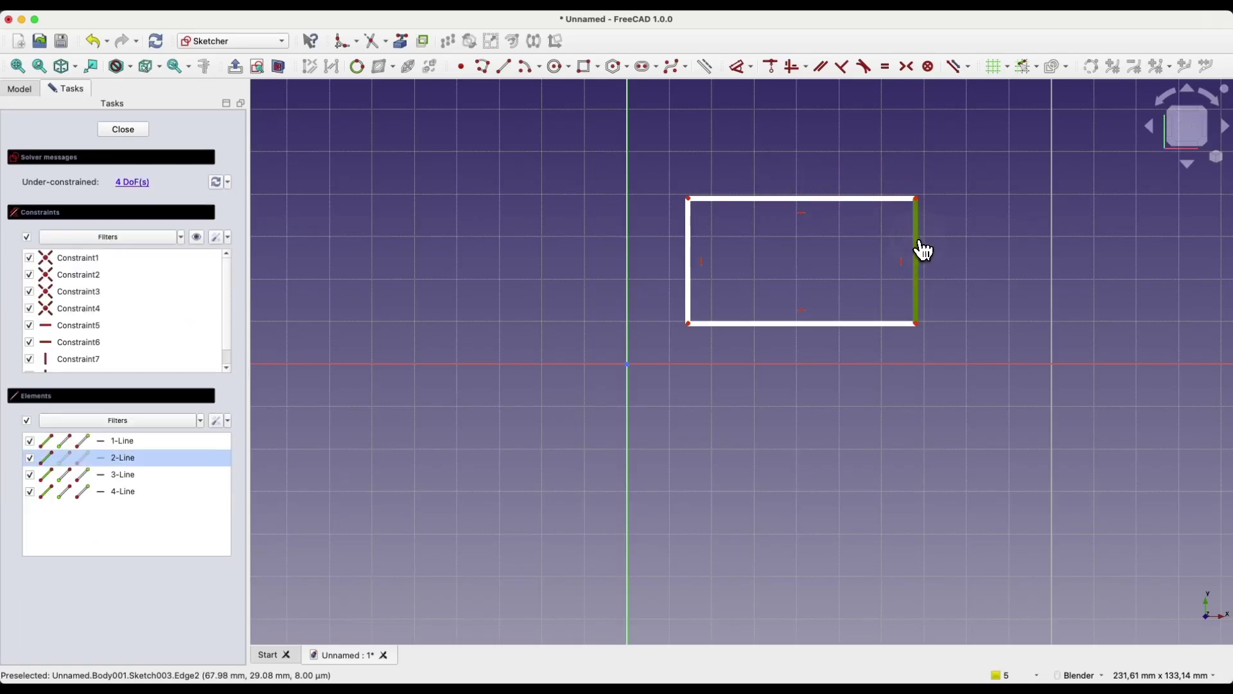
key("d")
left_click(996, 262)
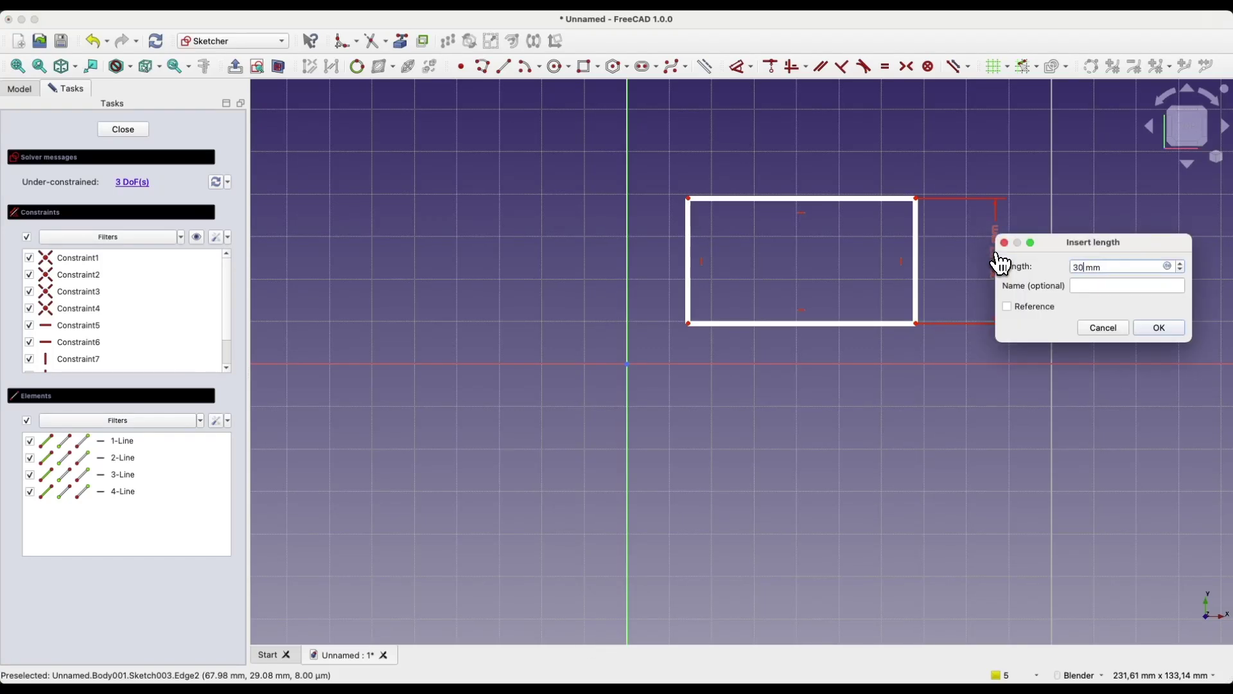
type("30")
key("Return")
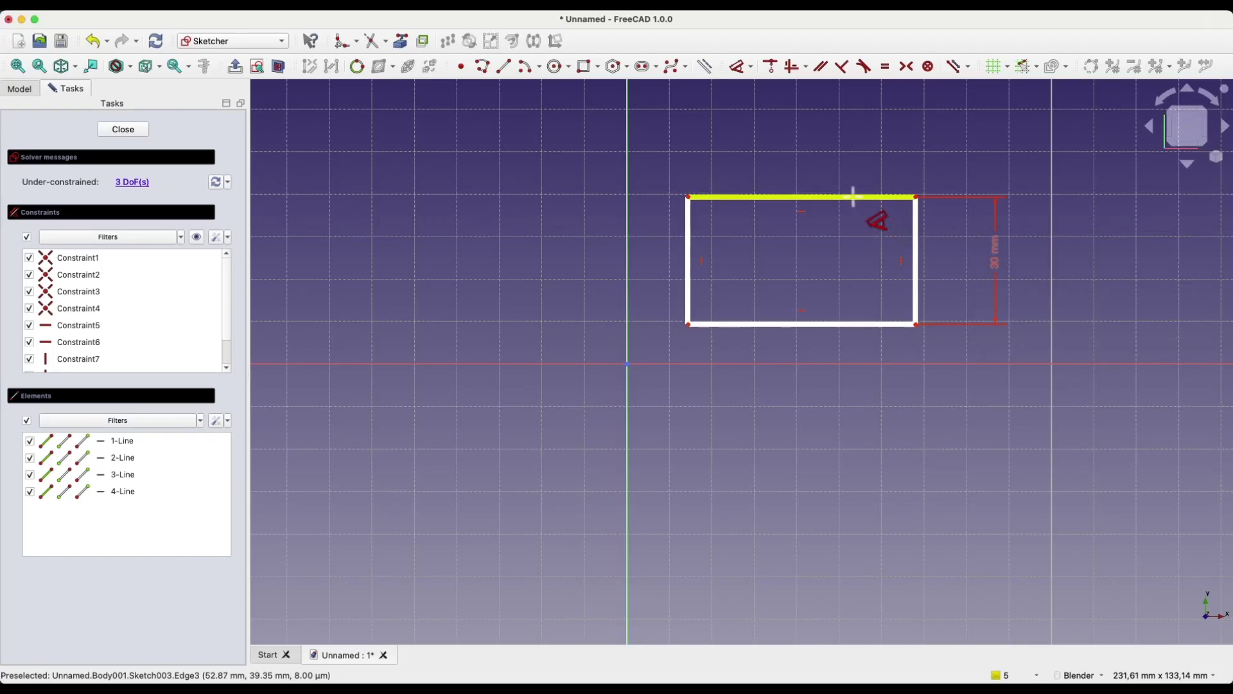
left_click(853, 197)
left_click(862, 149)
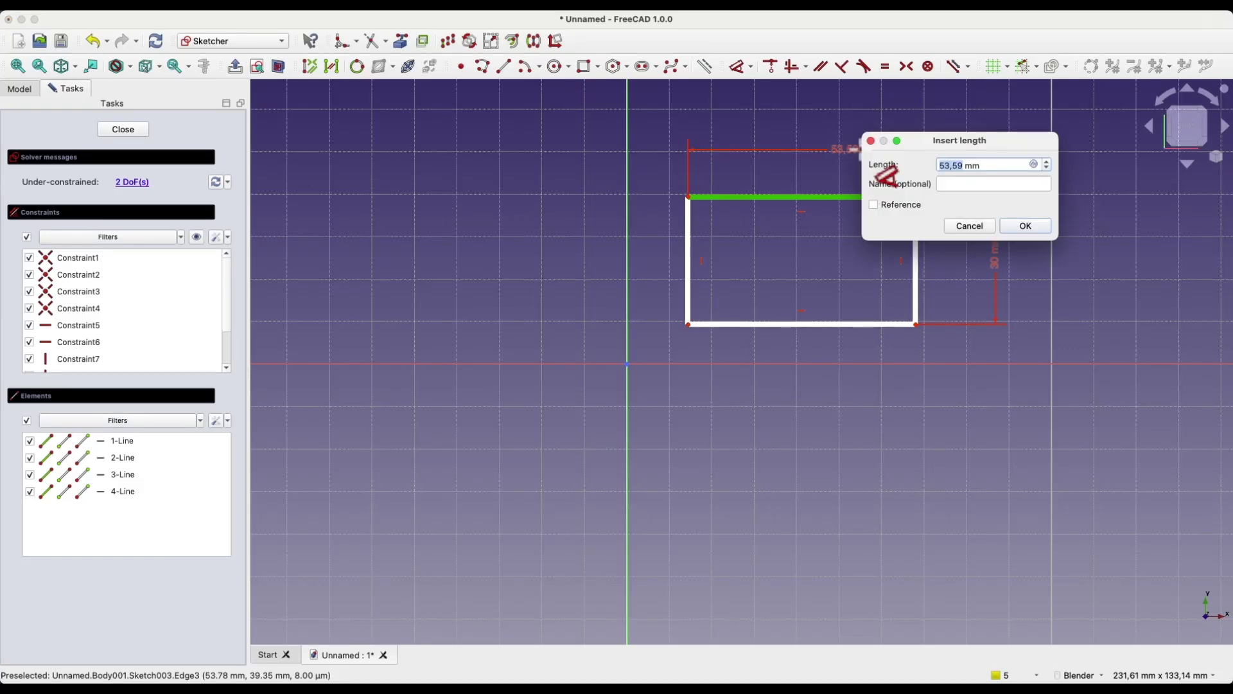
type("50")
key("Return")
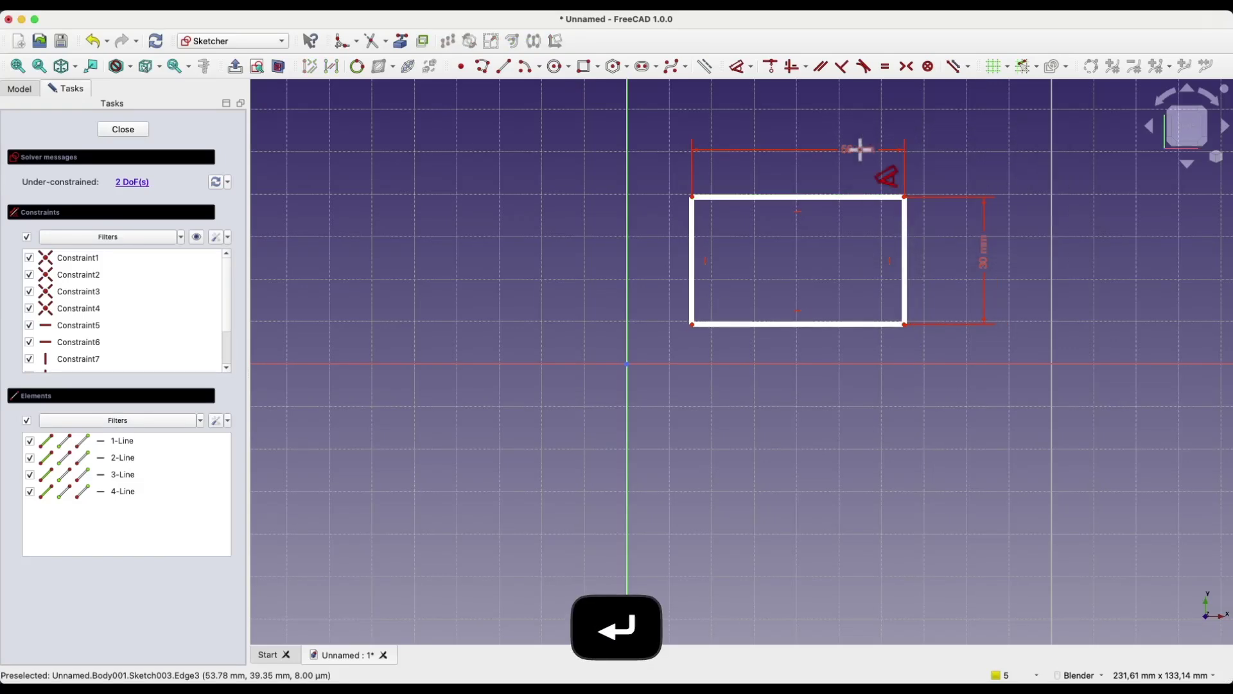
- Constrain the rectangle's lower-left corner 20 mm horizontally and 10 mm vertically from the origin, and leave the sketch
left_click(693, 326)
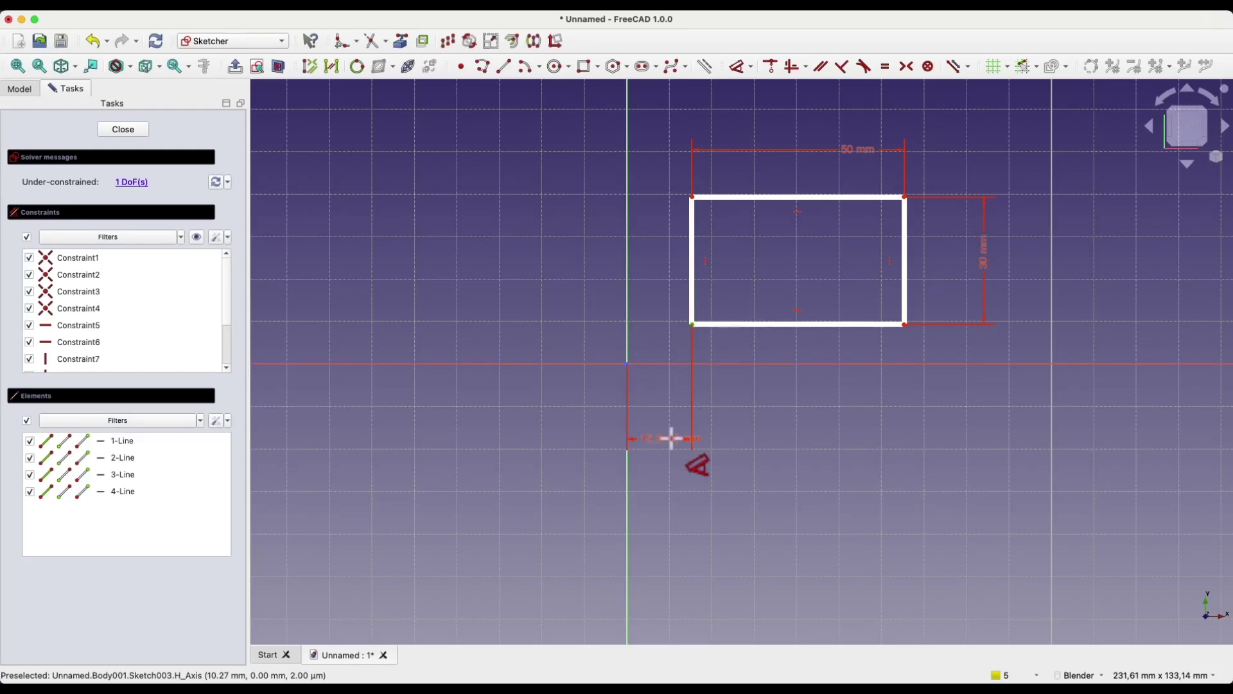
left_click(669, 427)
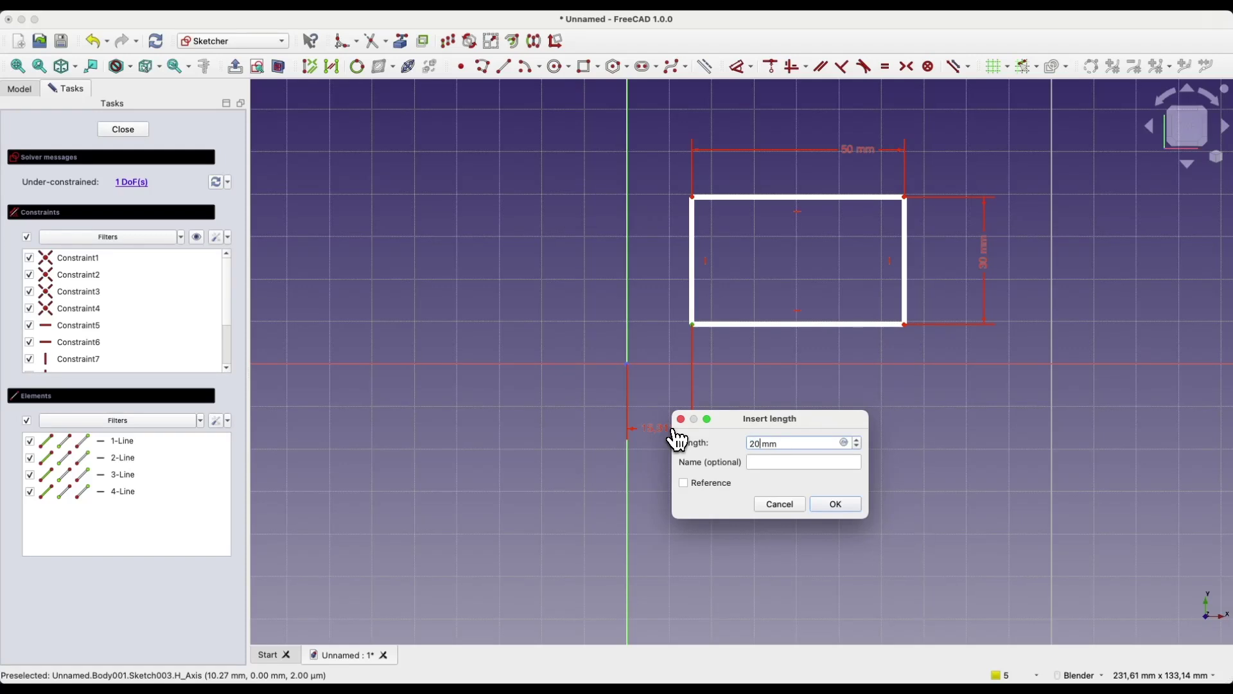
key("Return")
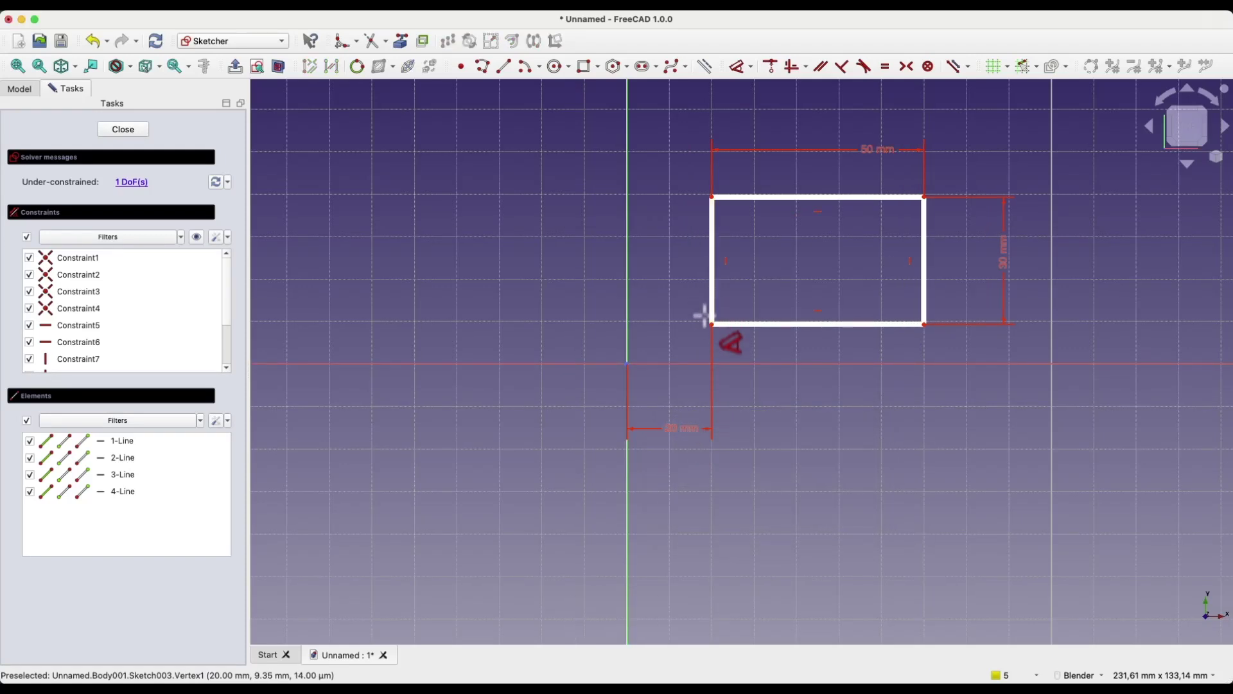
left_click(711, 325)
left_click(562, 333)
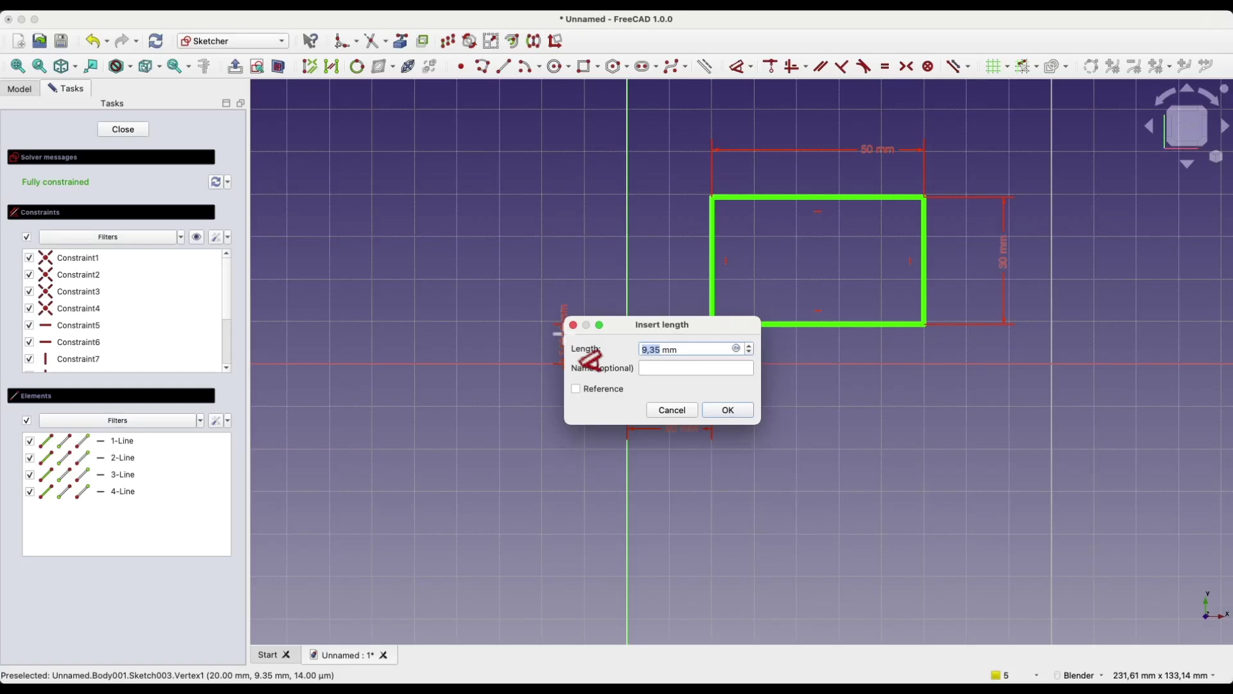
key("Return")
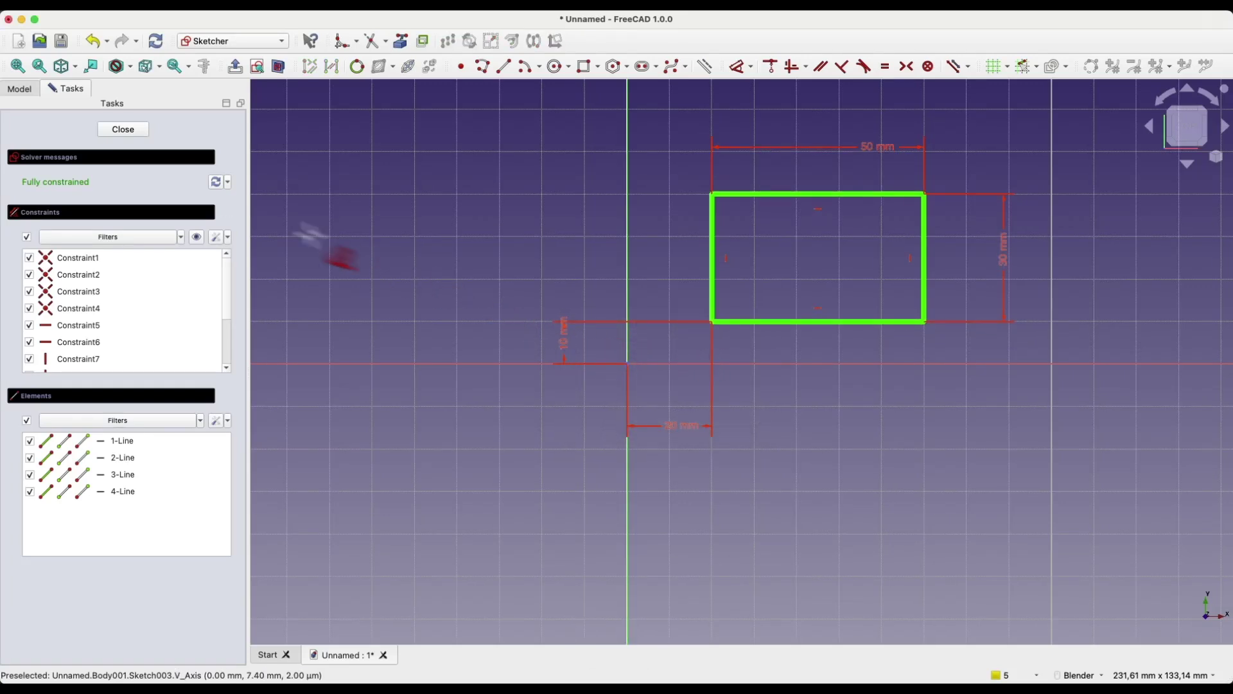
left_click(123, 129)
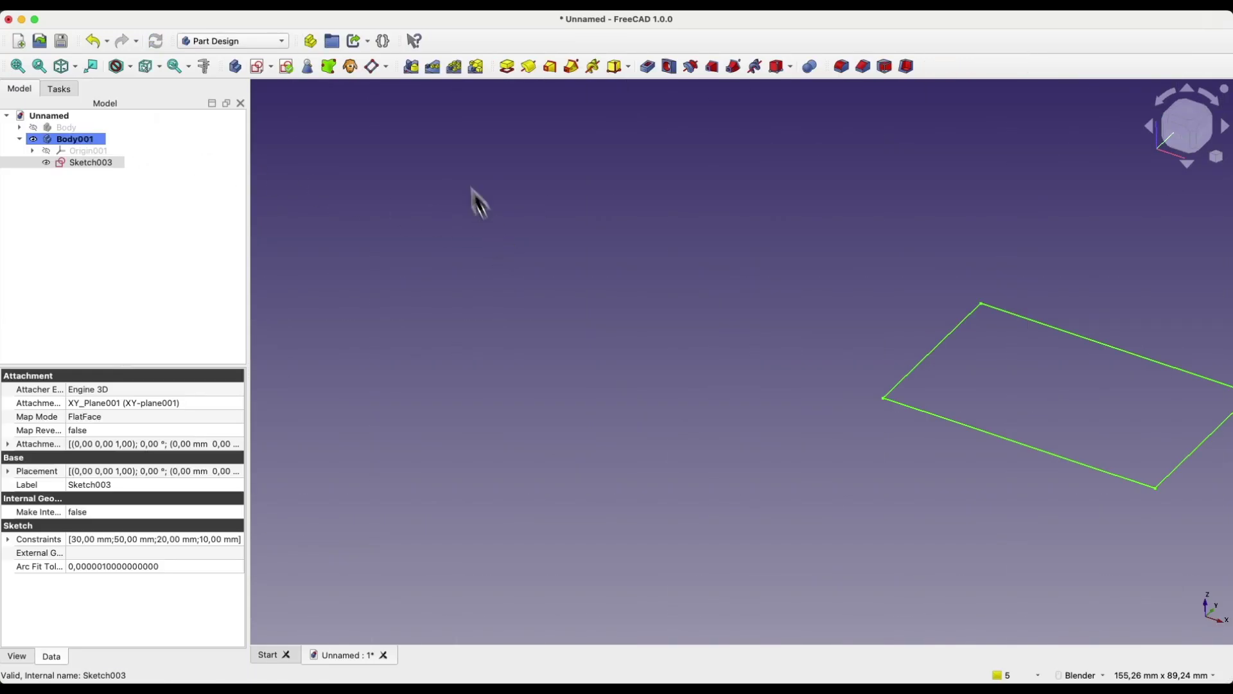
- Pad the second body's rectangle sketch to a length of 5 mm
left_click(513, 70)
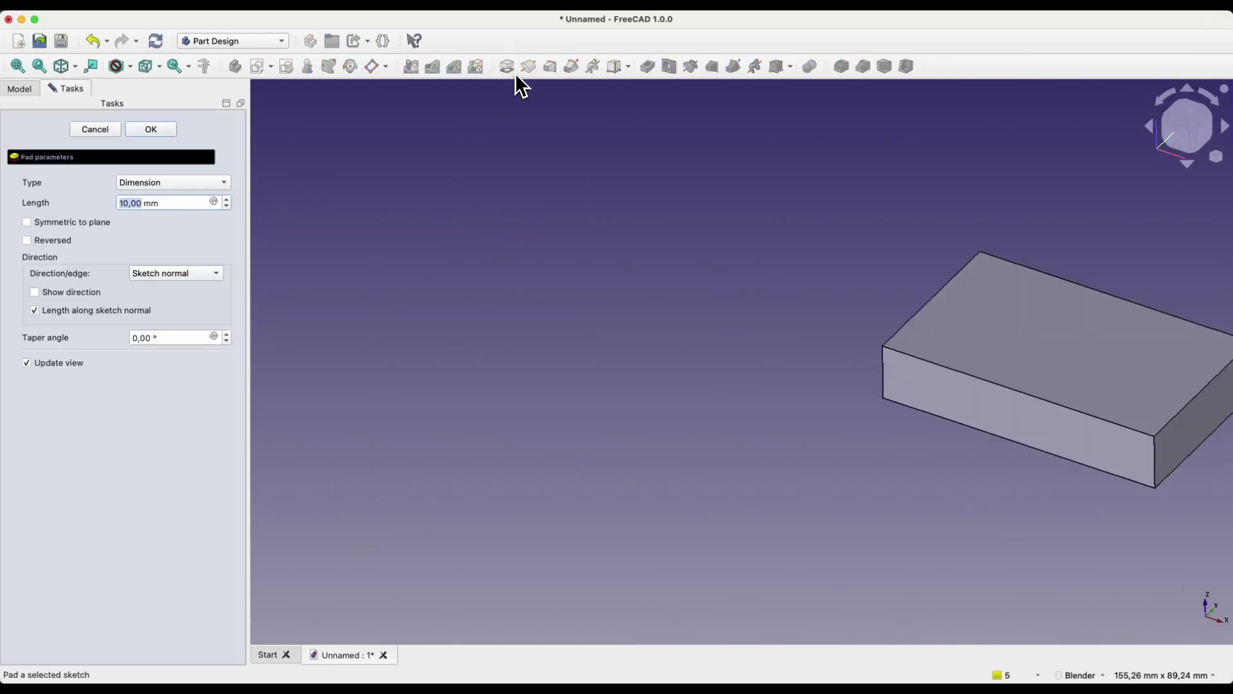
type("5")
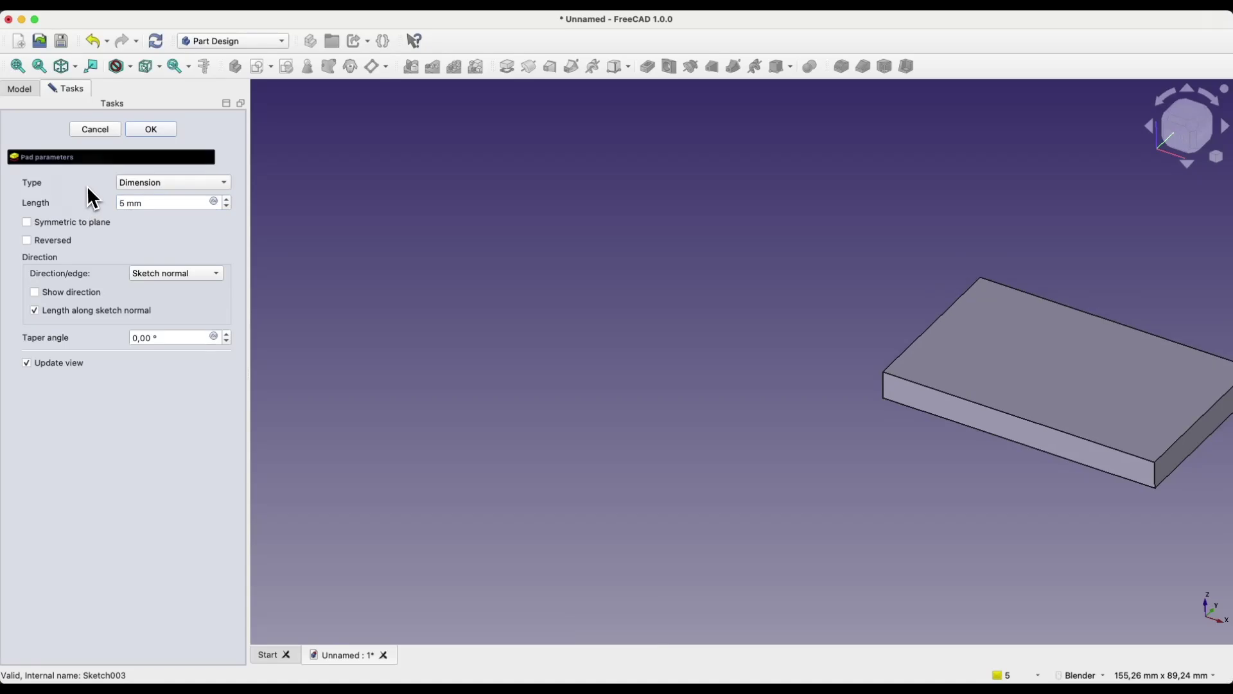
left_click(138, 131)
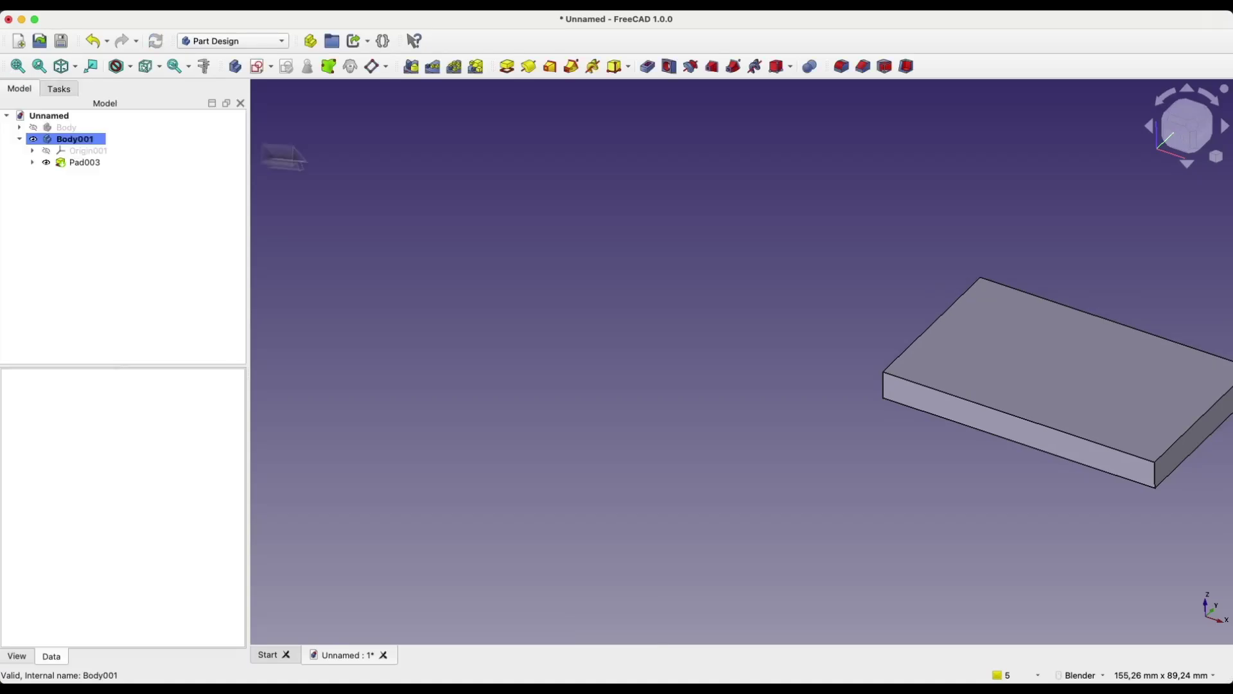
- Start a sketch on the plate's top face and link its short edge nearest the vertical axis as external geometry
left_click(978, 355)
left_click(977, 352)
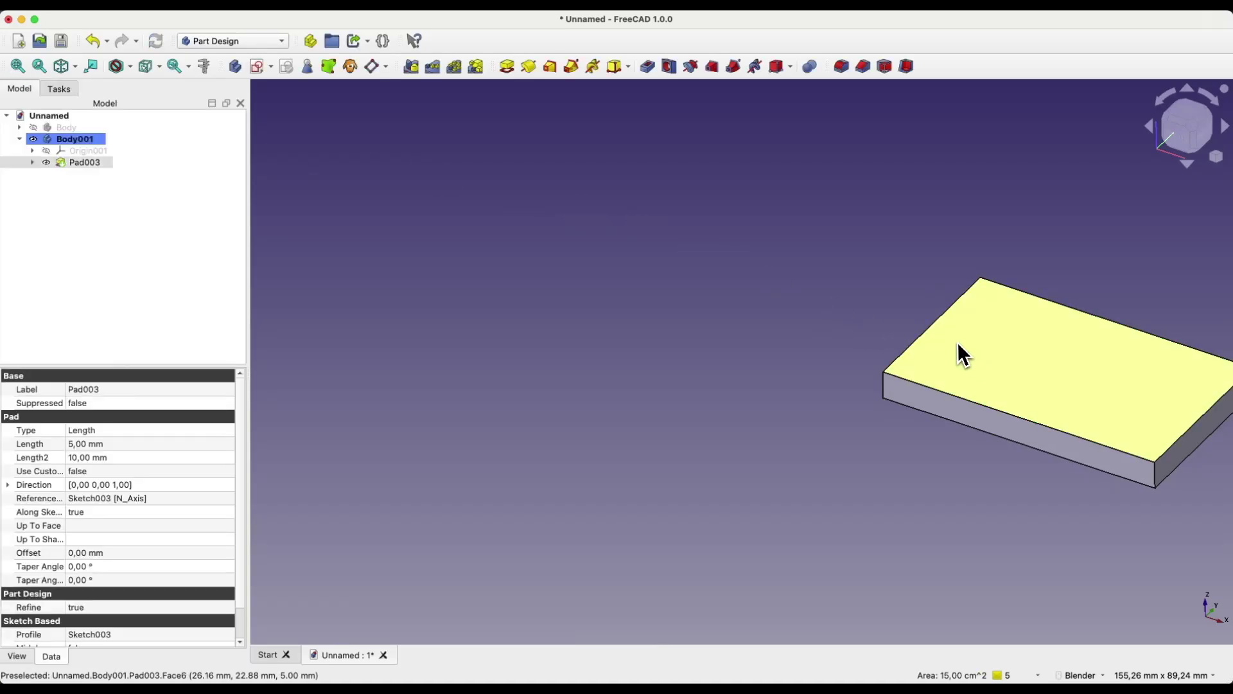
left_click(259, 66)
scroll(410, 347, "down", 4)
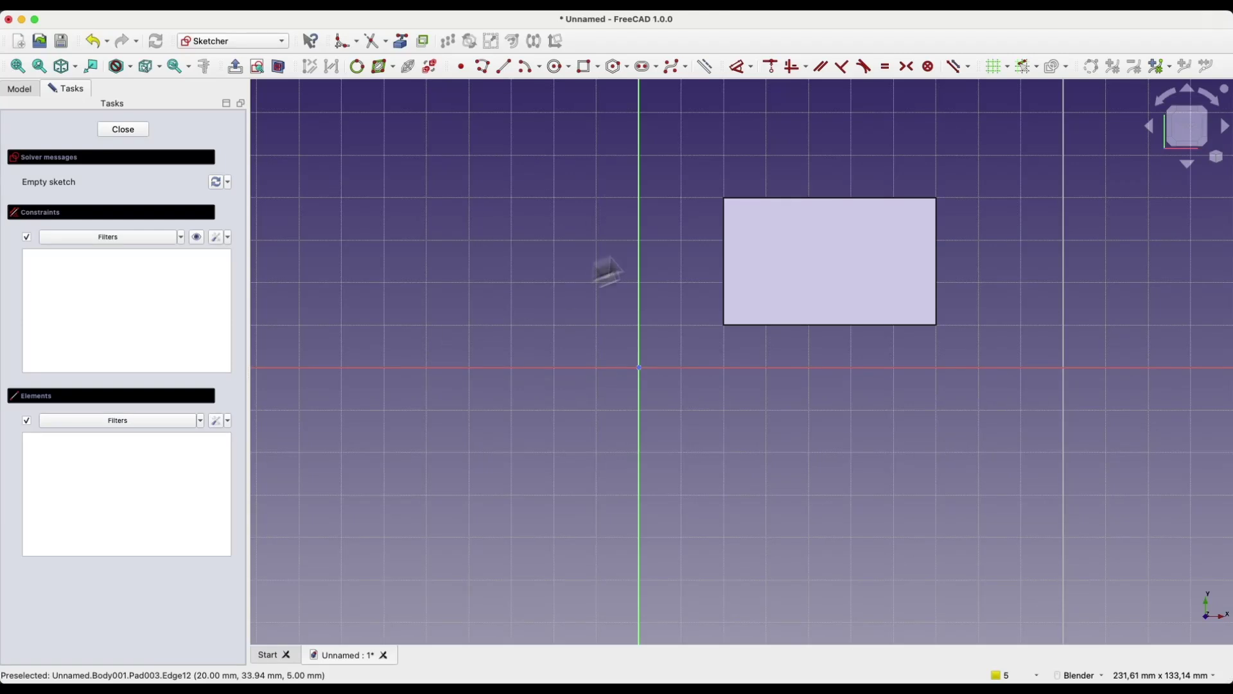
scroll(715, 225, "up", 3)
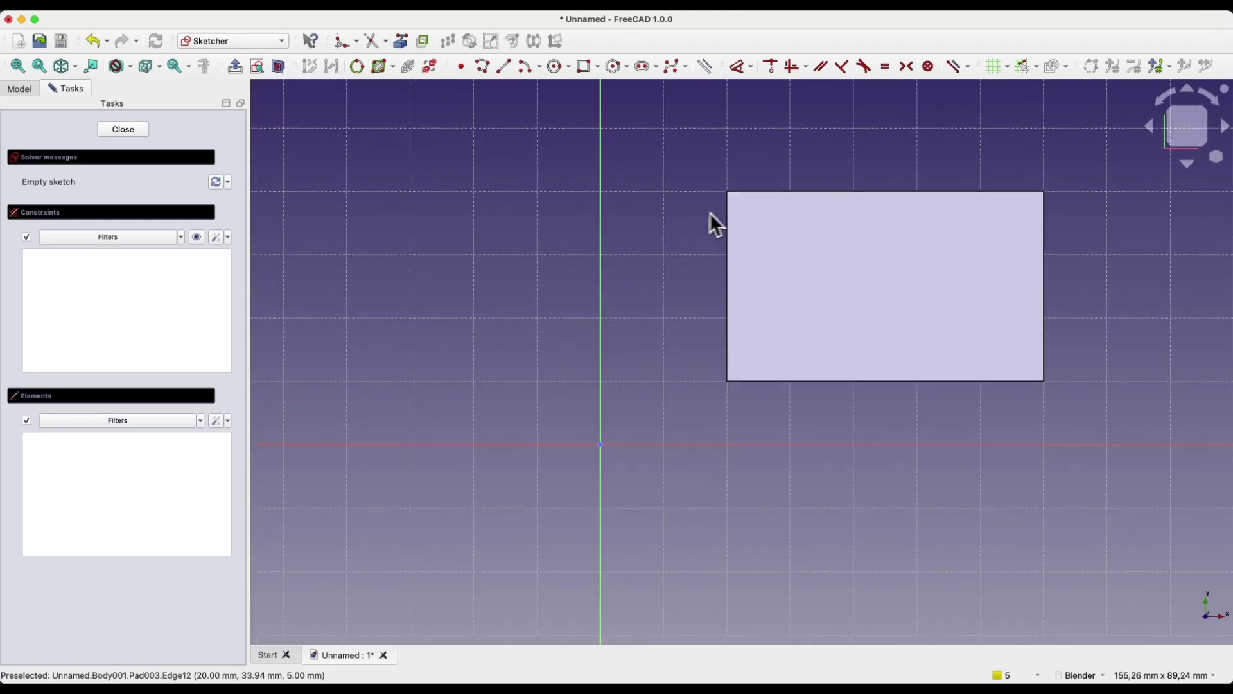
left_click(400, 45)
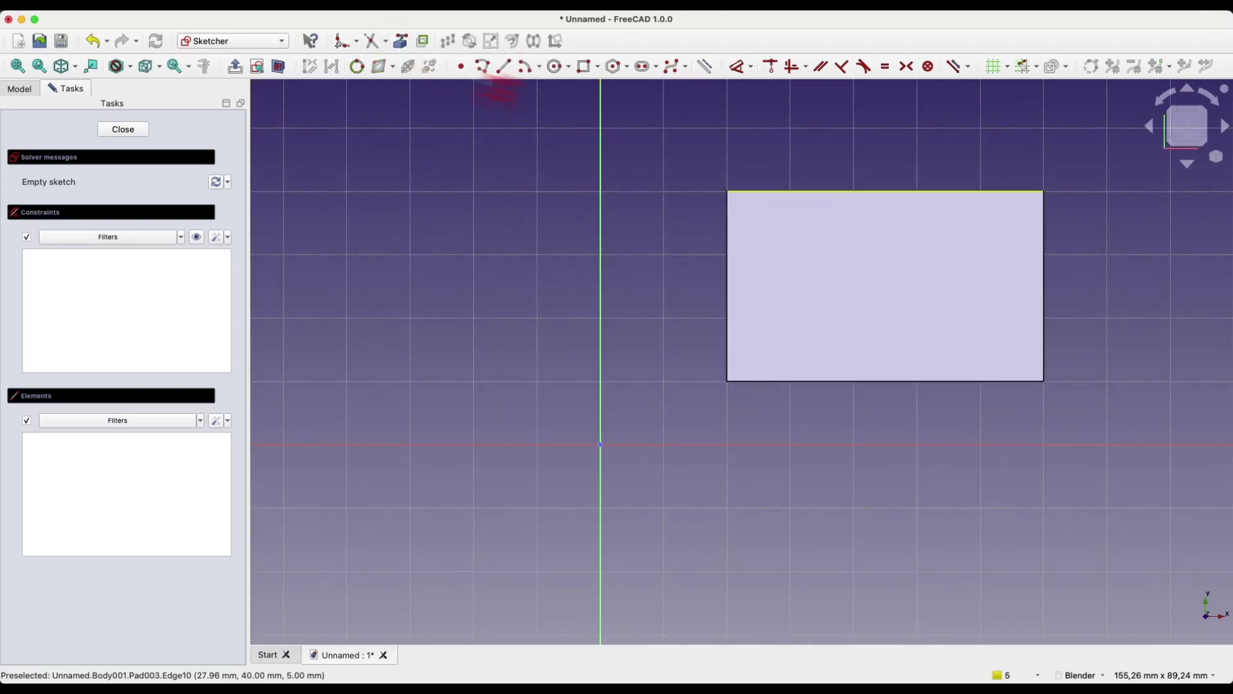
left_click(728, 241)
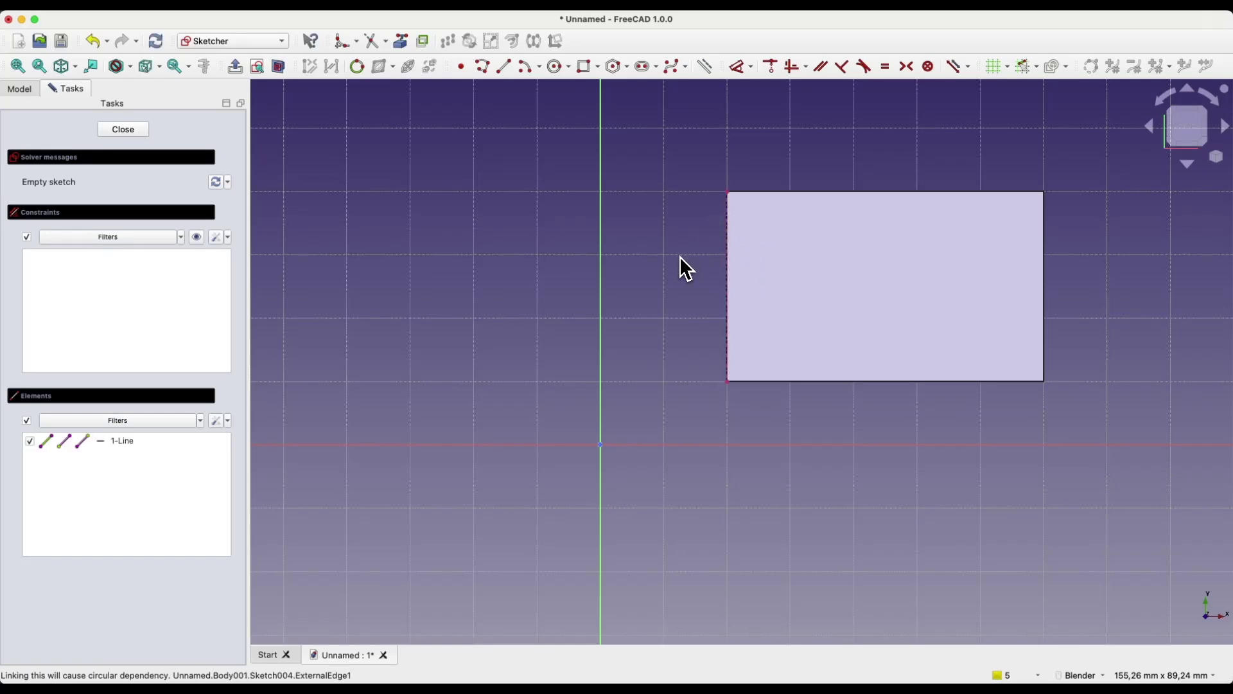
- Draw a 5 mm wide rectangle about 22 mm high from the linked edge's upper endpoint, along that edge
left_click(592, 75)
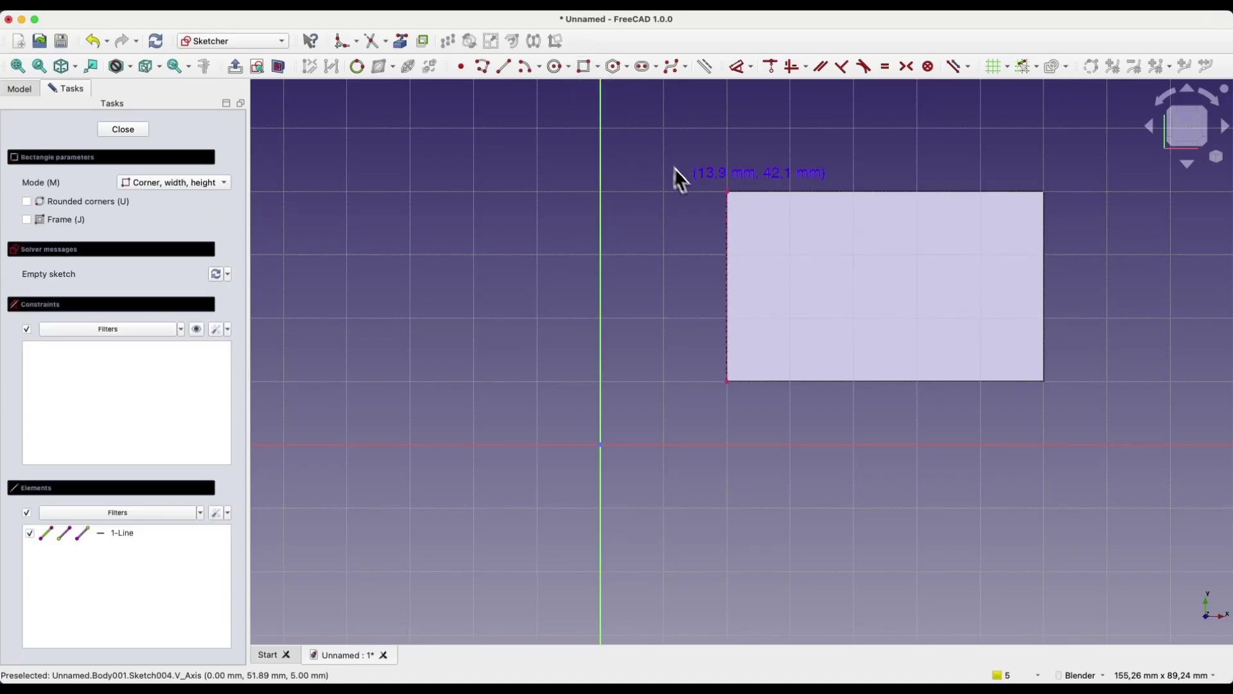
left_click(728, 191)
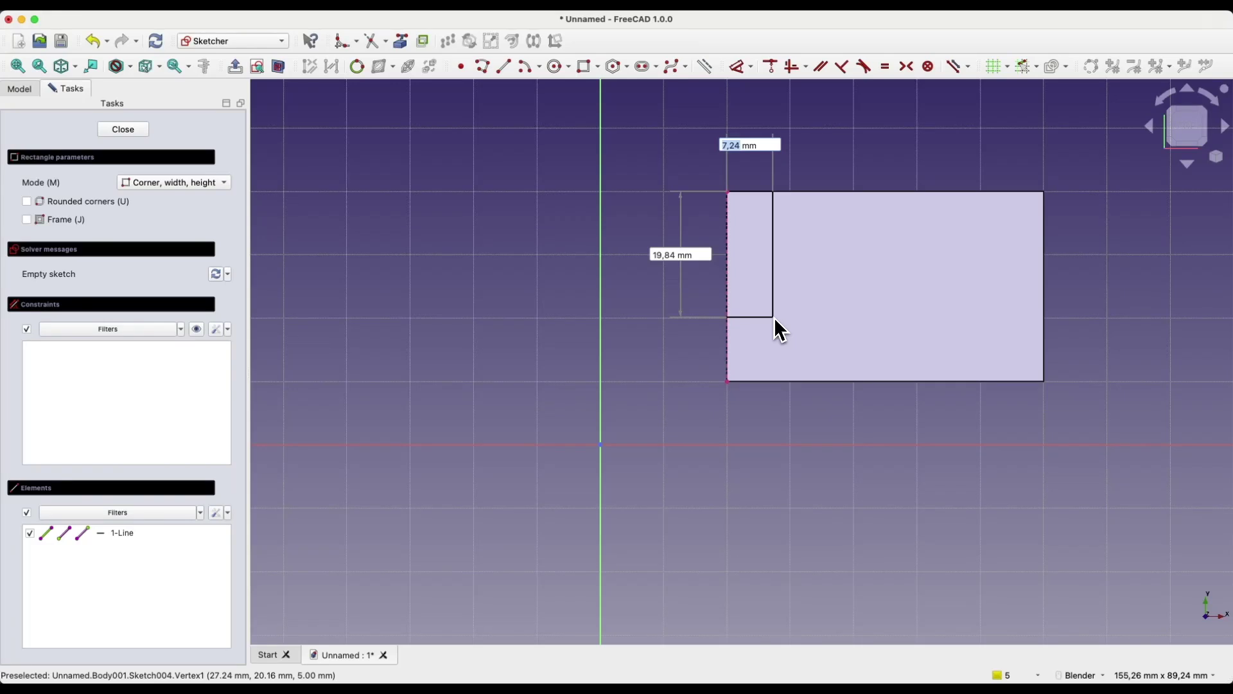
type("5")
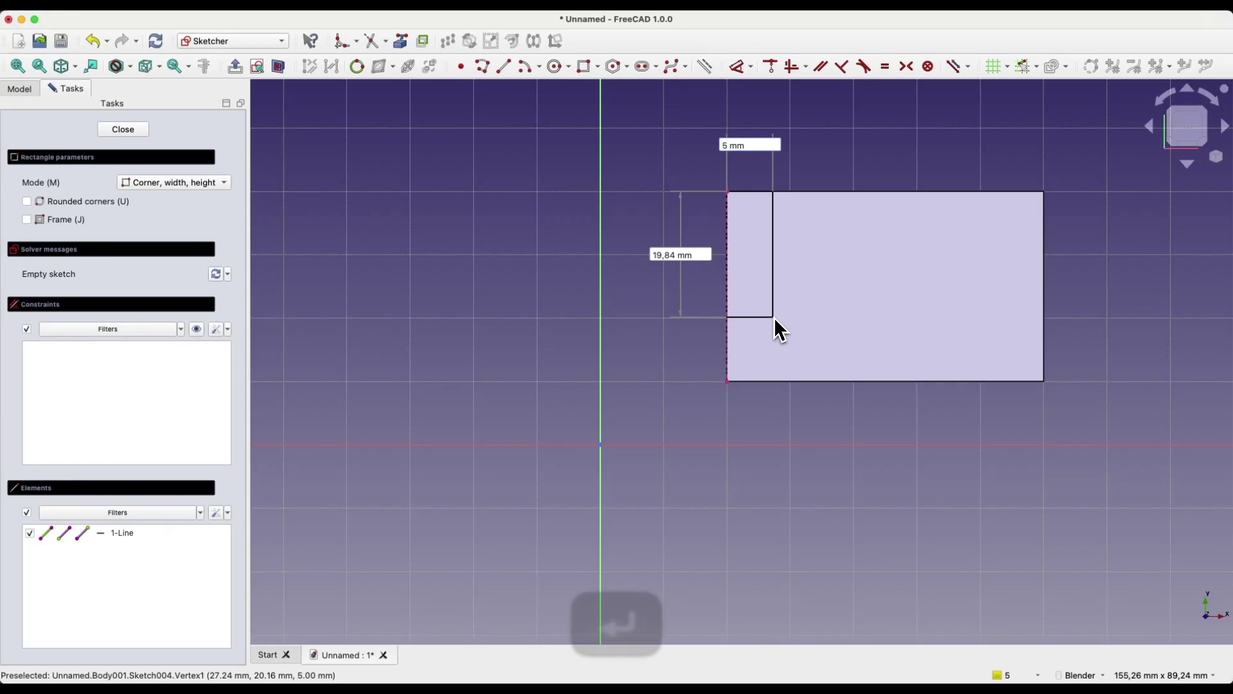
key("Return")
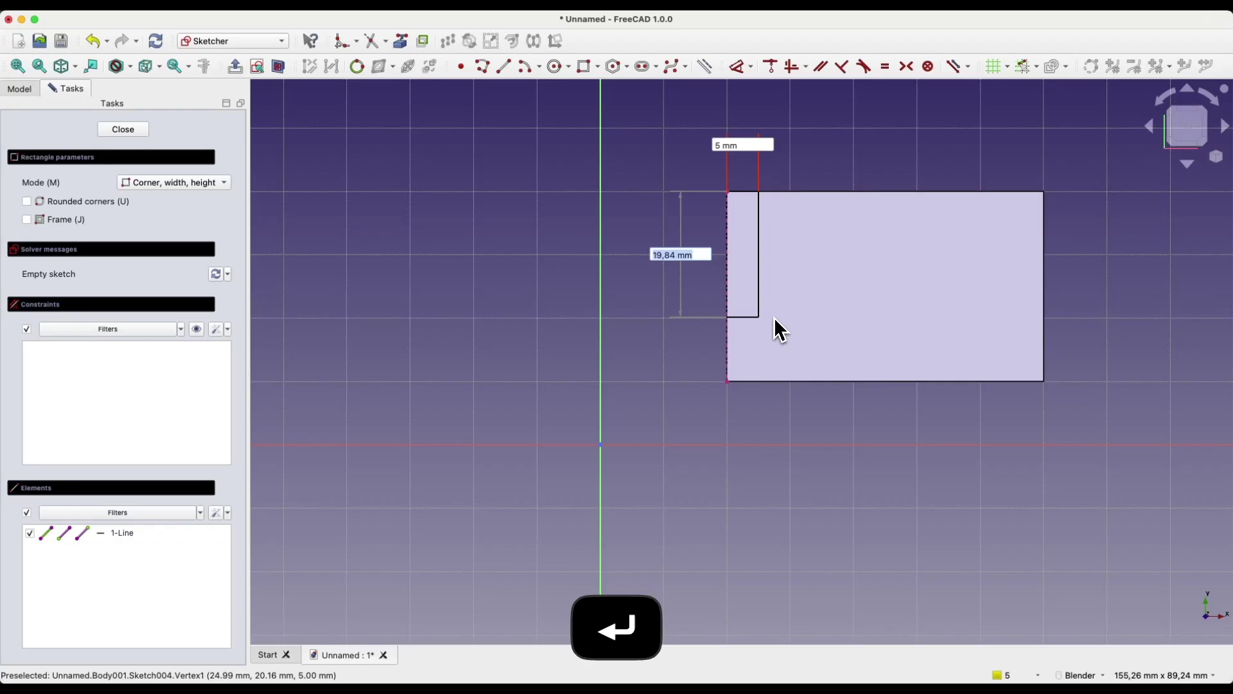
left_click(764, 328)
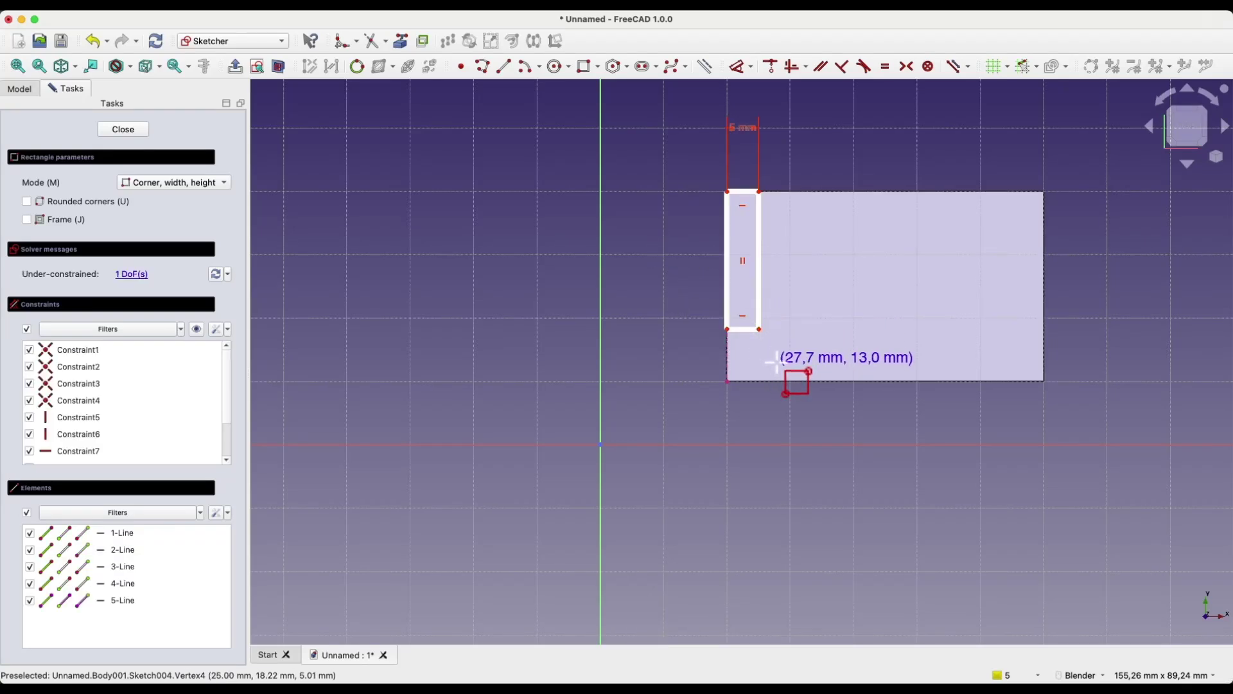
right_click(777, 362)
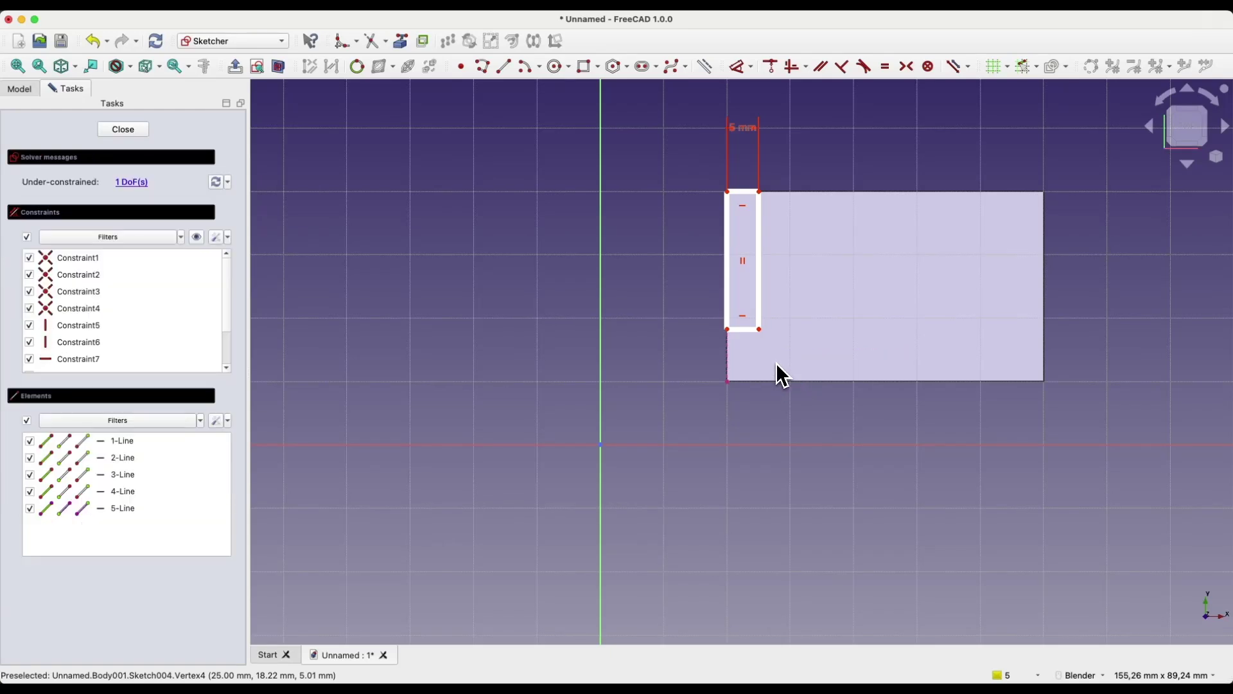
left_click(727, 386)
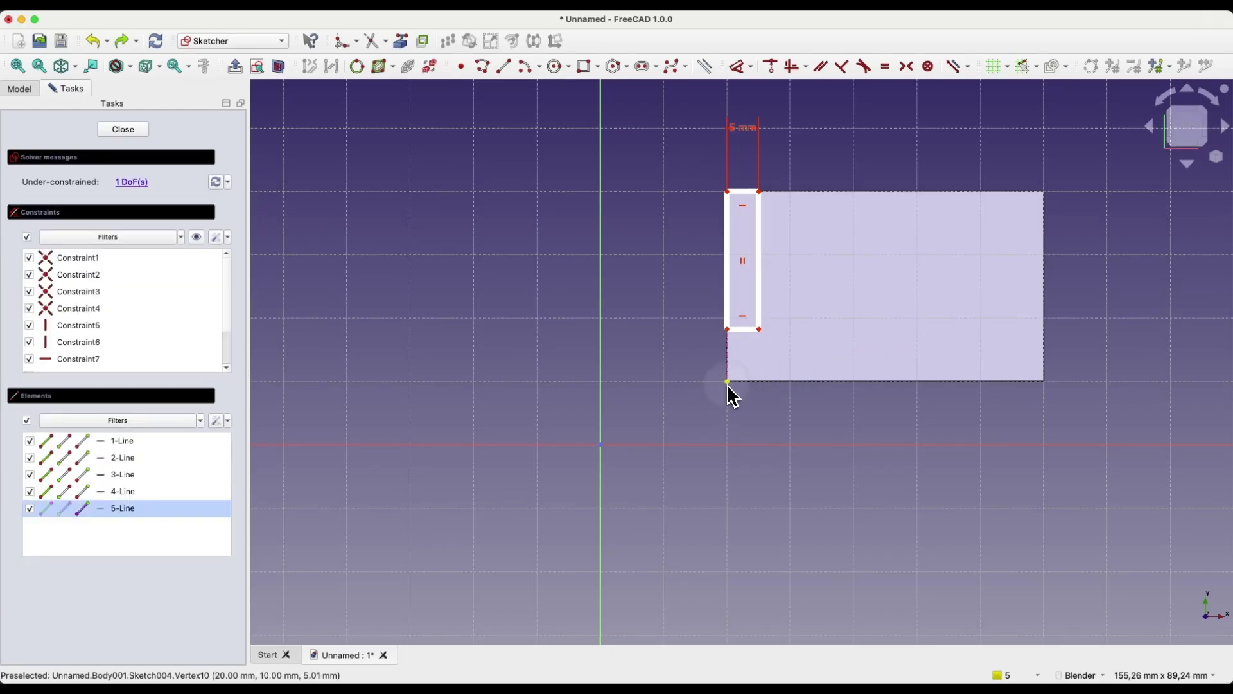
left_click(763, 339)
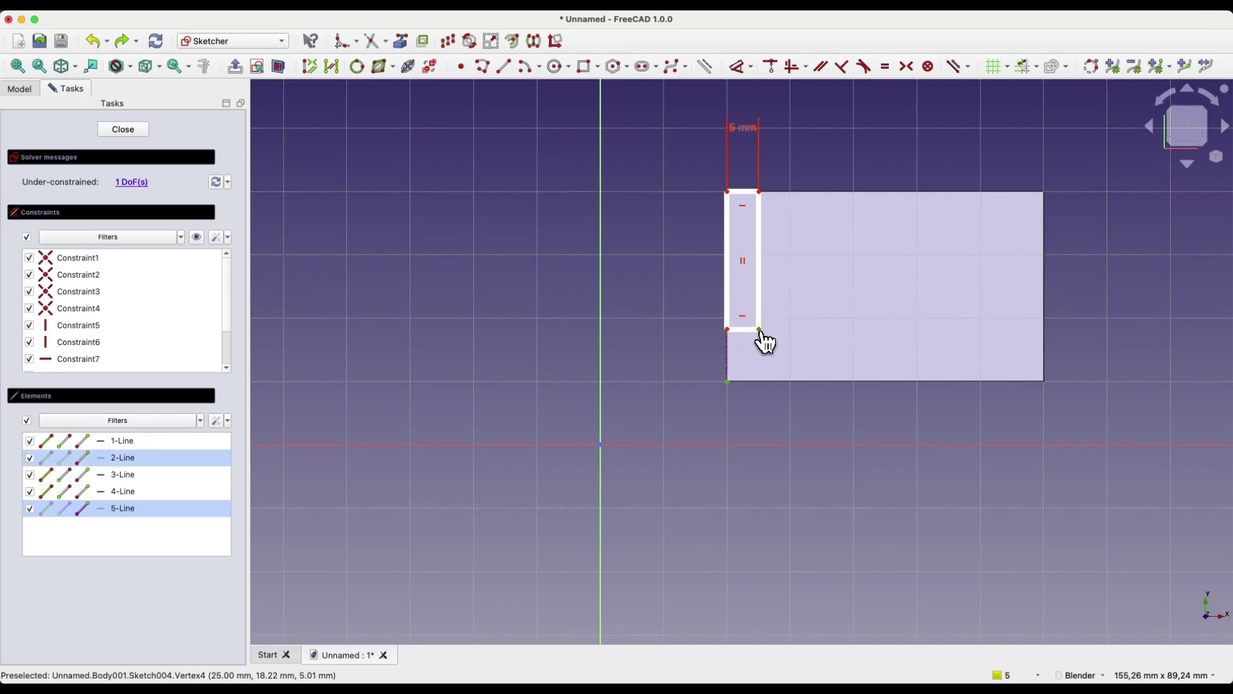
left_click(790, 70)
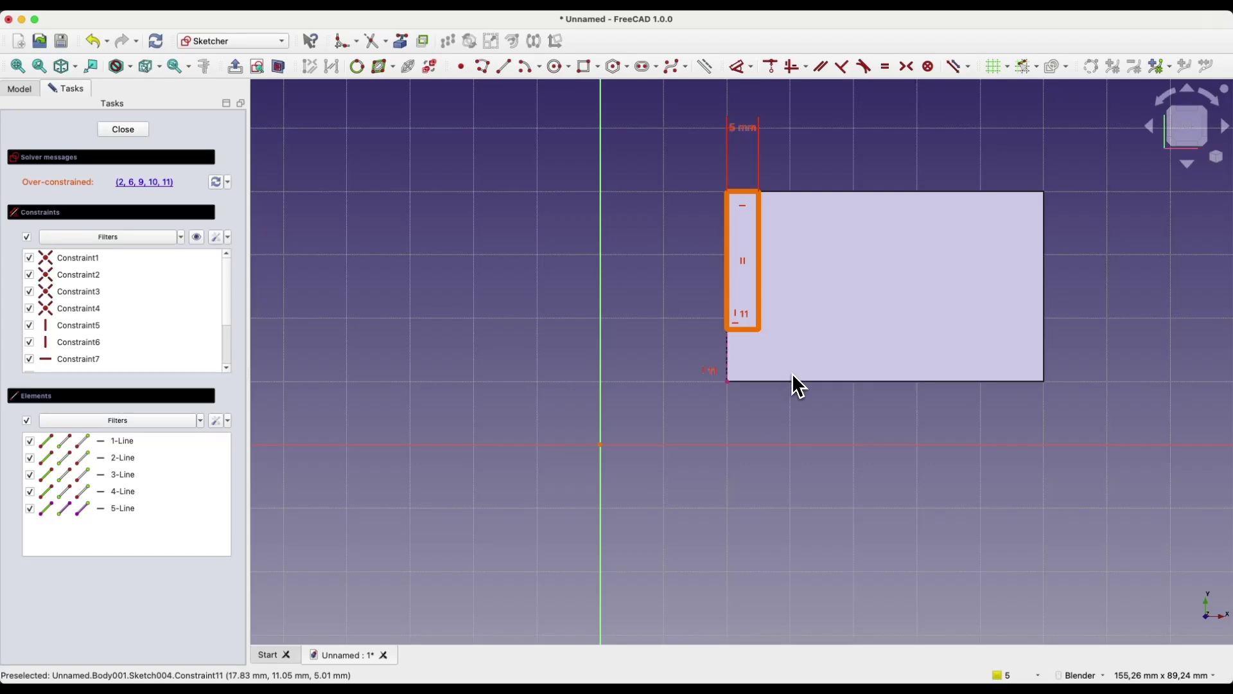
key("super+z")
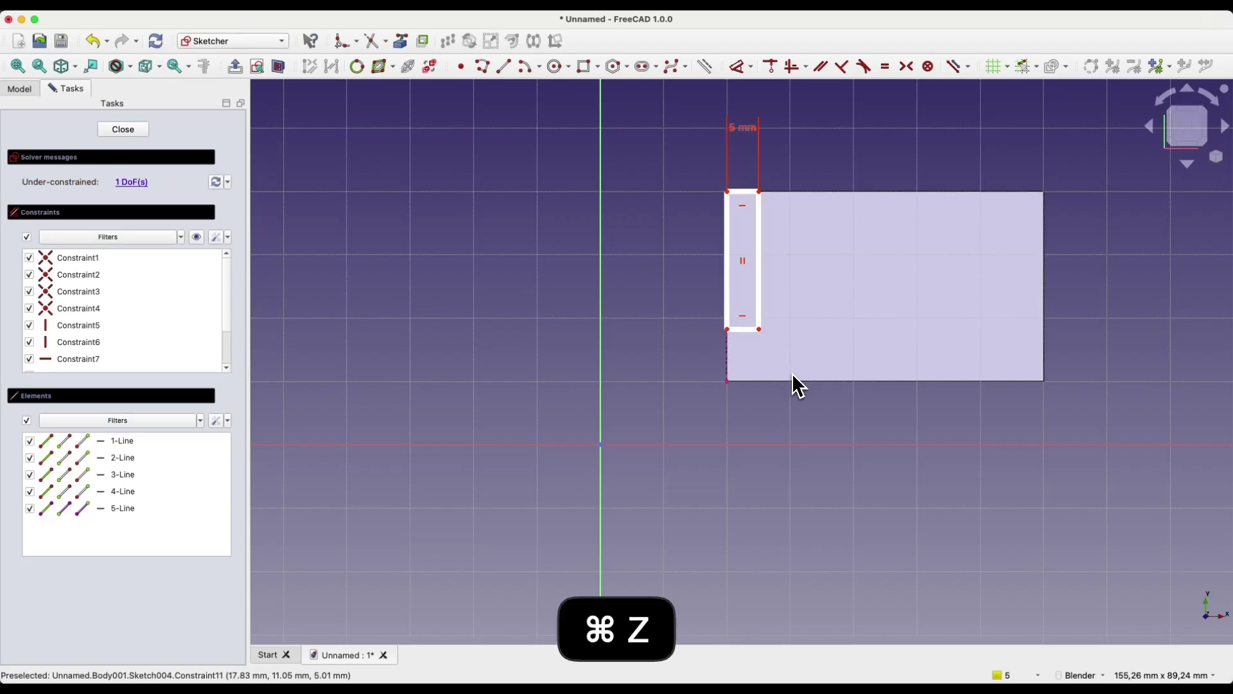
- Stretch the strip towards the plate's lower edge, constrain its lower-right corner horizontally to the linked edge's lower endpoint, and leave the sketch
left_click_drag(763, 335, 760, 383)
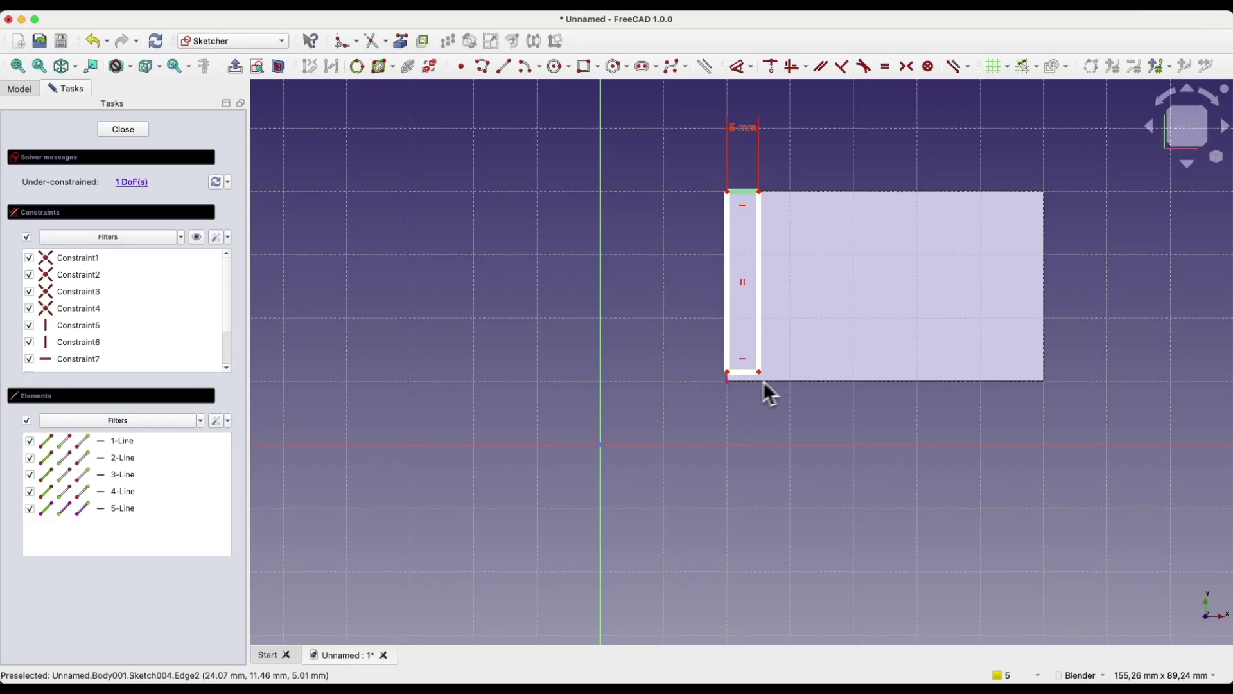
left_click(733, 388)
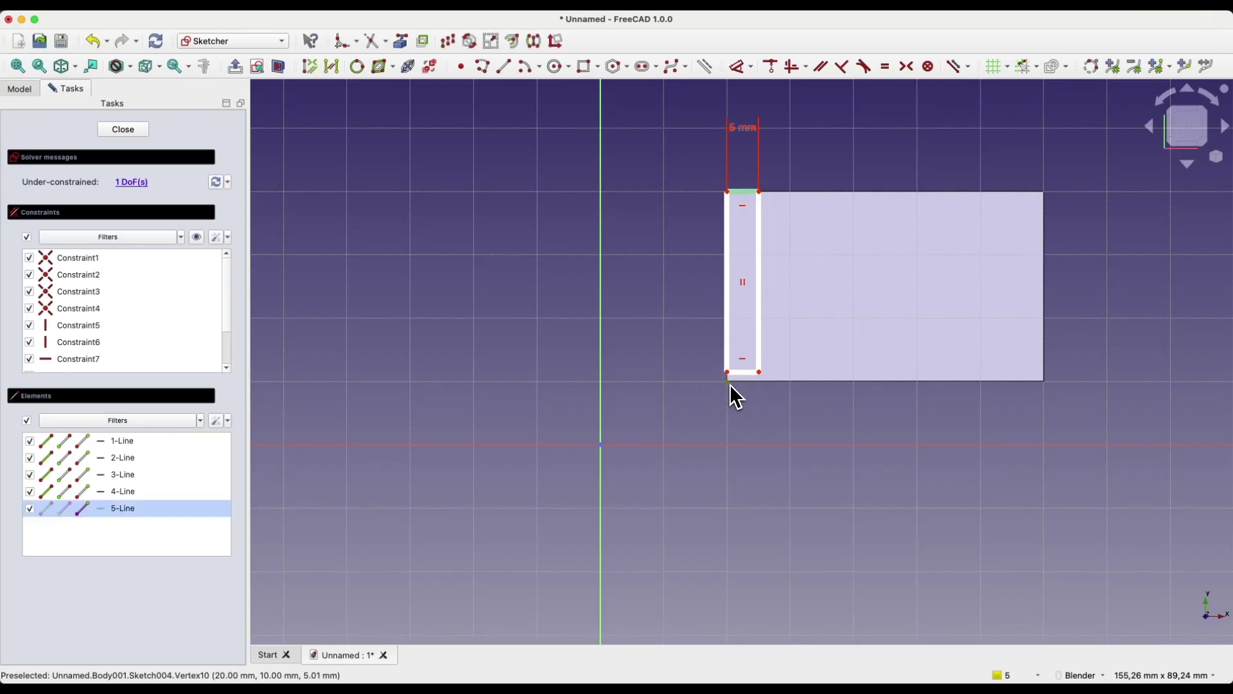
left_click(761, 374)
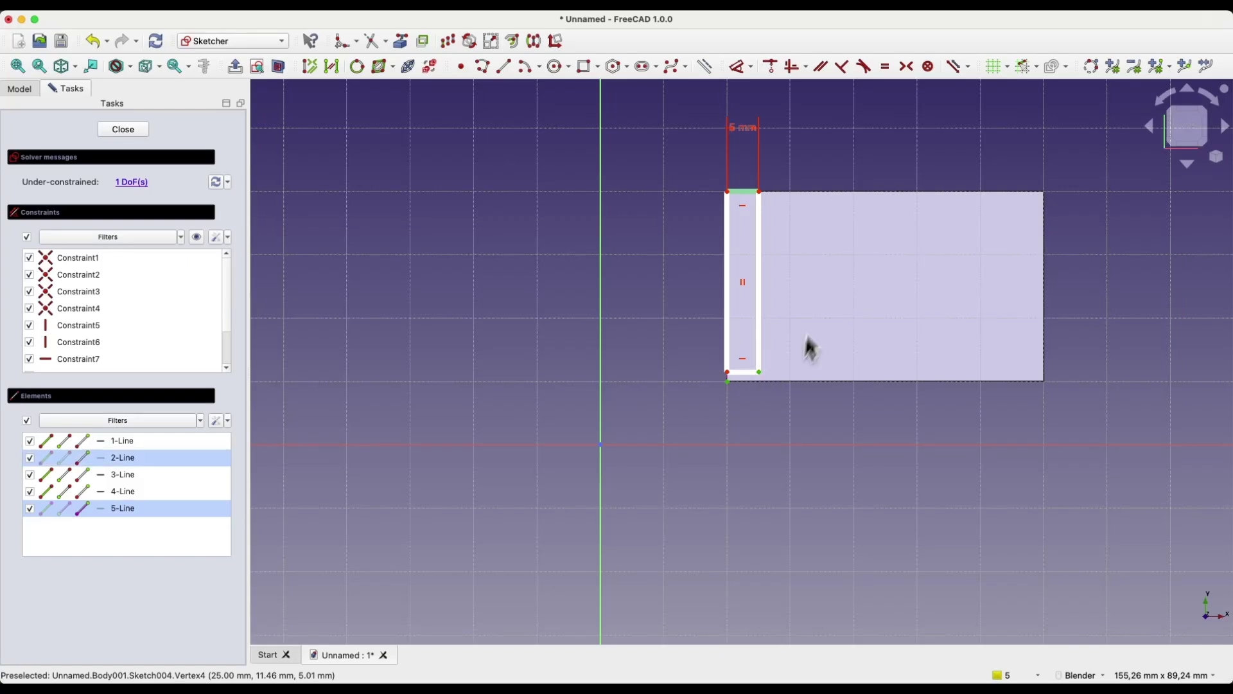
left_click(796, 67)
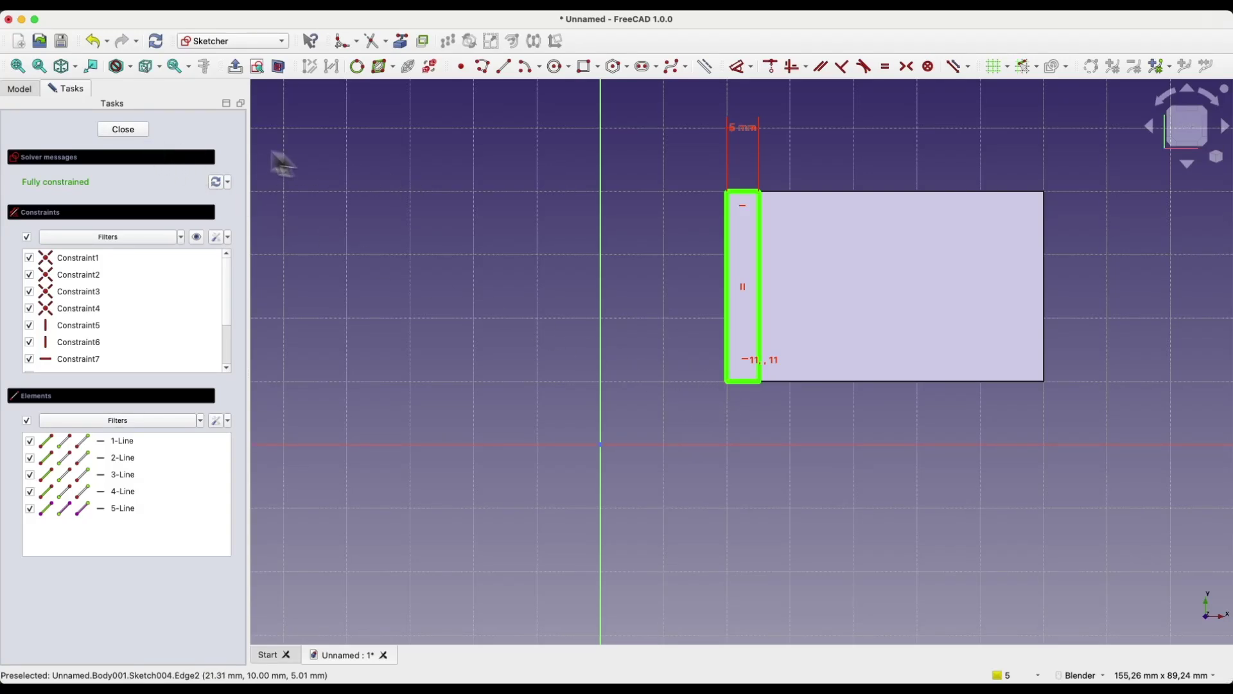
left_click(147, 131)
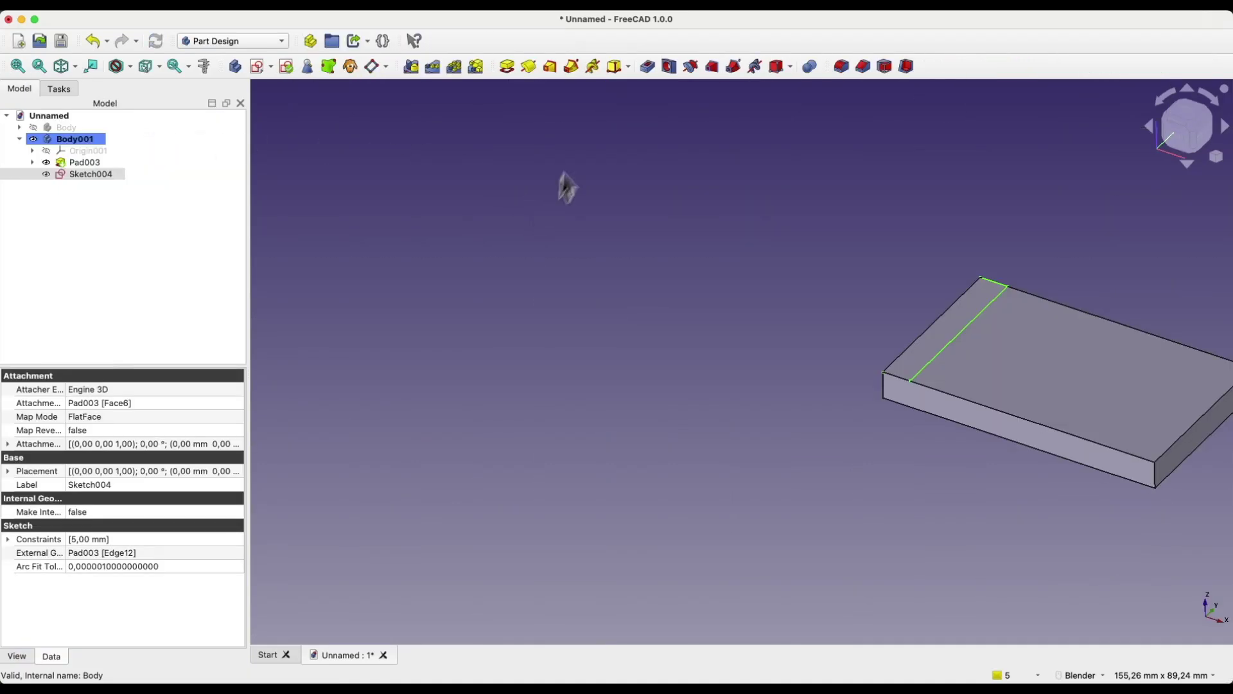
- Pad the 5 mm strip sketch to a length of 30 mm to form the upright wall
left_click(508, 67)
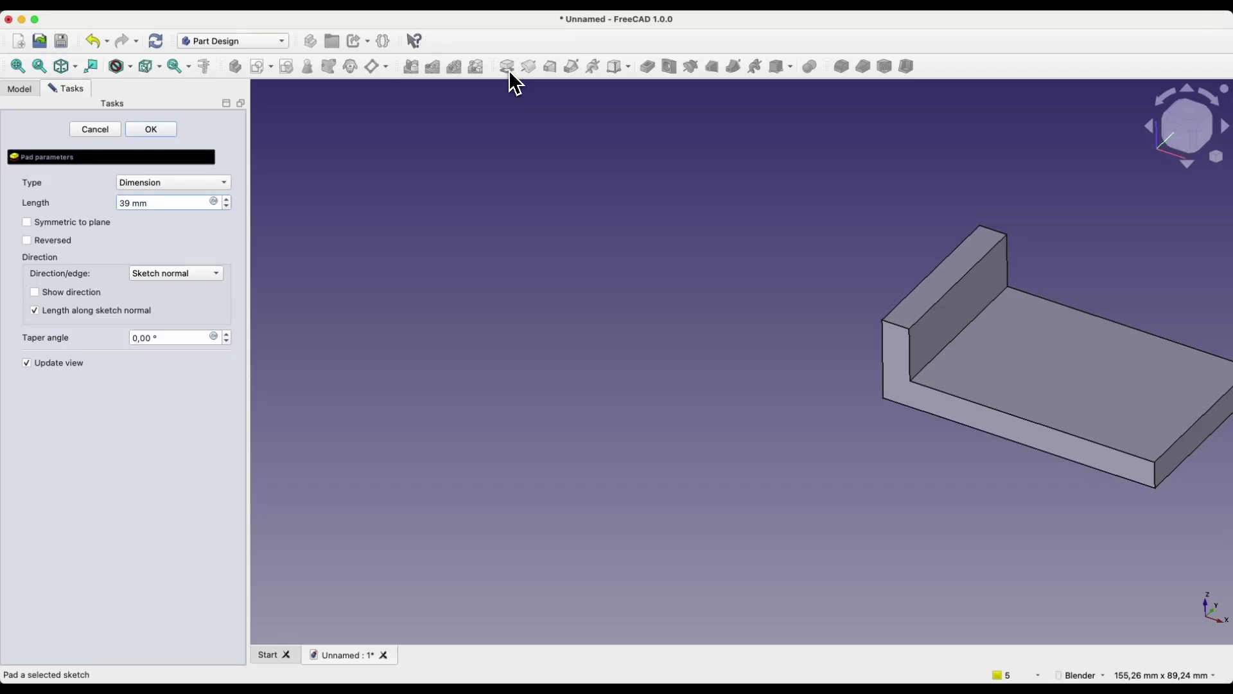
type("39")
key("BackSpace")
key("BackSpace")
type("60")
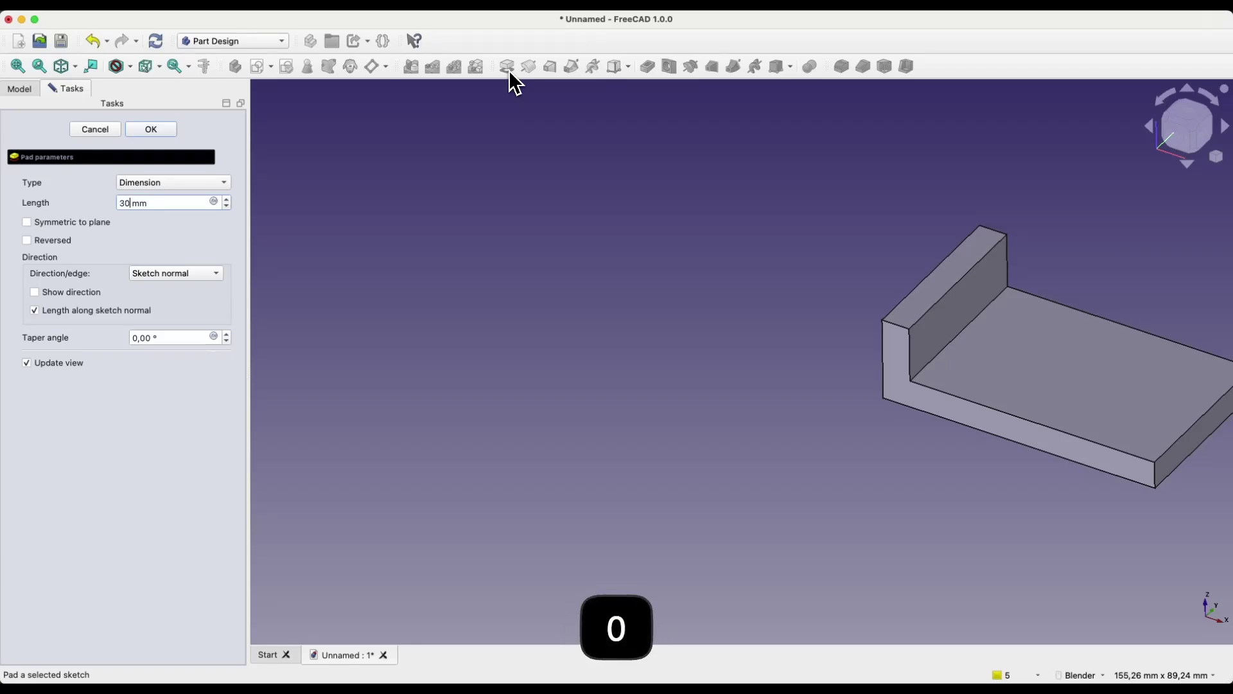
key("Return")
- Show the first bracket body beside the new one to compare them, and hide it again
scroll(793, 309, "right", 5)
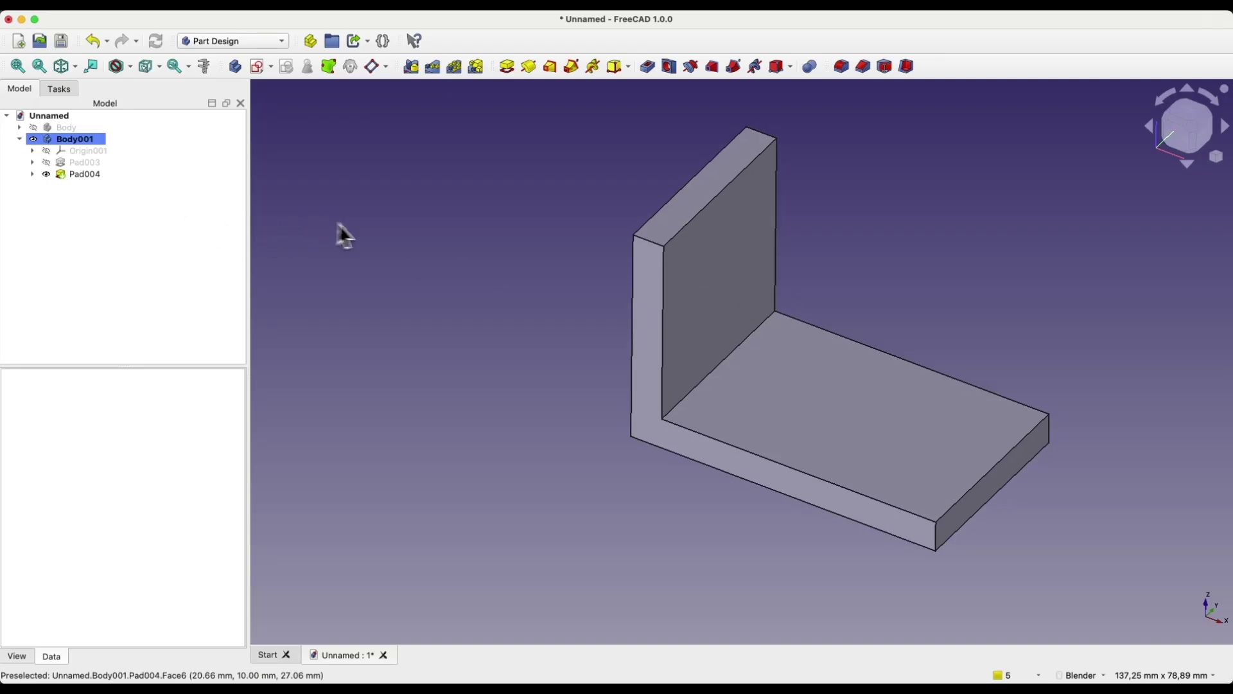
key("space")
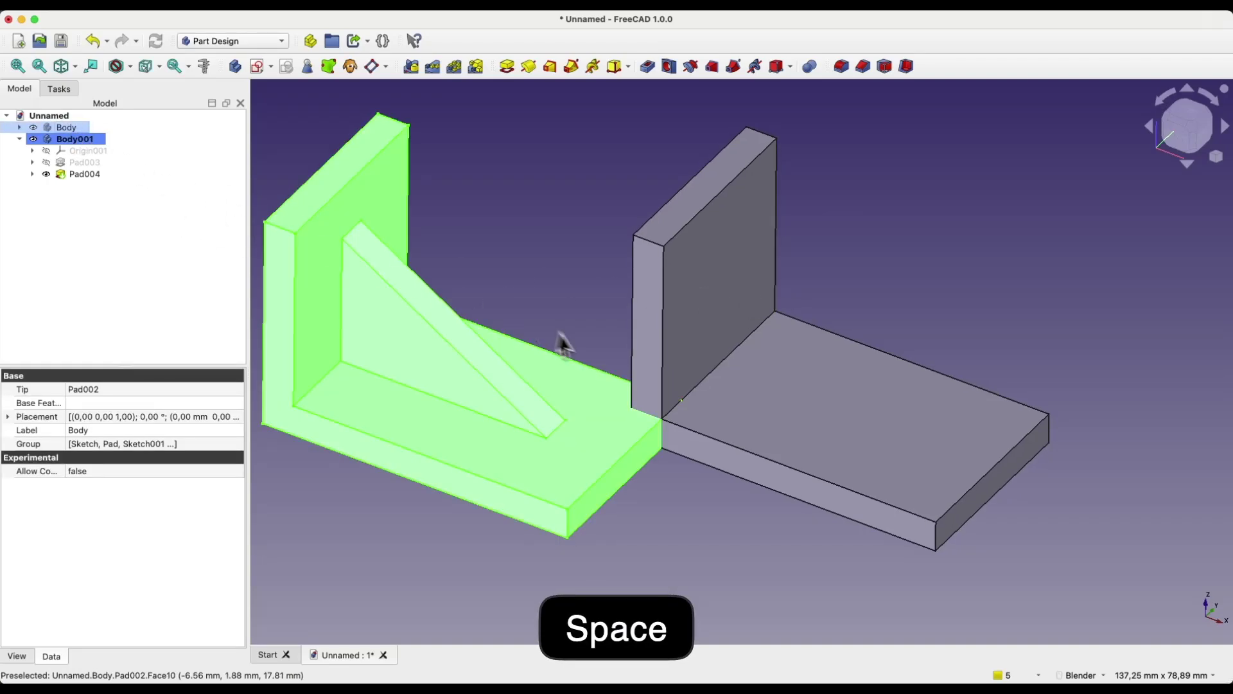
key("space")
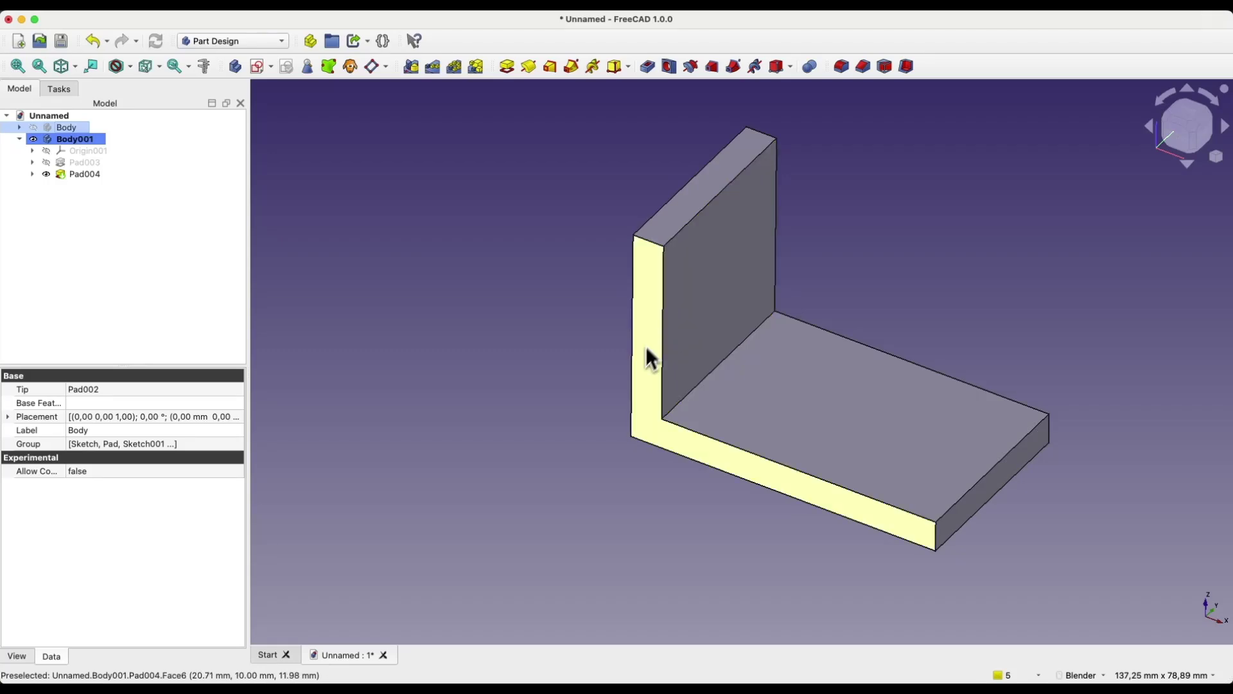
- Create a datum plane referenced to the bracket's two opposite L-shaped side faces
left_click(646, 387)
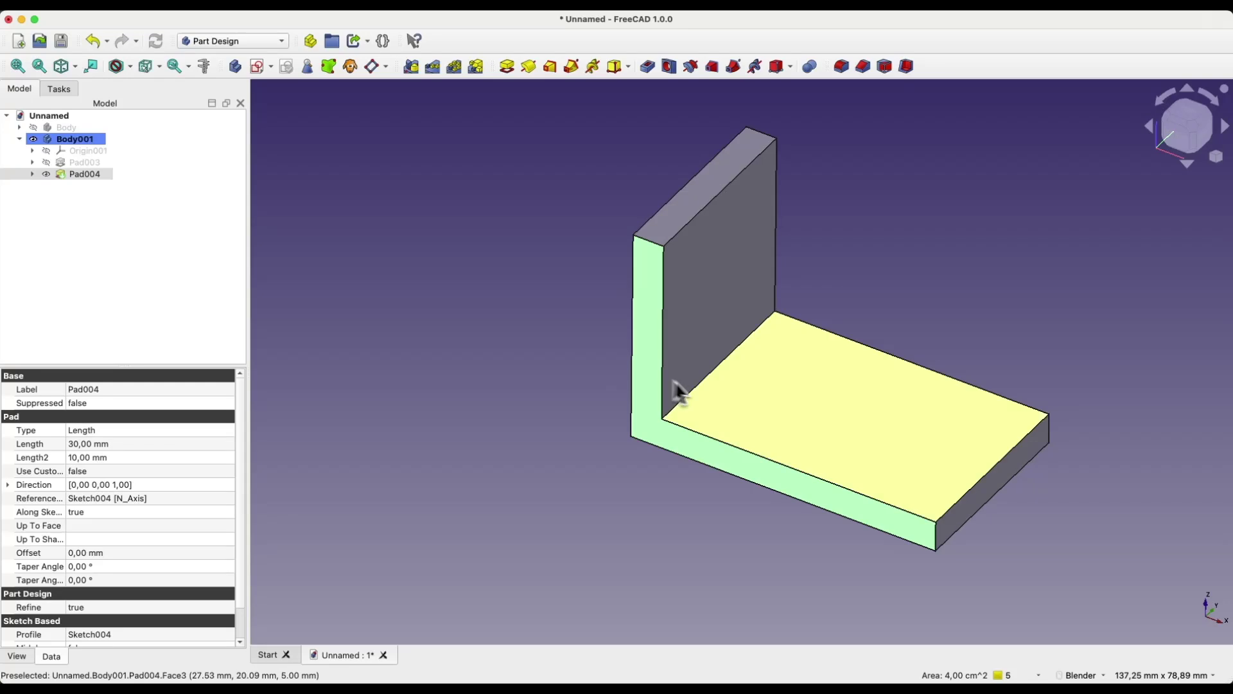
middle_click_drag(928, 321, 763, 366)
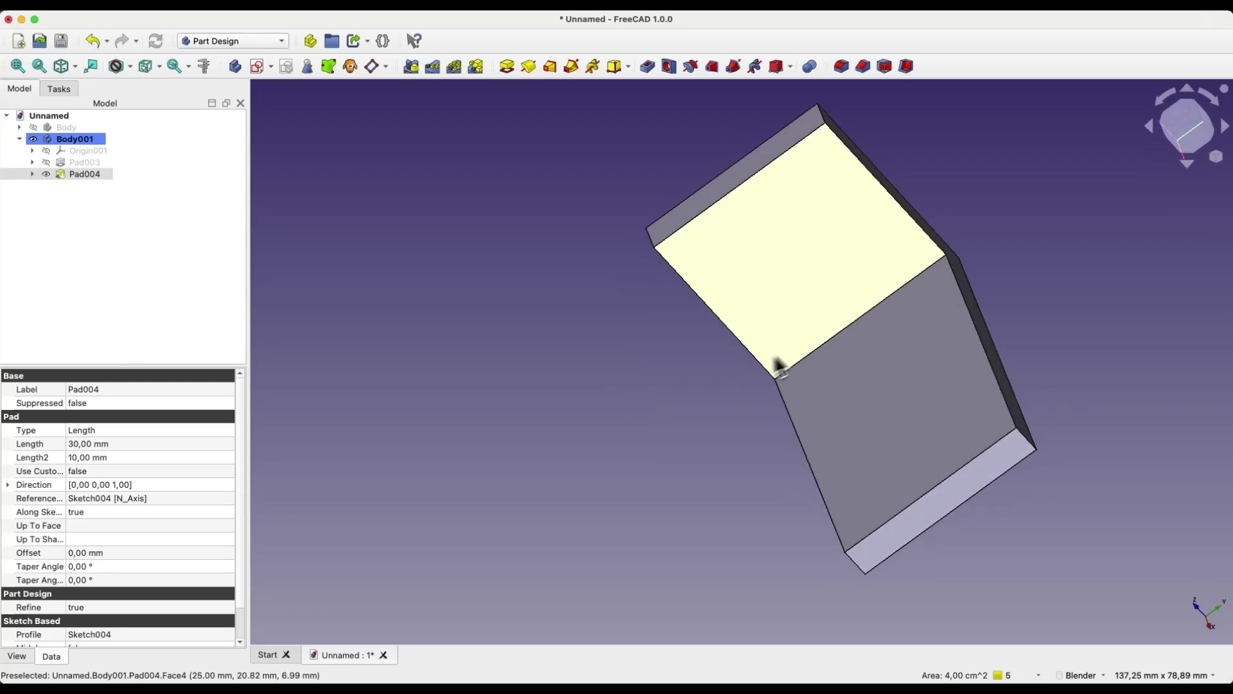
middle_click_drag(958, 267, 1003, 291)
left_click(1000, 292)
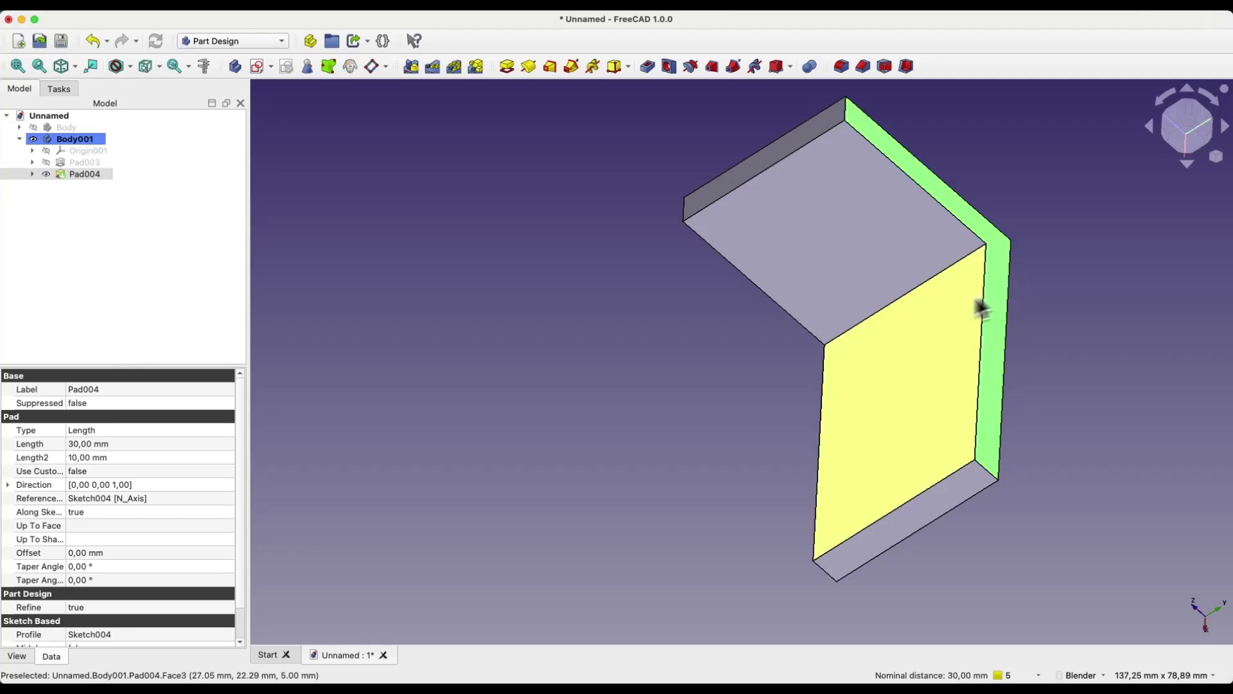
middle_click_drag(717, 353, 800, 337)
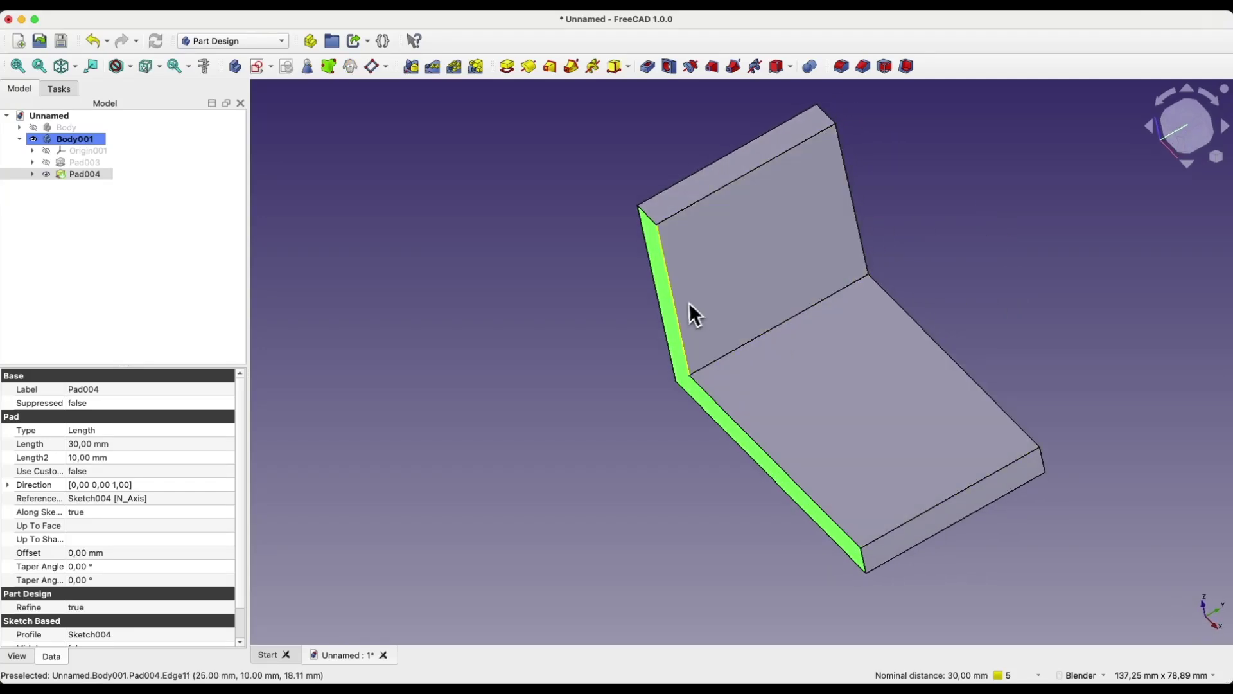
left_click(372, 67)
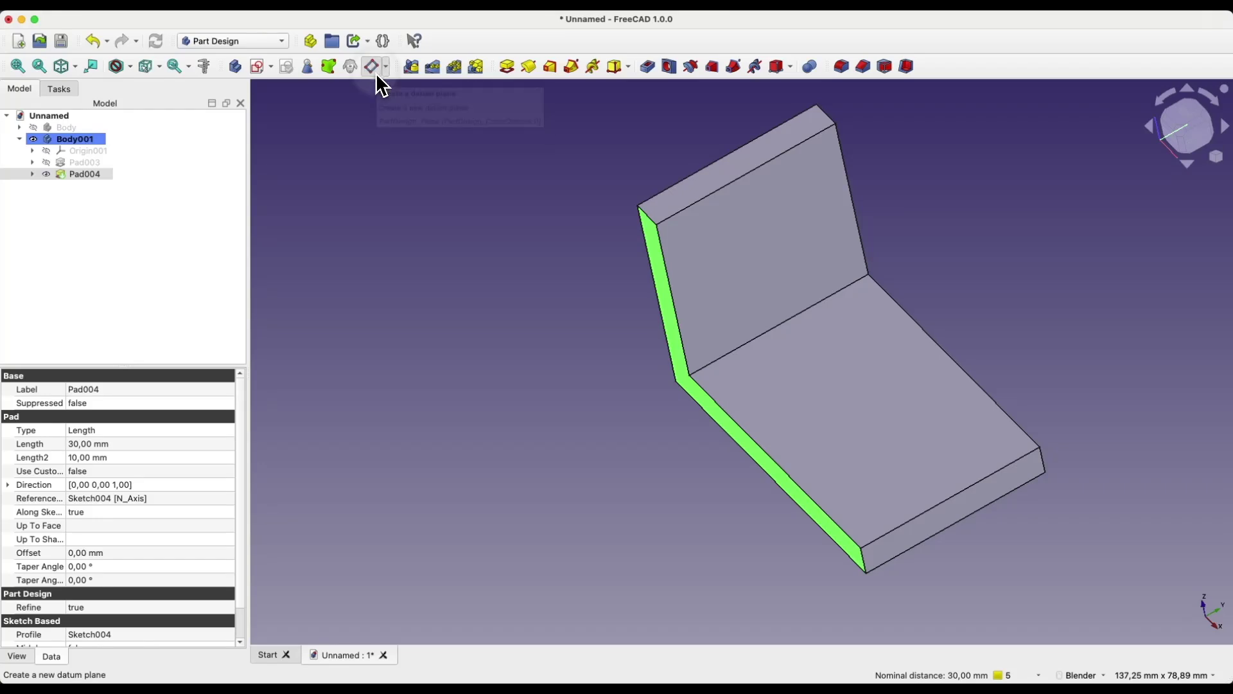
scroll(925, 228, "down", 2)
middle_click_drag(884, 265, 846, 290)
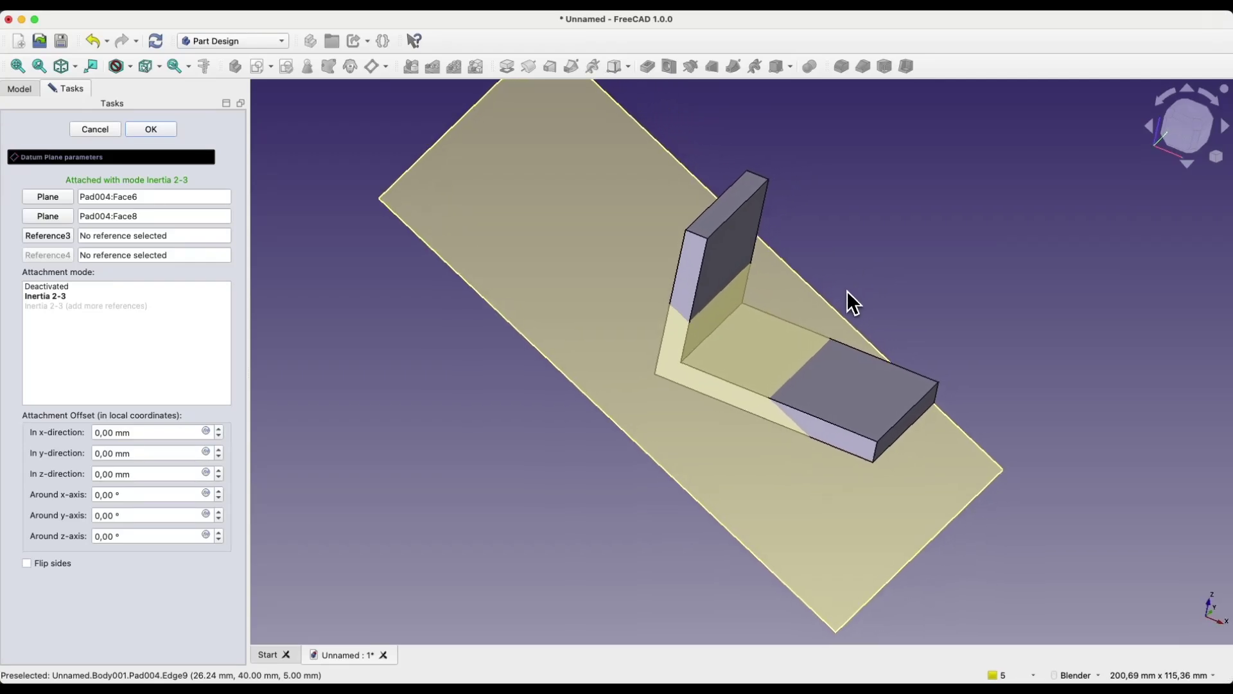
- Rotate the datum plane 90° around its y-axis so it lies parallel to the side faces, and accept it
left_click(115, 517)
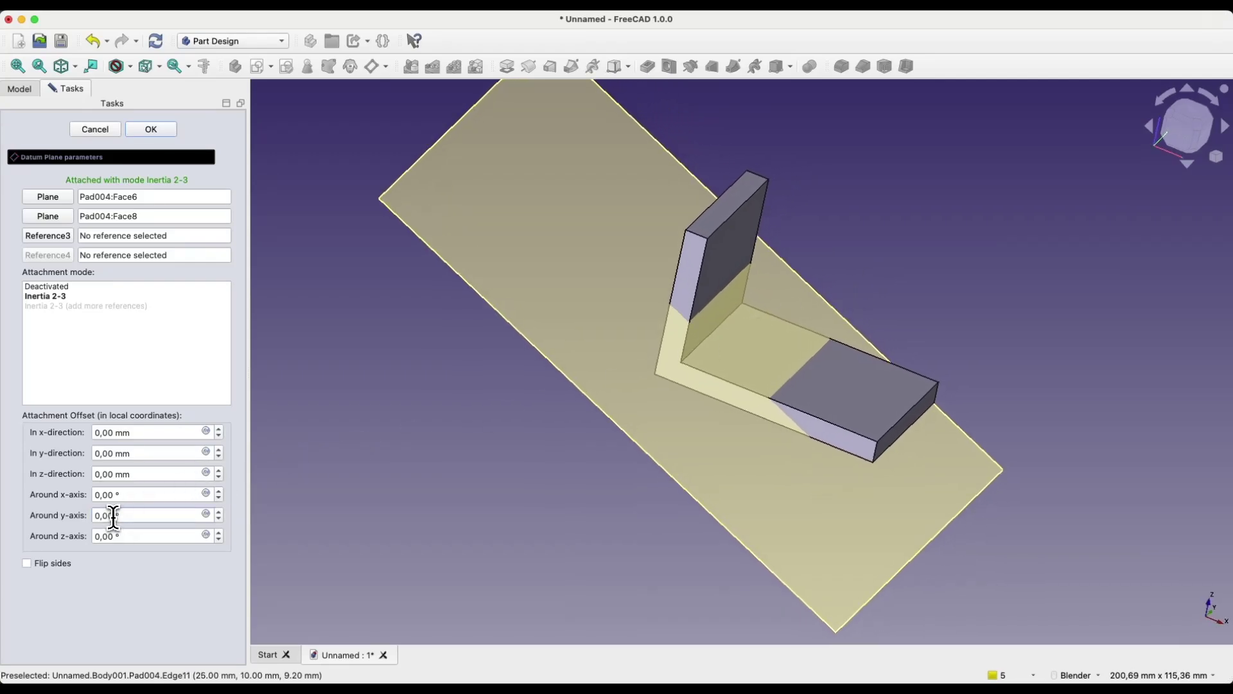
scroll(106, 517, "down", 4)
scroll(113, 515, "down", 7)
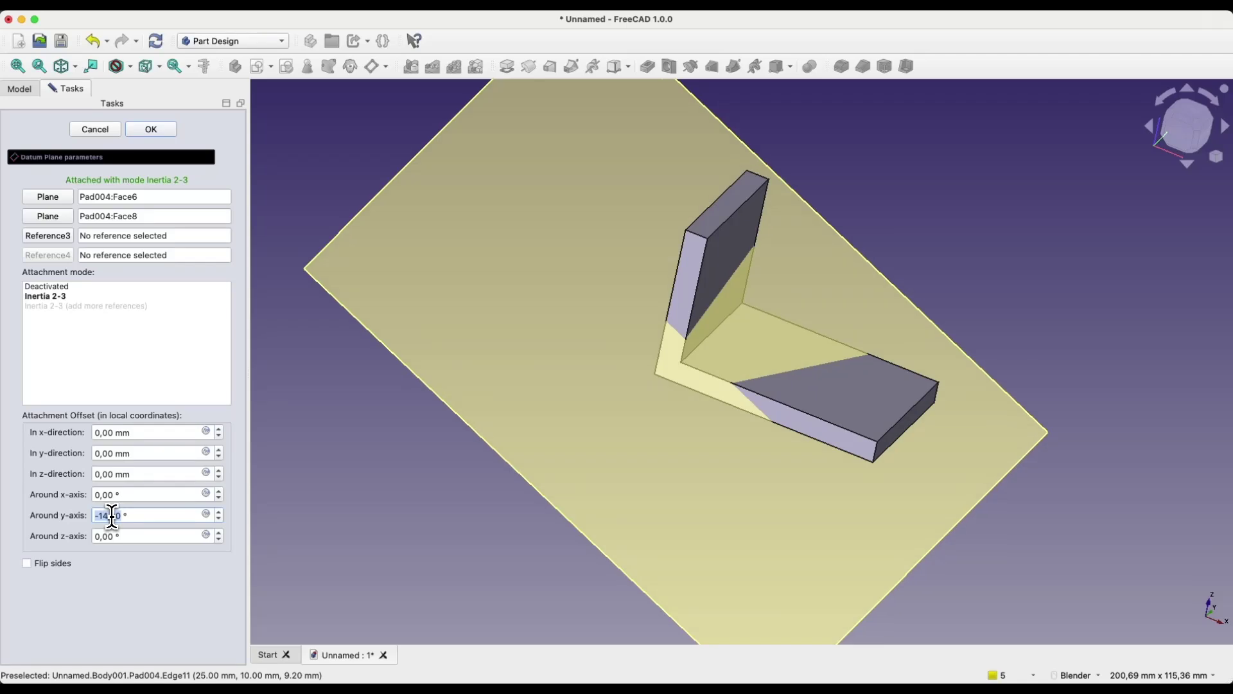
type("90")
key("Tab")
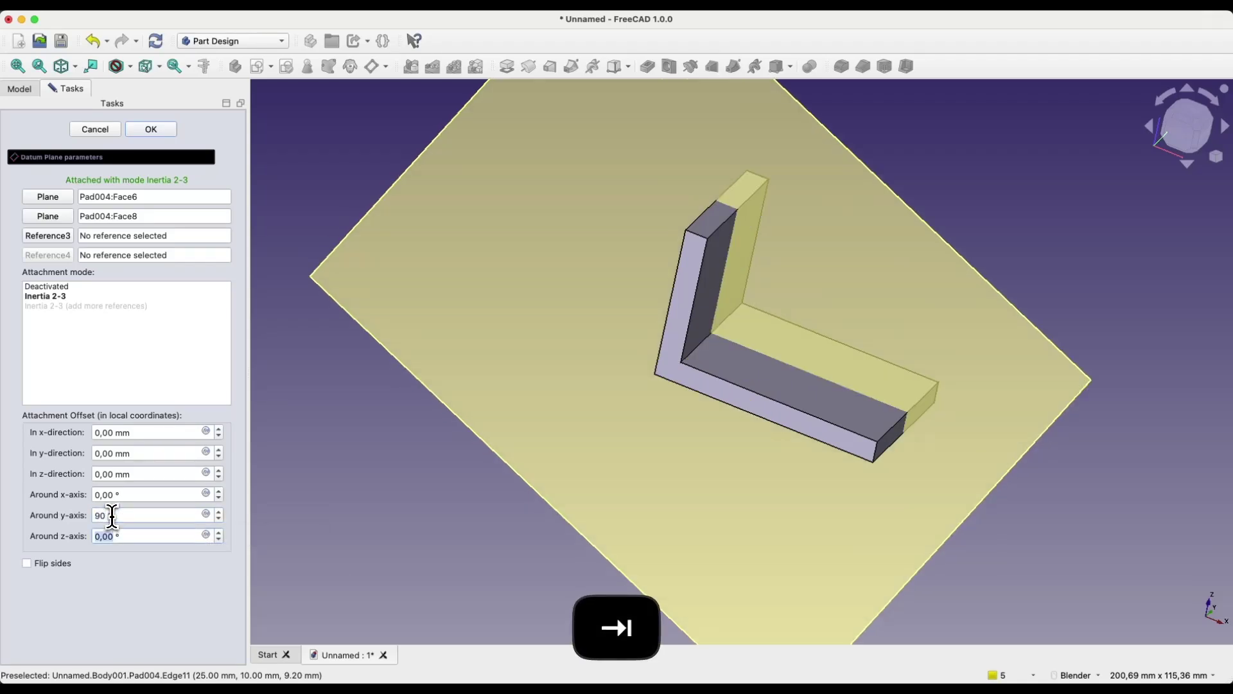
middle_click_drag(591, 336, 834, 370)
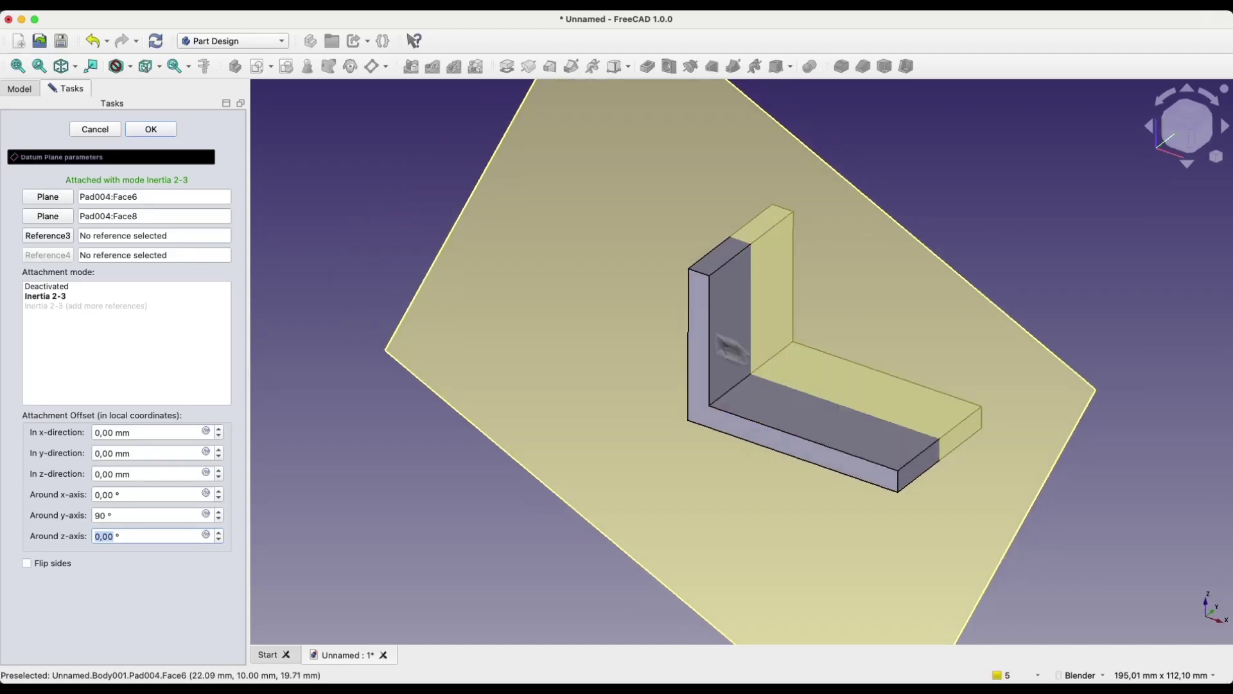
left_click(152, 136)
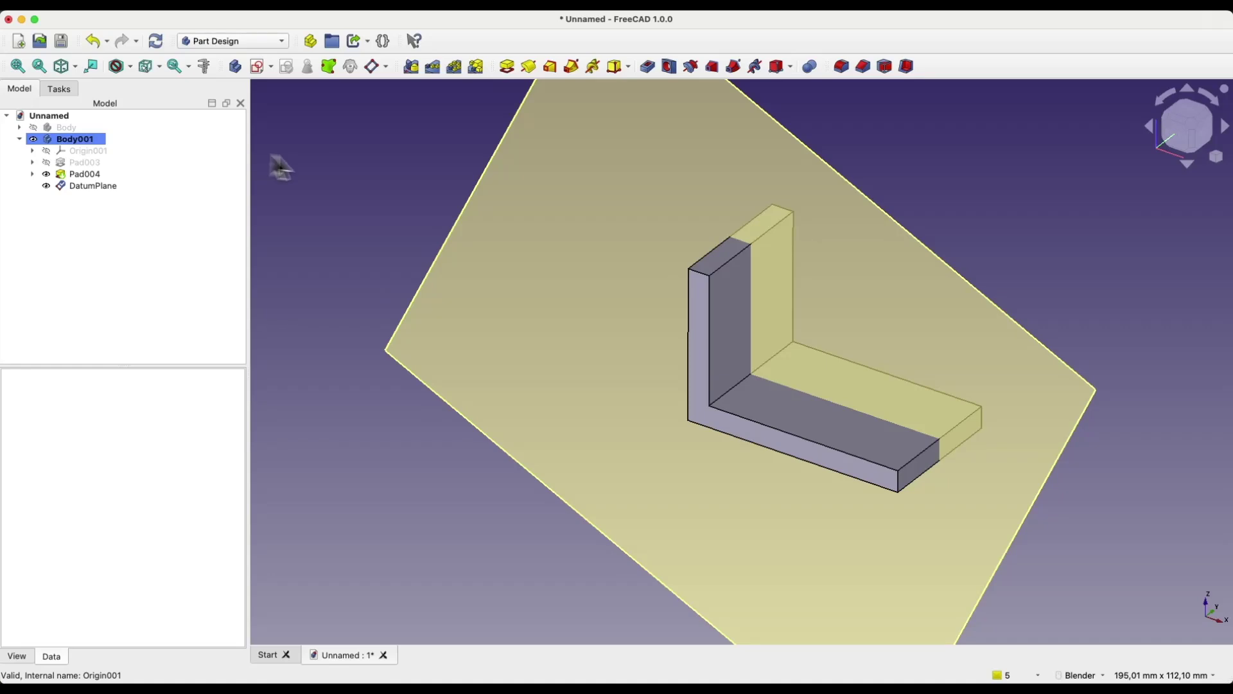
- Open a new sketch on the rotated datum plane to check its orientation, and leave it empty
left_click(662, 190)
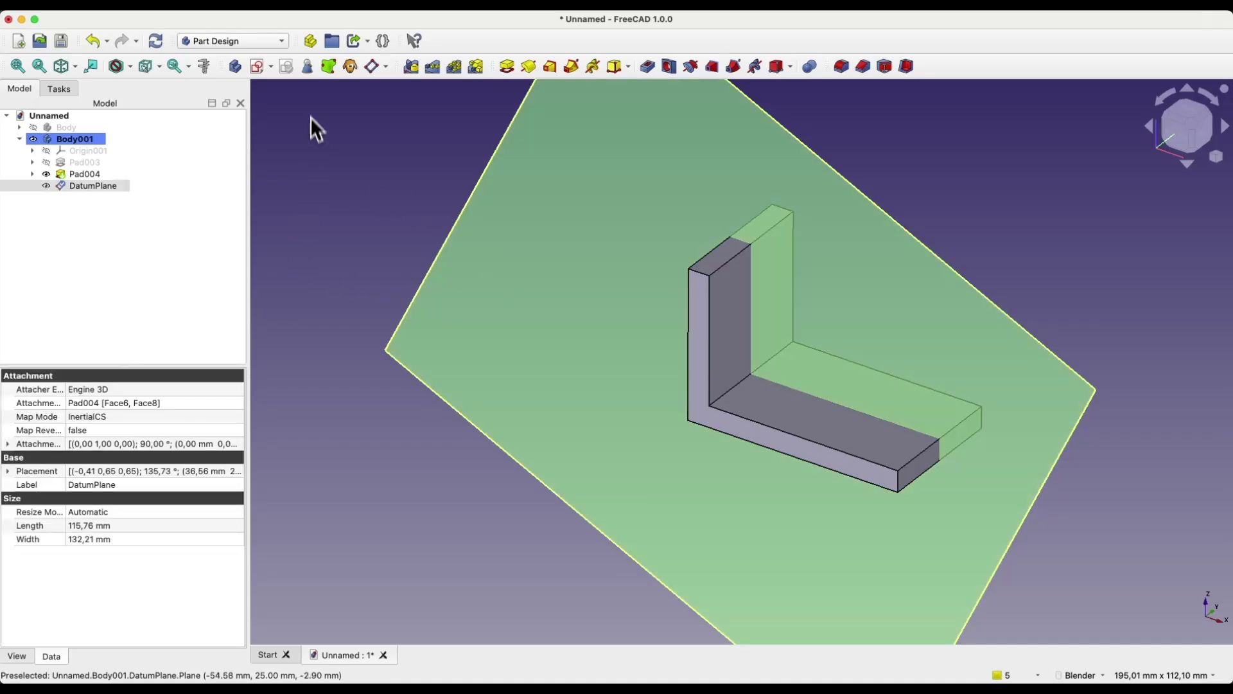
left_click(258, 68)
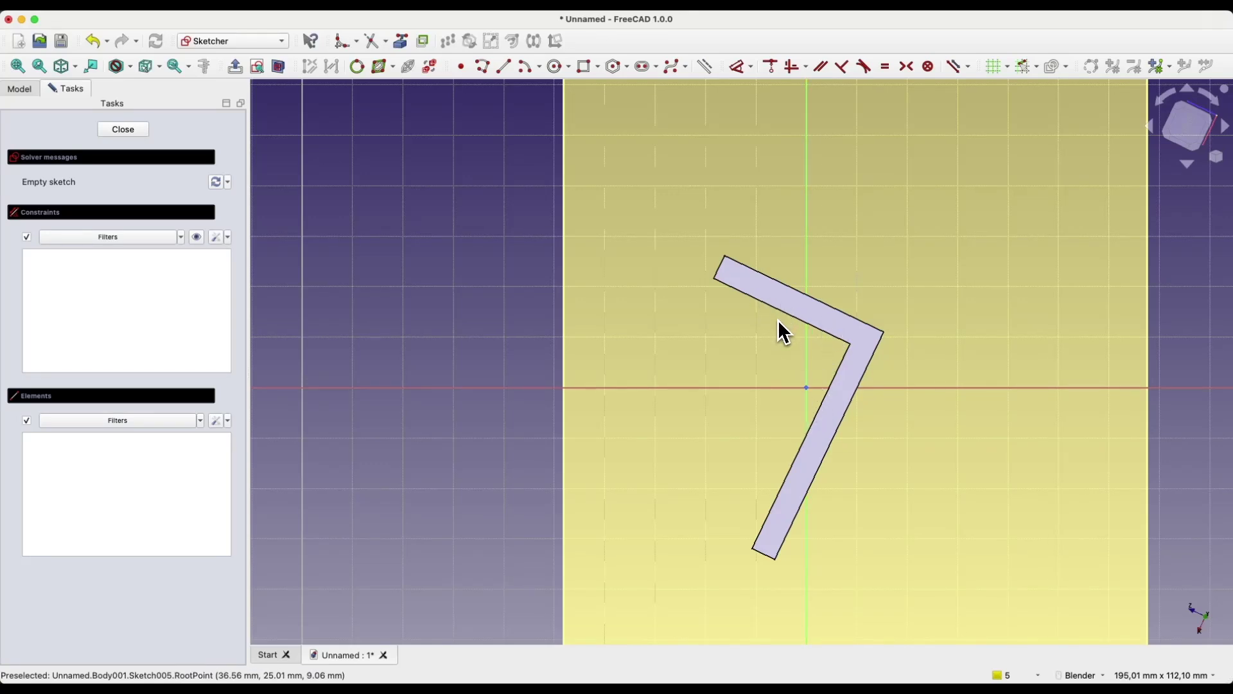
left_click(137, 133)
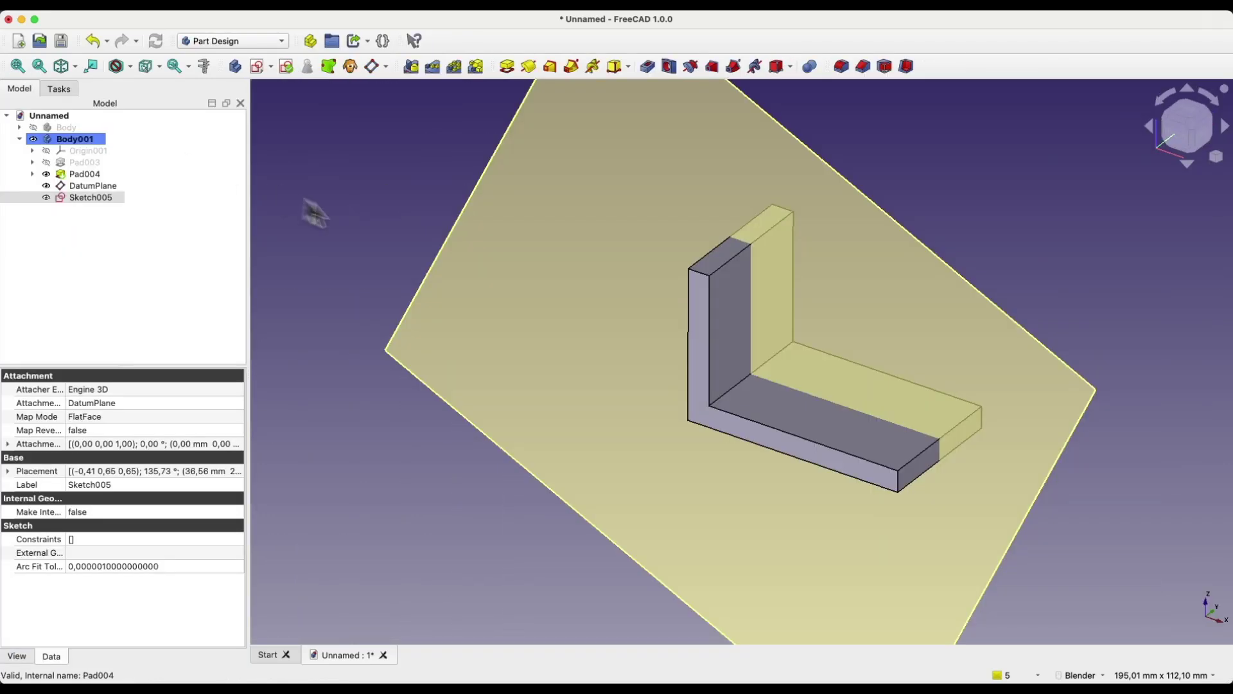
- Delete the empty sketch and the datum plane built from the side faces
left_click(94, 196)
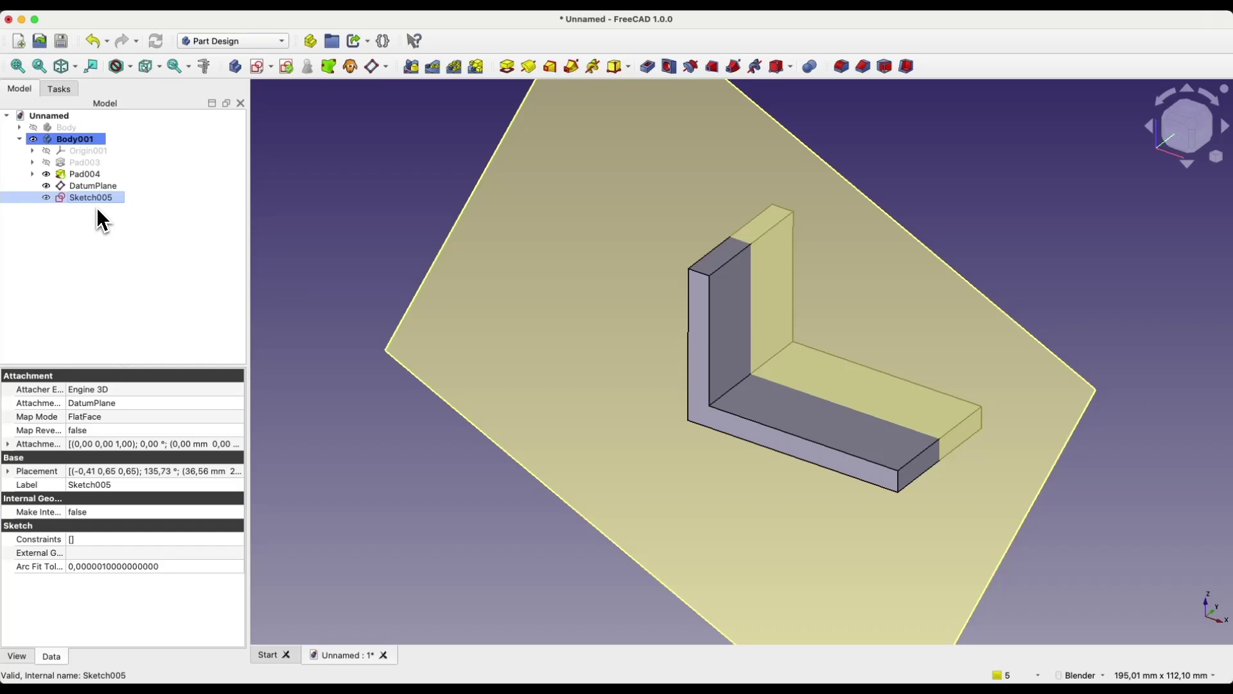
key("BackSpace")
left_click(99, 189)
key("BackSpace")
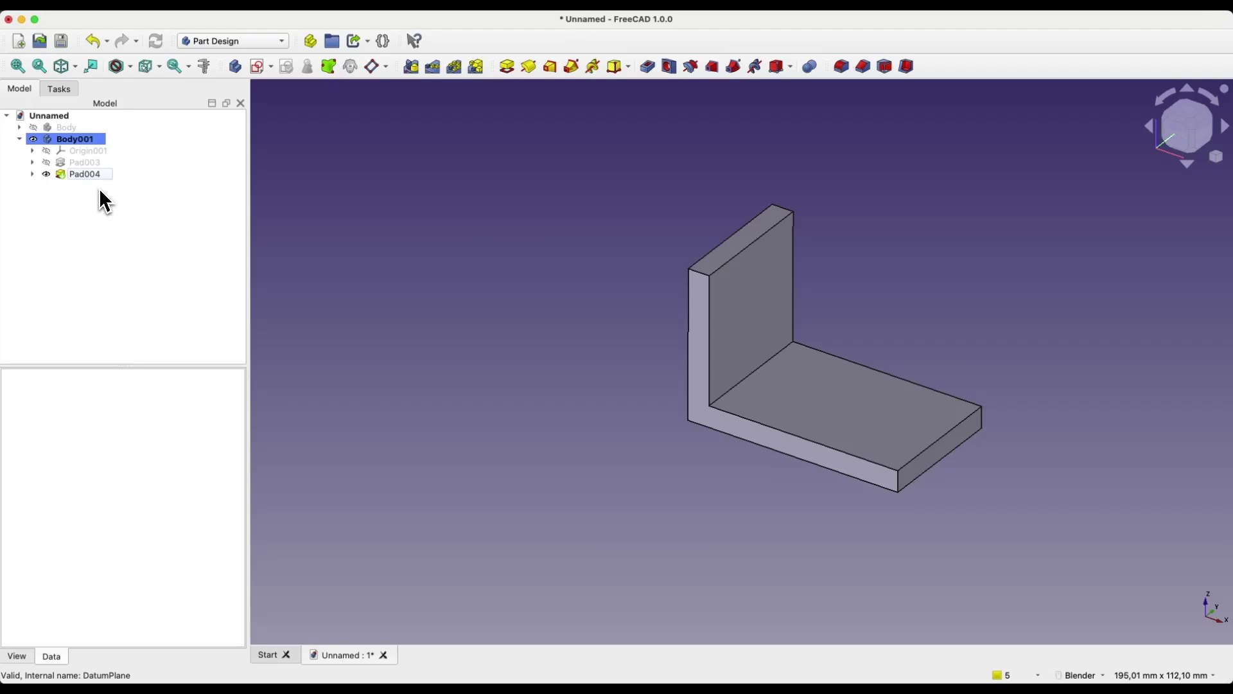
- Create a datum plane midway between the two upper inner corner vertices of the upright wall
left_click(711, 278)
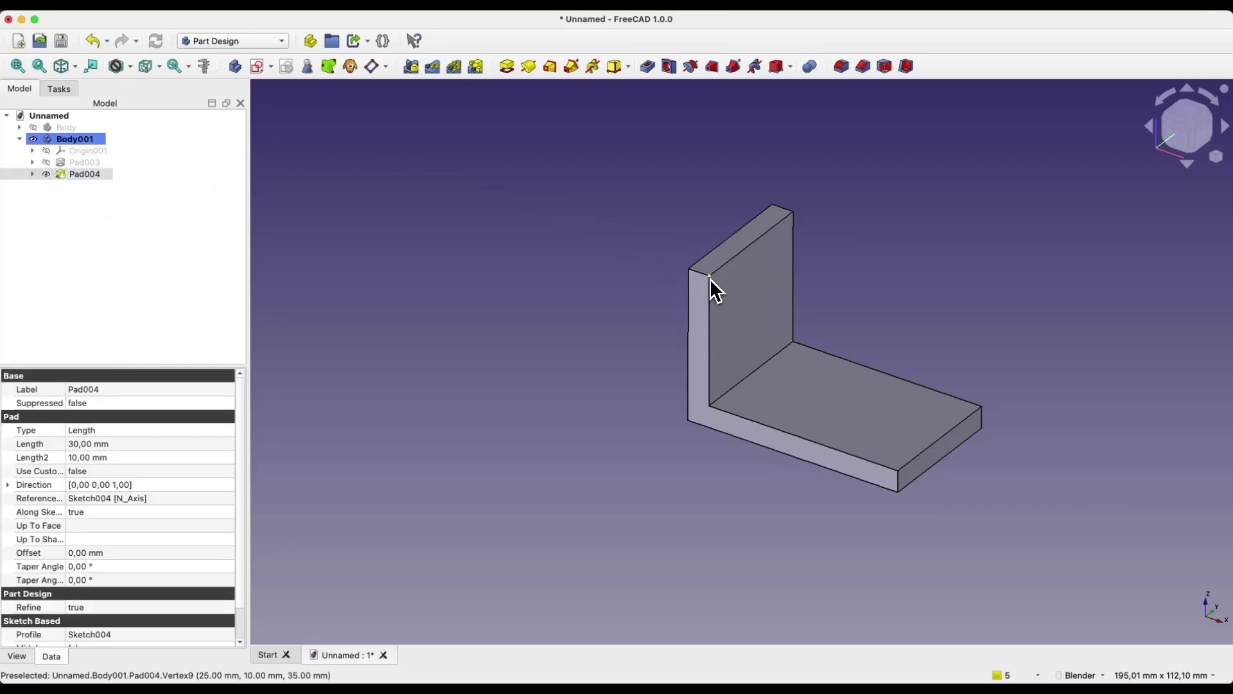
left_click(796, 213)
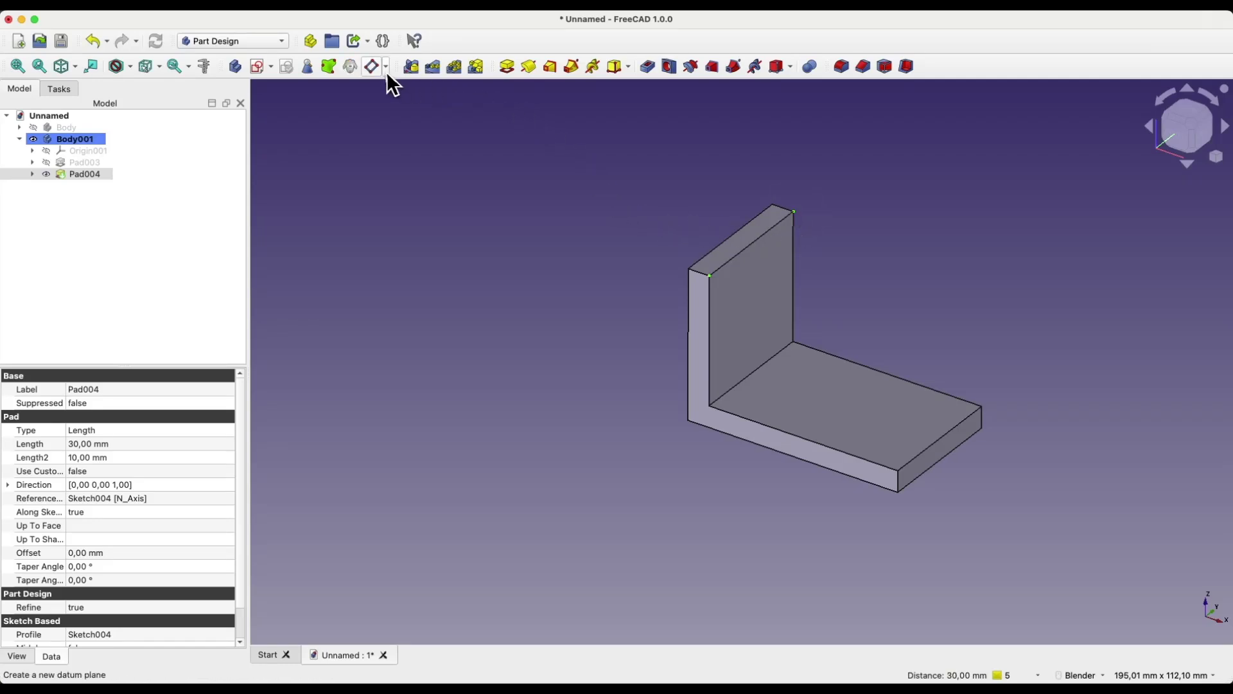
left_click(371, 67)
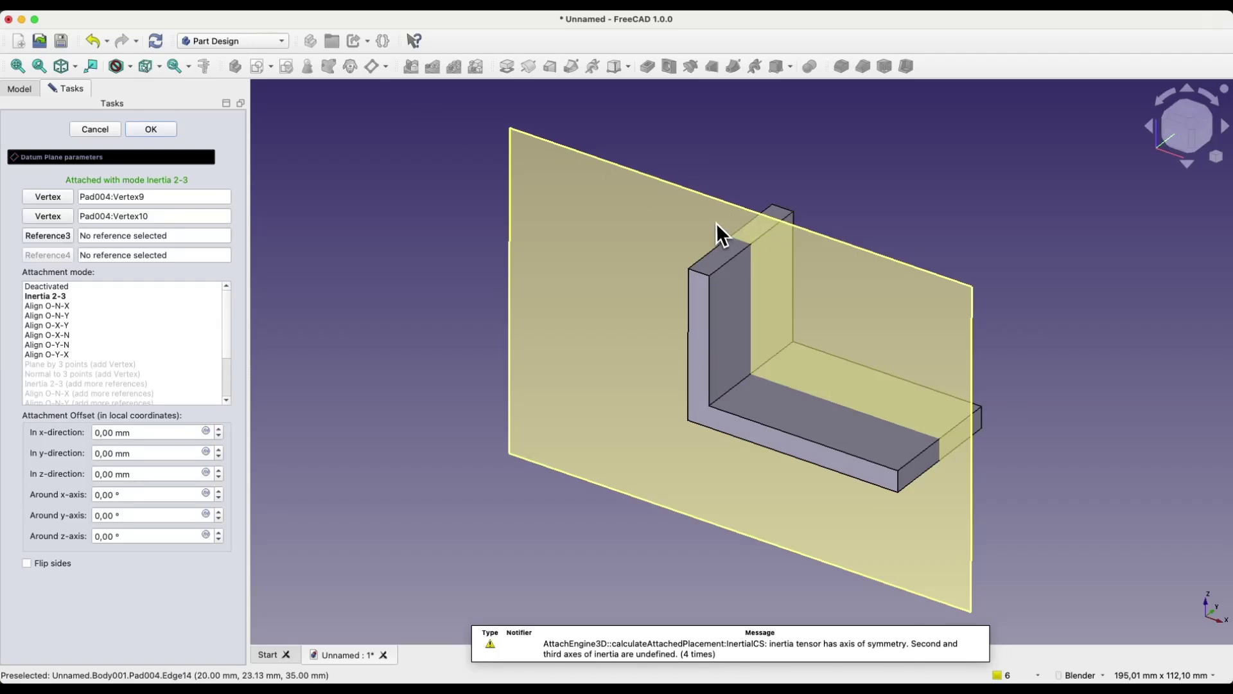
left_click(168, 130)
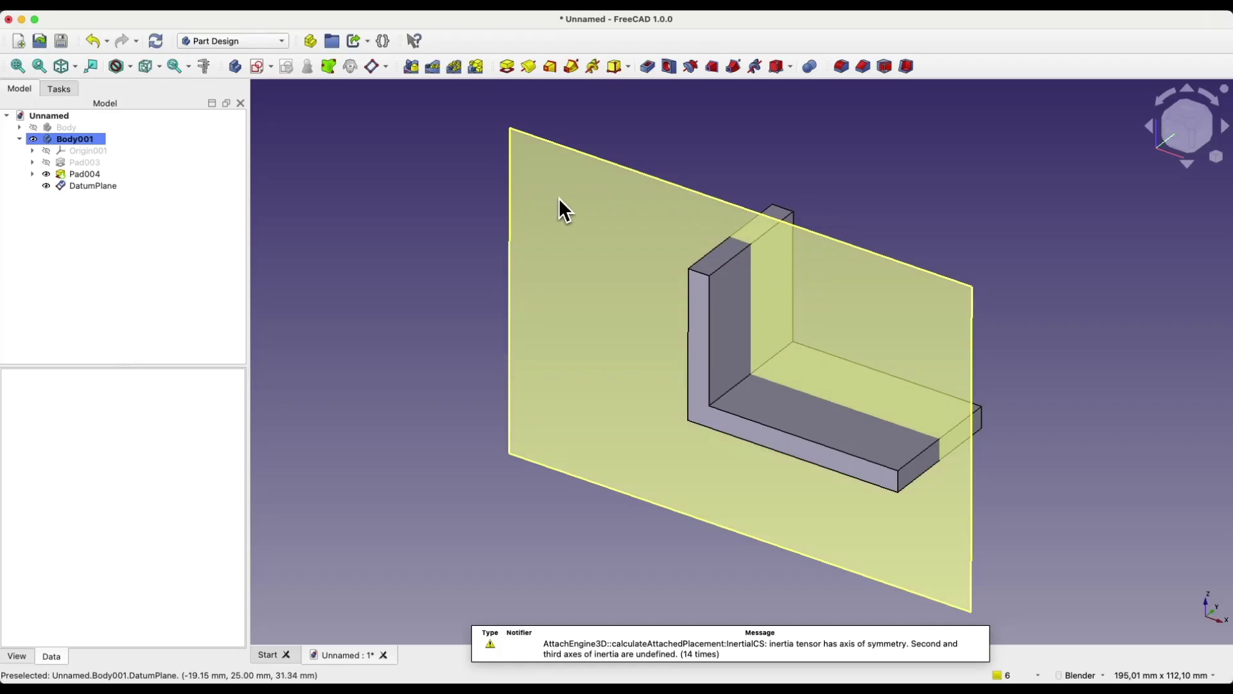
- Start a sketch on the datum plane and link the wall's inner edge and the base plate's upper edge as external geometry
left_click(583, 214)
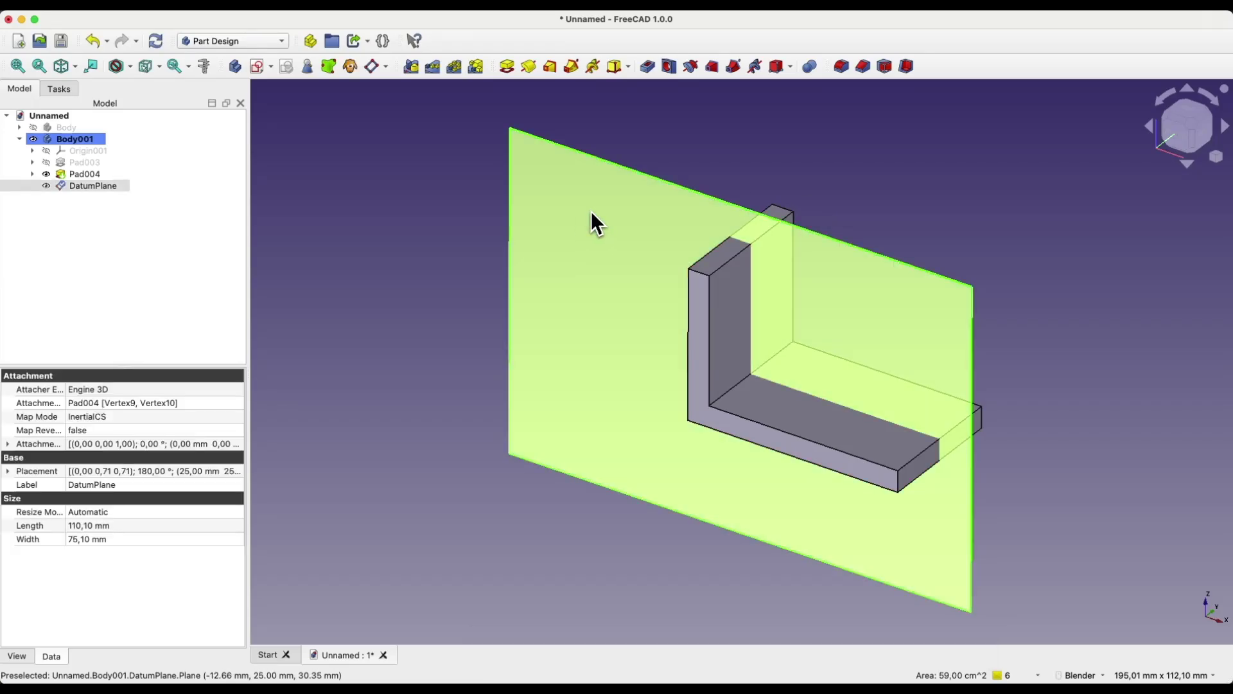
left_click(259, 67)
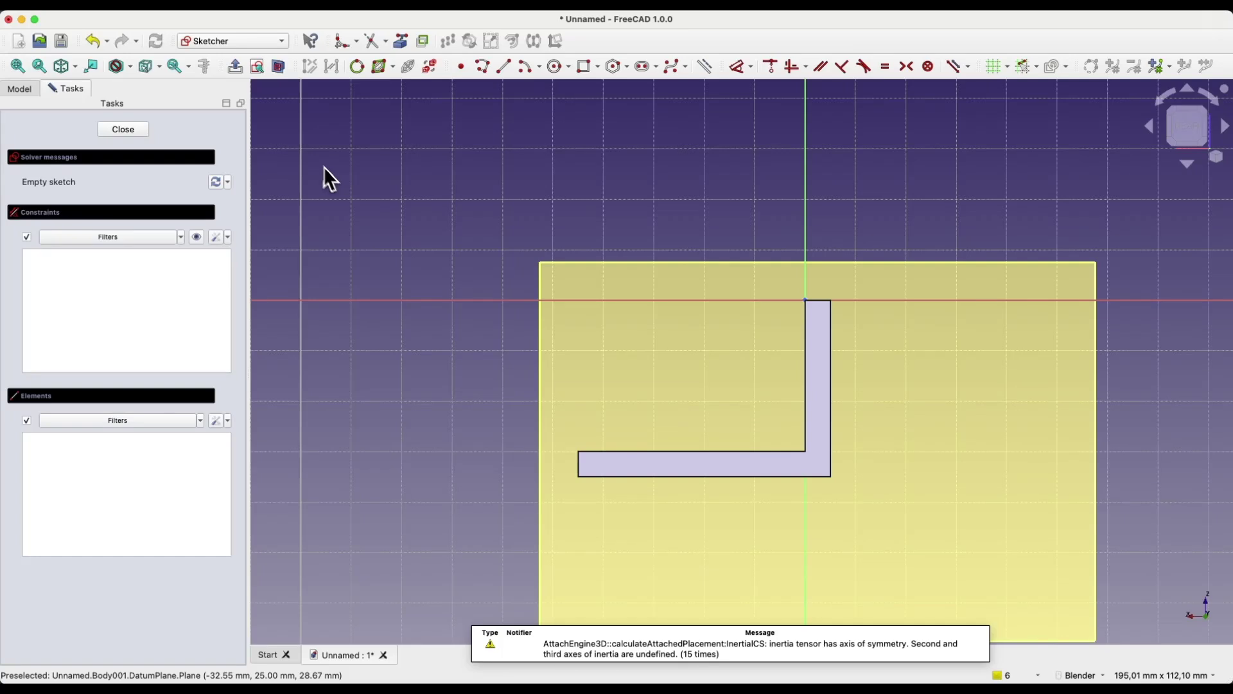
left_click(401, 41)
left_click(807, 369)
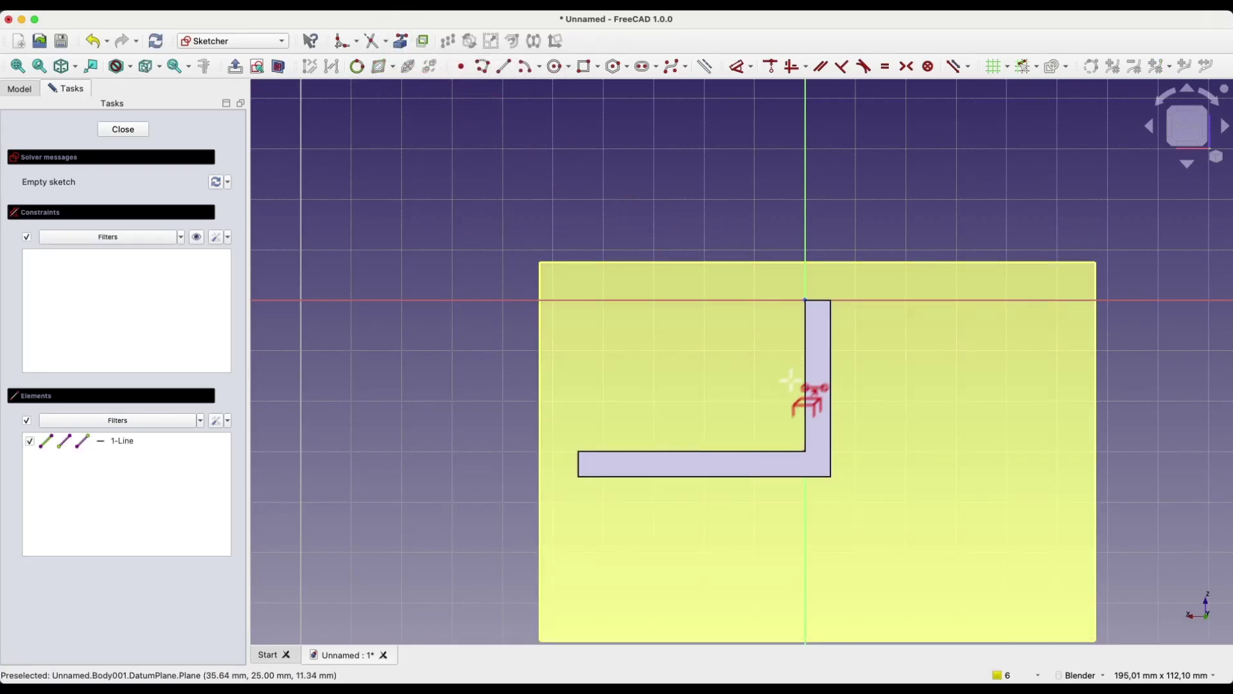
left_click(713, 451)
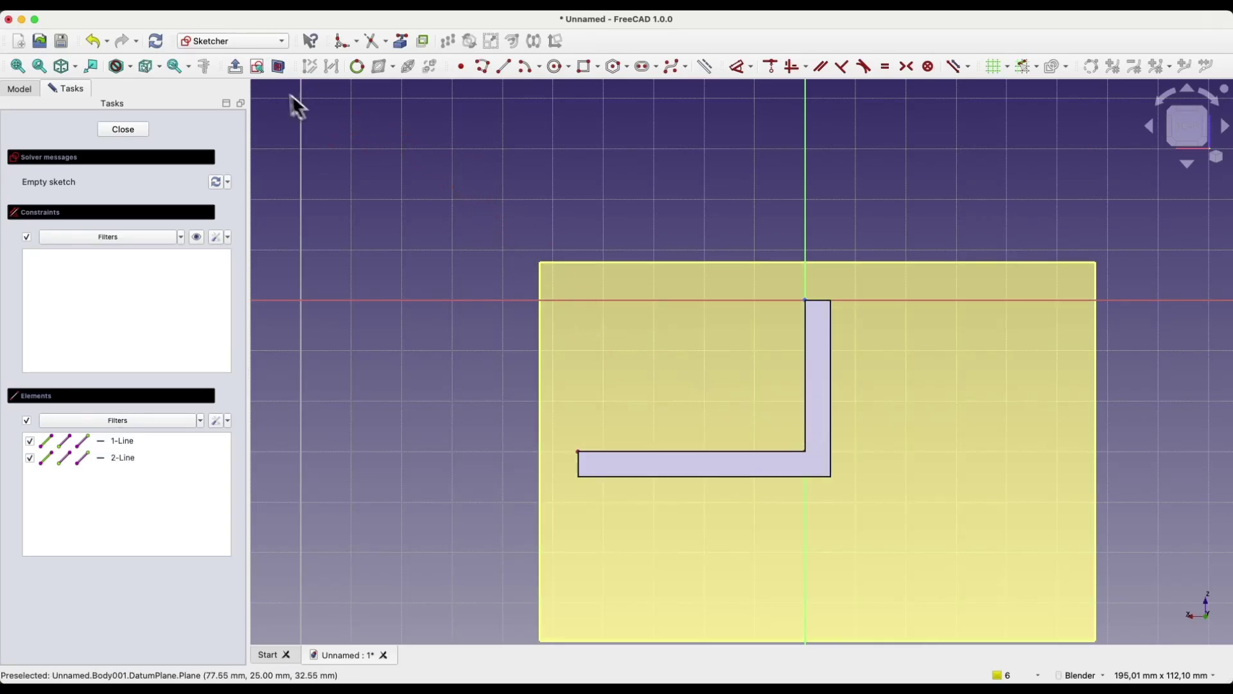
- Section the view at the sketch plane, draw a closed triangle about 35 mm wide and 24 mm high in the inner corner, and leave the sketch
left_click(282, 71)
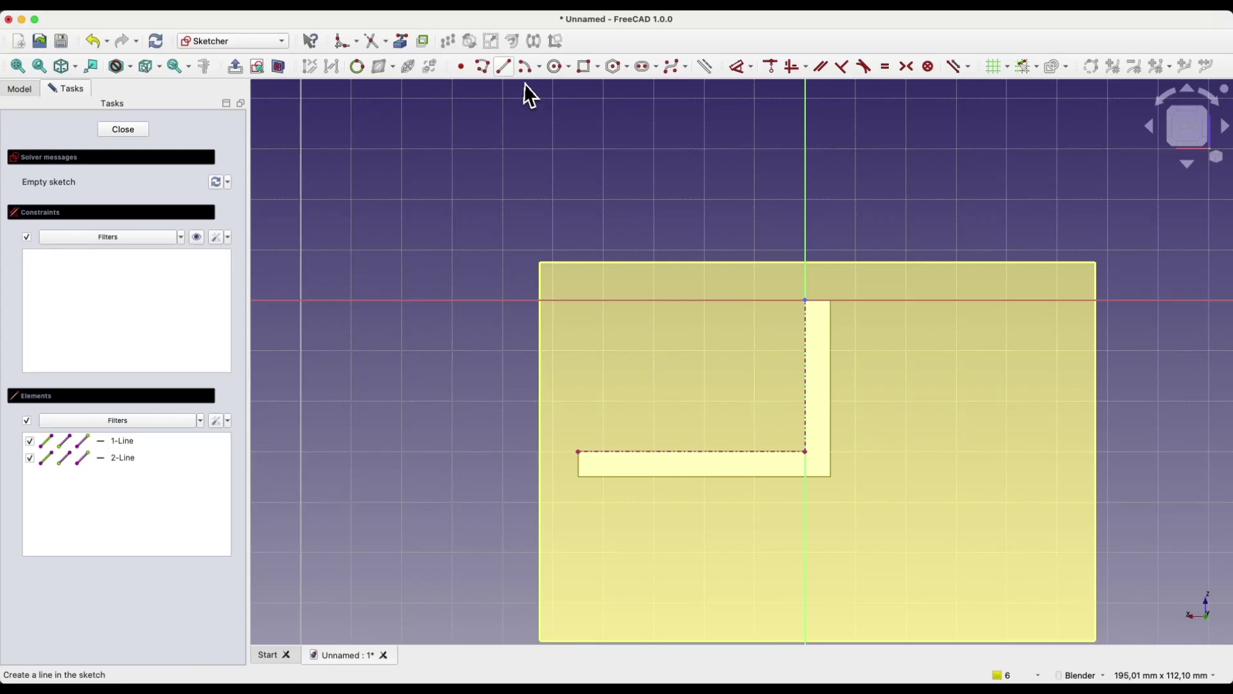
left_click(483, 68)
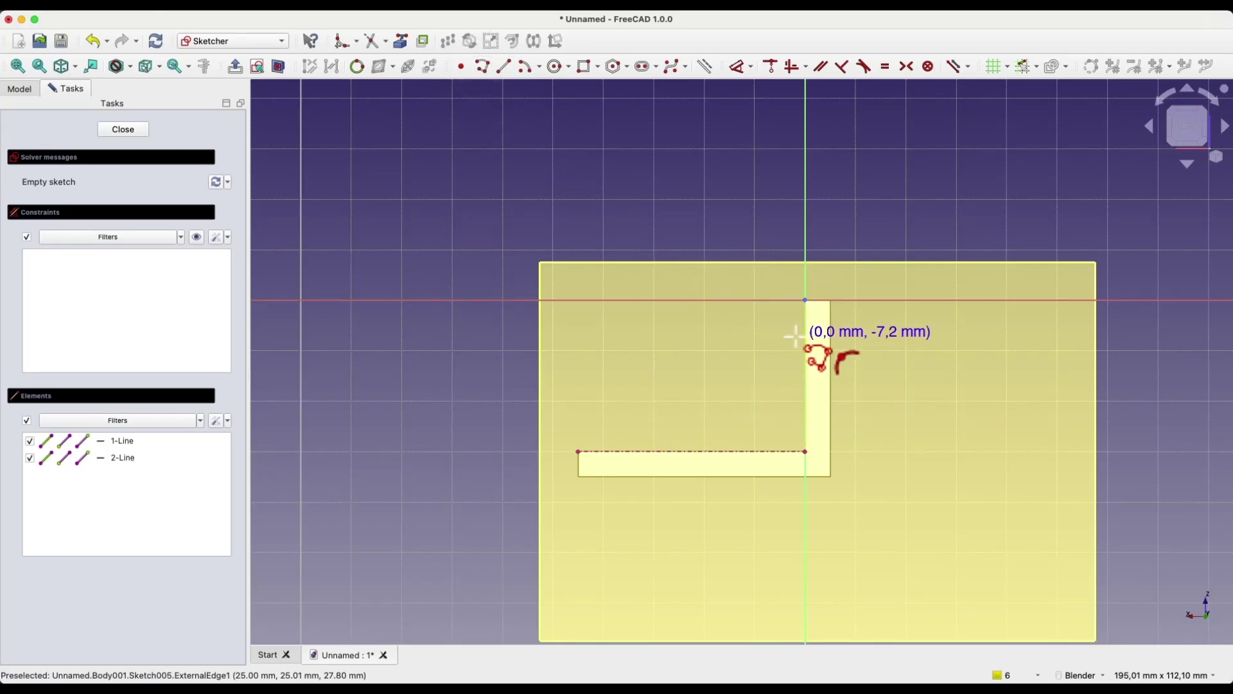
left_click(806, 333)
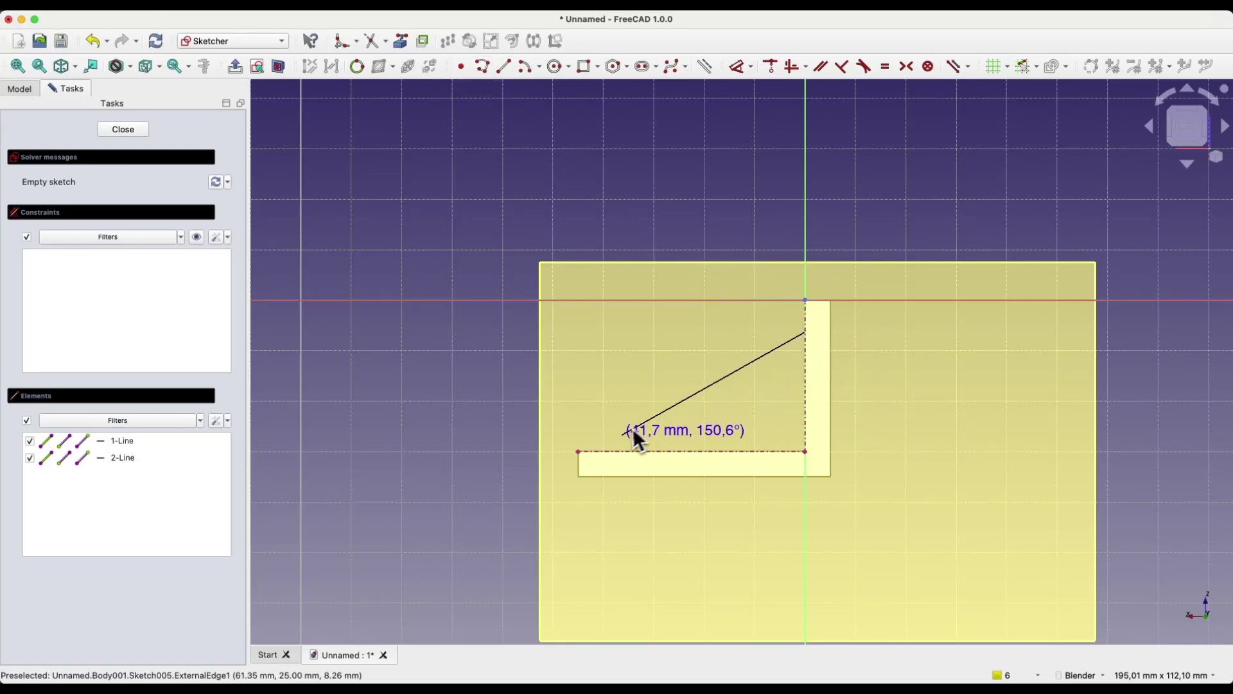
left_click(627, 452)
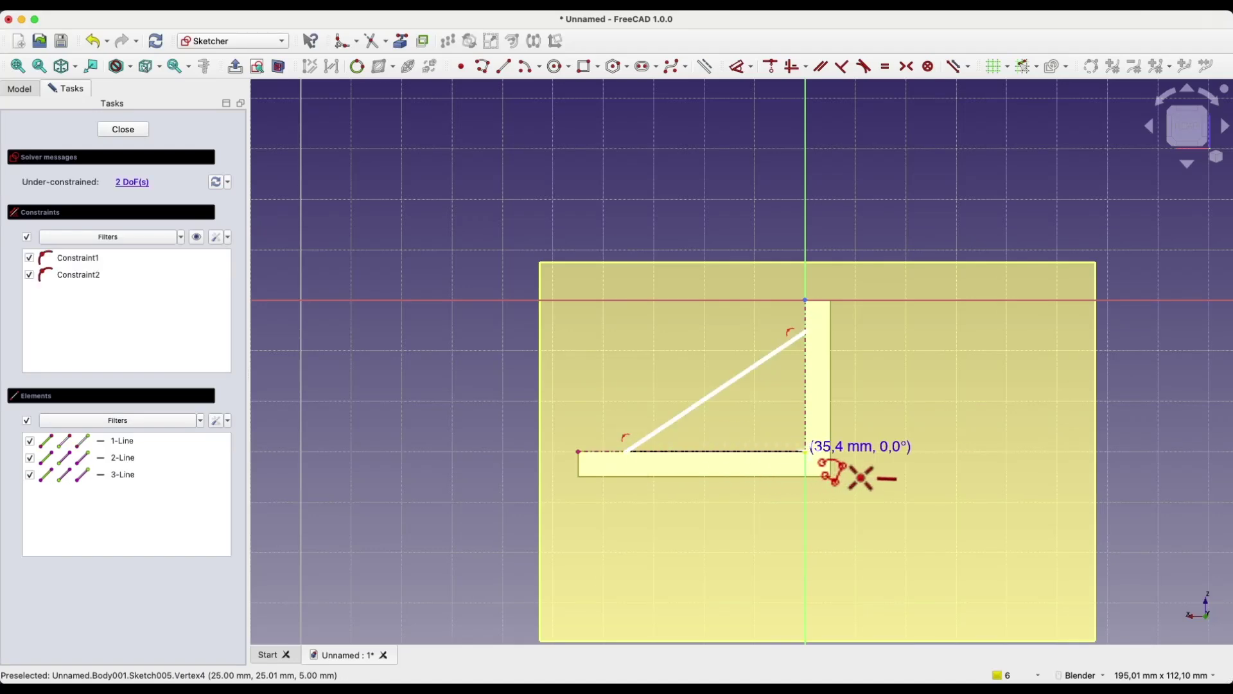
left_click(806, 452)
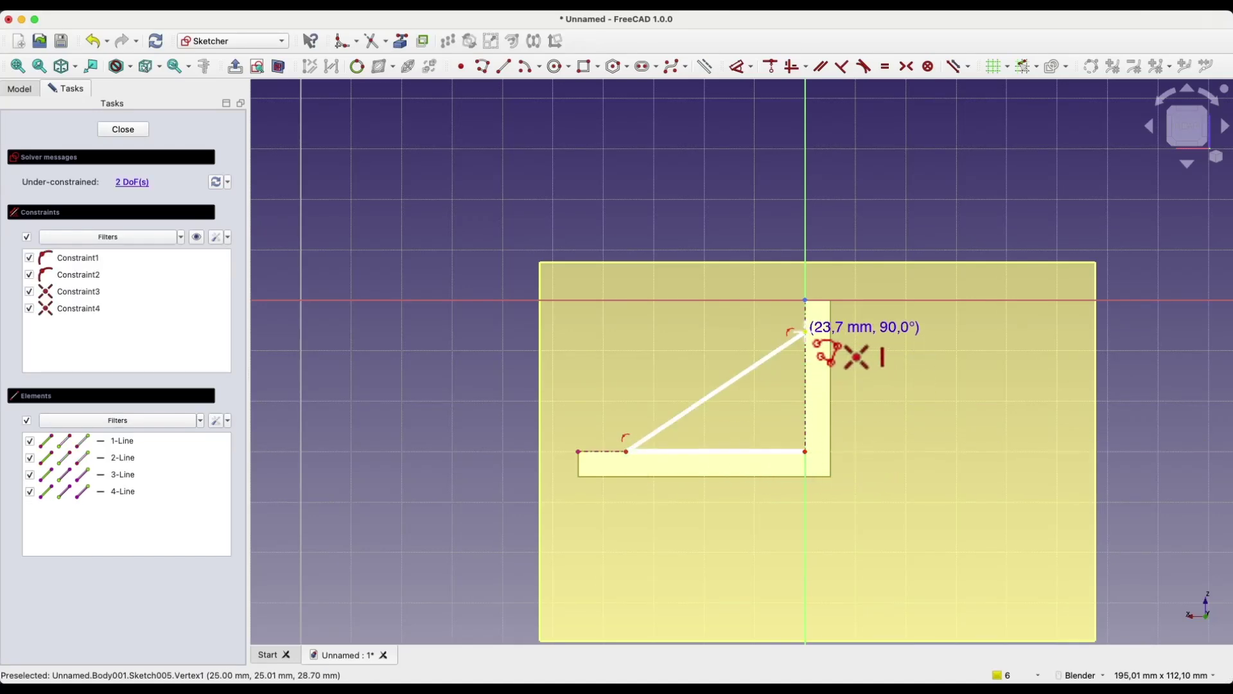
left_click(806, 333)
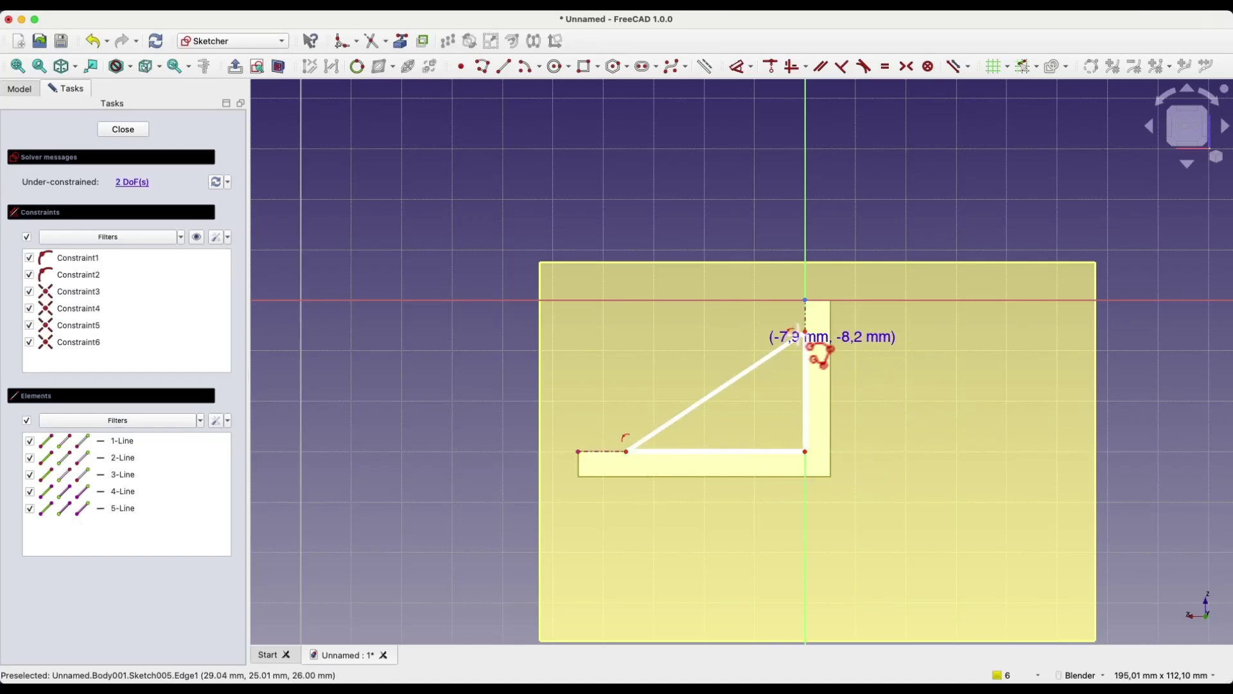
right_click(720, 345)
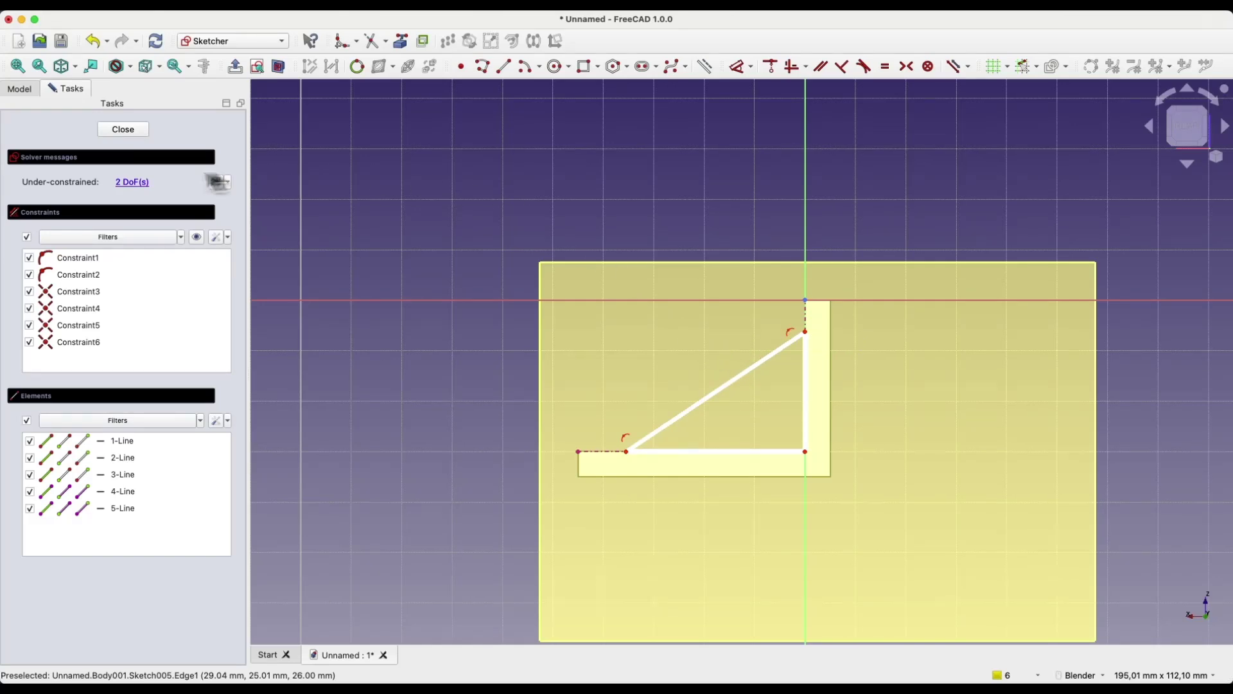
left_click(128, 130)
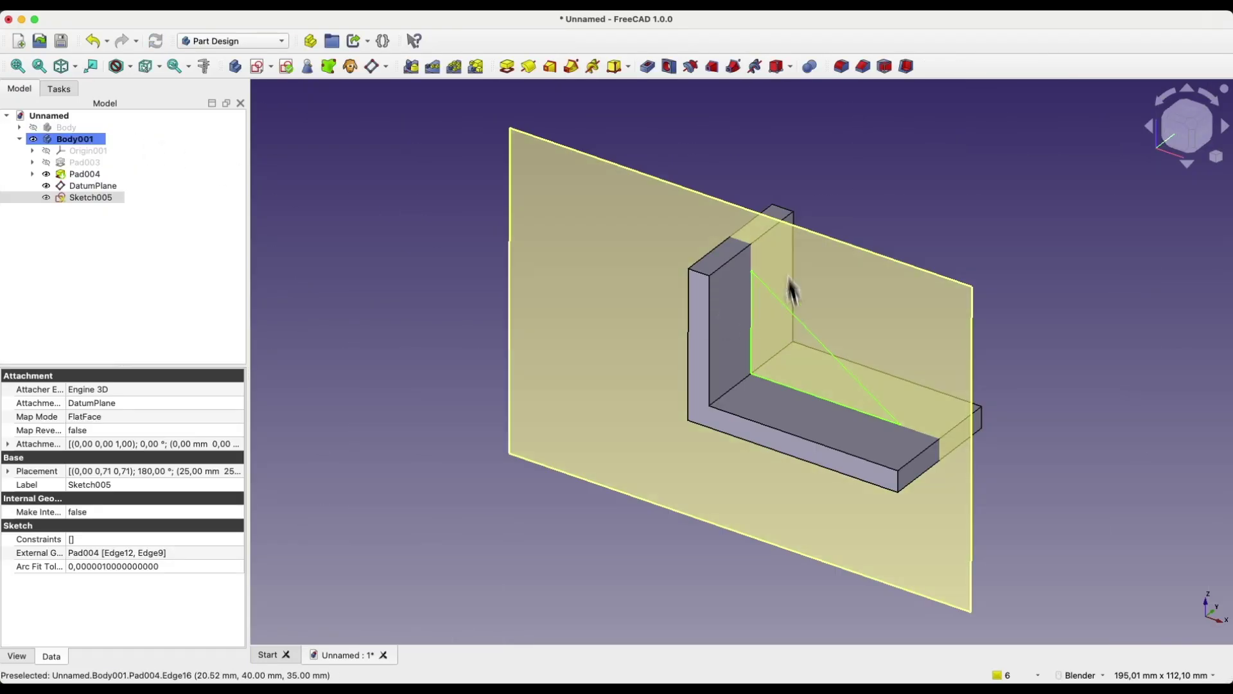
- Pad the triangular rib sketch 5 mm, symmetric to its plane
left_click(504, 69)
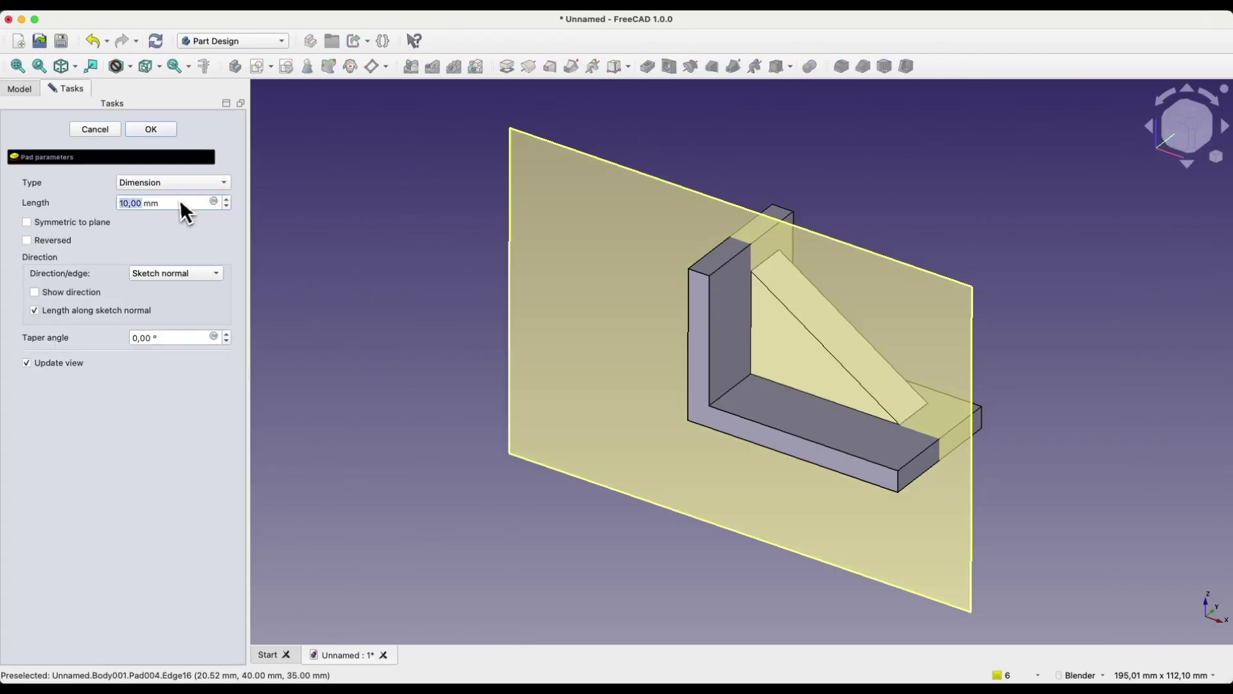
type("5")
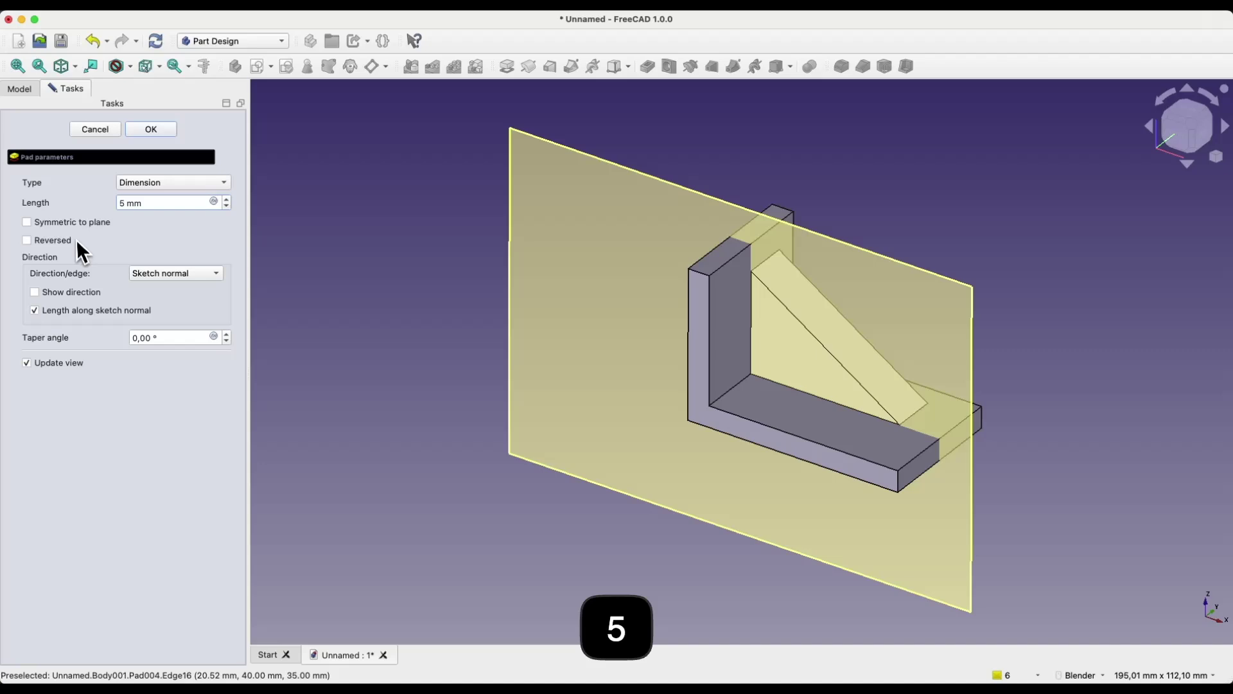
left_click(74, 225)
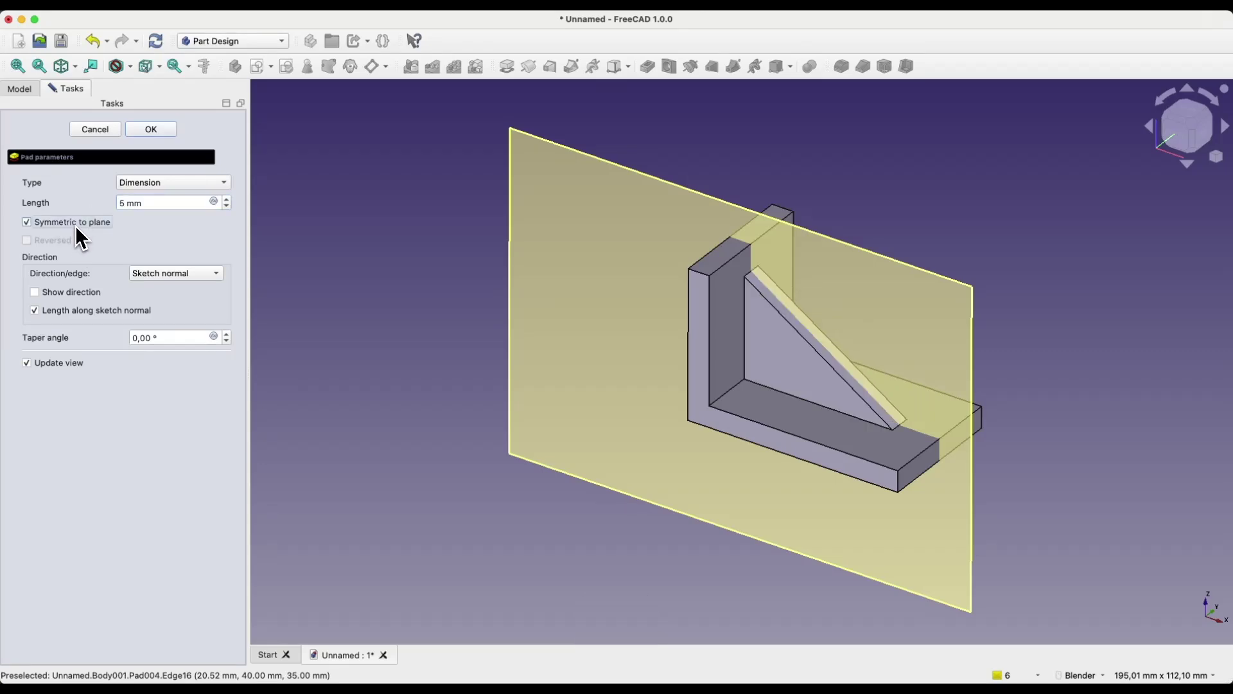
left_click(136, 132)
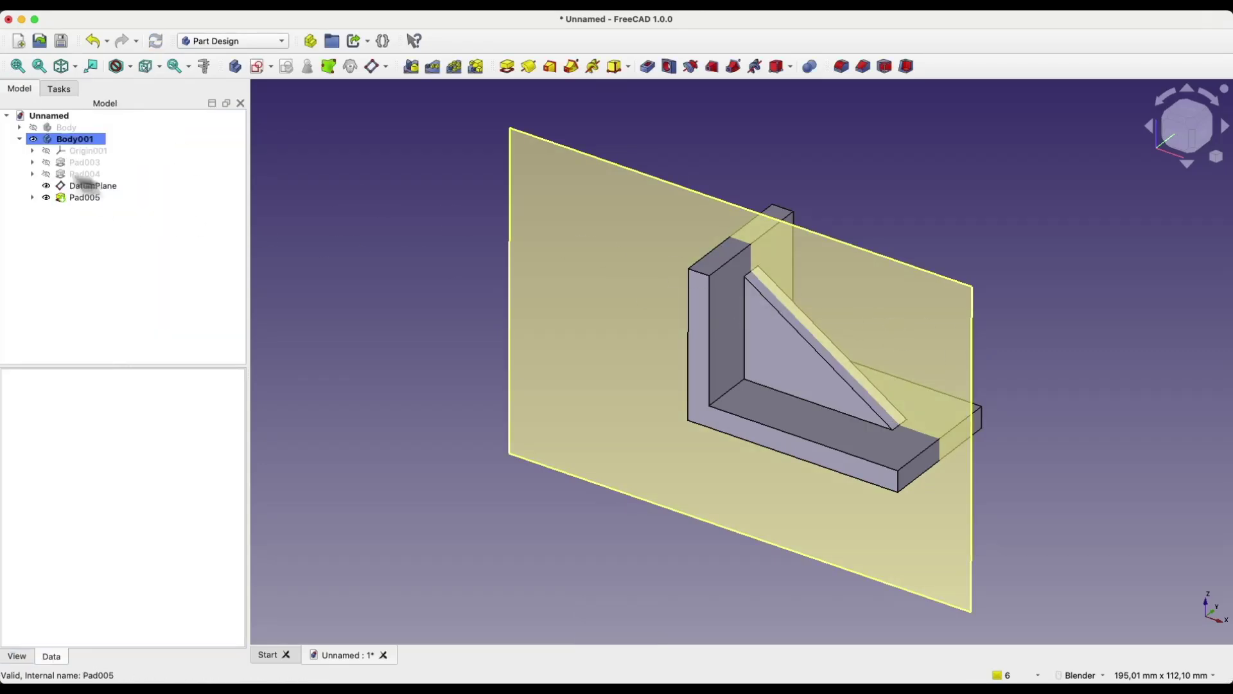
- Hide the datum plane and show the first bracket body beside the second one for comparison
left_click(94, 186)
key("space")
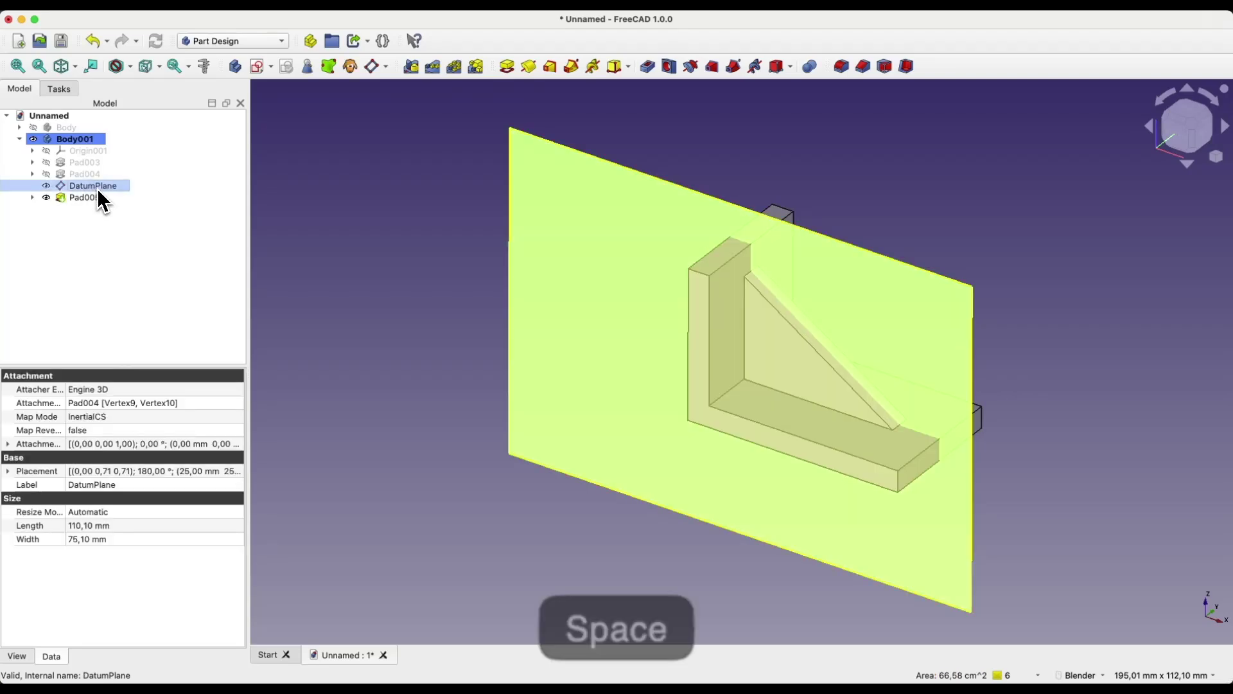
left_click(72, 128)
key("space")
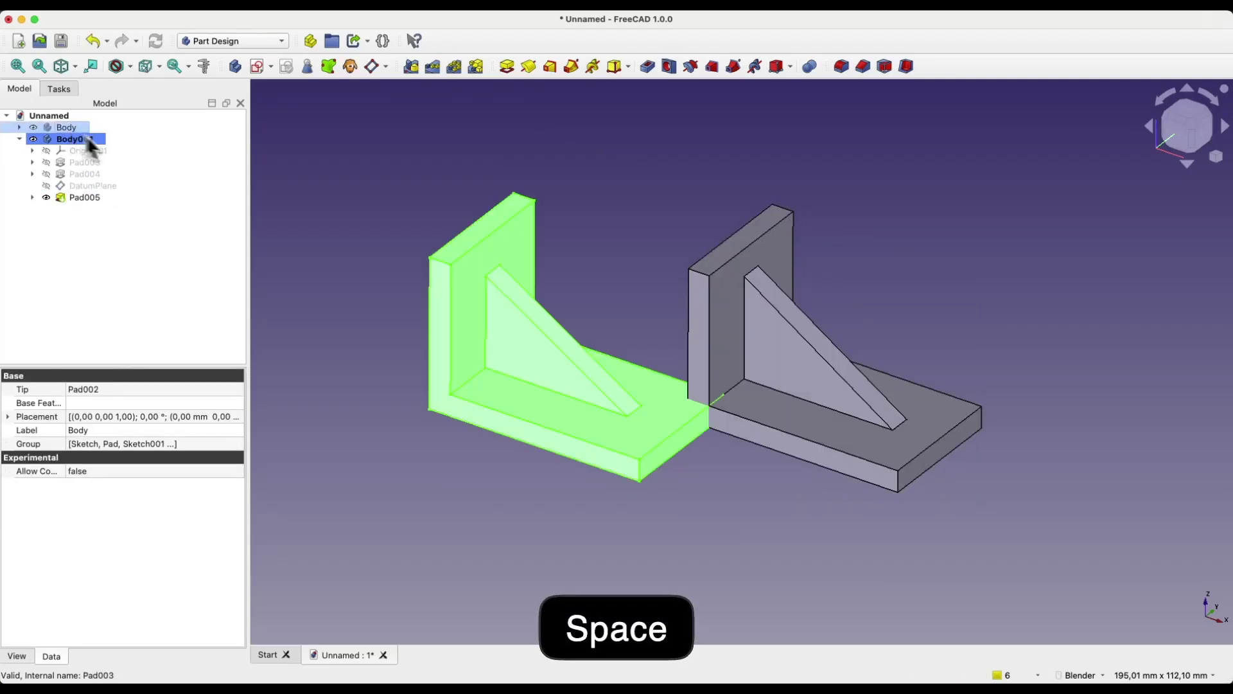
middle_click_drag(615, 255, 610, 294)
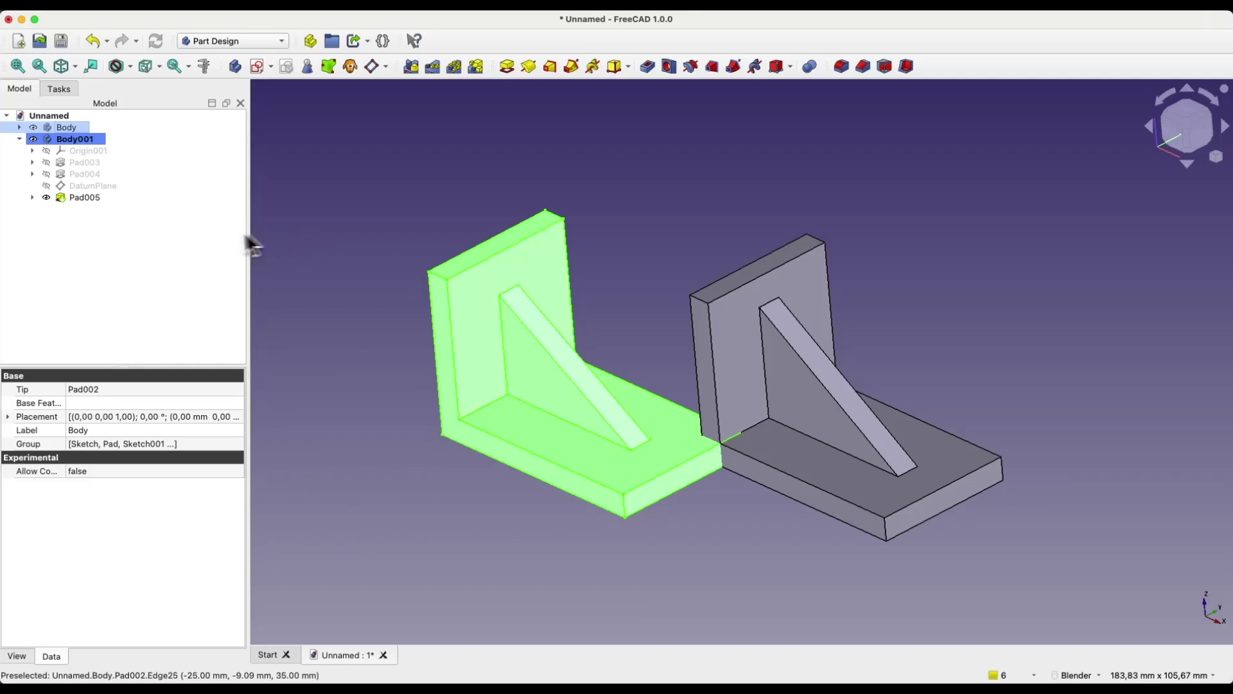
- Collapse the second bracket's feature tree and hide both bracket bodies
left_click(20, 139)
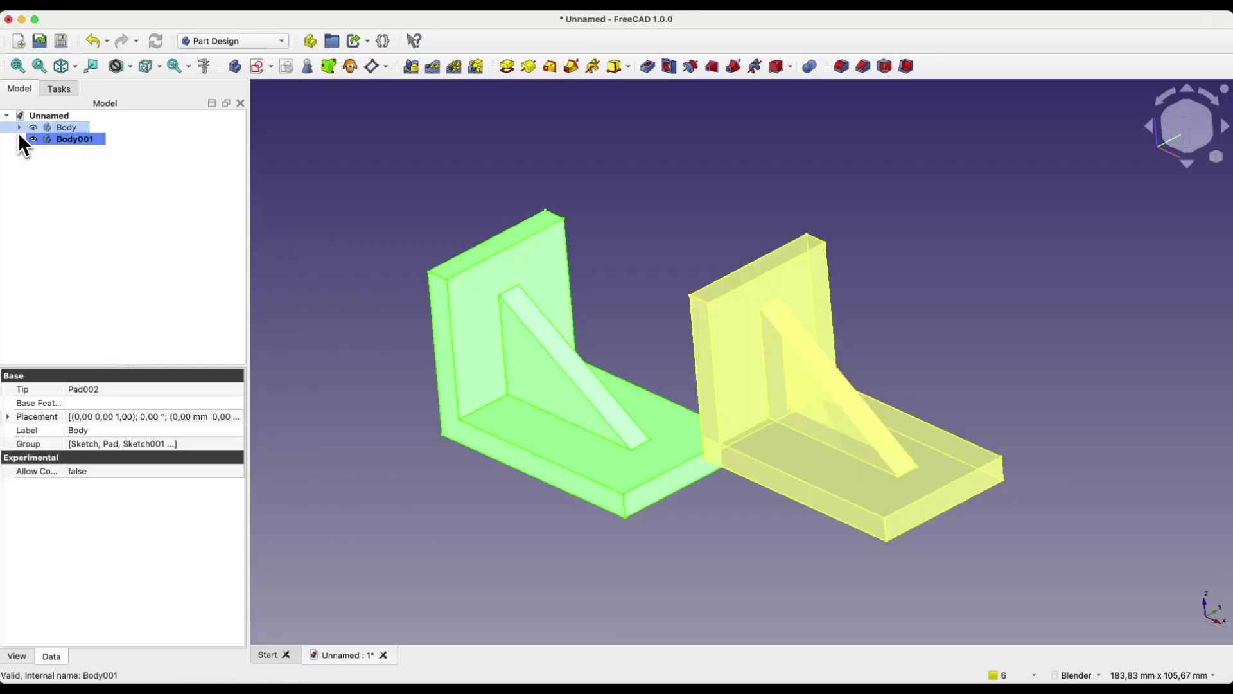
key("space")
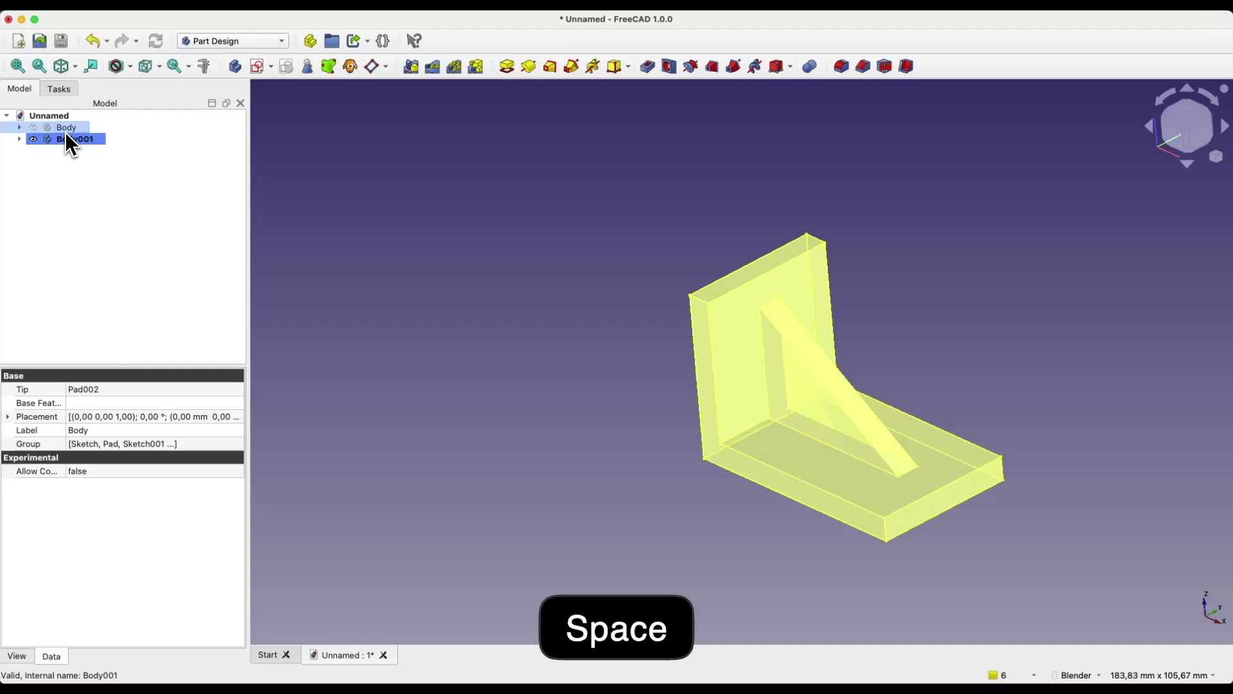
key("space")
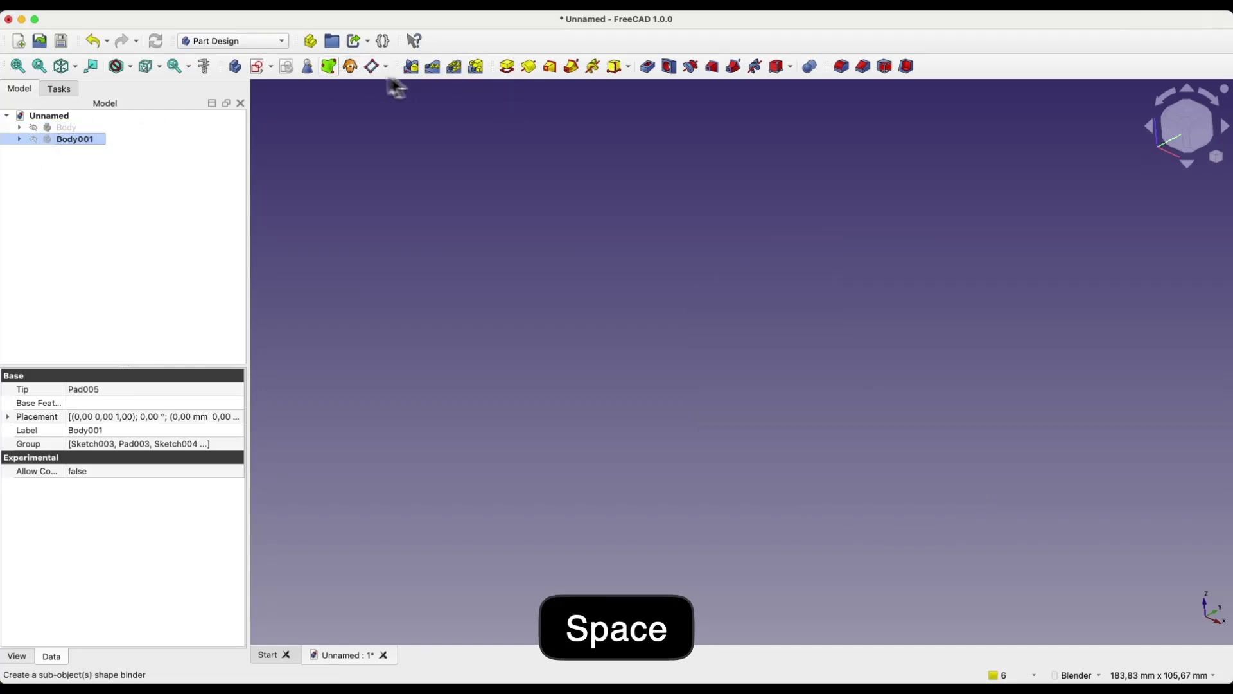
- Create a new body and start a sketch on its XZ plane
left_click(236, 67)
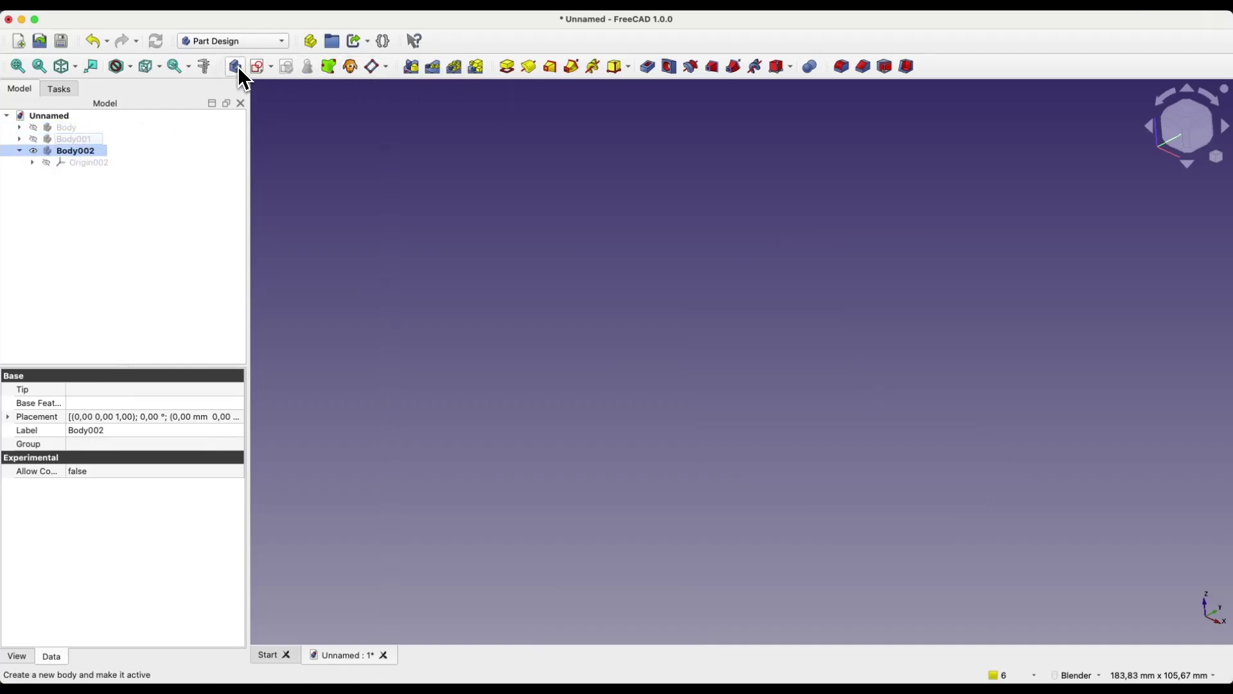
left_click(258, 67)
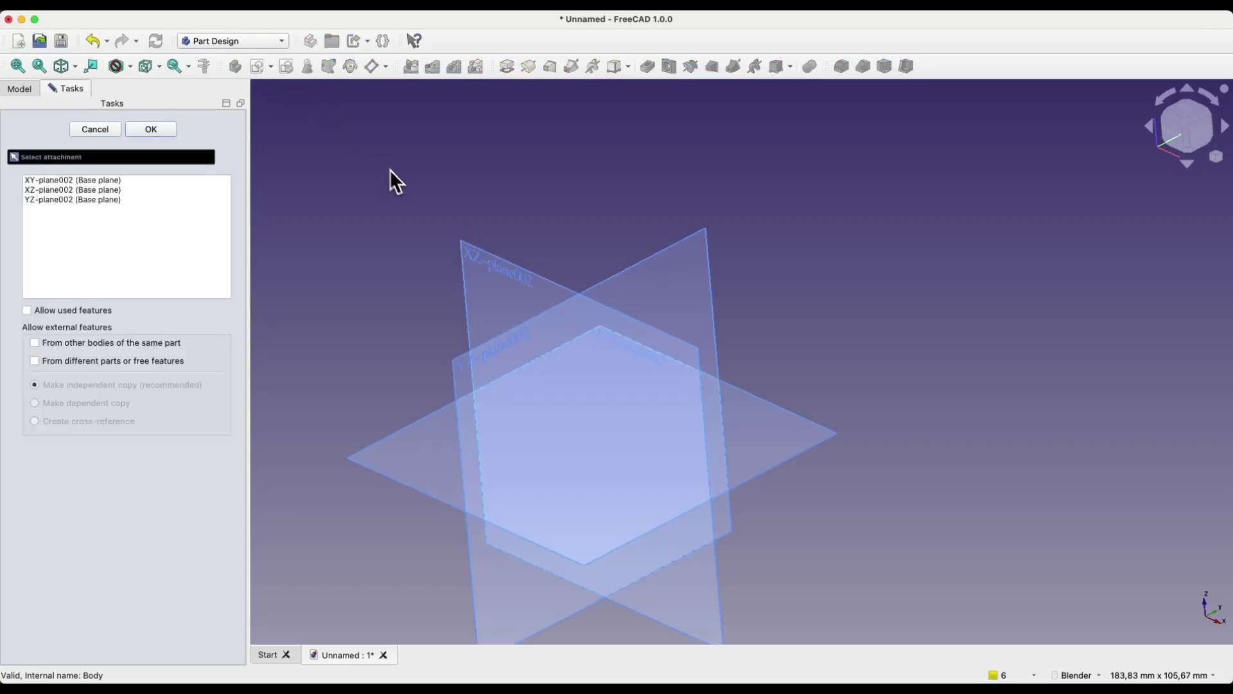
left_click(472, 260)
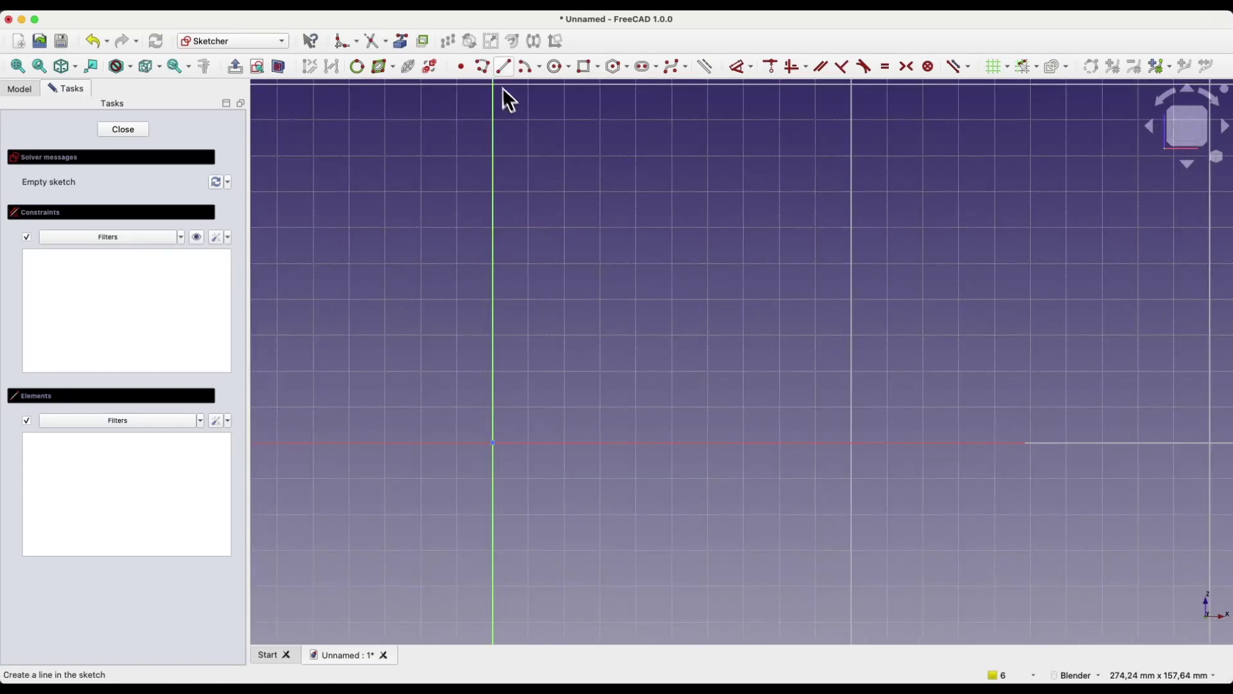
- Draw a closed L-shaped polyline about 57 mm wide and 60 mm high, offset from the vertical axis with its base on the horizontal axis
left_click(485, 68)
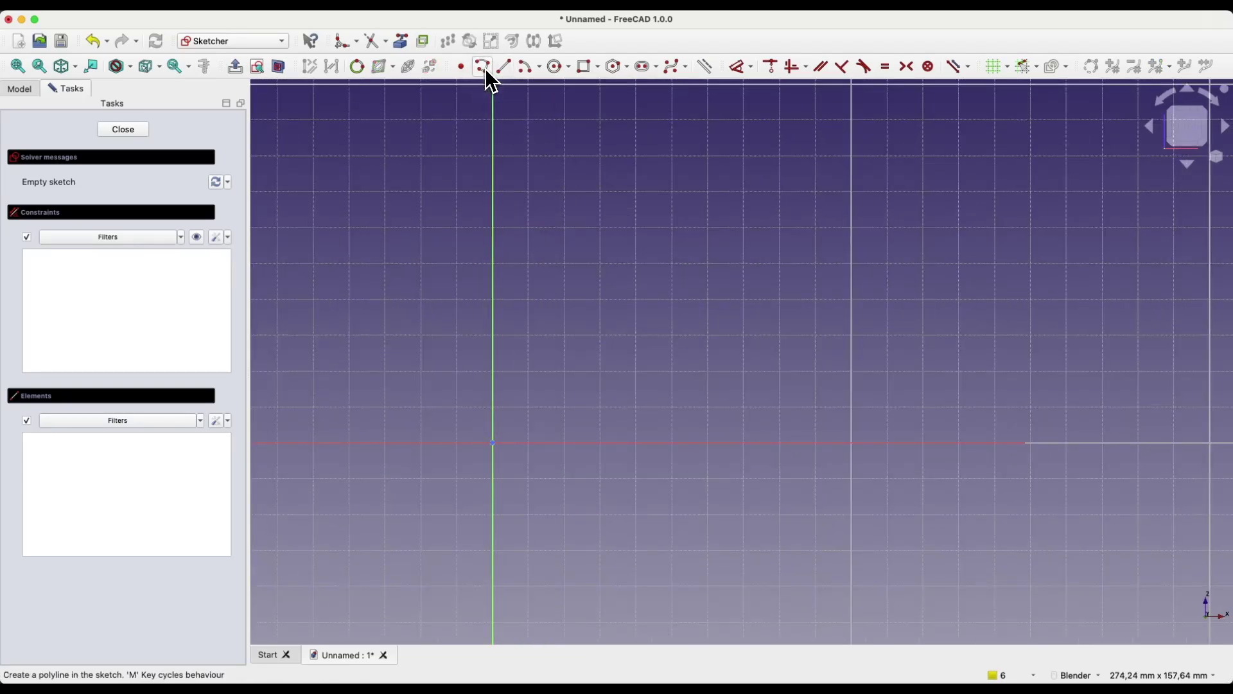
left_click(781, 228)
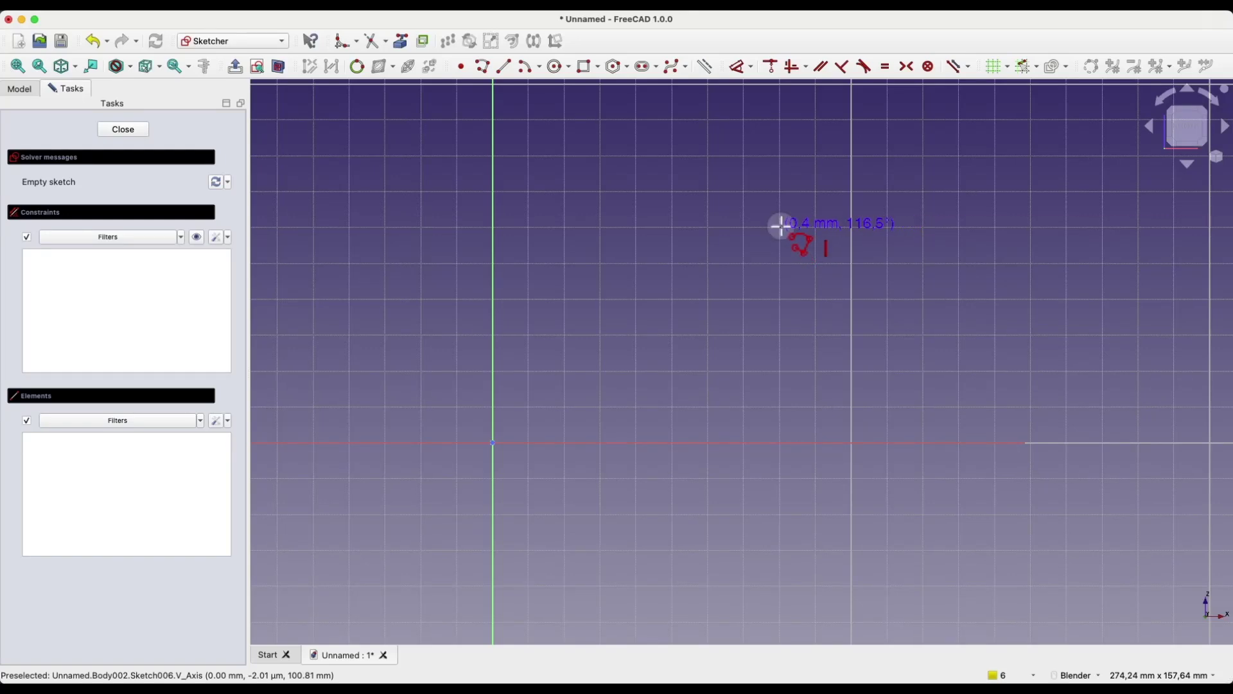
left_click(782, 443)
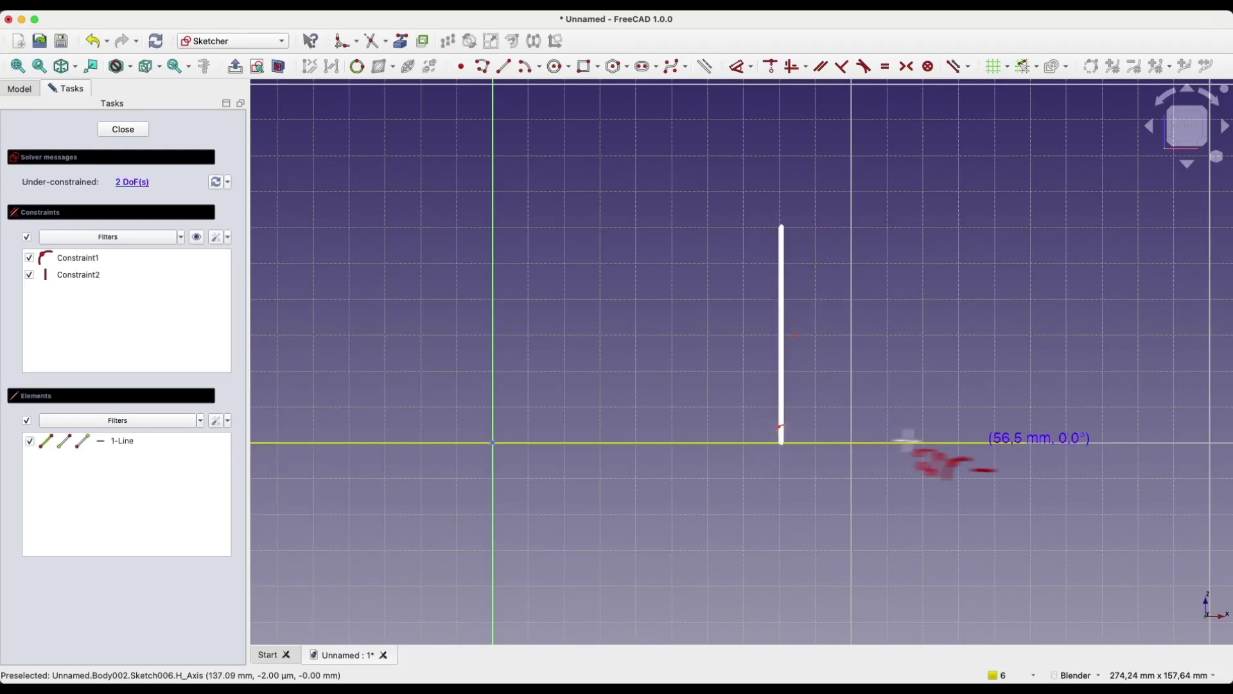
left_click(986, 443)
left_click(986, 414)
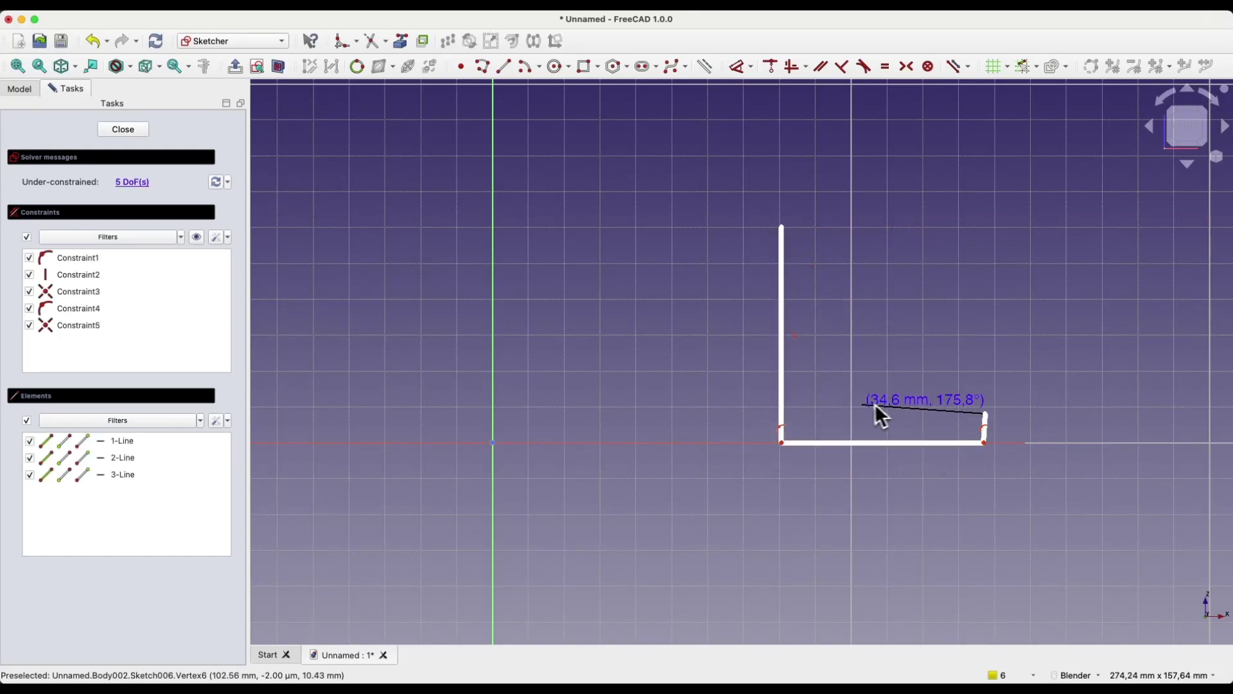
left_click(825, 414)
left_click(827, 230)
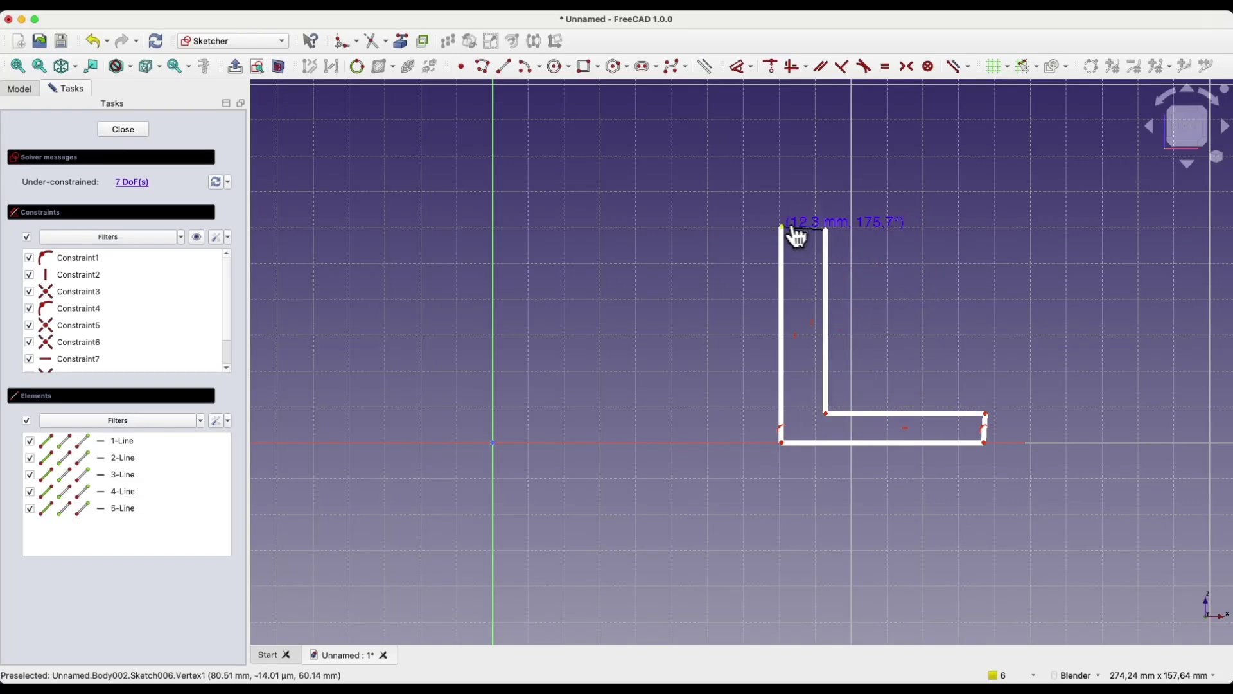
left_click(783, 227)
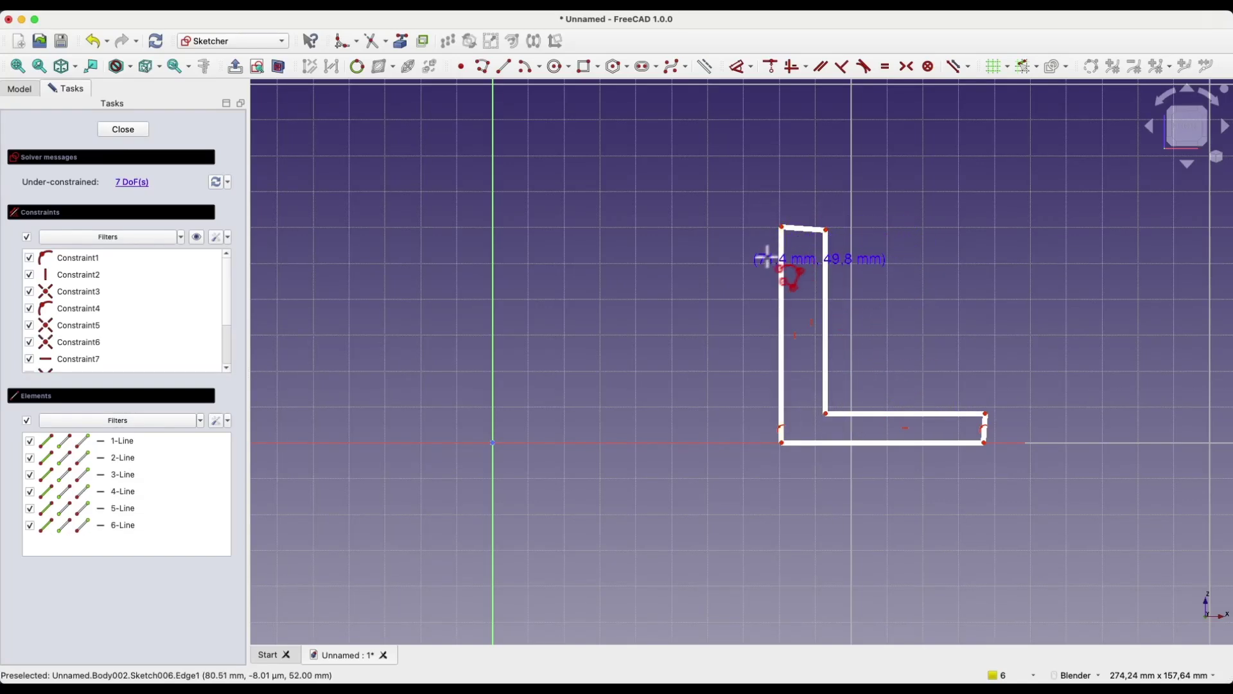
right_click(740, 263)
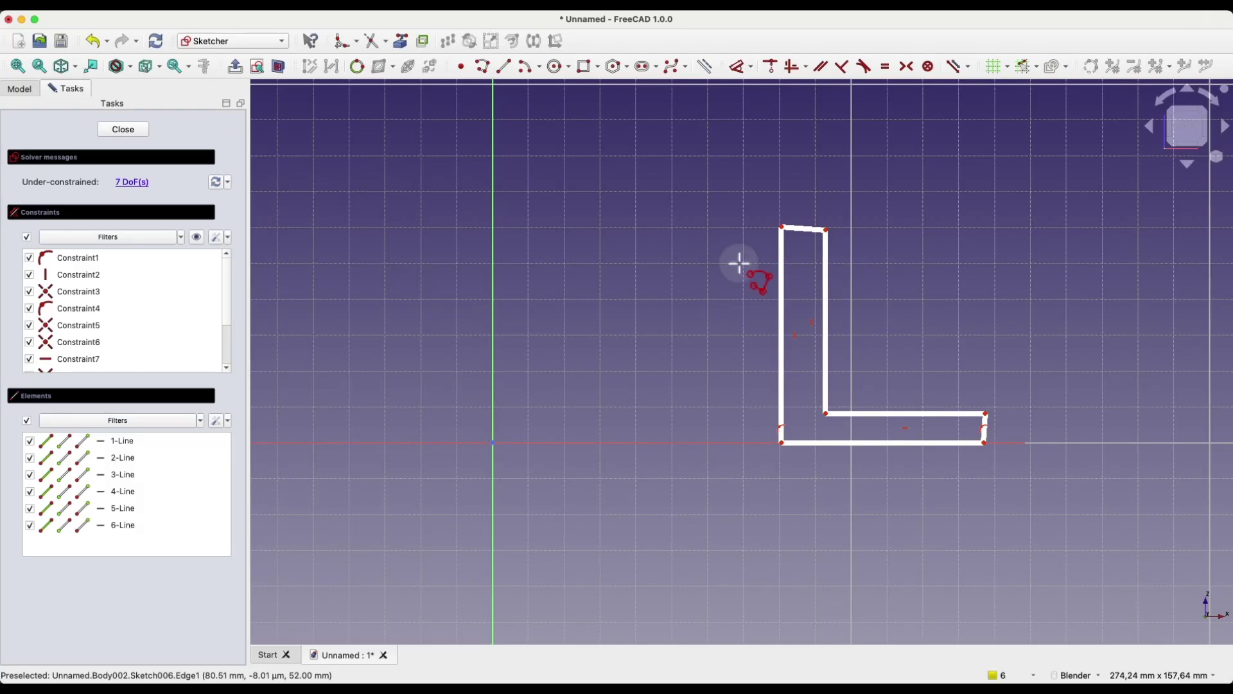
- Dimension the outer vertical edge of the L profile to 50 mm
left_click(784, 308)
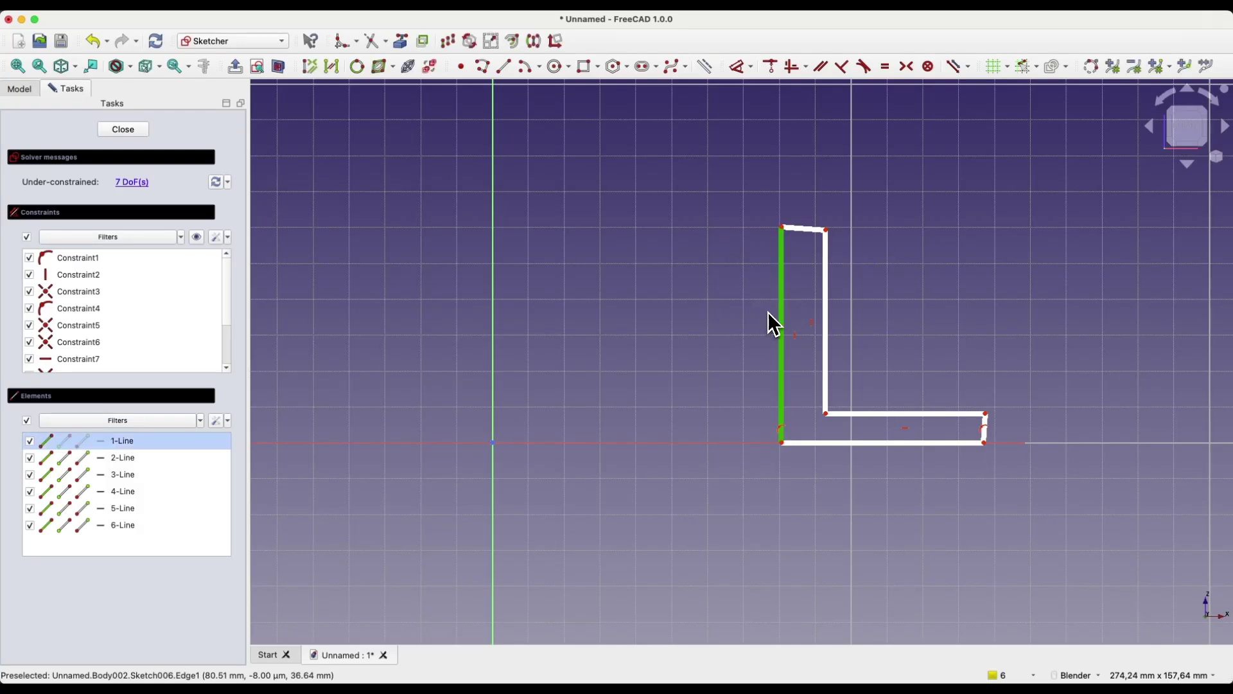
key("d")
left_click(707, 321)
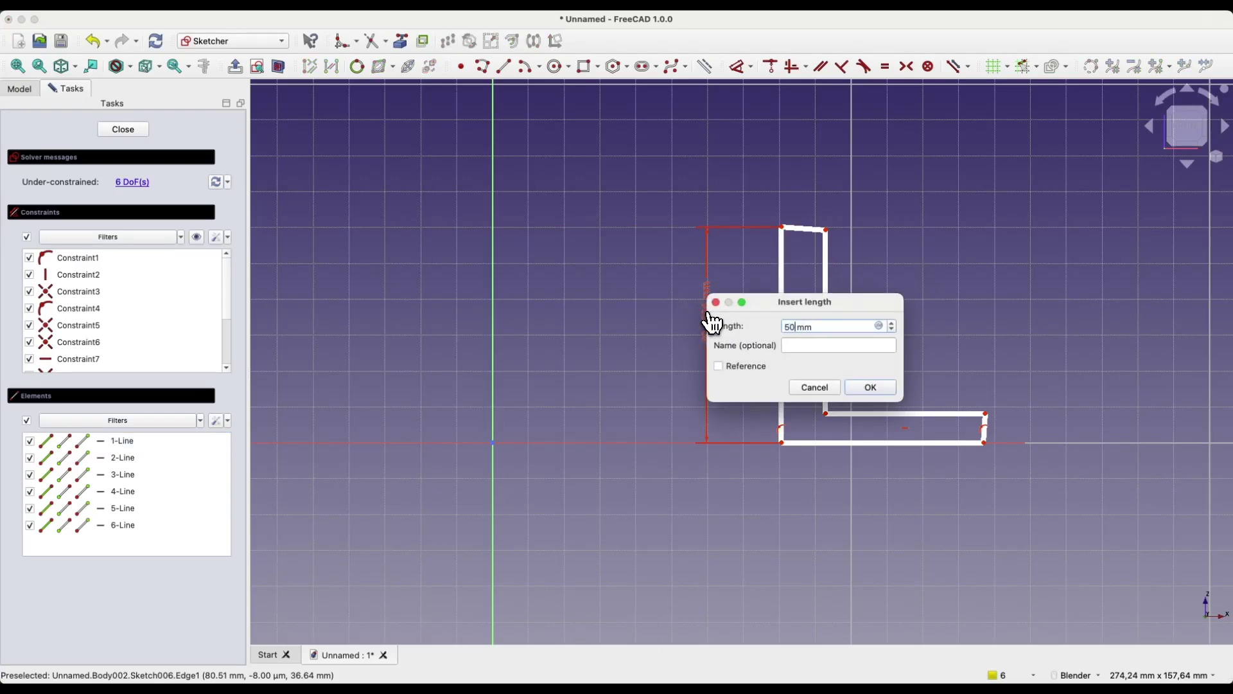
type("50")
key("Return")
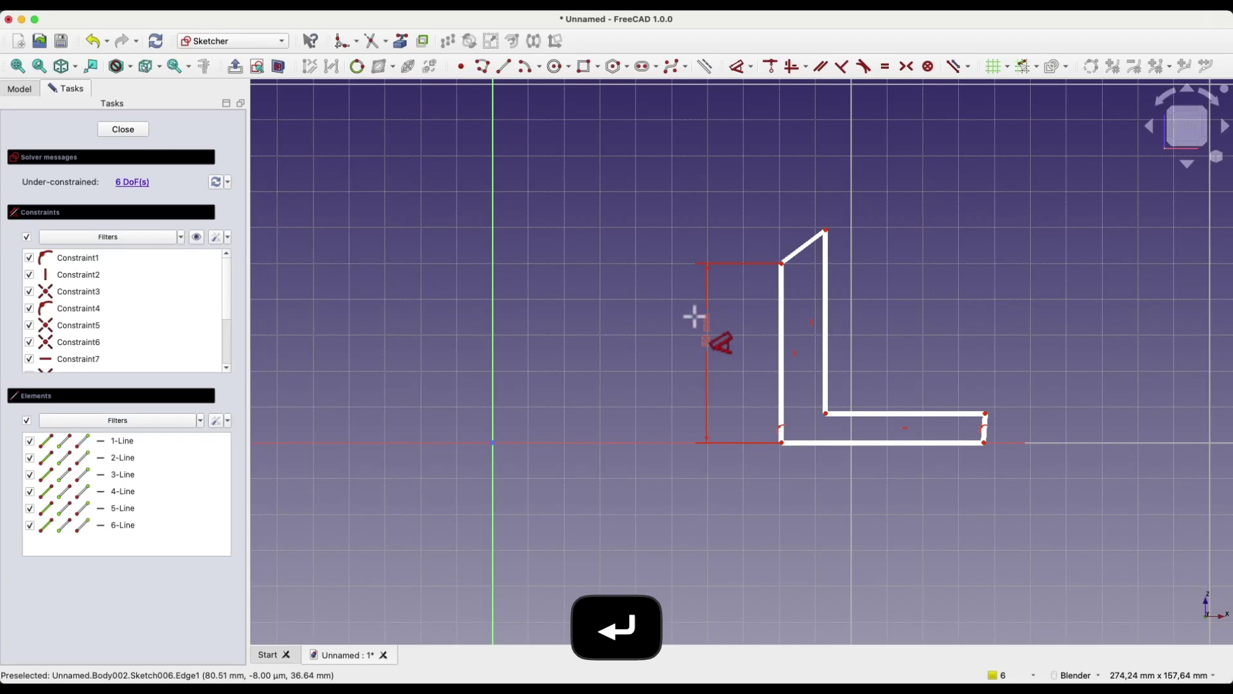
- Set the horizontal width across the upright leg's slanted top edge to 5 mm
left_click(804, 246)
left_click(807, 205)
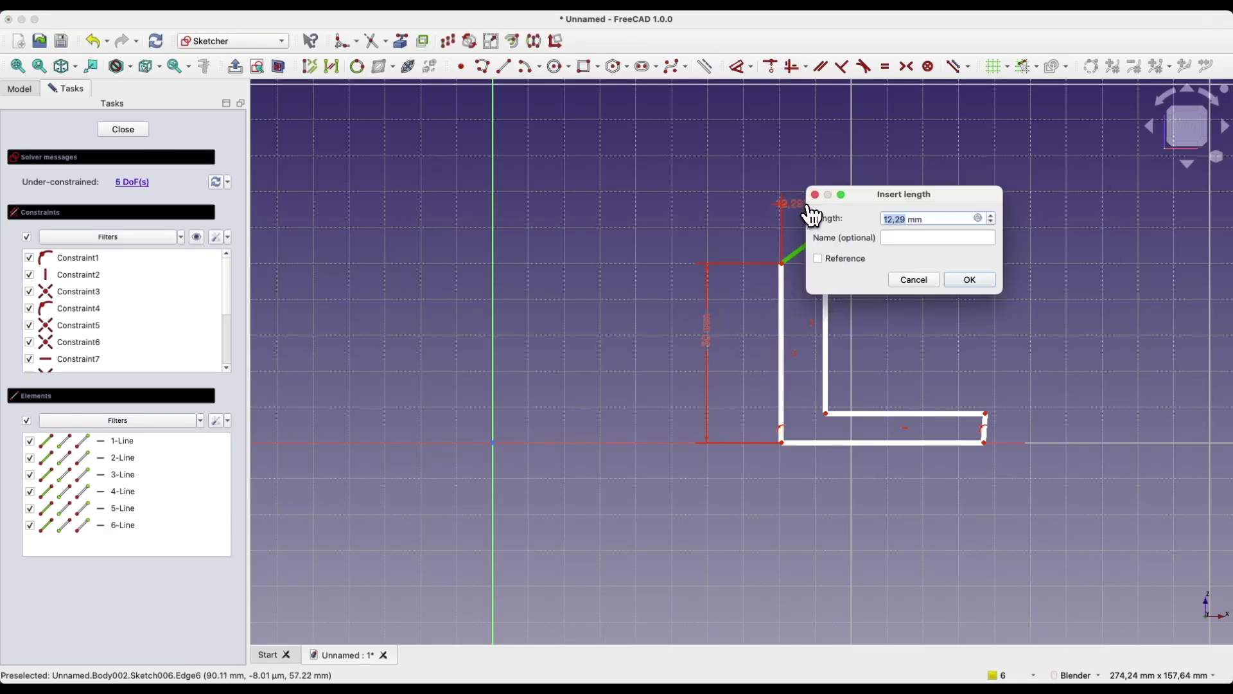
type("5")
key("Return")
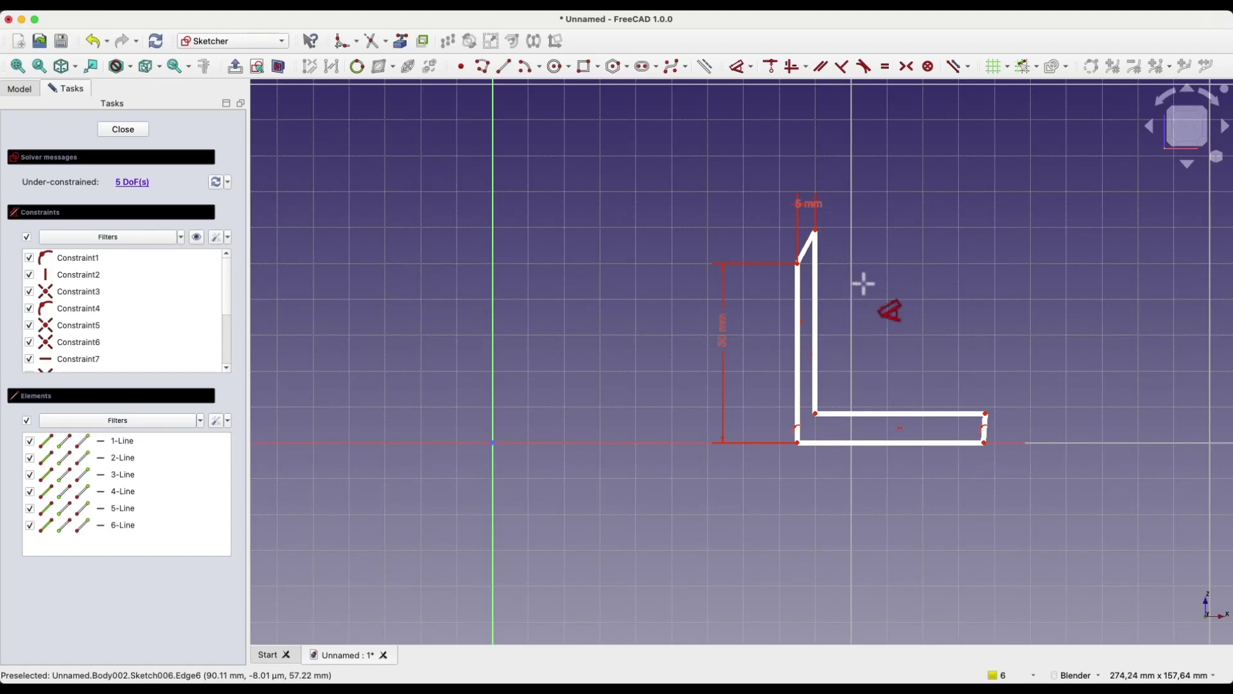
- Try the automatic horizontal/vertical constraint on the upright leg's slanted top edge, and undo it
left_click(811, 250)
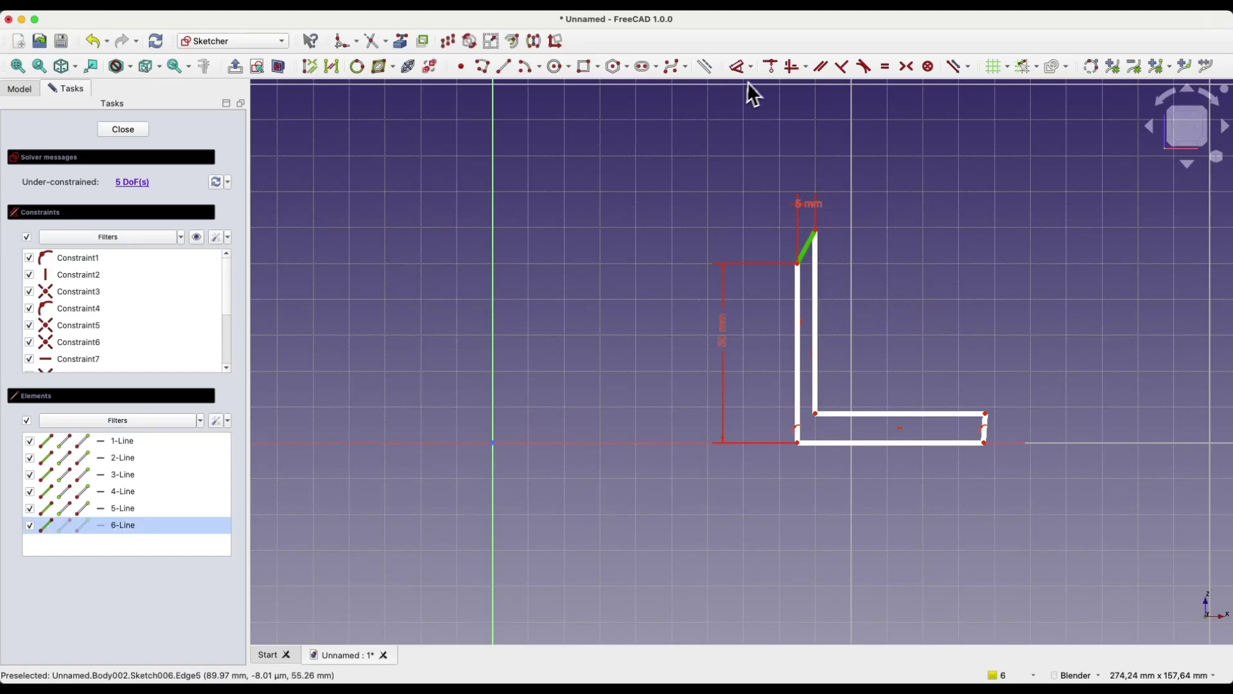
left_click(794, 68)
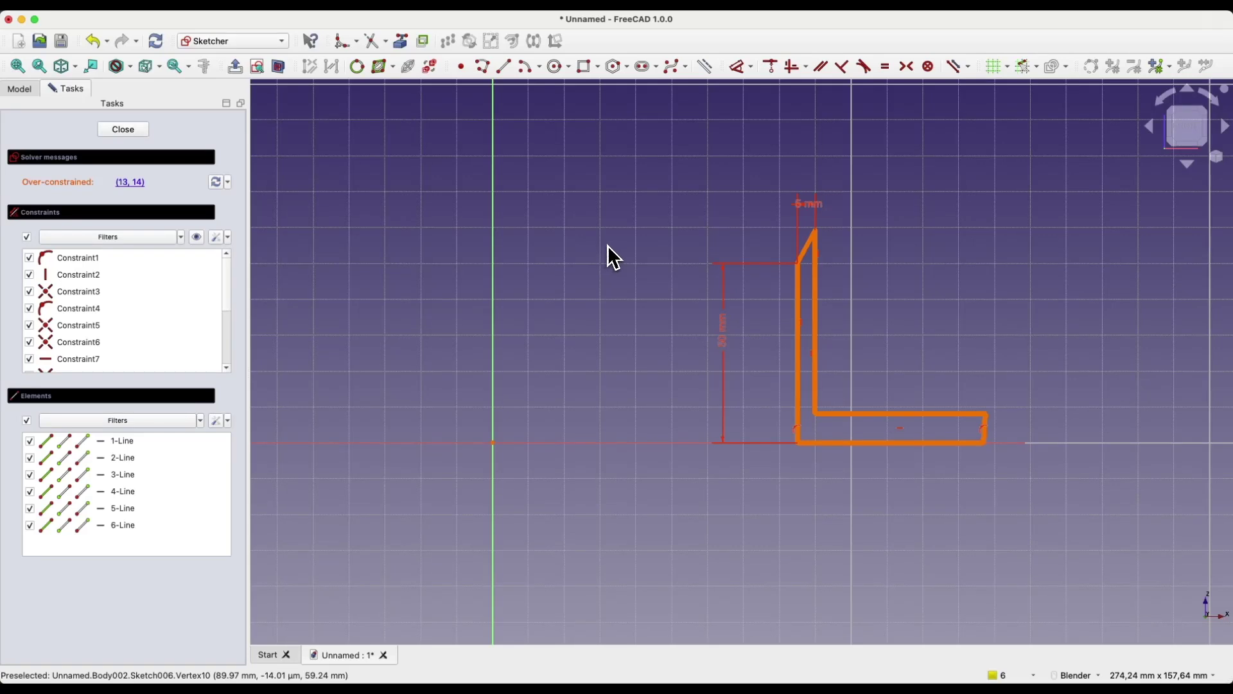
key("super+z")
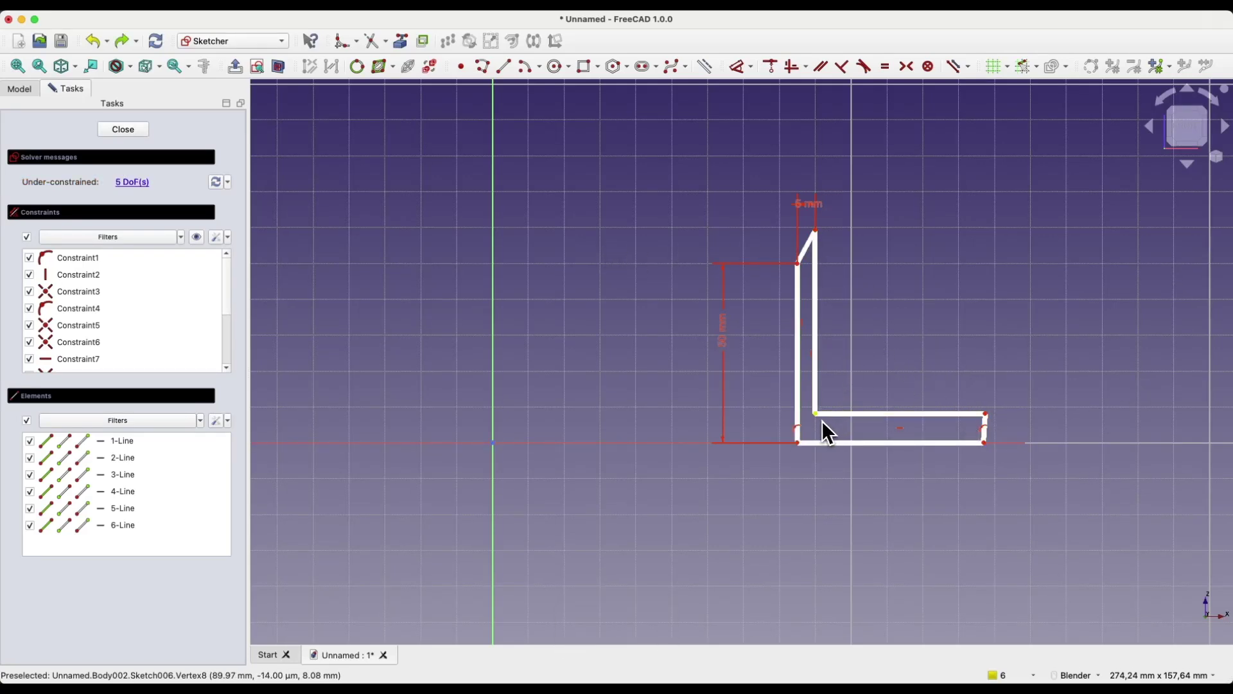
- Shift the profile's inner corner away from the base's free end and constrain the base's short end edge to vertical
mouse_move(817, 416)
left_mouse_down()
mouse_move(854, 418)
mouse_move(787, 411)
left_mouse_up()
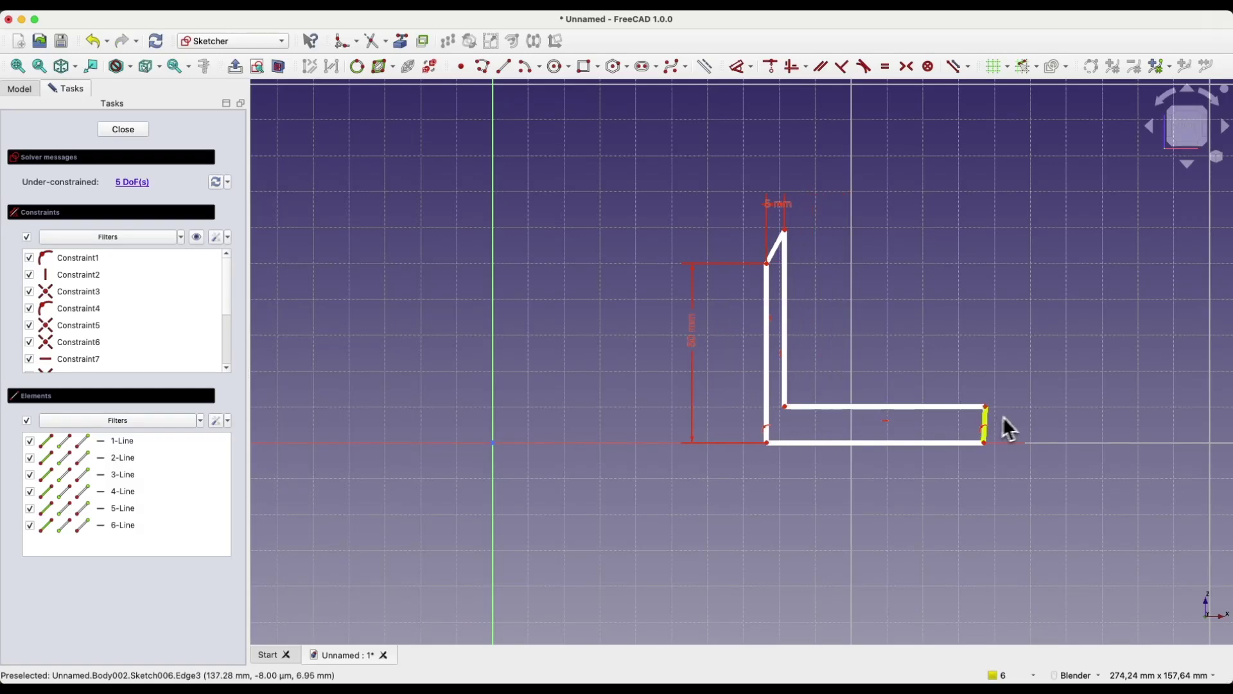
left_click(985, 423)
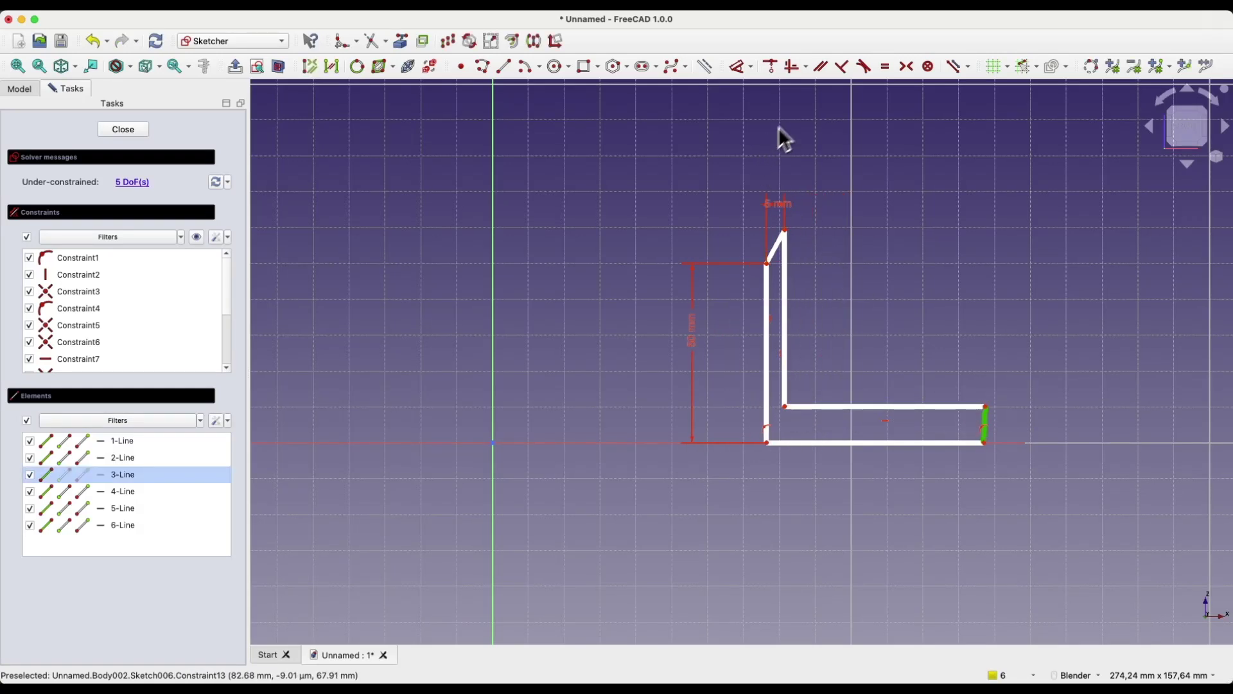
left_click(795, 68)
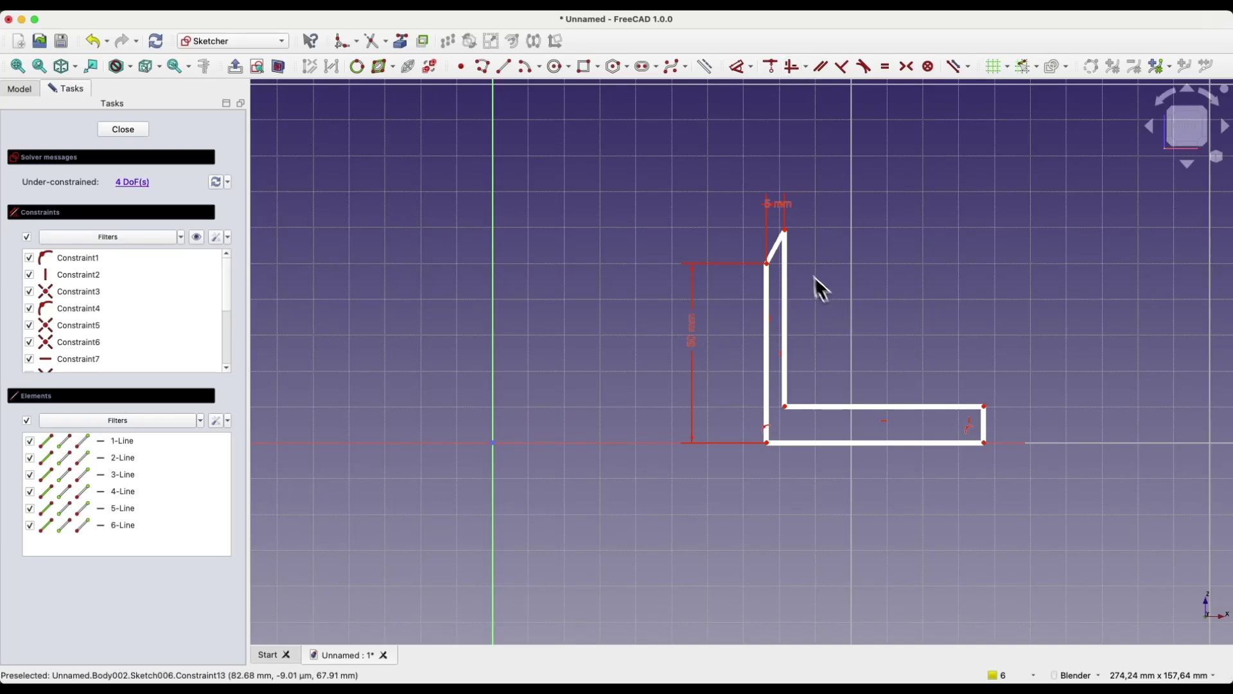
- Lower the inner top vertex of the upright leg nearly level with the outer one and constrain the short top edge to horizontal
mouse_move(786, 231)
left_mouse_down()
mouse_move(801, 273)
mouse_move(780, 259)
mouse_move(784, 273)
left_mouse_up()
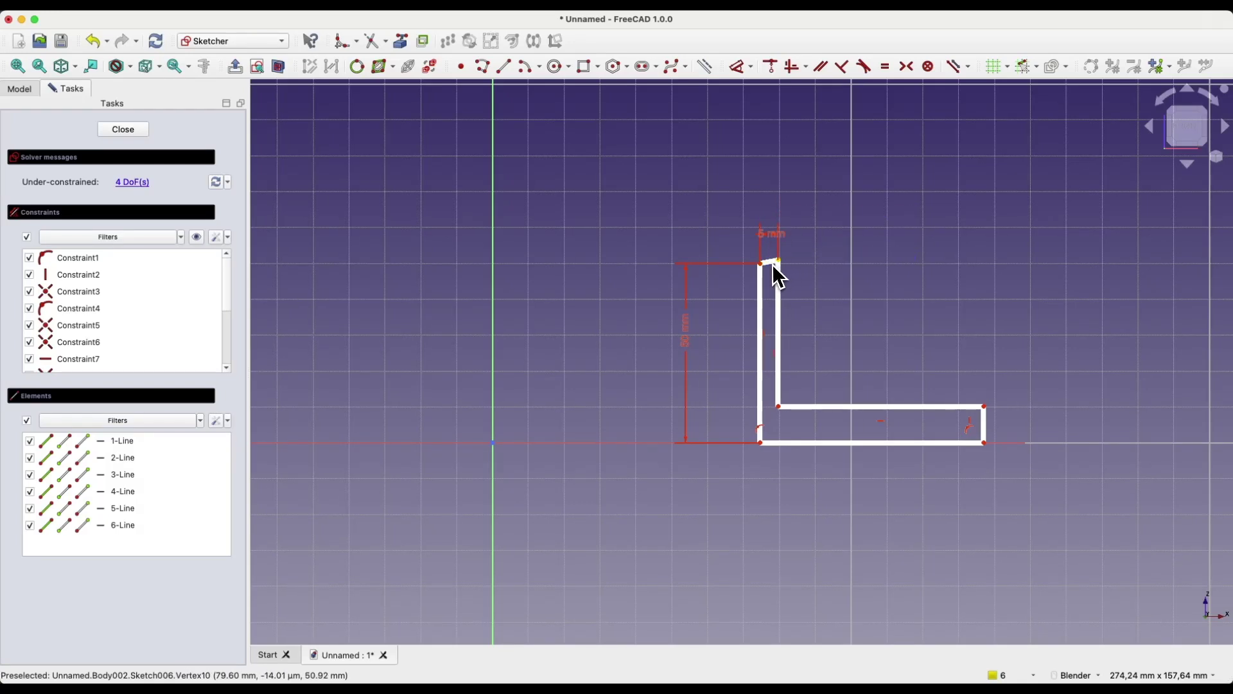
scroll(771, 262, "up", 5)
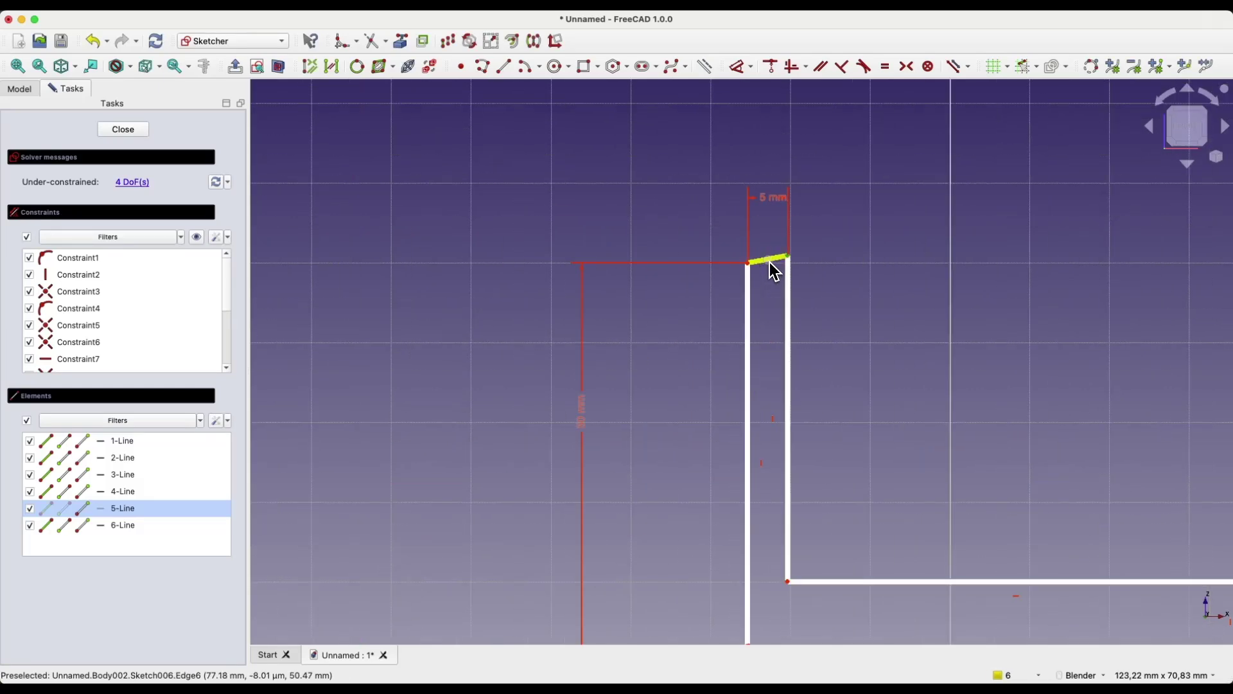
left_click(771, 262)
left_click(792, 75)
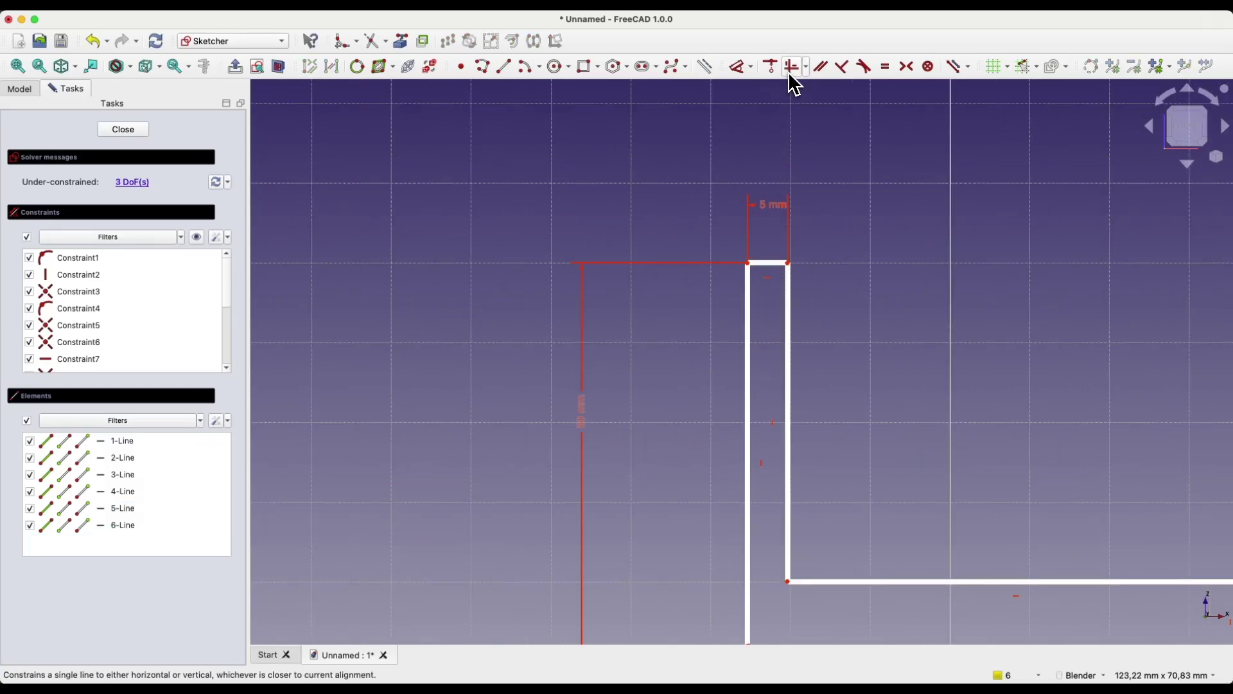
scroll(701, 194, "down", 4)
scroll(690, 207, "up", 3)
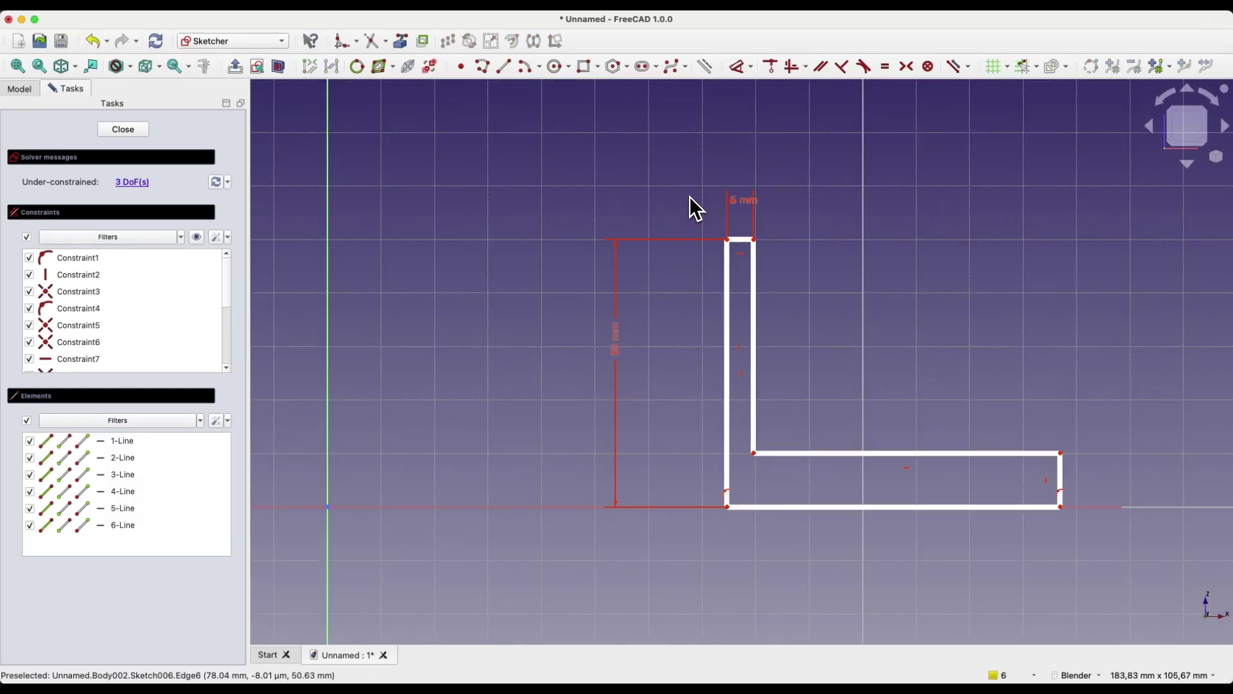
- Constrain the upright's short top edge equal to the base's short end edge, and the upright's outer edge equal to the base's bottom edge
left_click(745, 242)
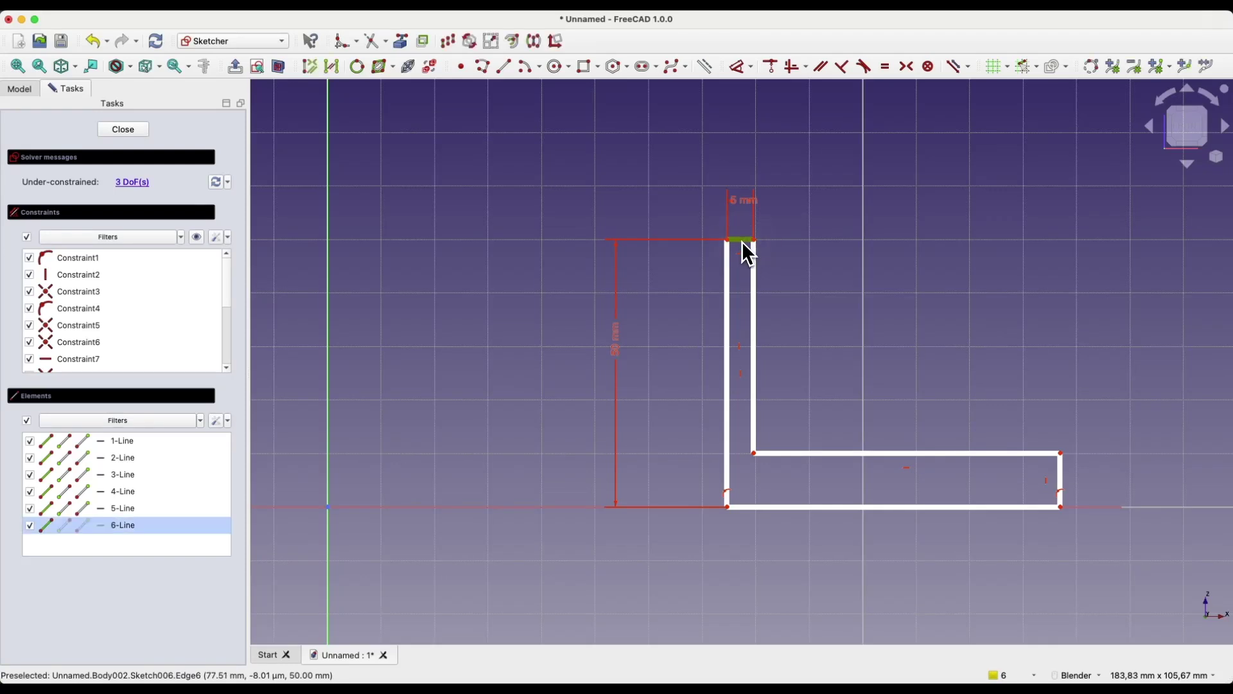
left_click(1066, 481)
left_click(887, 67)
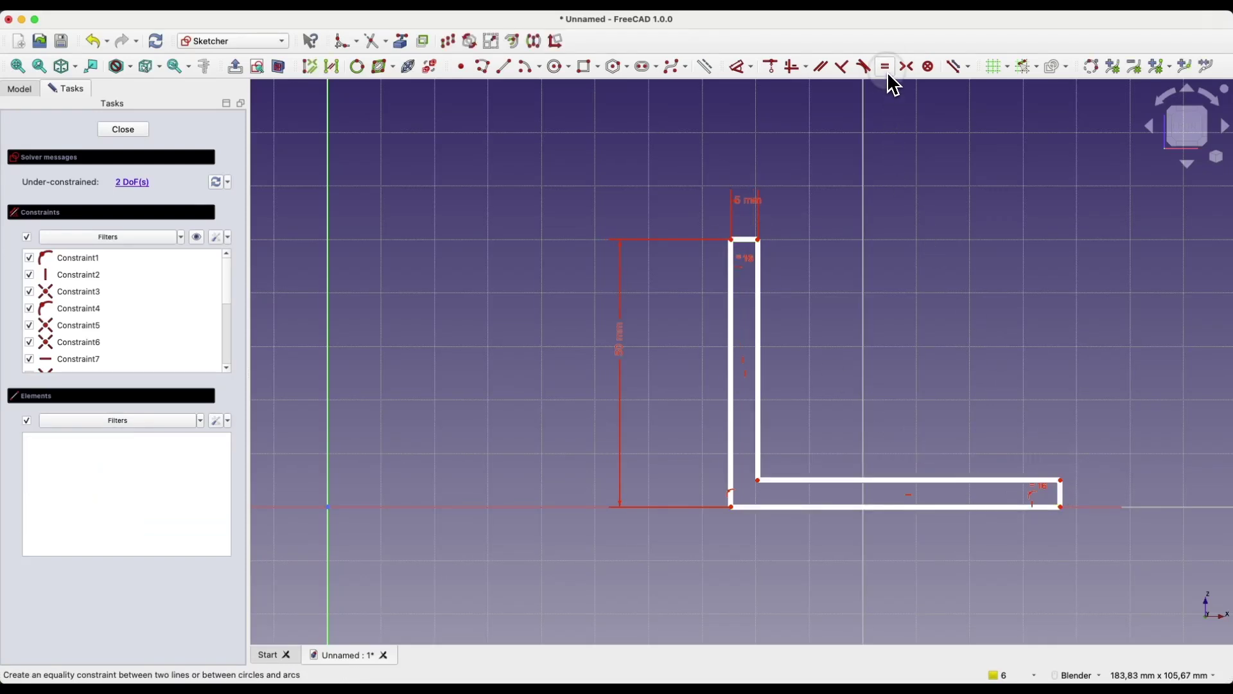
left_click(733, 400)
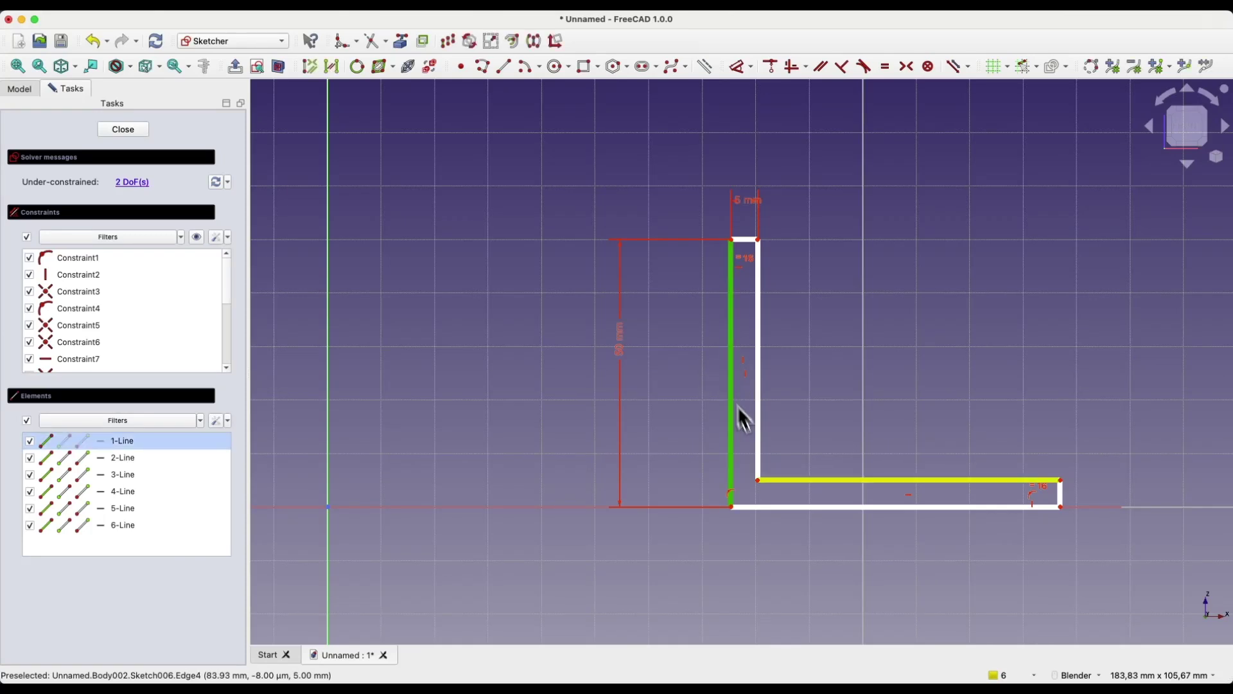
left_click(823, 511)
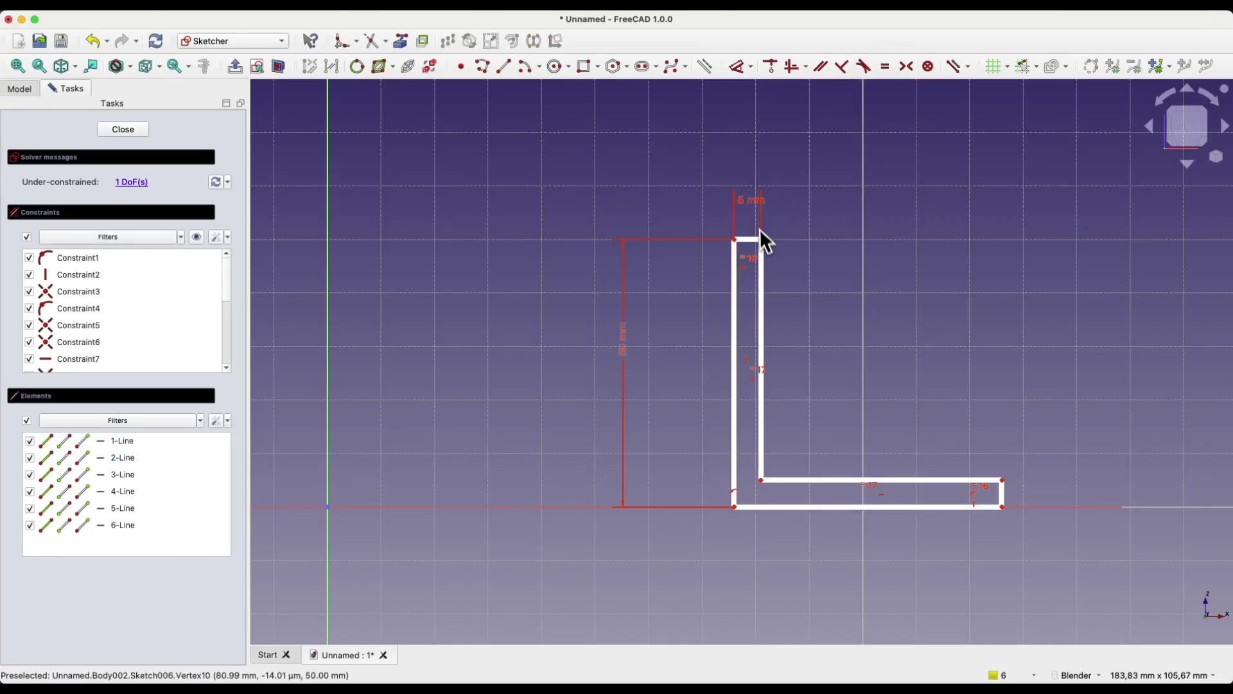
- Set the horizontal distance from the vertical axis to the profile's outer bottom corner to 100 mm
scroll(942, 360, "down", 2)
left_click(804, 455)
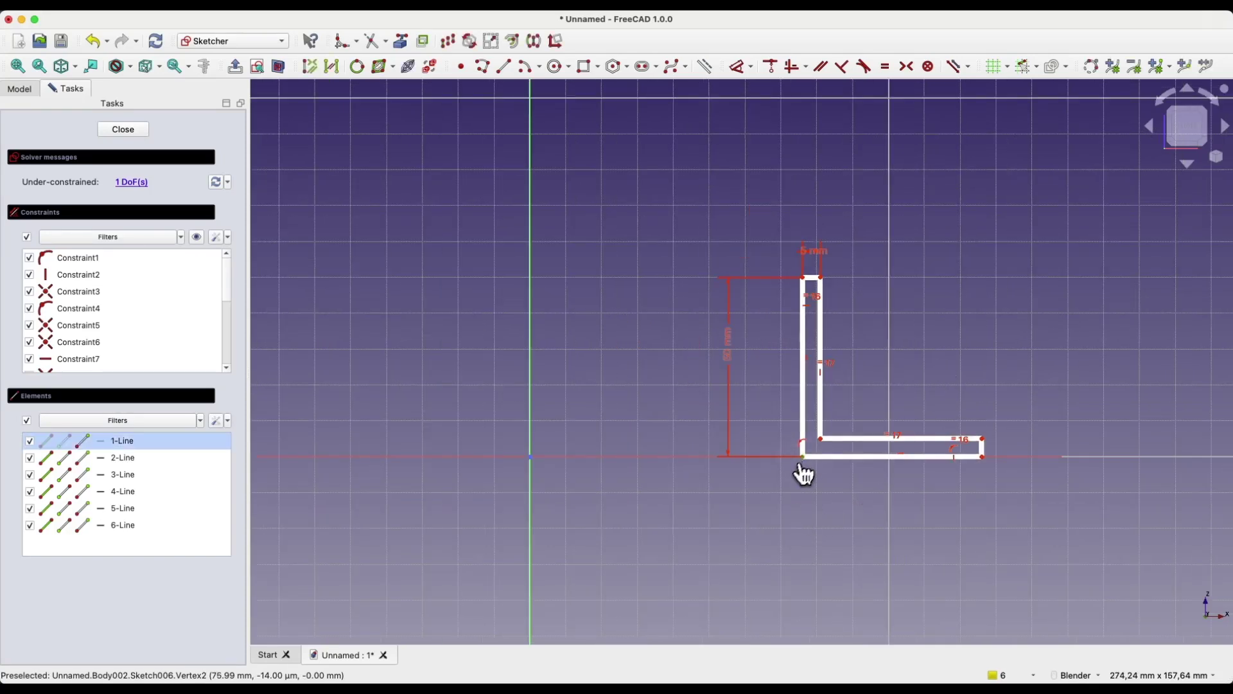
key("d")
left_click(670, 538)
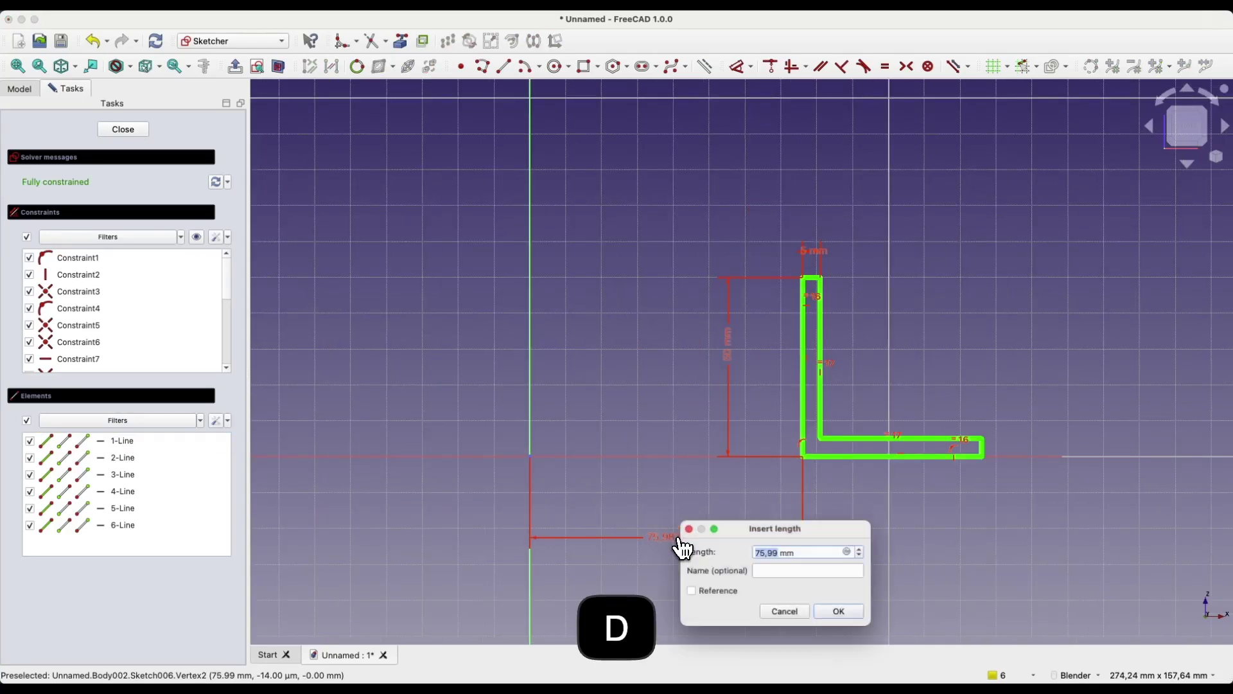
type("100")
key("Return")
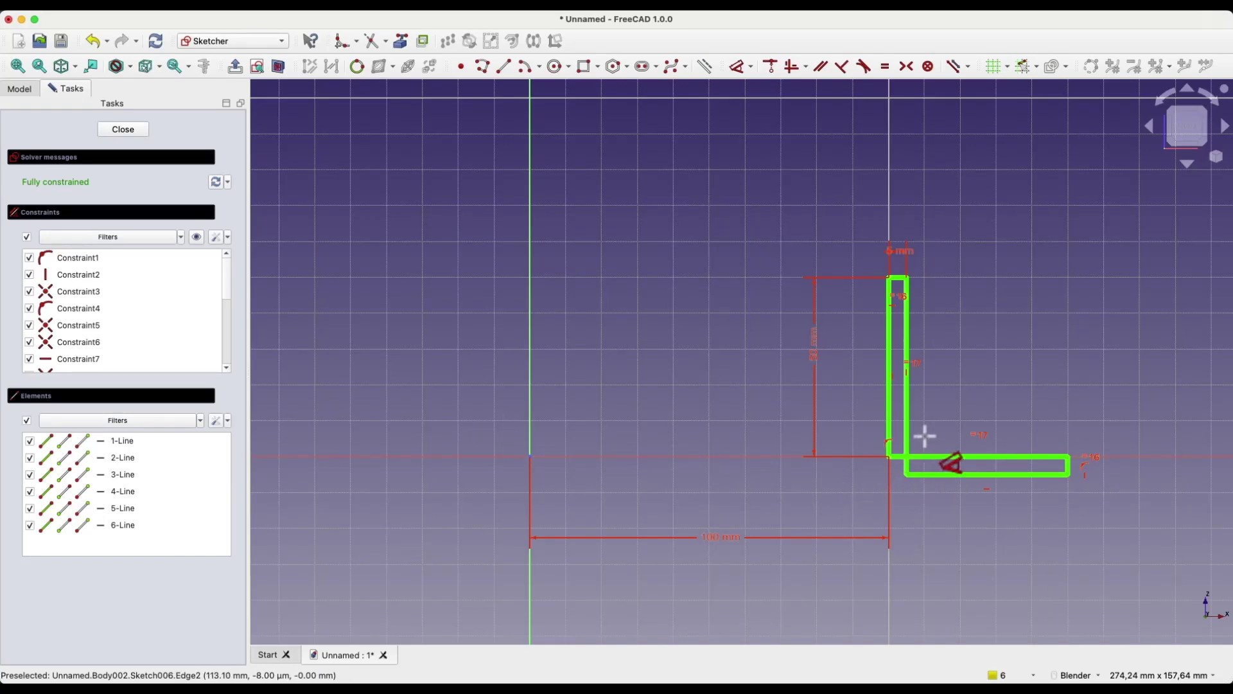
- Delete the vertical constraint on the base's short end edge
middle_click_drag(907, 478, 852, 515, "shift")
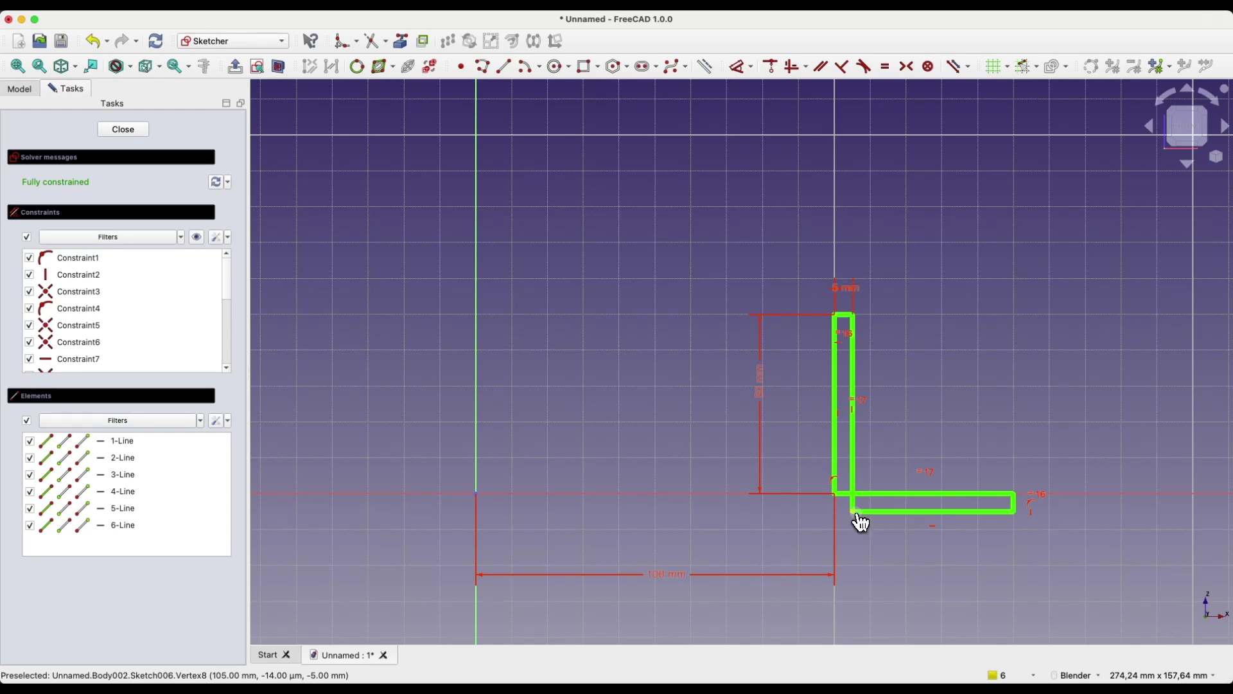
scroll(1025, 504, "up", 4)
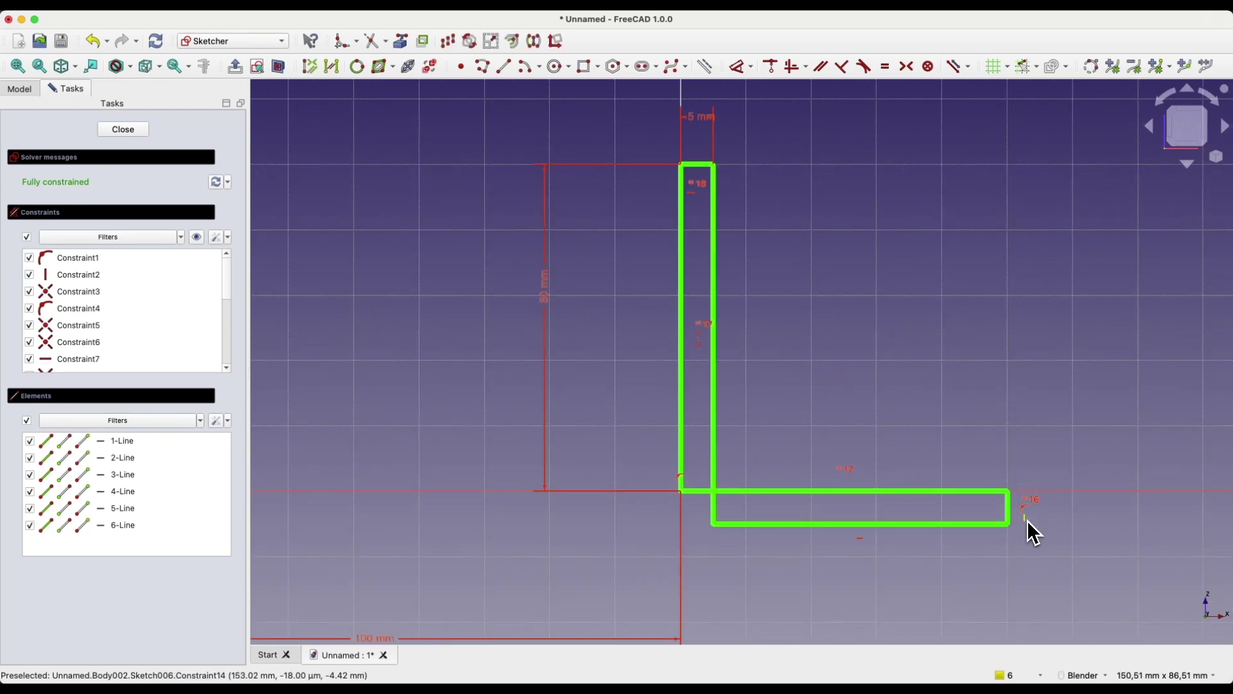
key("BackSpace")
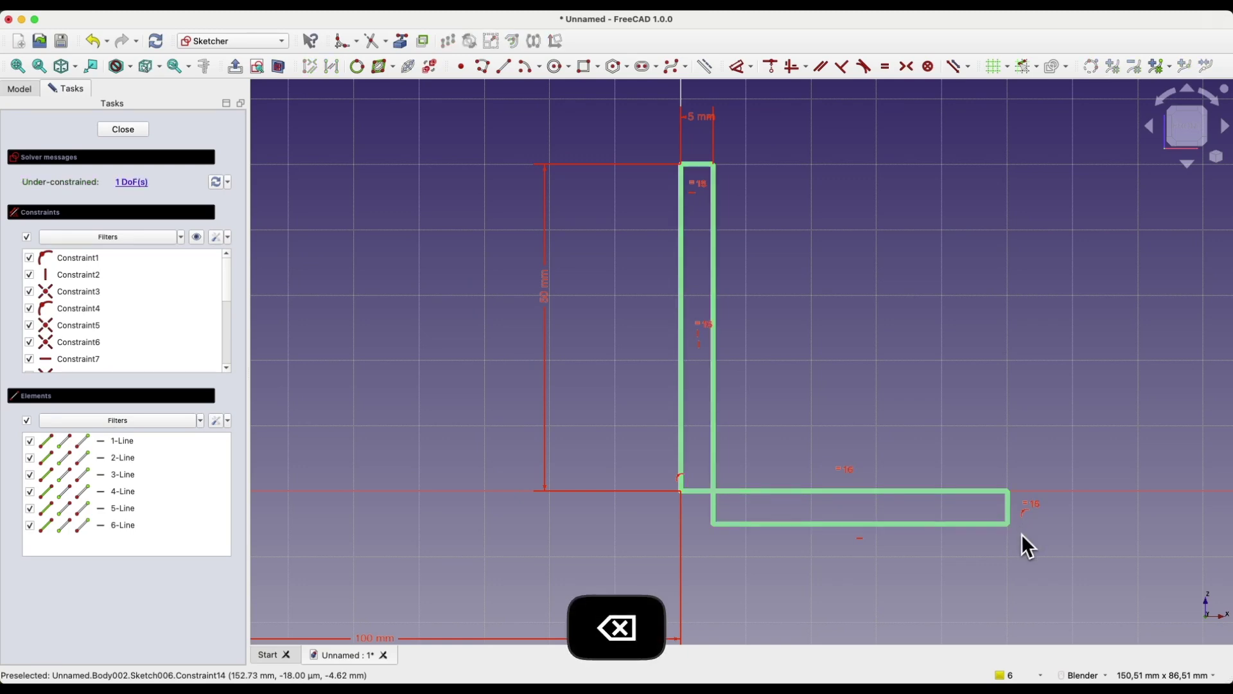
- Move the free corner of the base's flipped edge back above the horizontal axis and constrain the short end edge to vertical
left_click_drag(1011, 523, 957, 454)
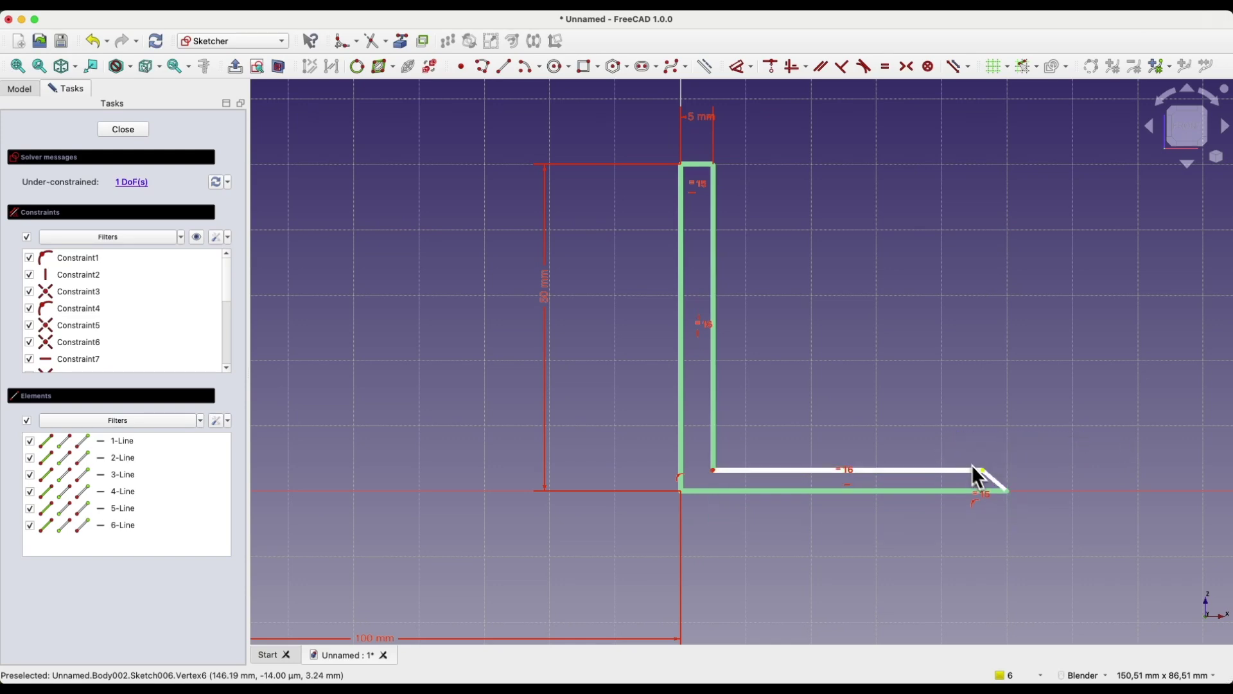
left_click(1001, 490)
mouse_move(989, 482)
left_mouse_down()
mouse_move(1007, 475)
mouse_move(1001, 465)
left_mouse_up()
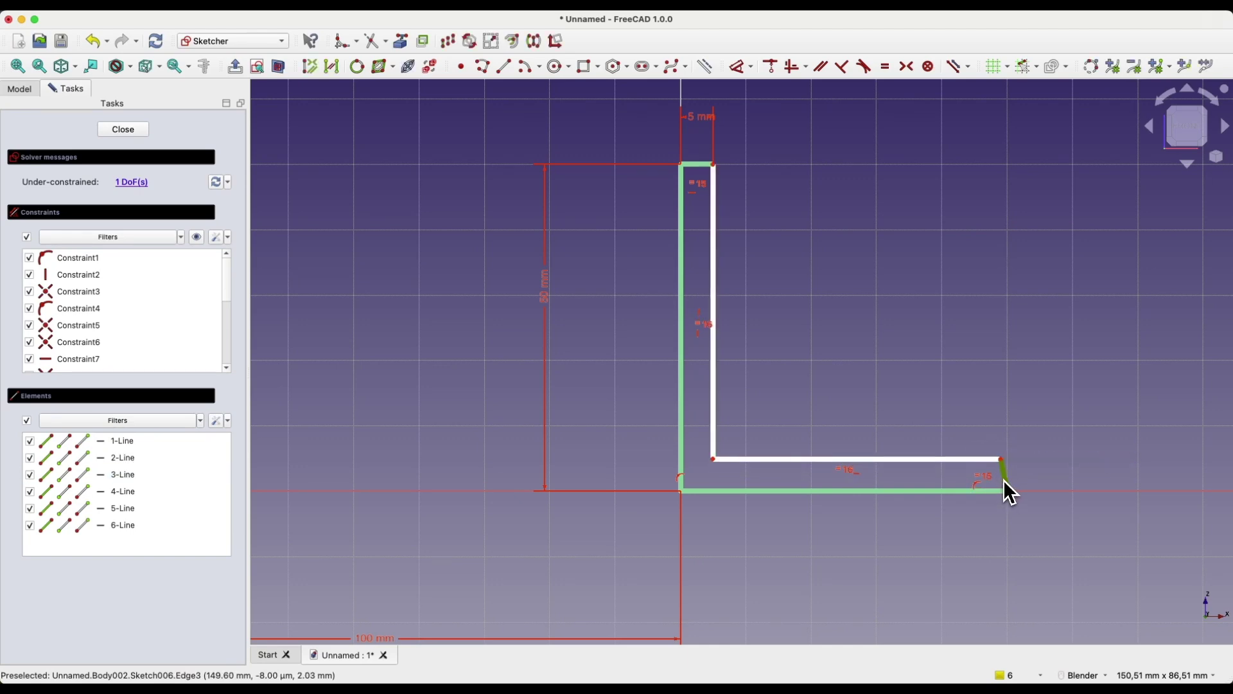
left_click(793, 72)
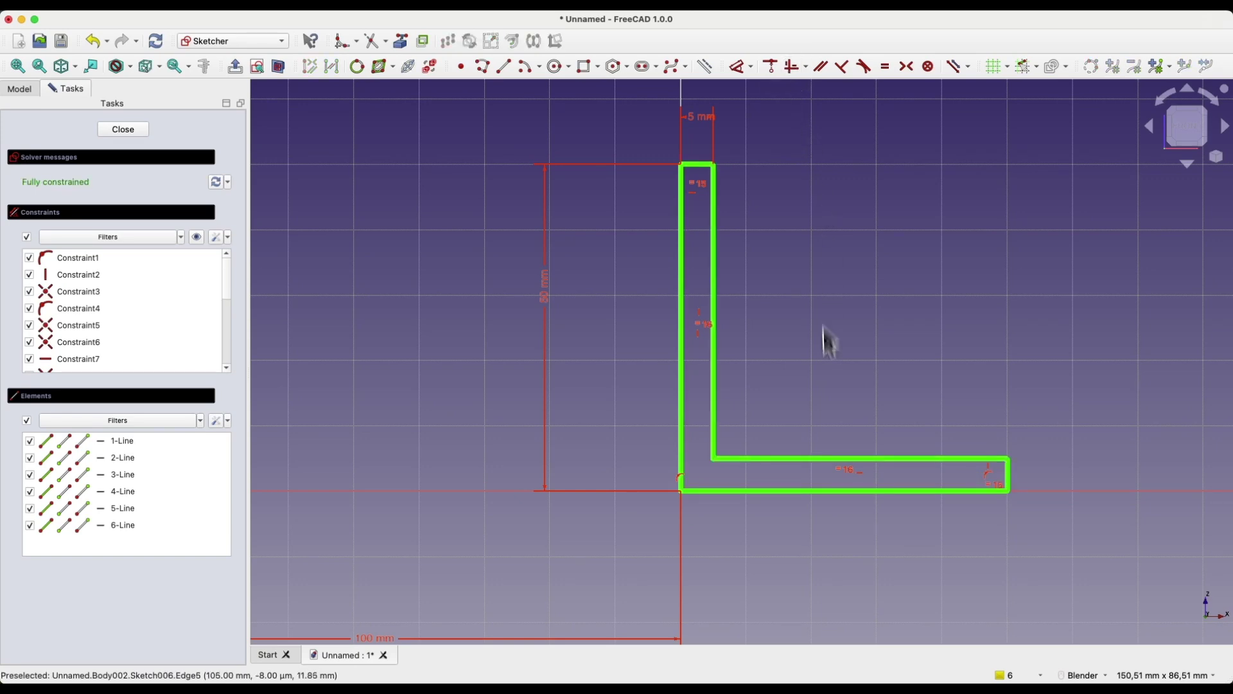
- Finish the L-shaped profile sketch and pad it 100 mm
left_click(139, 133)
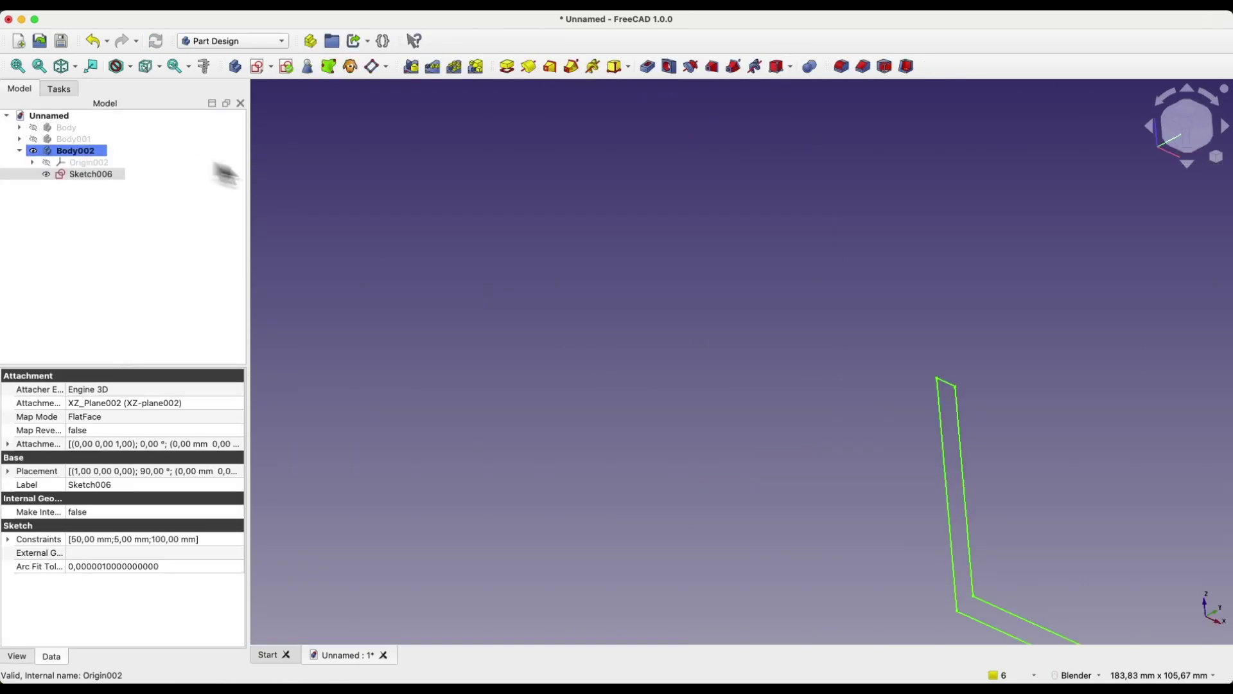
left_click(505, 67)
type("10")
key("Return")
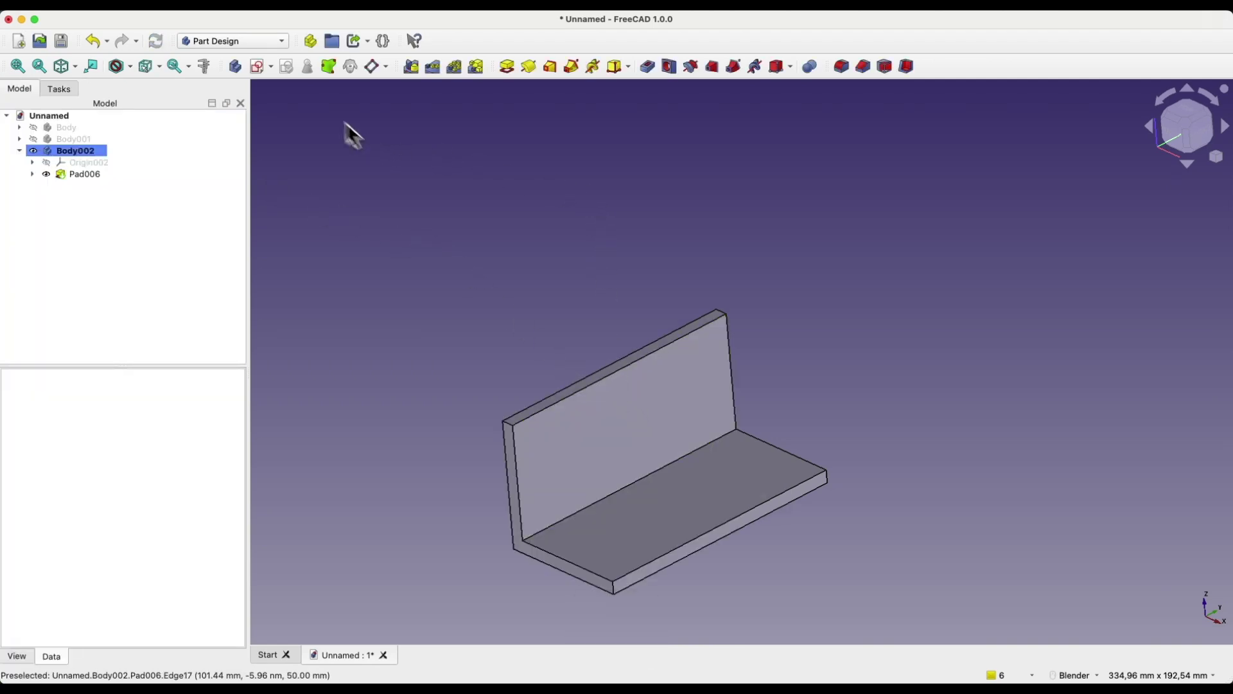
- Start a new sketch on the XY plane and link the bracket's outer upright edge as external geometry
left_click(260, 67)
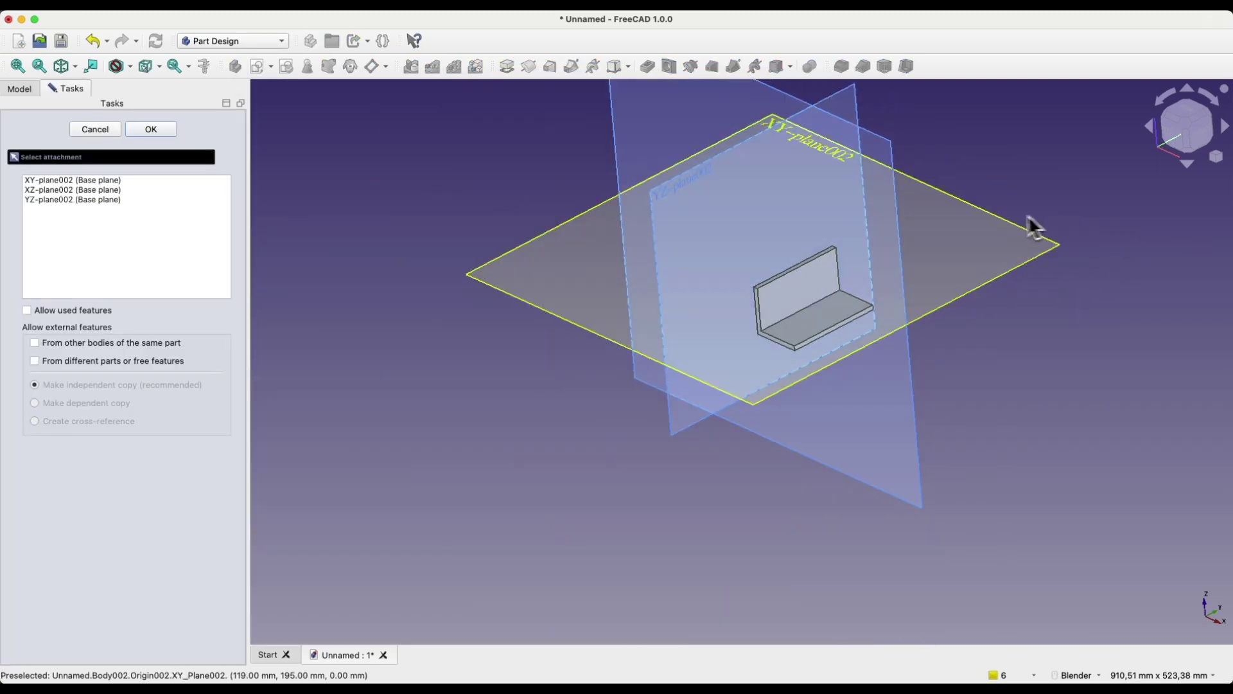
left_click(999, 230)
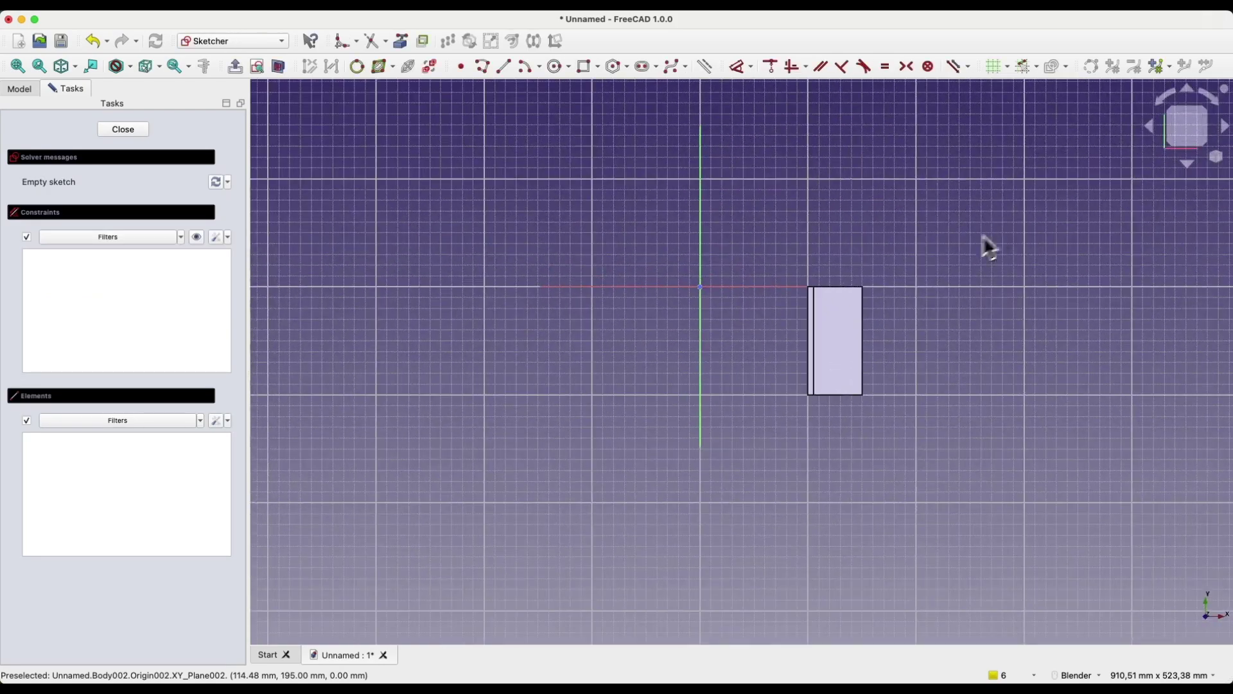
scroll(901, 287, "up", 2)
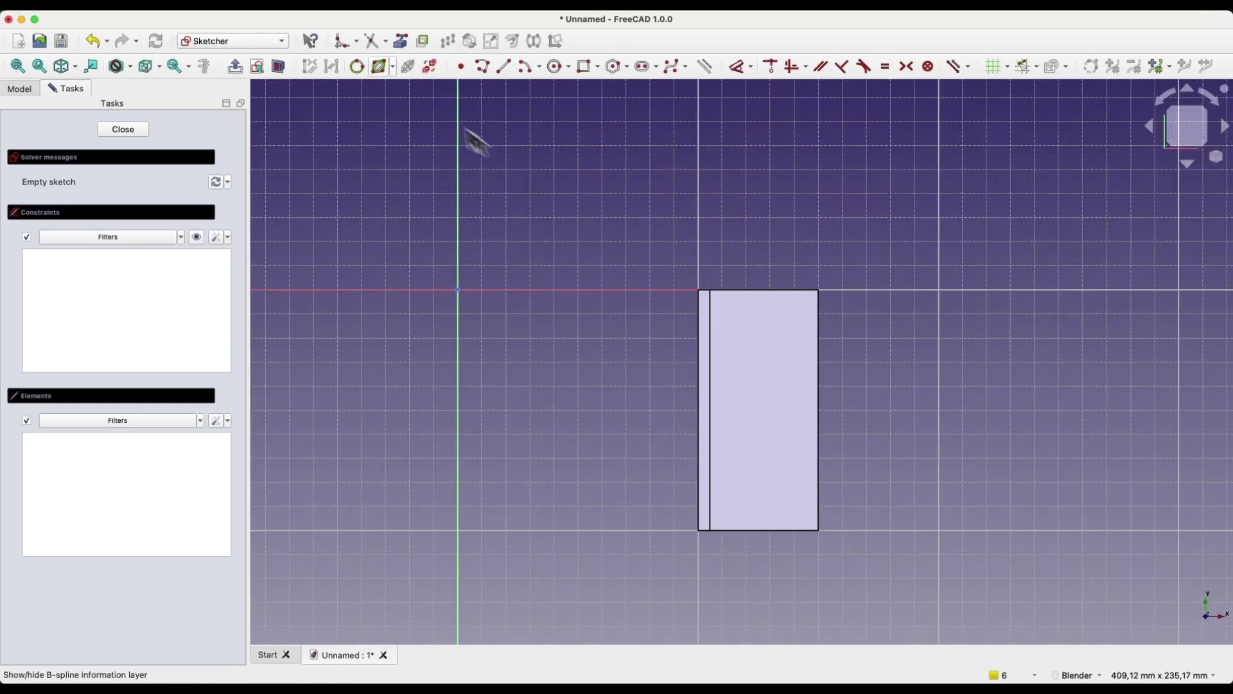
left_click(400, 45)
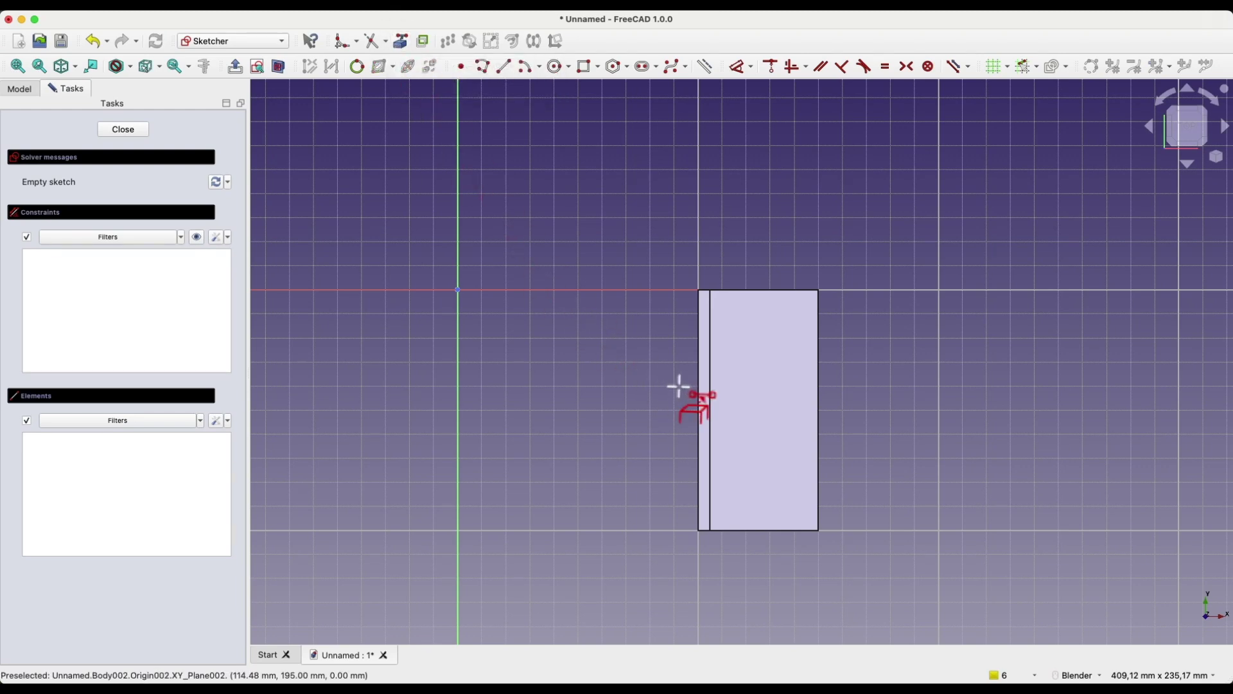
left_click(698, 373)
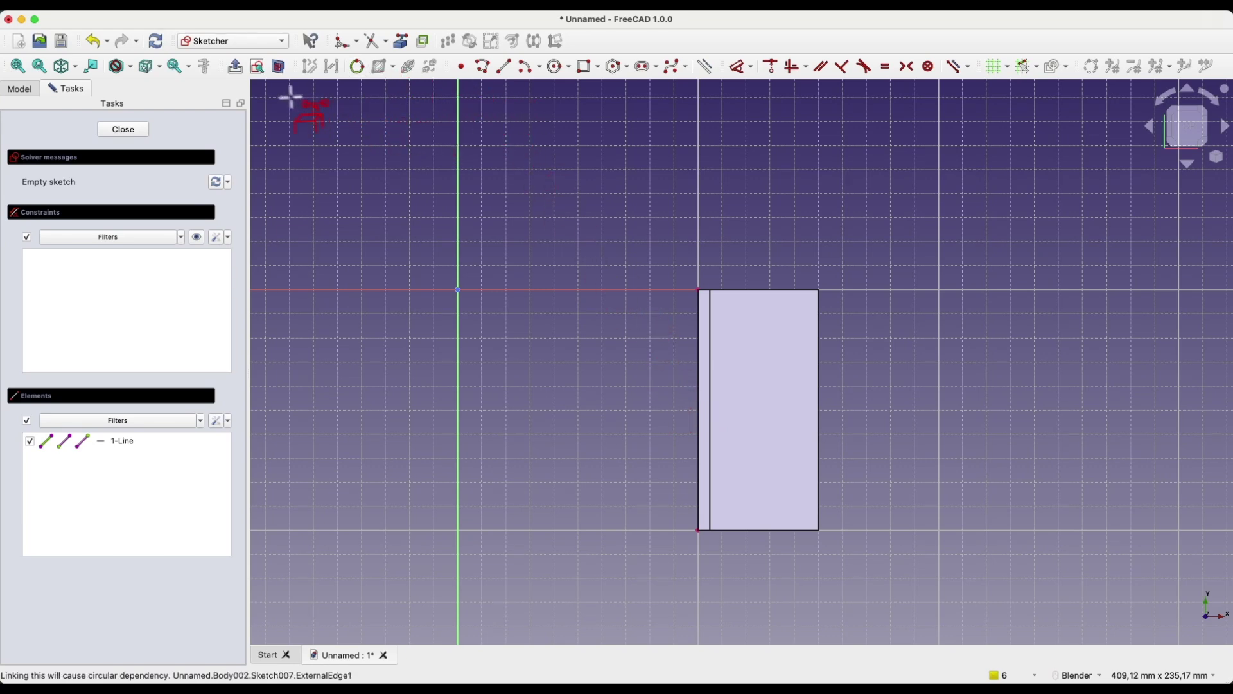
key("Escape")
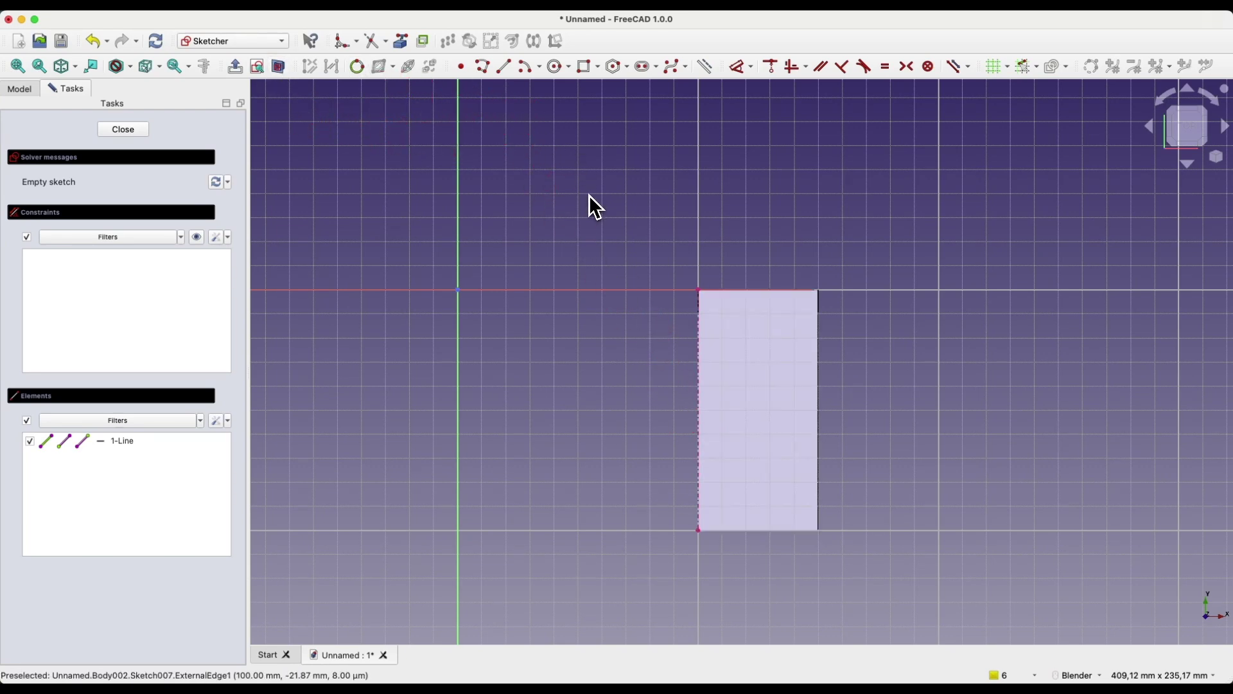
- Draw a 60 by 40 mm centered rectangle on the midpoint of the linked external edge and finish the sketch
left_click(598, 68)
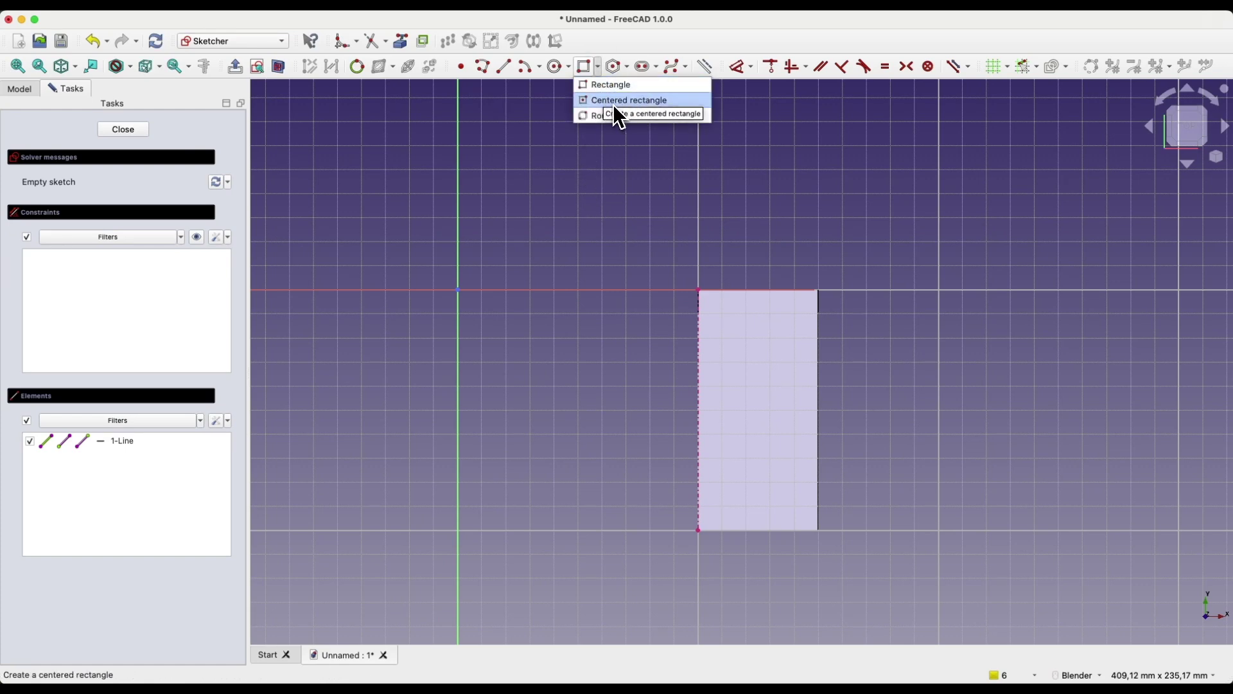
left_click(605, 103)
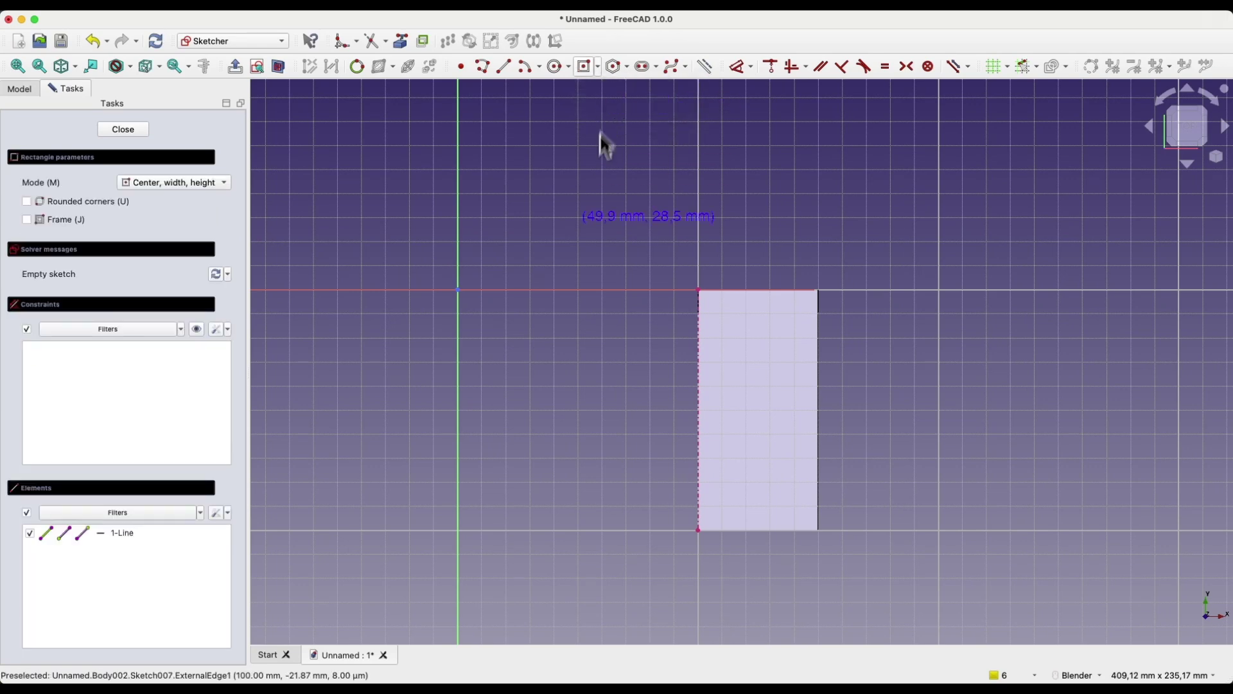
left_click(699, 410)
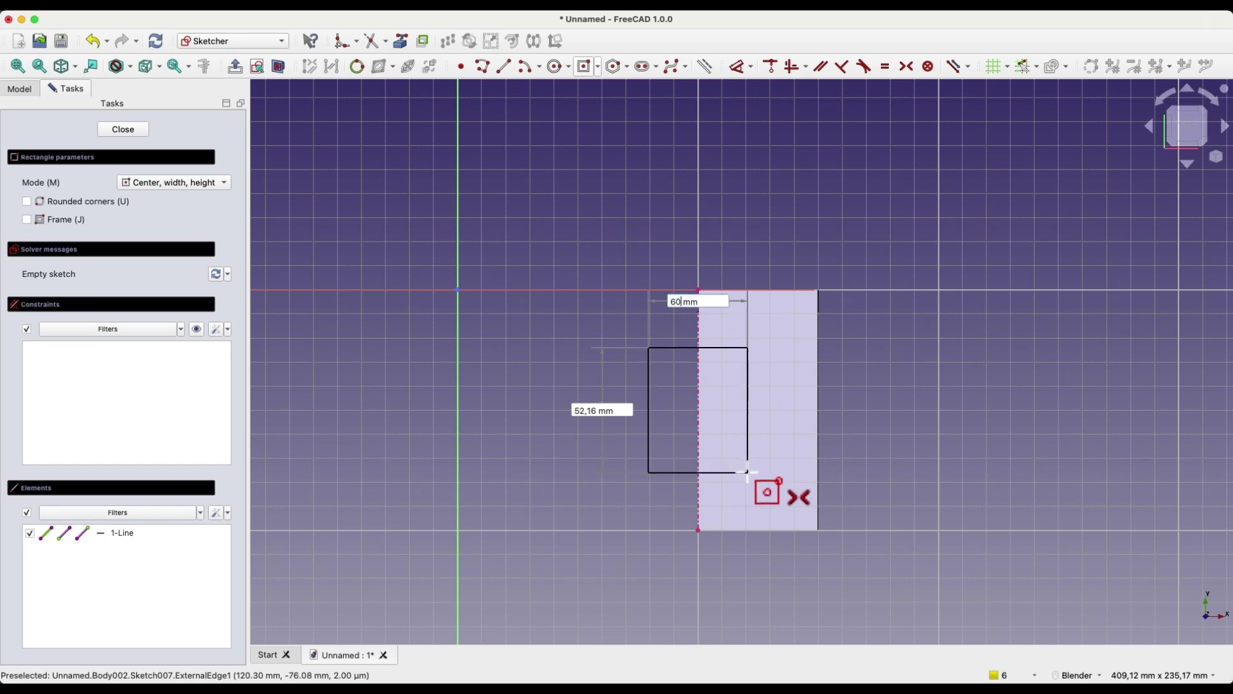
key("Tab")
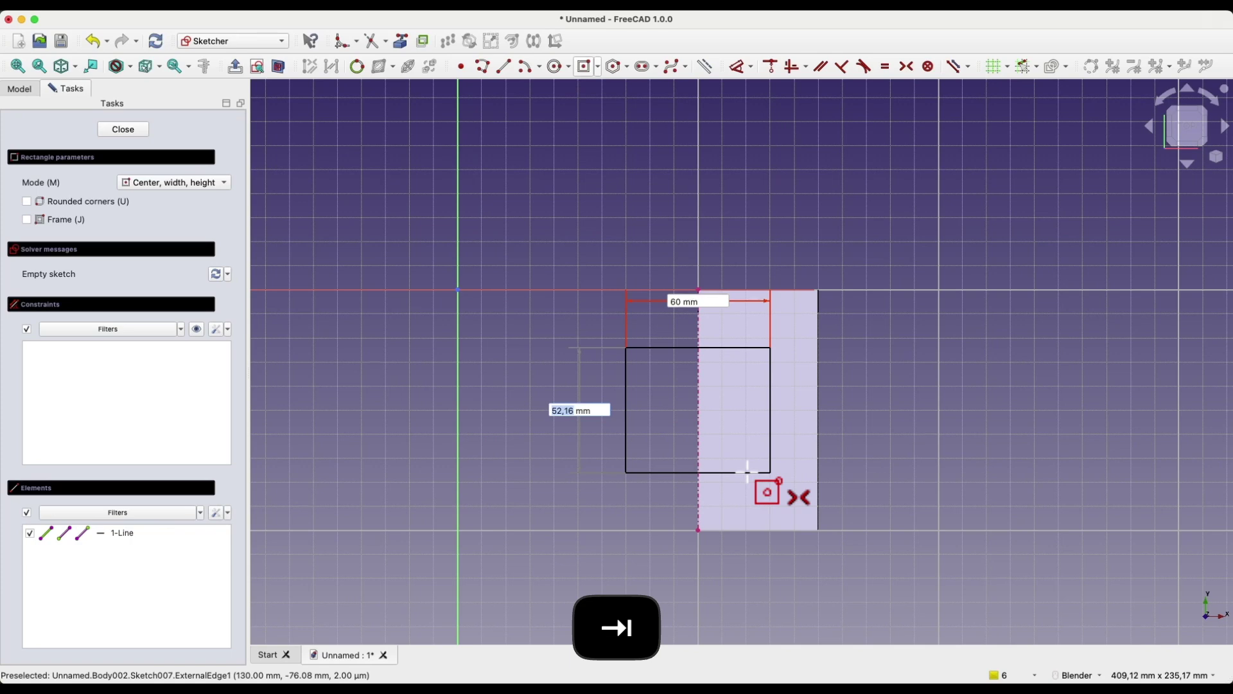
type("40")
key("Tab")
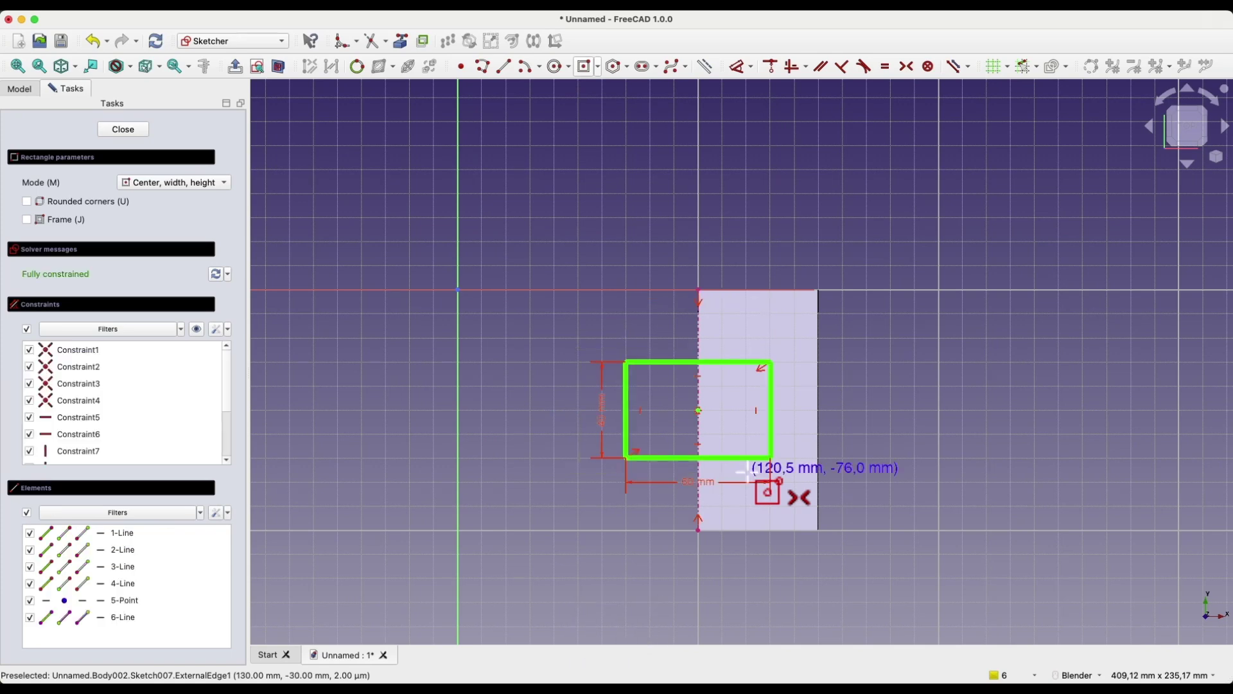
scroll(699, 411, "up", 5)
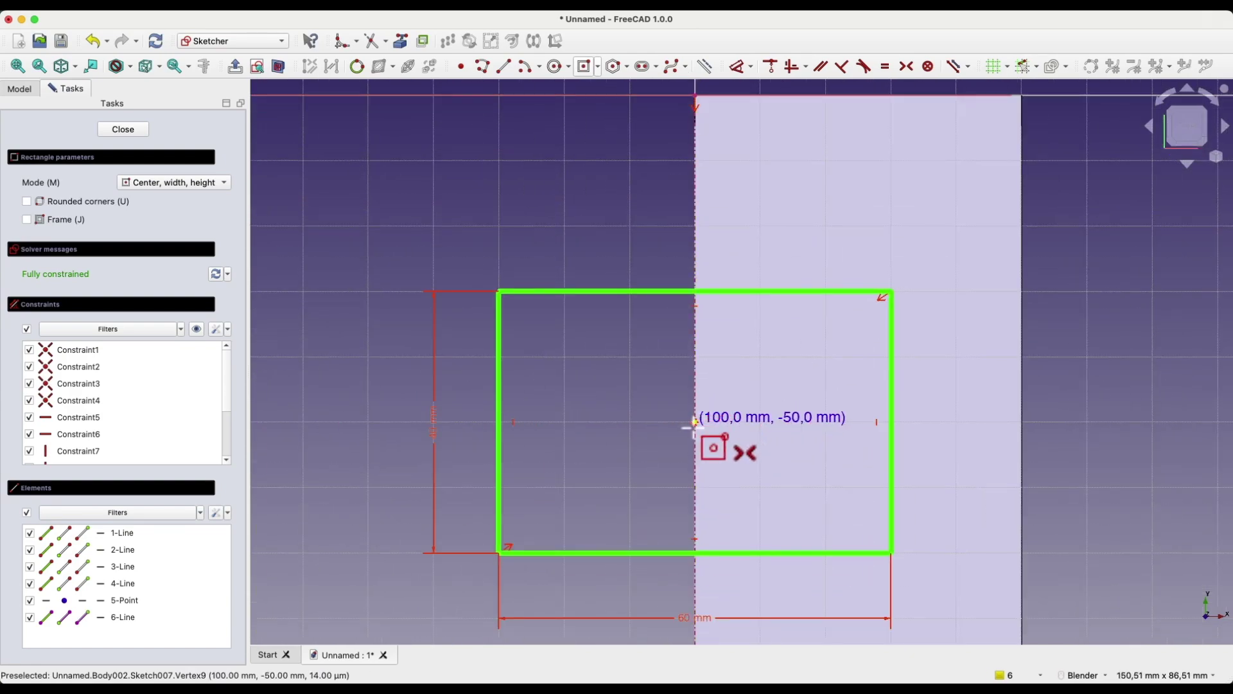
scroll(695, 421, "up", 1)
scroll(693, 422, "down", 3)
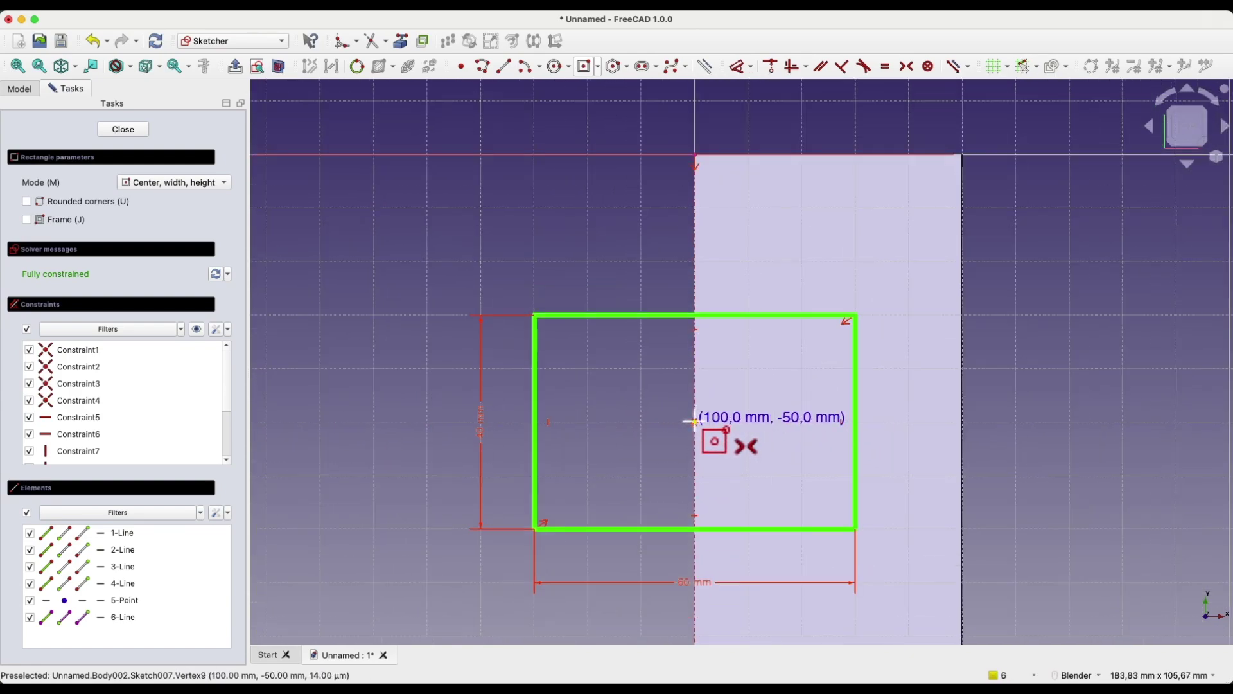
scroll(692, 422, "down", 2)
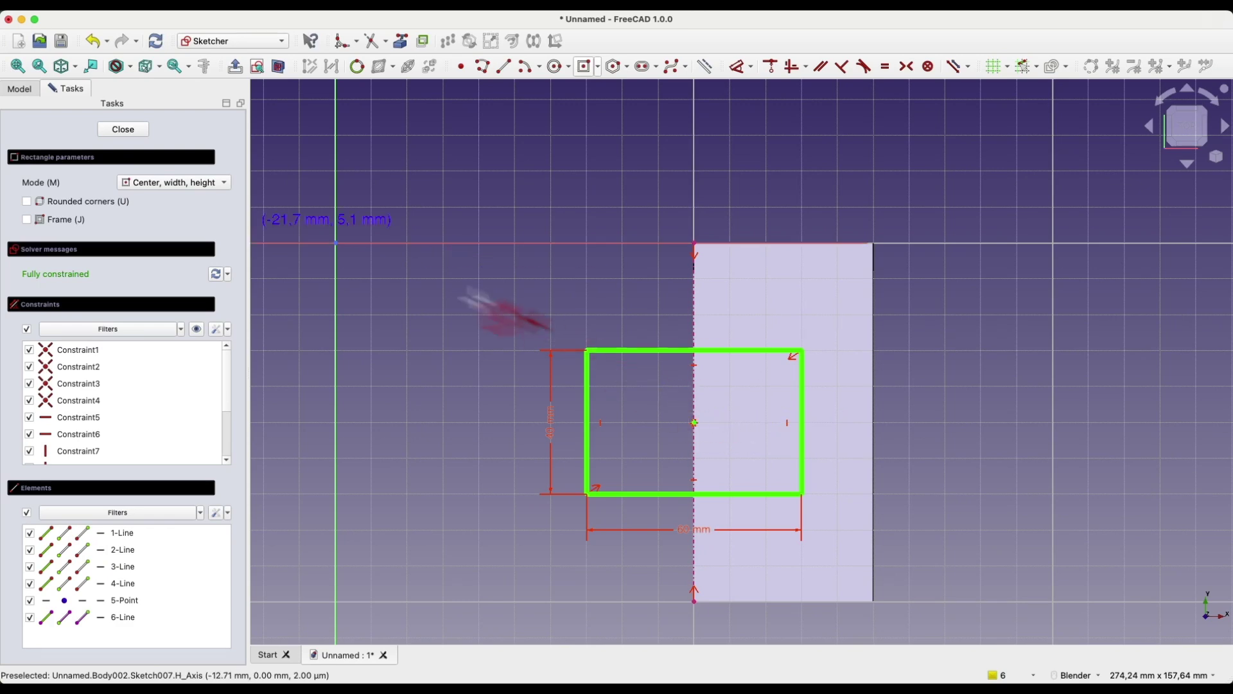
left_click(143, 131)
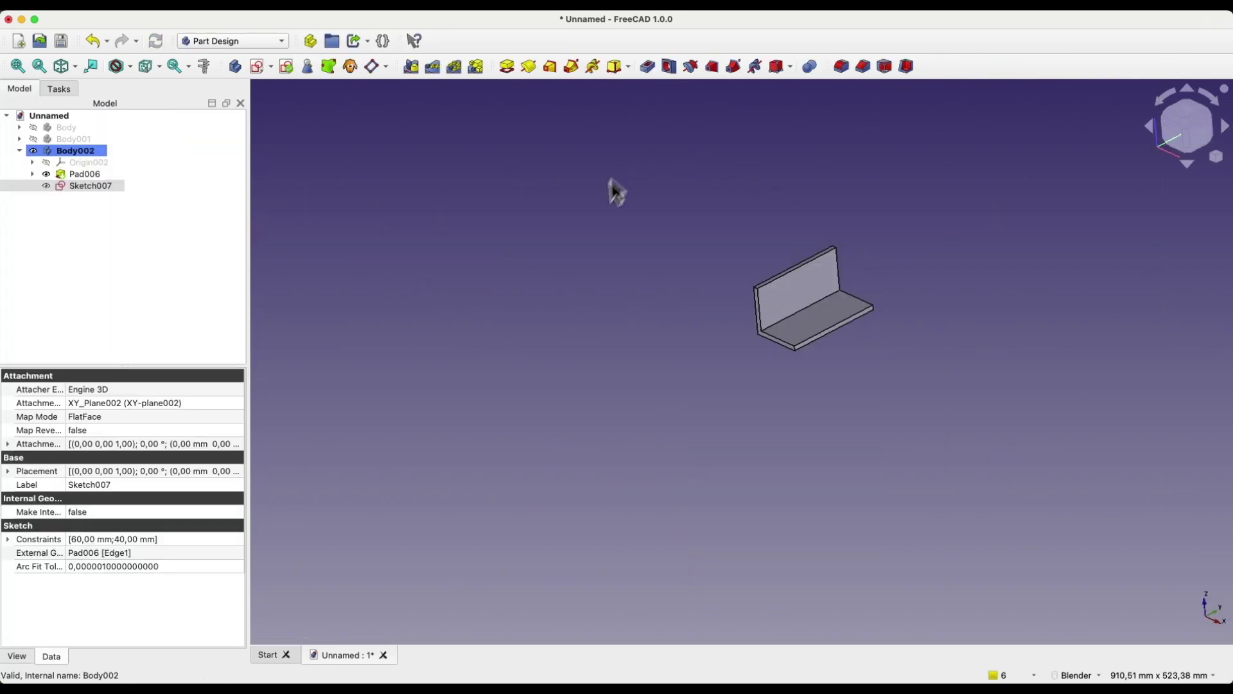
- Pocket the rectangle sketch through all in the reversed direction to cut an opening through the middle of the L-shaped bracket
middle_click_drag(676, 311, 750, 332)
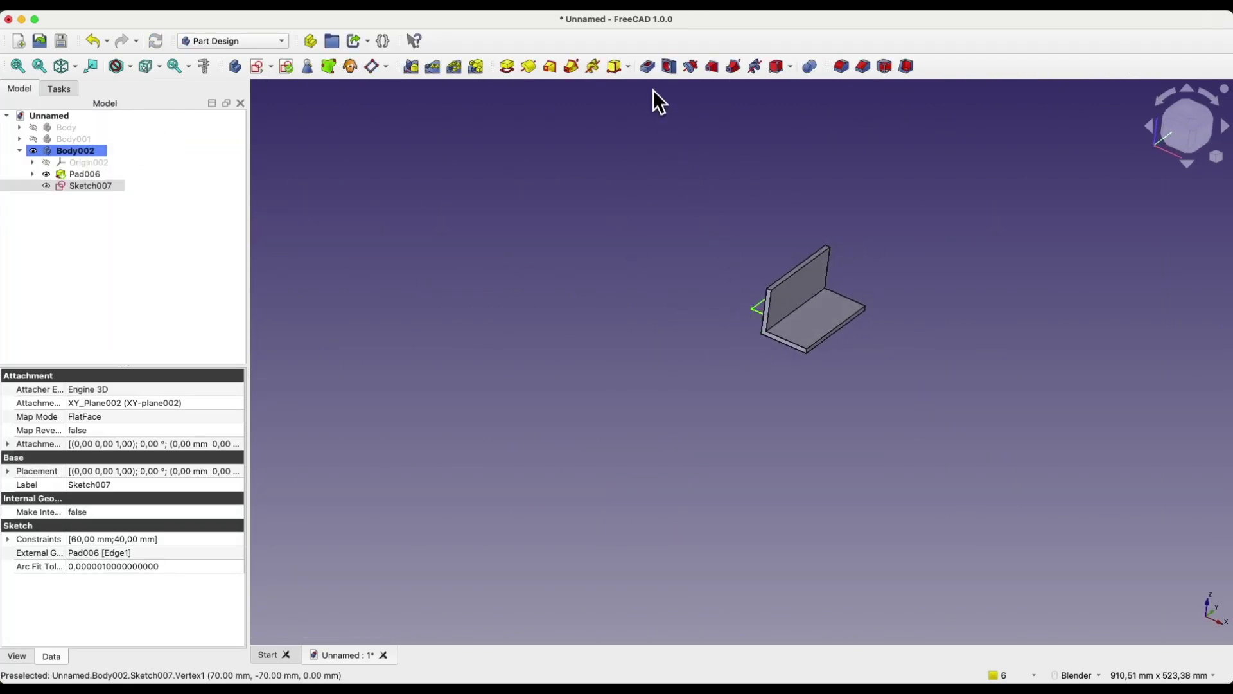
left_click(649, 68)
left_click(143, 185)
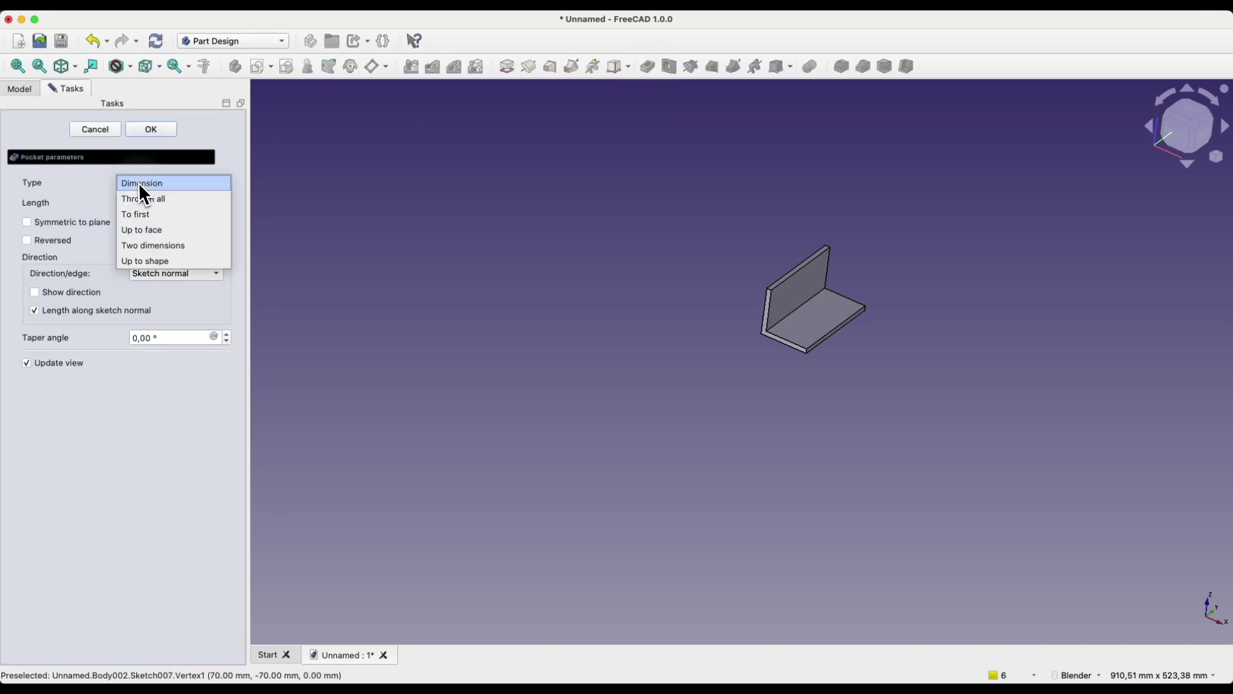
left_click(139, 198)
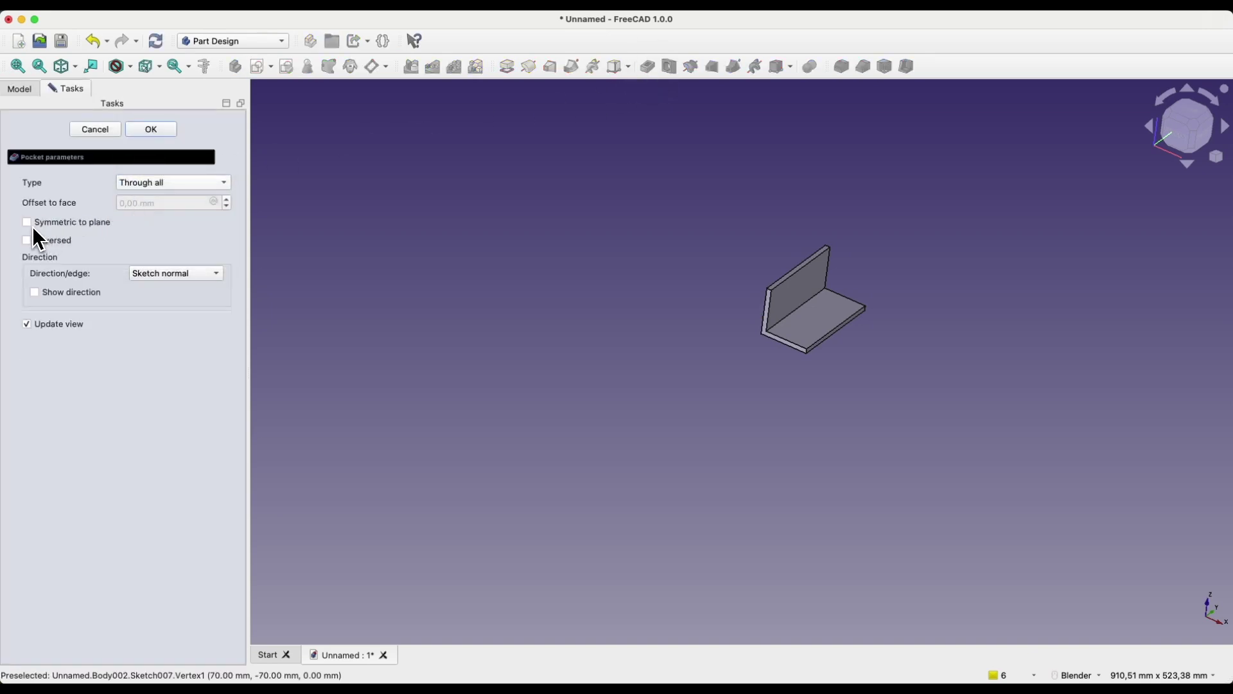
left_click(28, 242)
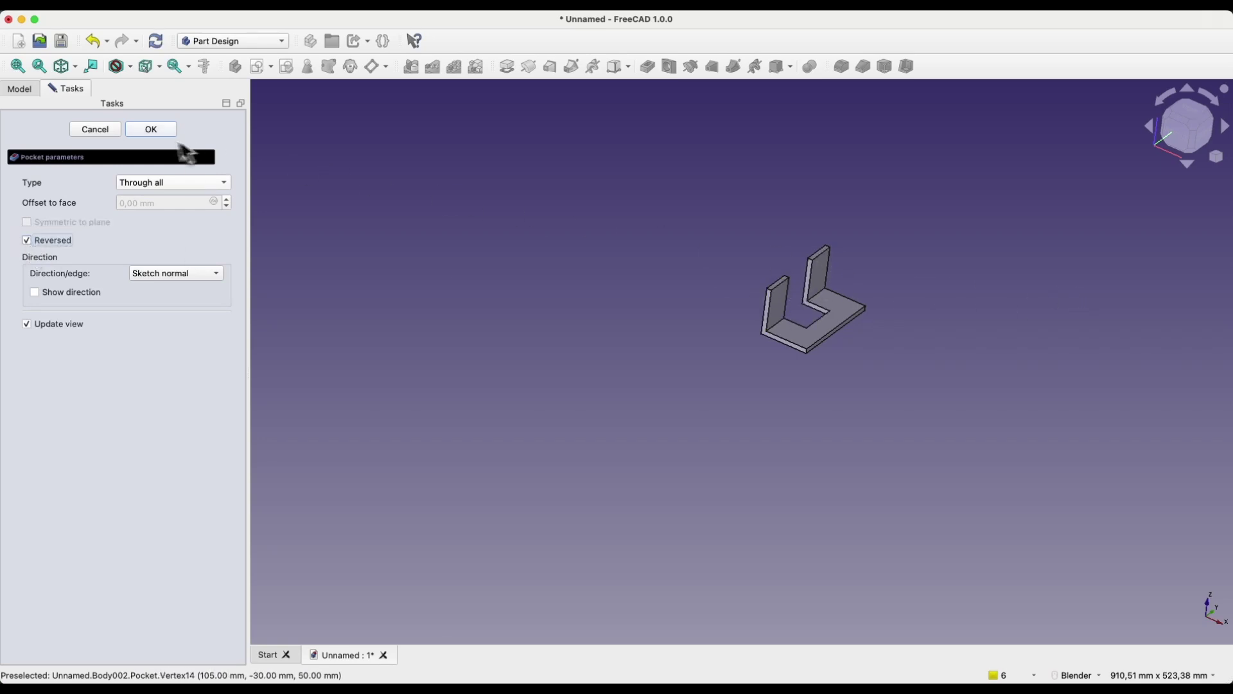
left_click(147, 136)
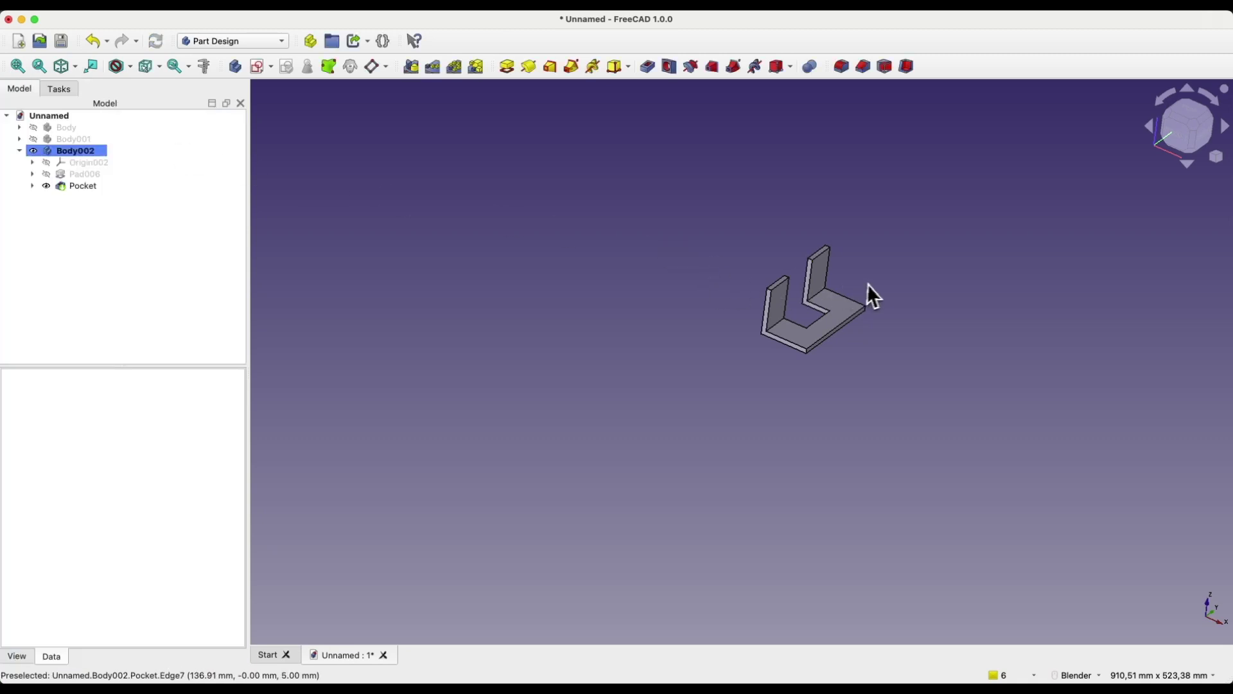
- Examine the inner faces of the bracket's base and uprights and the base planes available for a new sketch
scroll(870, 291, "up", 4)
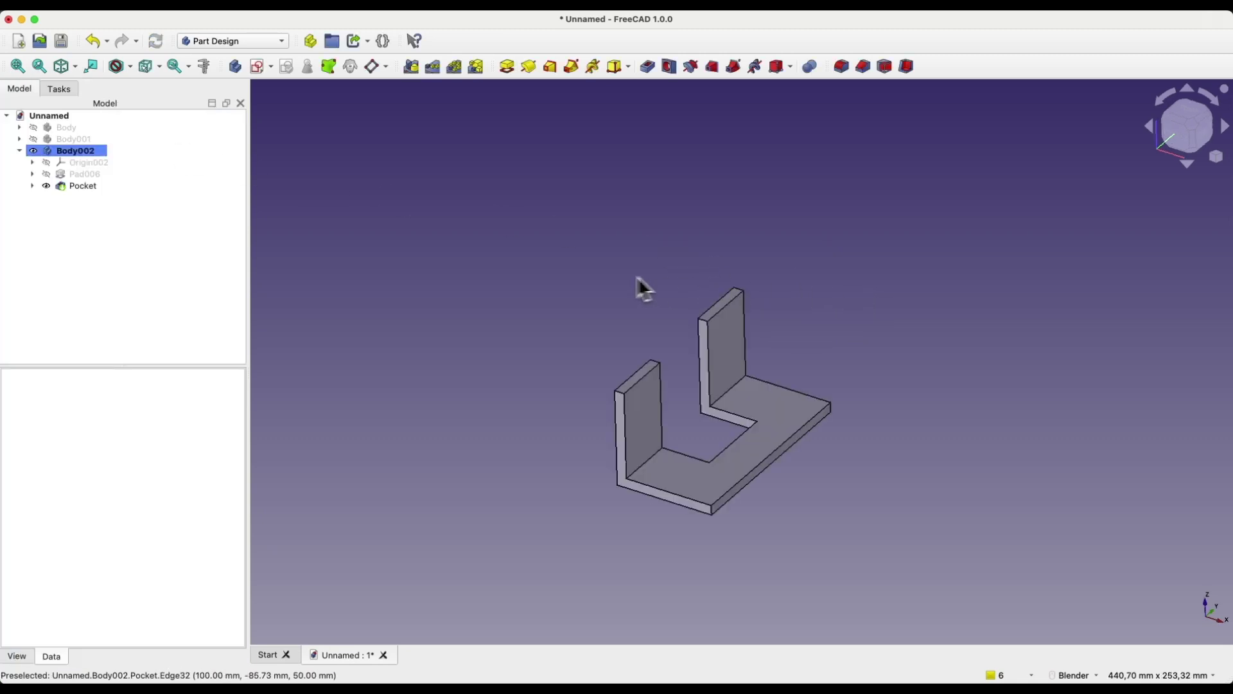
left_click(640, 438)
left_click(665, 457)
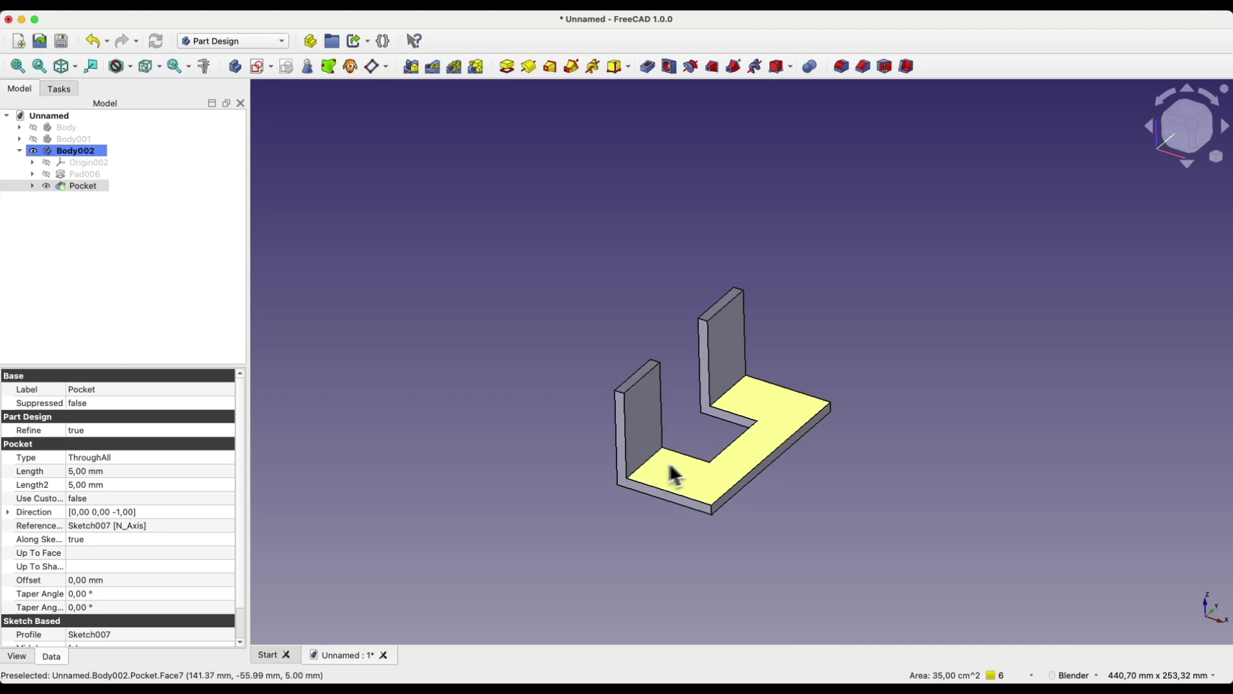
left_click(738, 348)
left_click(747, 350)
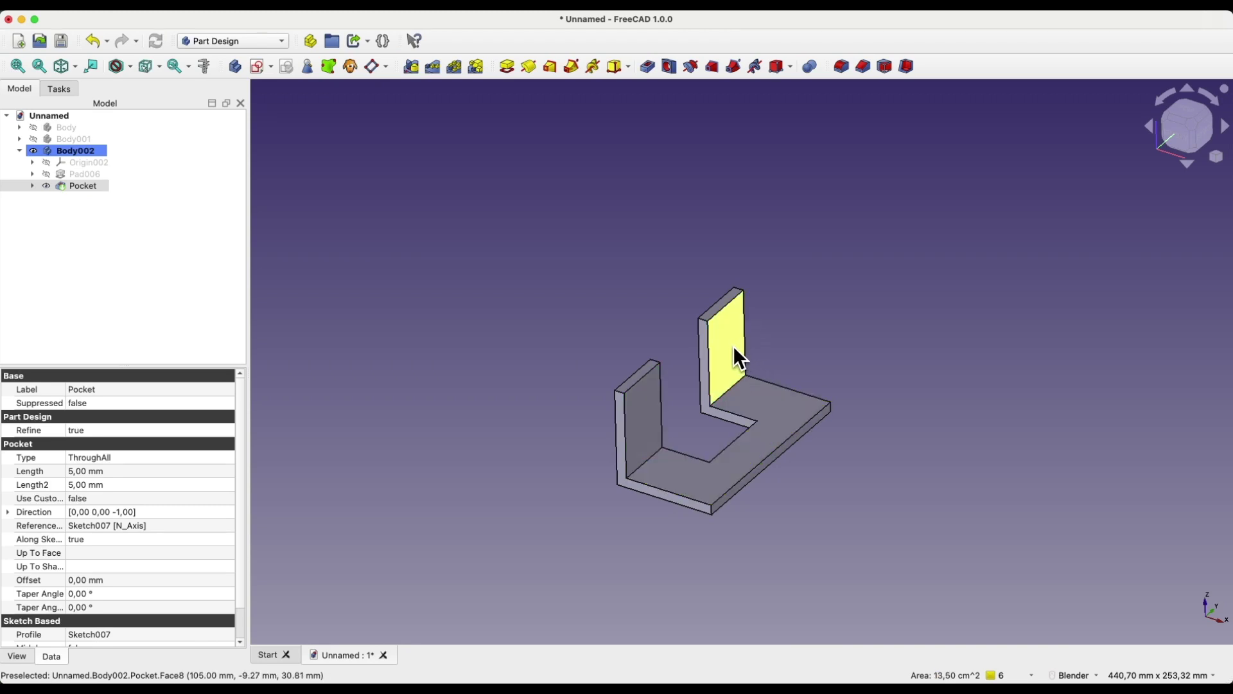
left_click(728, 339)
left_click(755, 398)
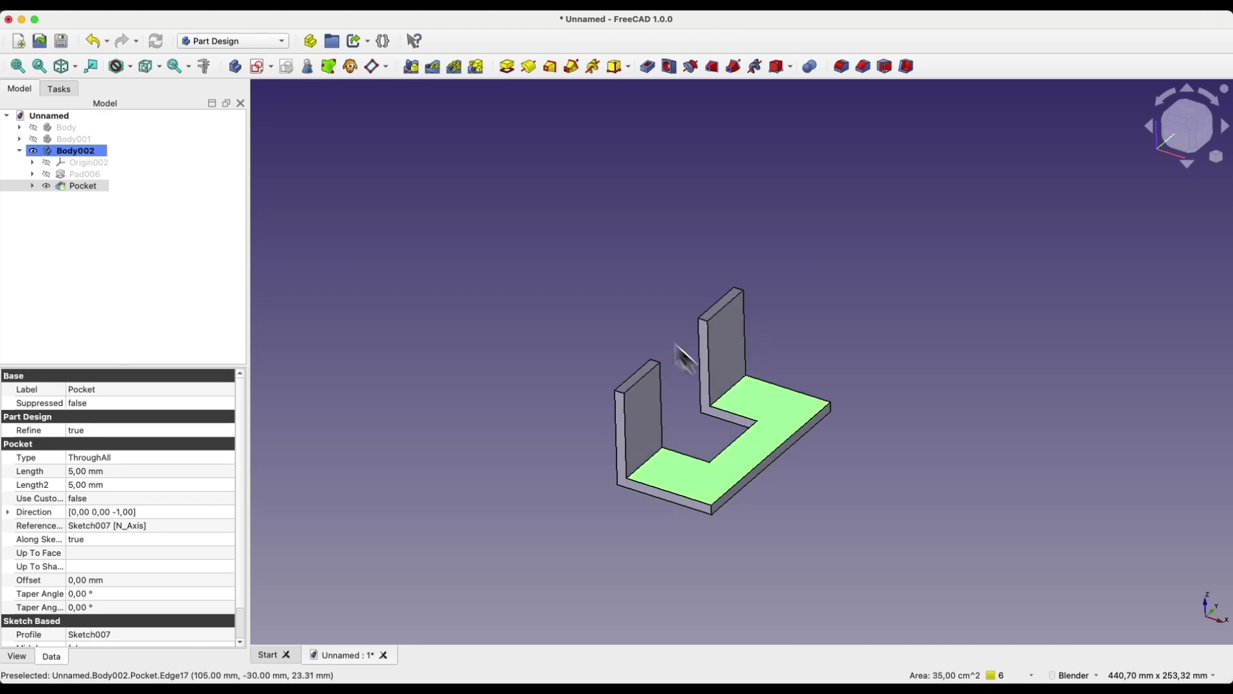
left_click(593, 273)
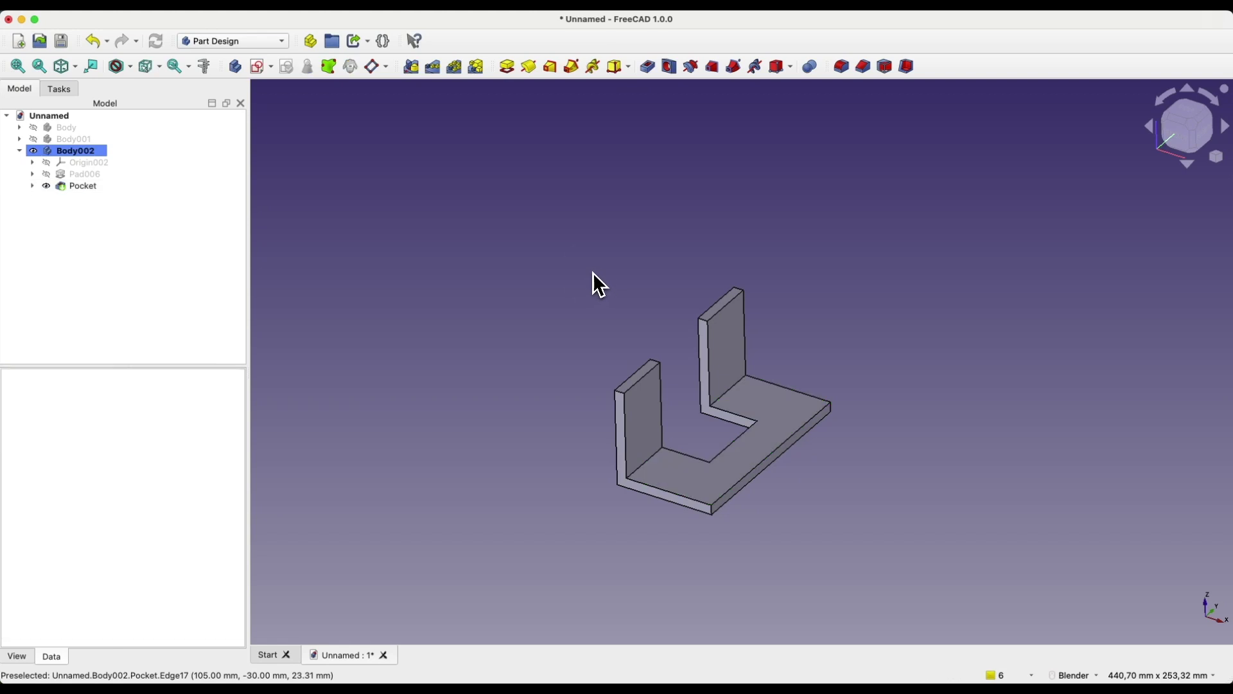
left_click(259, 75)
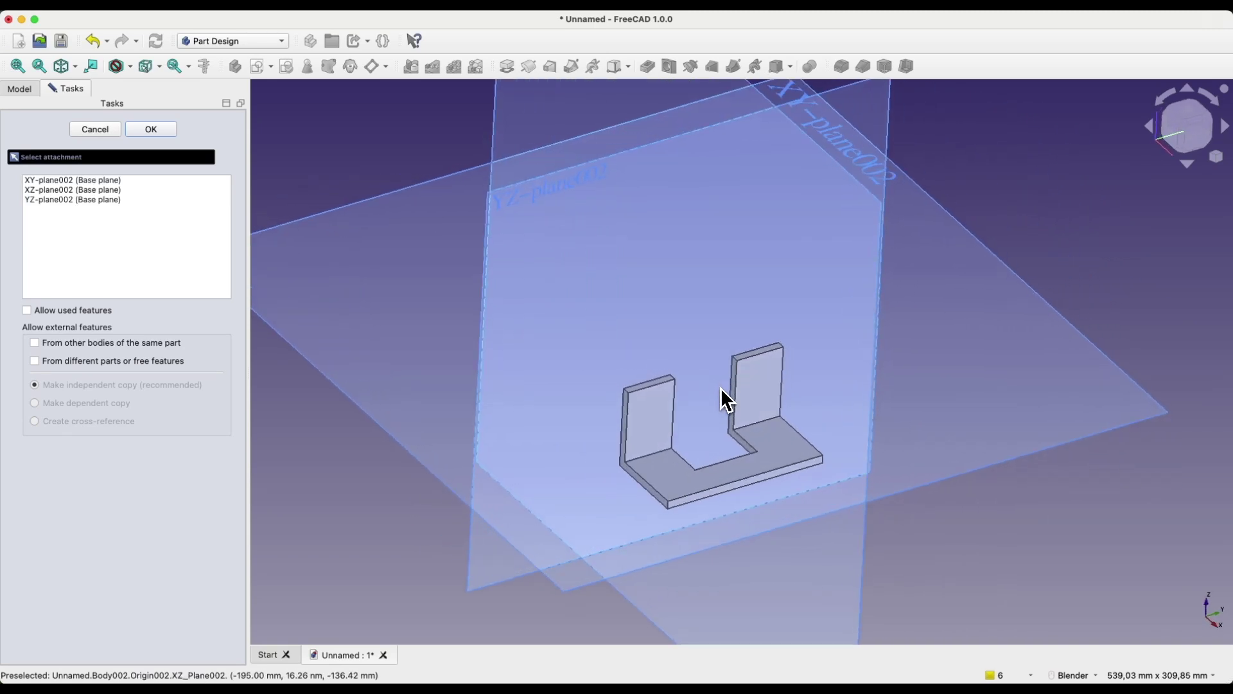
left_click(109, 134)
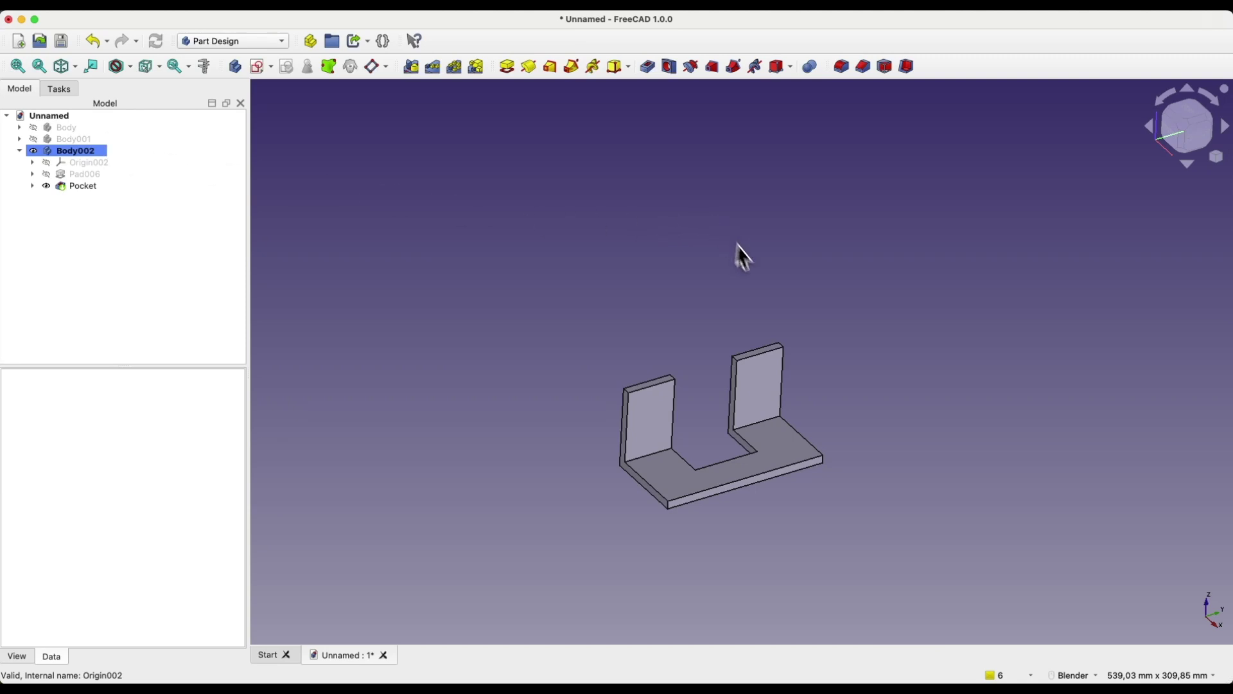
- Create a datum plane from the two inner top corners of the nearer upright, using the Inertia 2-3 attachment mode
scroll(636, 395, "up", 3)
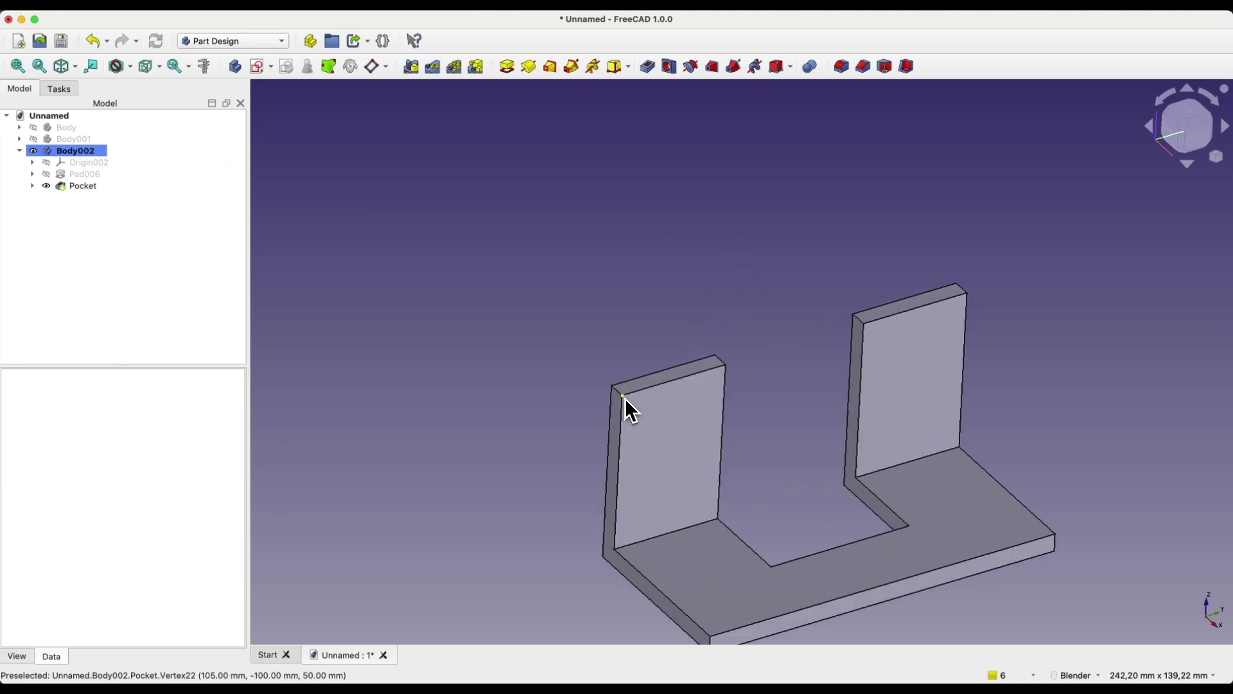
left_click(624, 396)
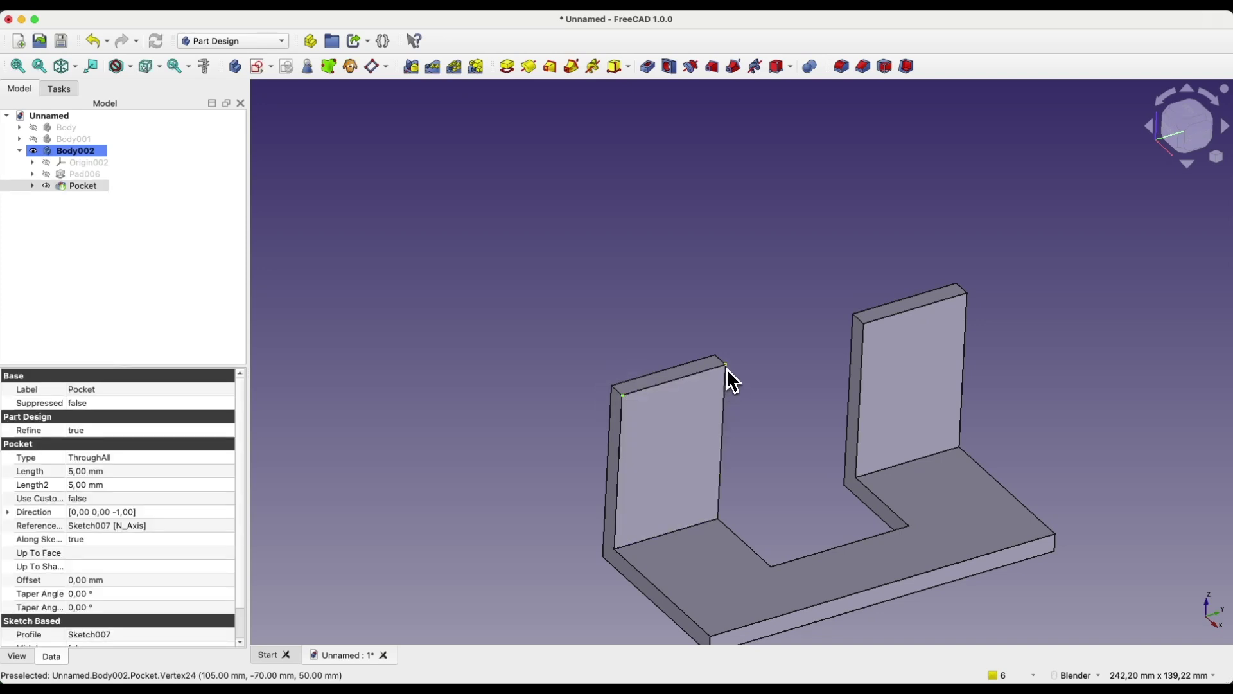
left_click(727, 367, "ctrl")
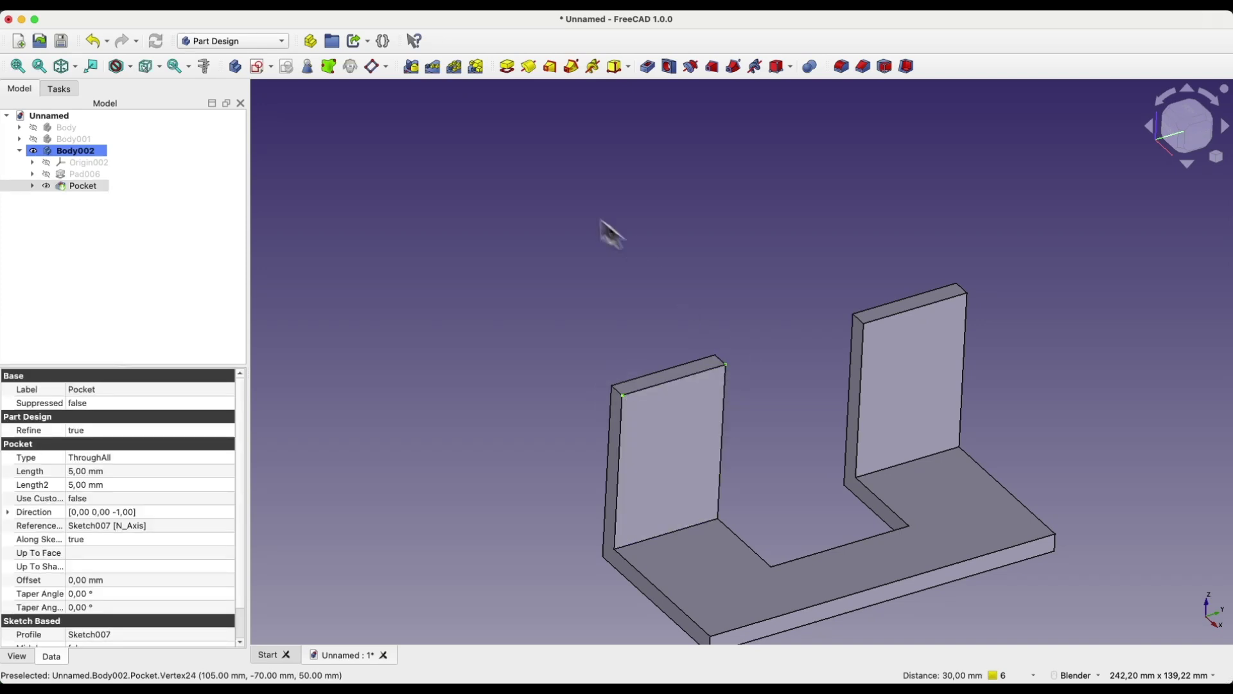
left_click(371, 67)
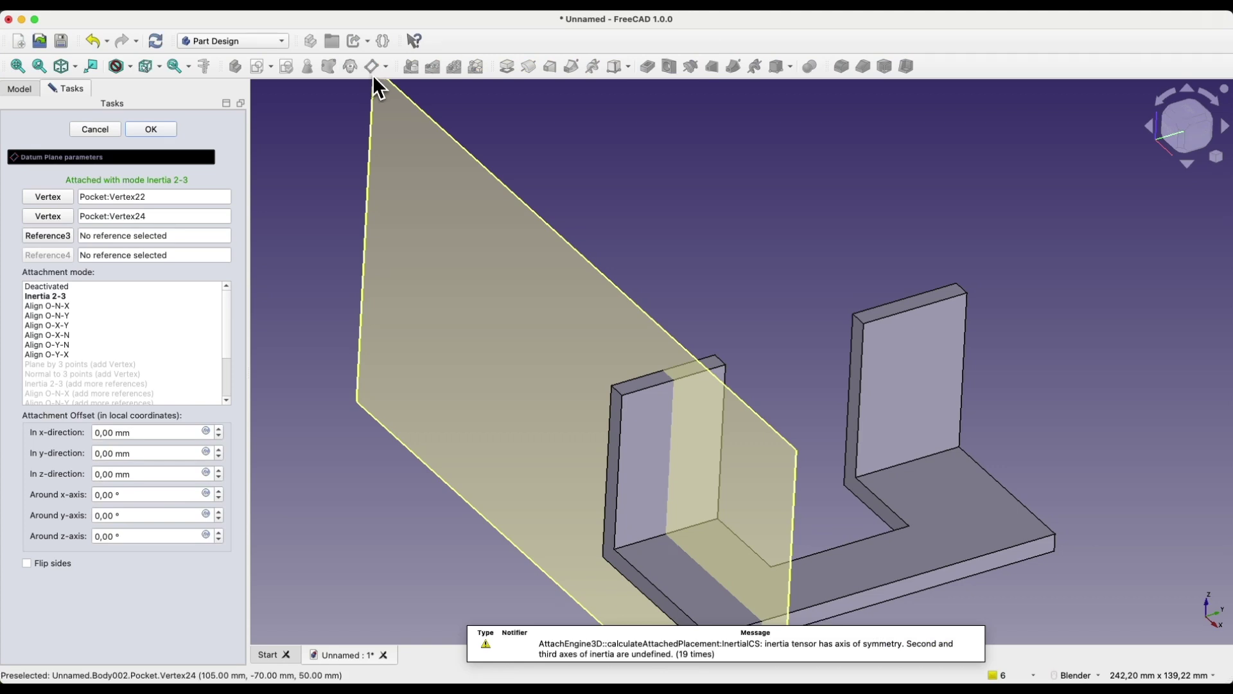
left_click(155, 130)
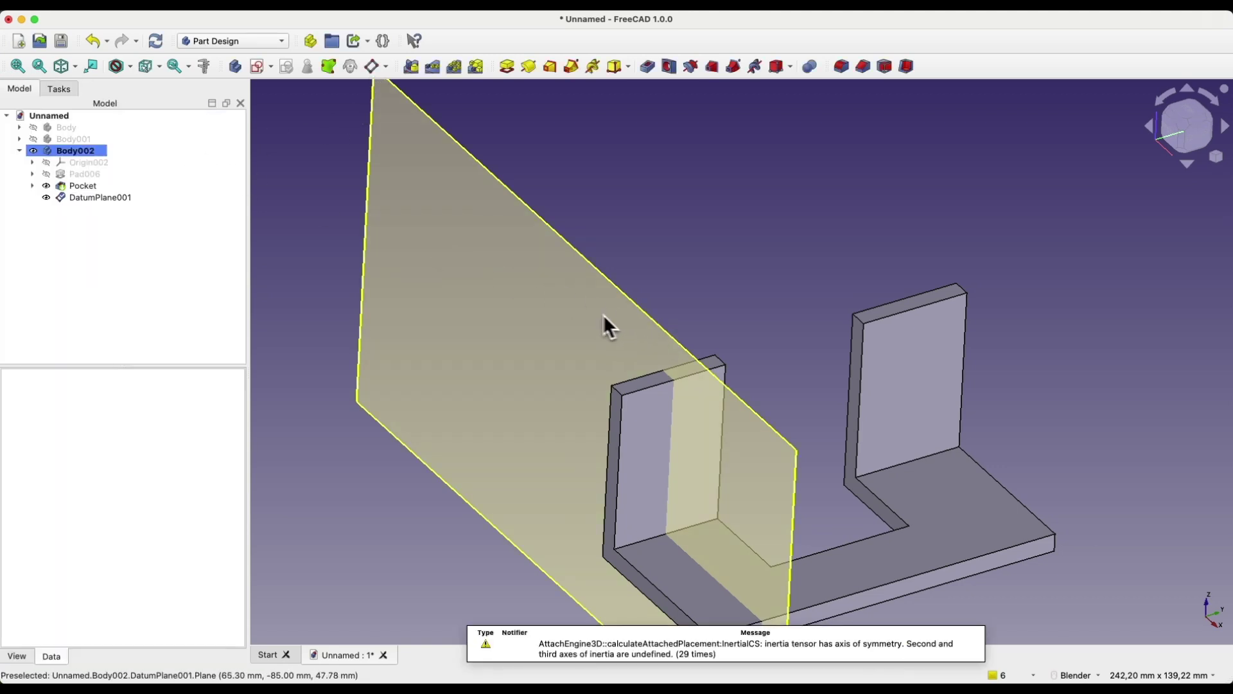
- Start a sketch on the new datum plane, link the inner upright and base edges as external geometry, and switch on the section view
left_click(599, 296)
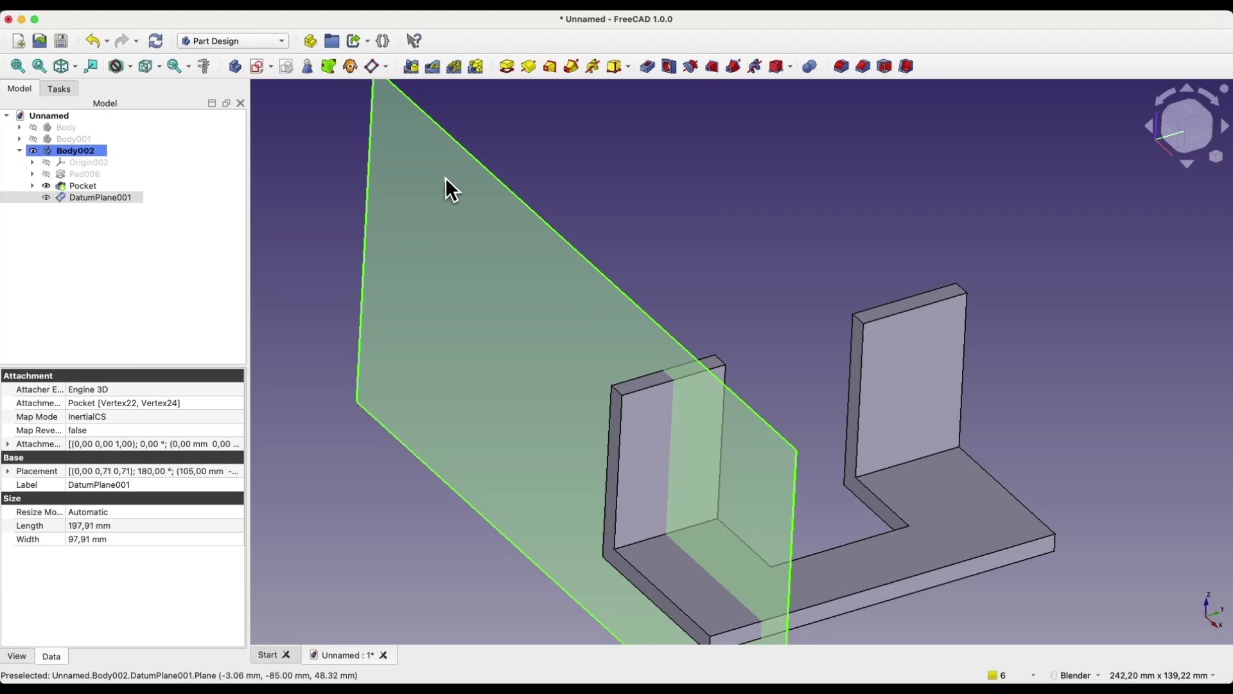
left_click(261, 67)
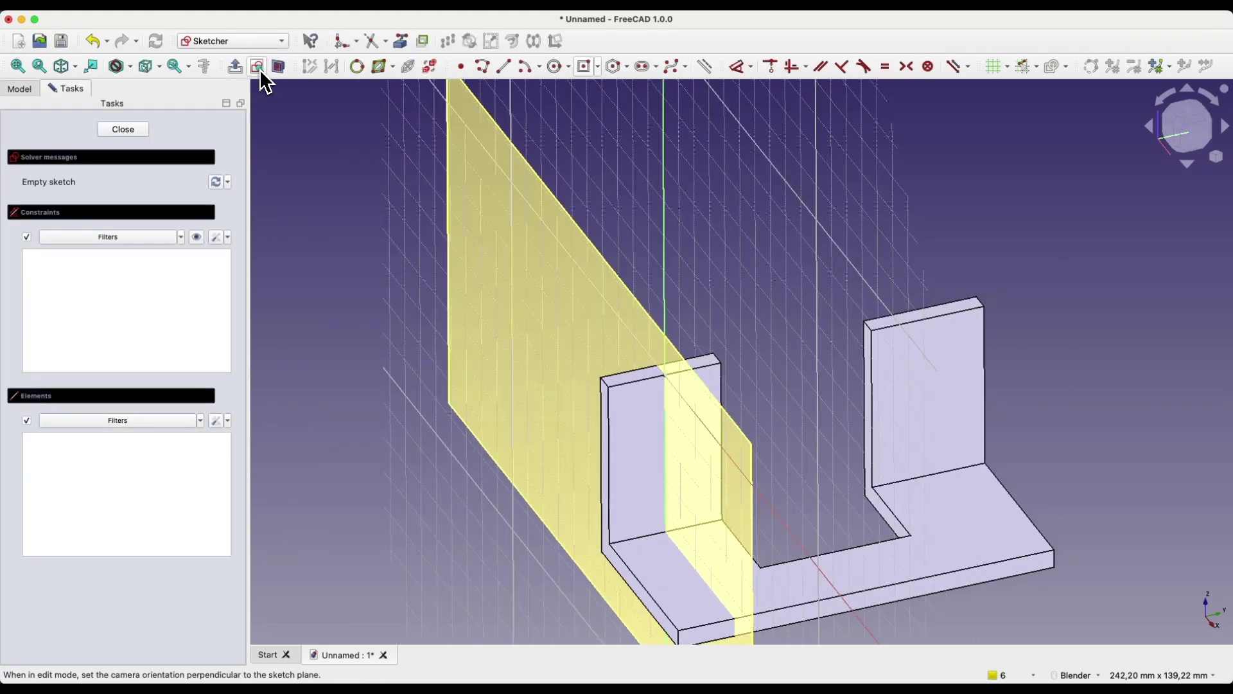
left_click(403, 46)
left_click(730, 405)
left_click(631, 523)
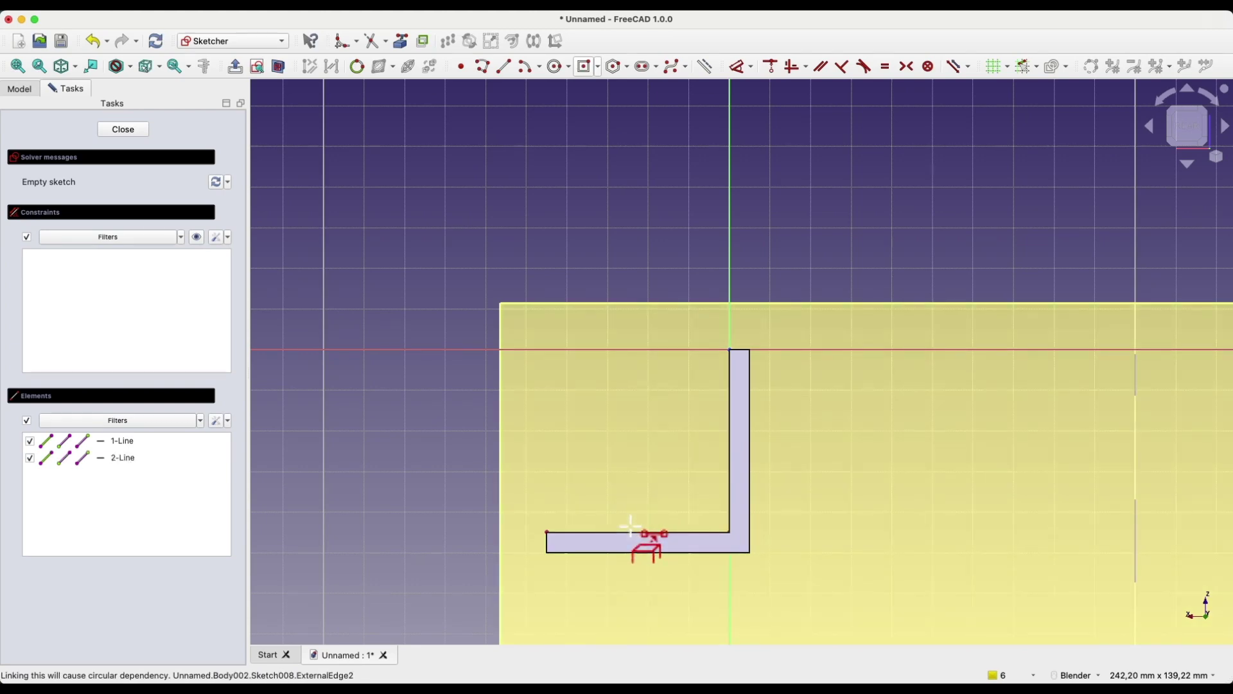
left_click(279, 66)
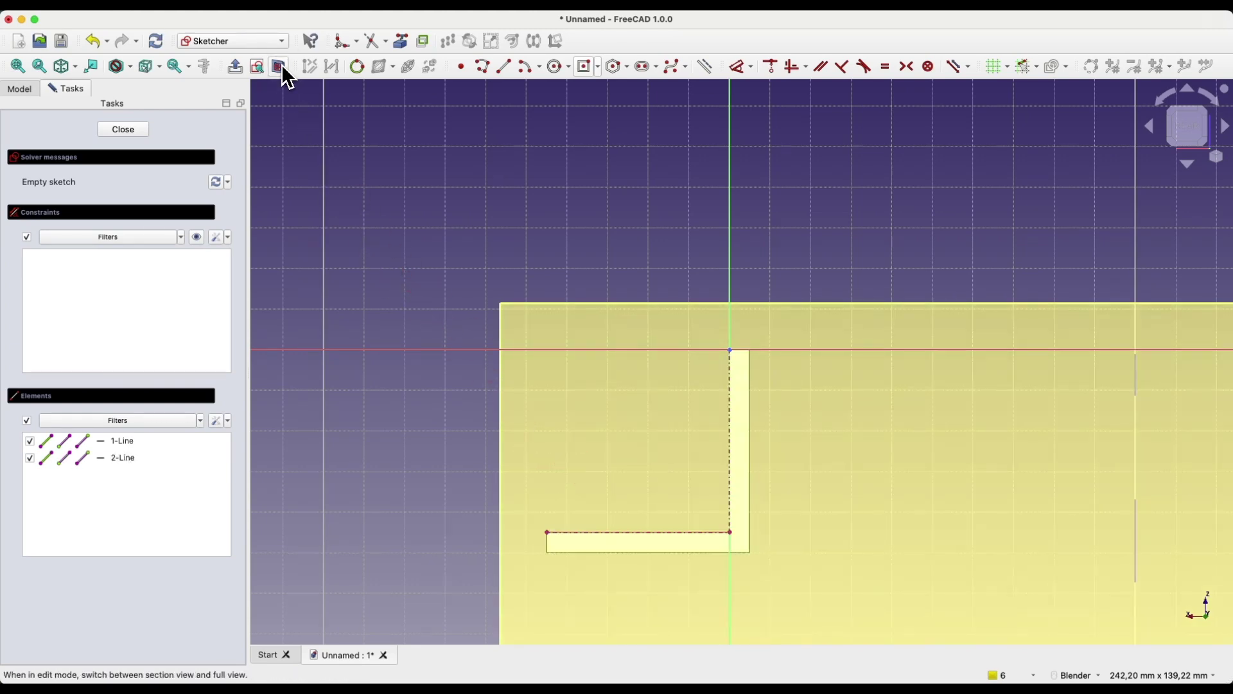
- Draw a closed triangular rib profile in the bracket's inner corner, reaching about 33 mm along the base, and finish the sketch
left_click(483, 71)
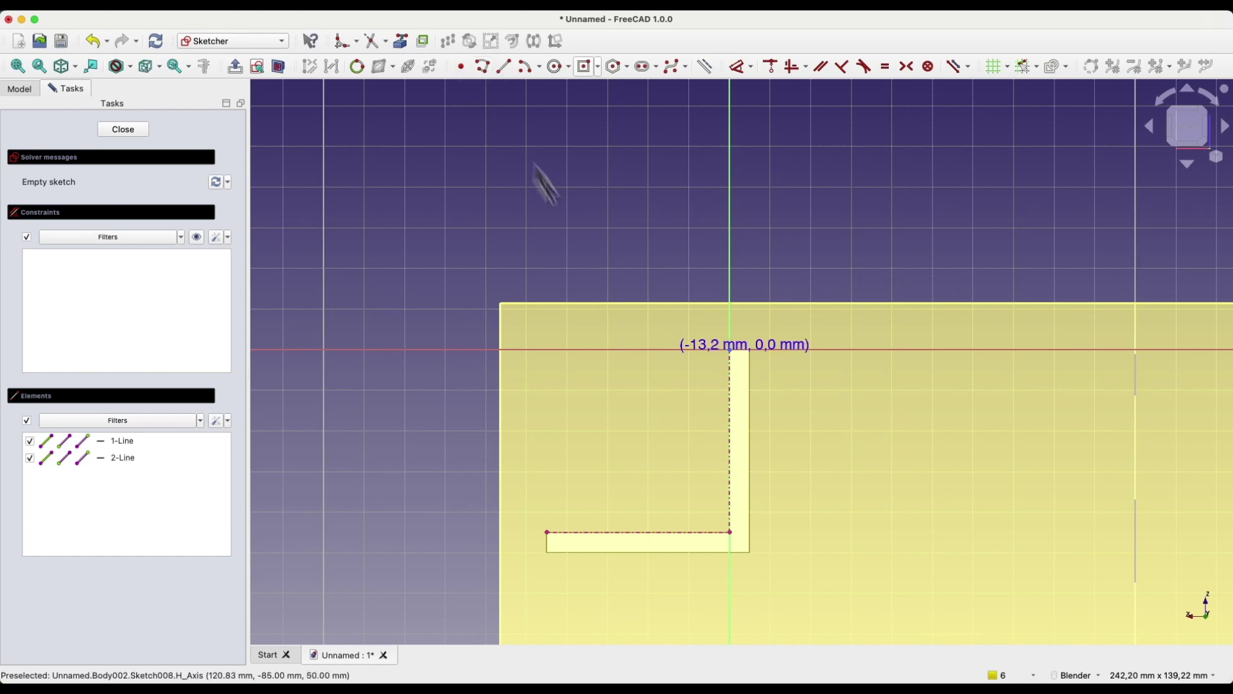
left_click(731, 387)
left_click(597, 532)
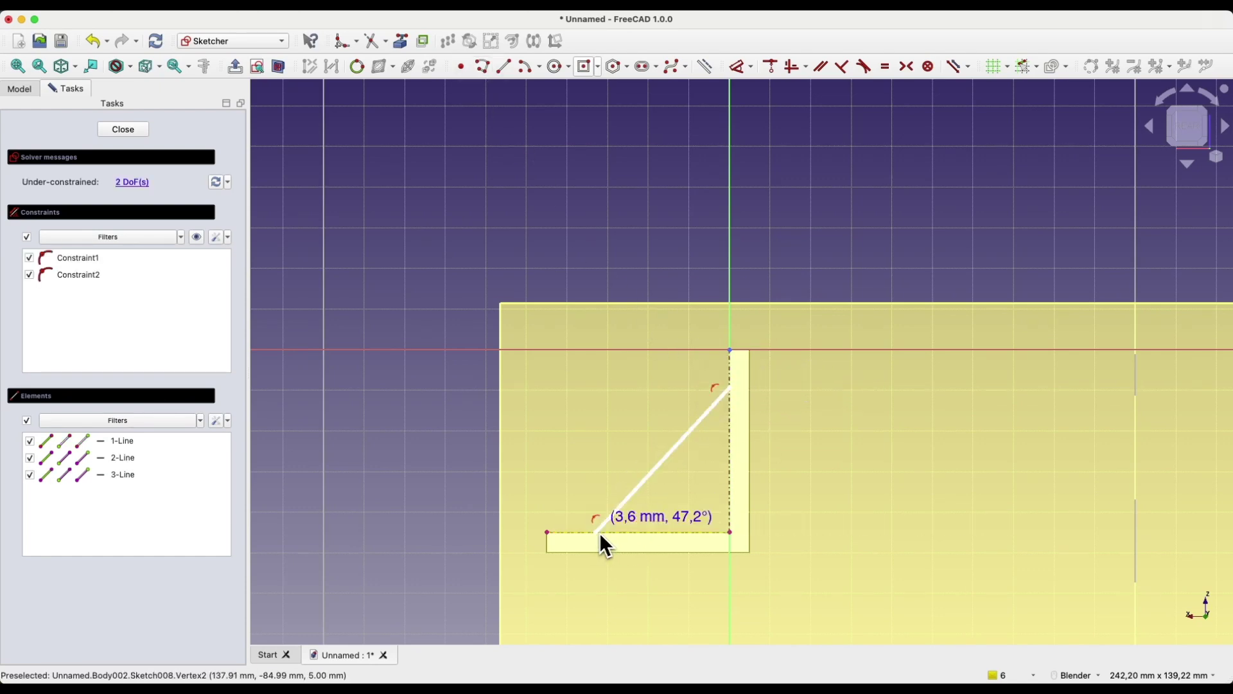
left_click(732, 532)
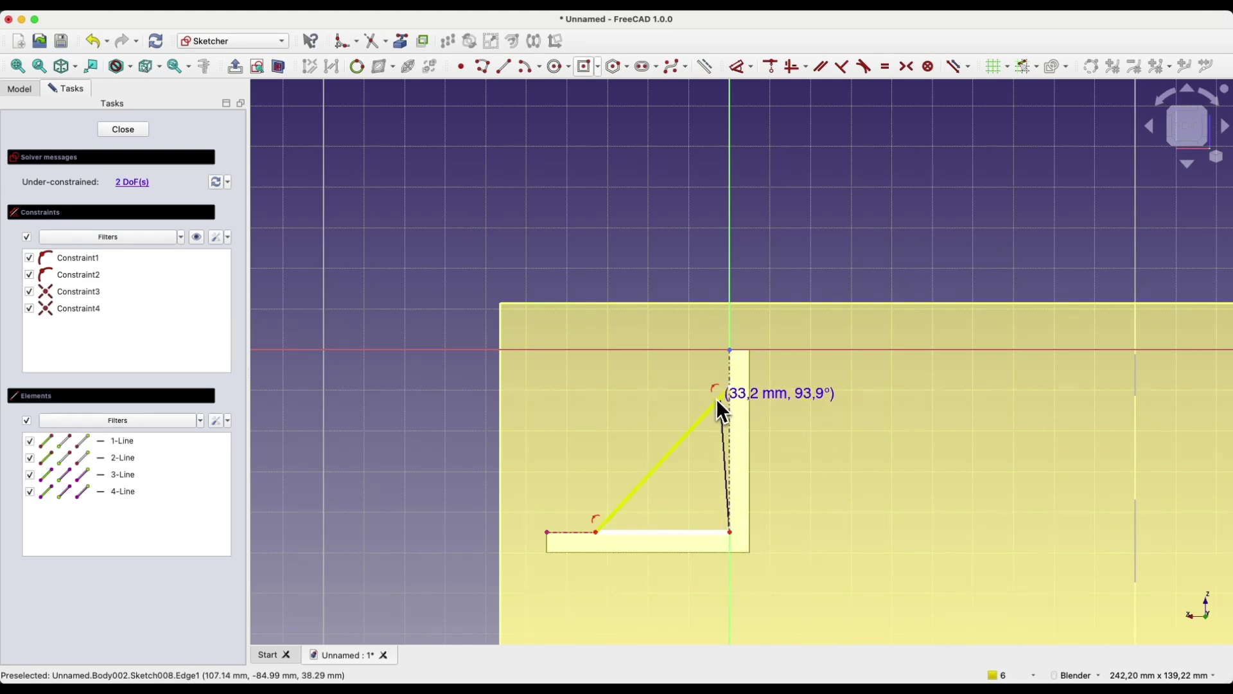
left_click(730, 387)
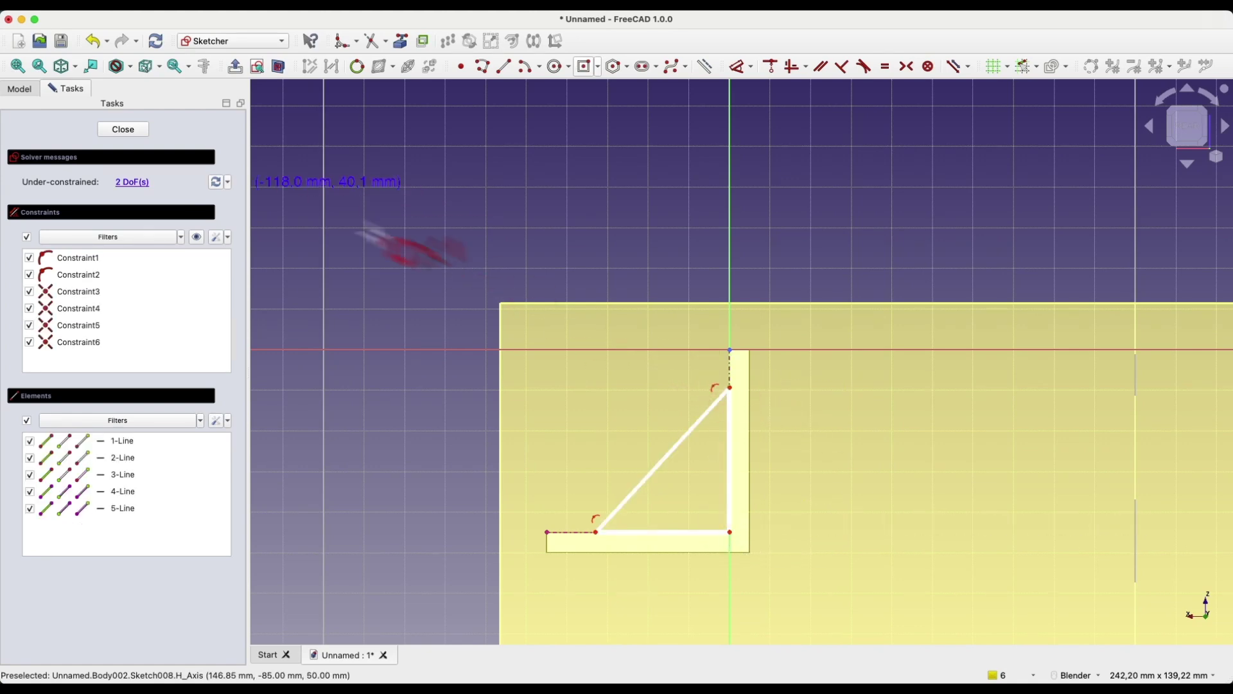
left_click(131, 130)
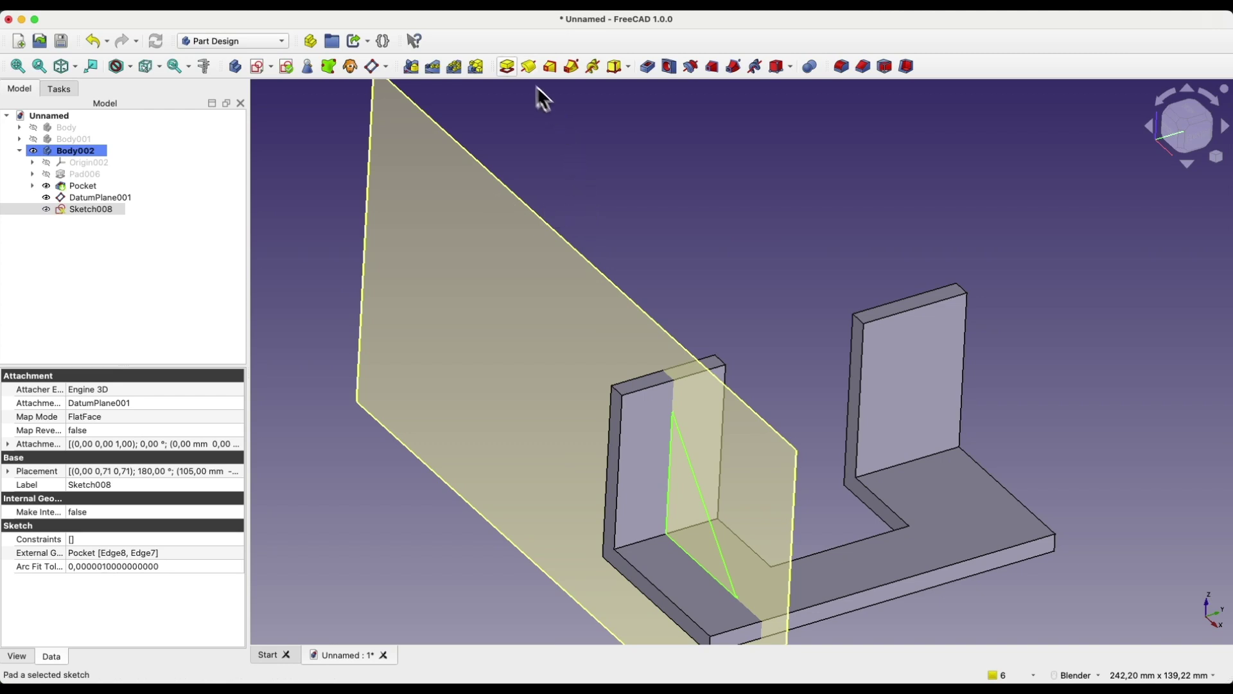
- Pad the triangular rib 5 mm symmetric to its sketch plane and hide the datum plane
left_click(507, 66)
type("5")
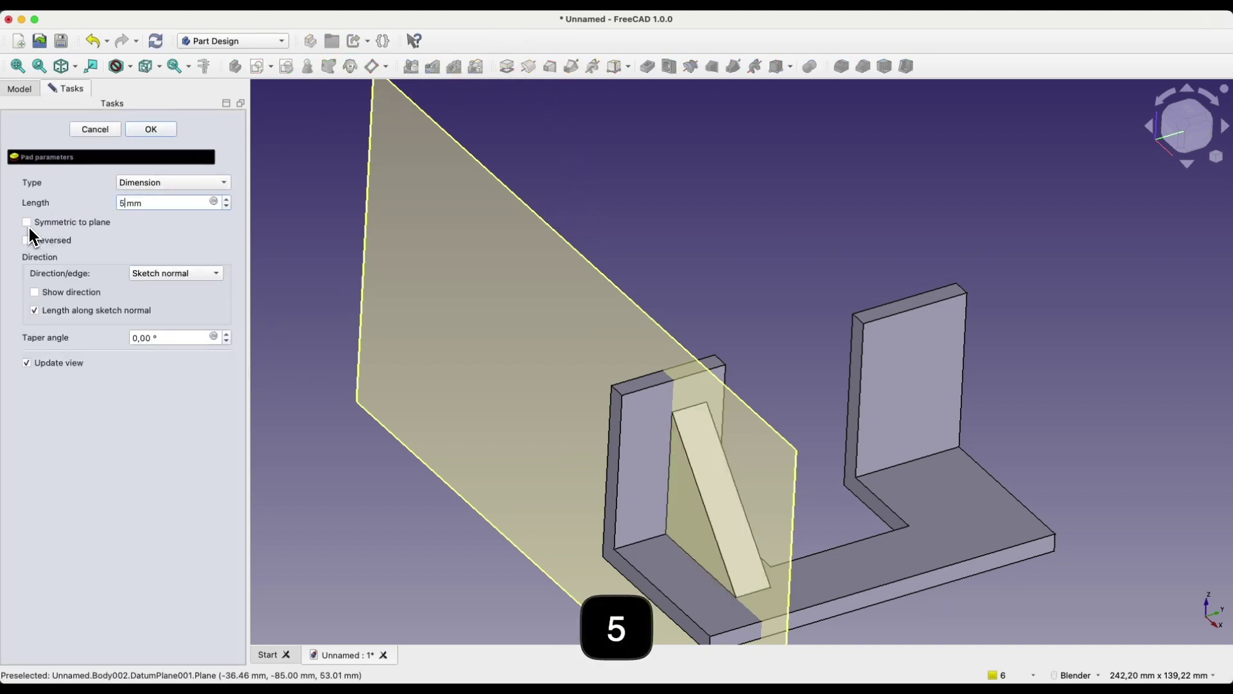
left_click(27, 222)
left_click(151, 130)
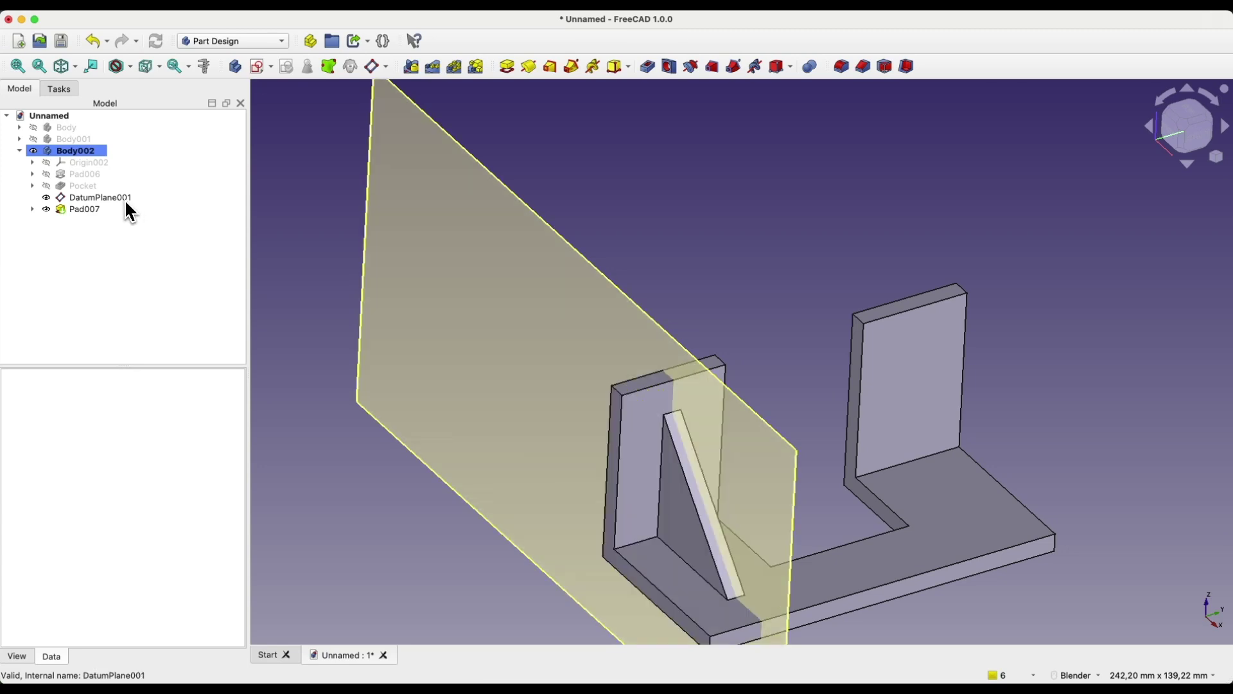
left_click(125, 200)
key("space")
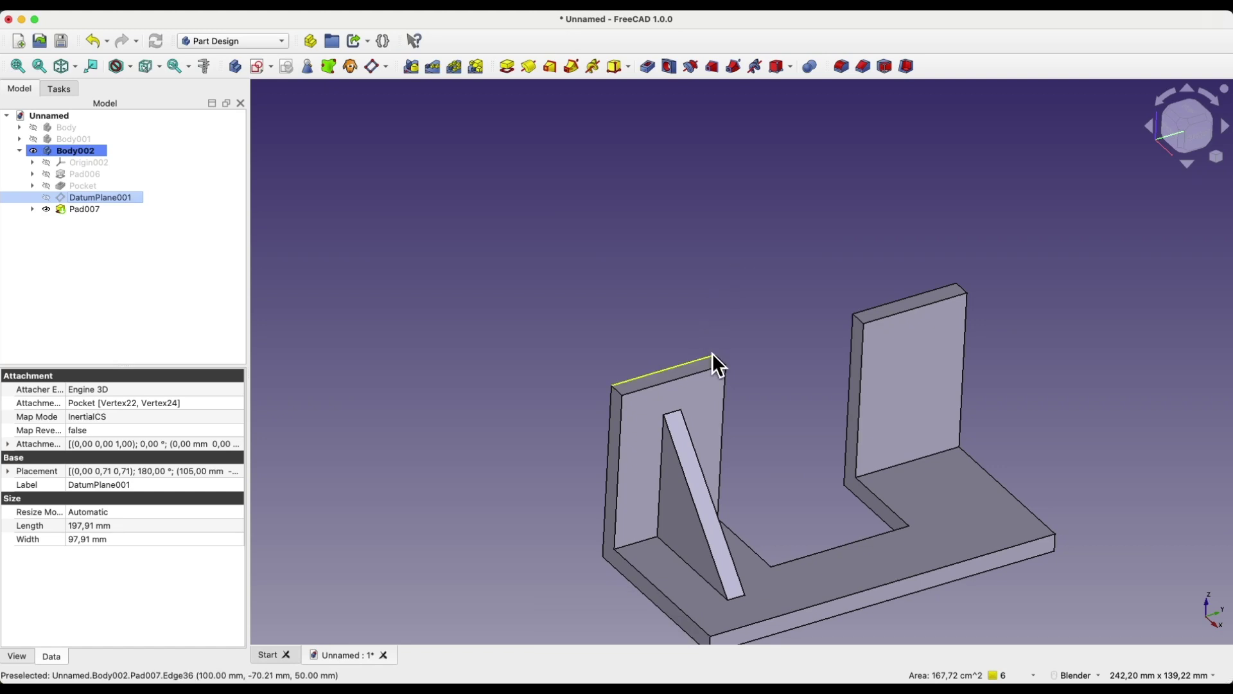
- Create a second datum plane from the facing inner top corners of the two uprights, using the Inertia 2-3 attachment mode
left_click(728, 367)
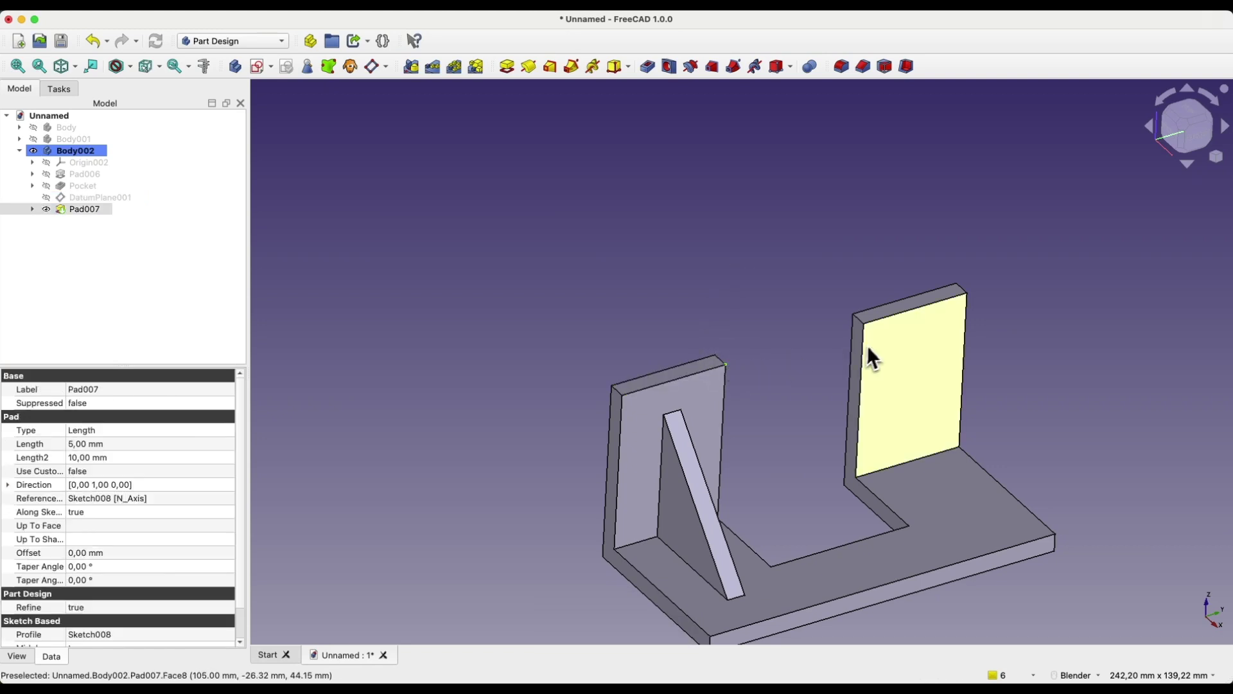
left_click(865, 325, "ctrl")
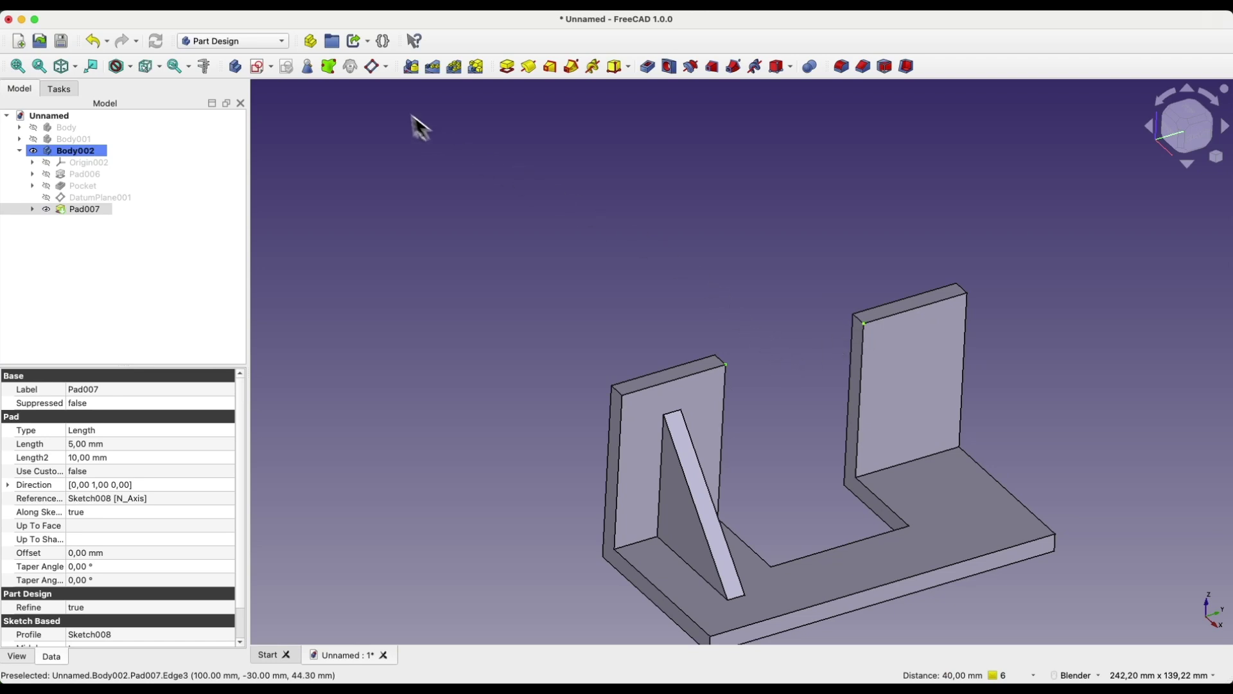
left_click(375, 71)
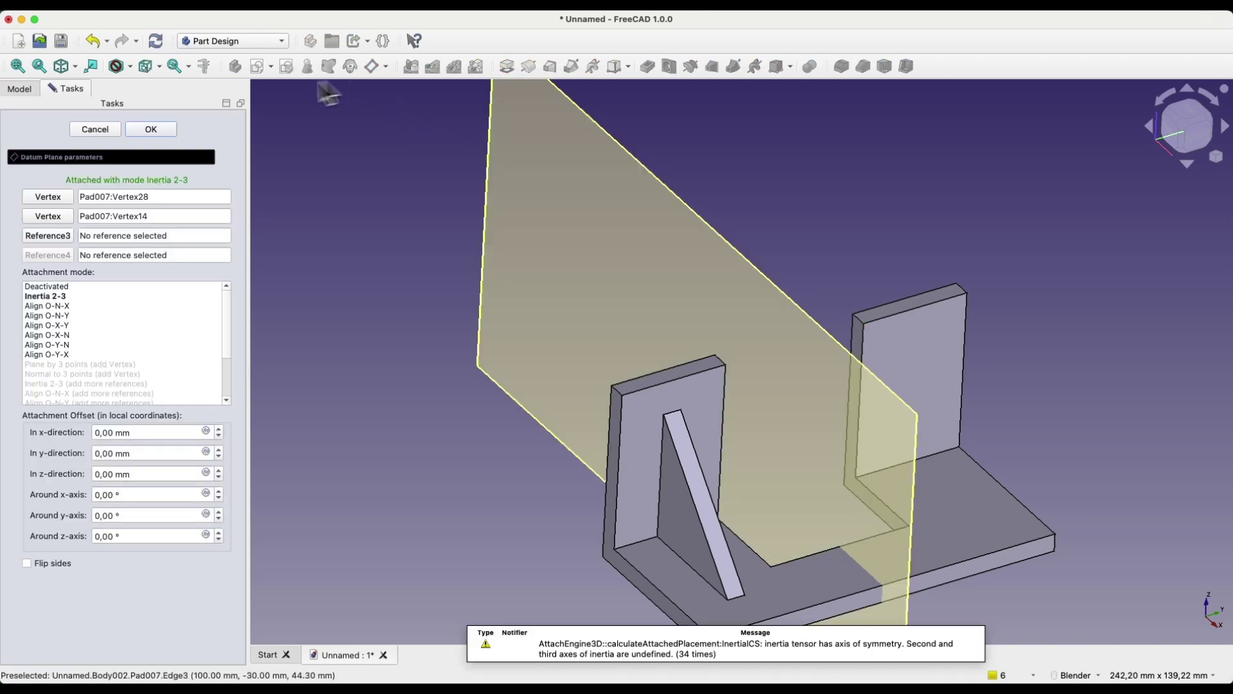
left_click(169, 130)
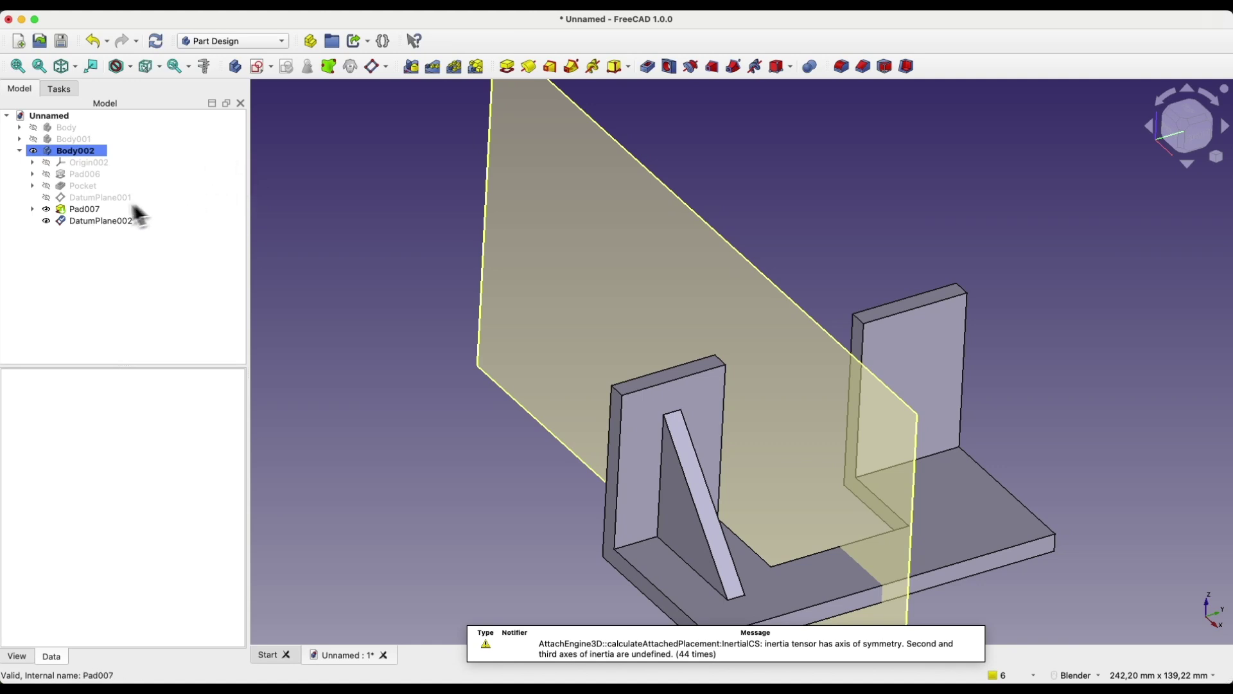
- Mirror the rib pad across the datum plane between the uprights, then select that plane in the model tree
left_click(89, 210)
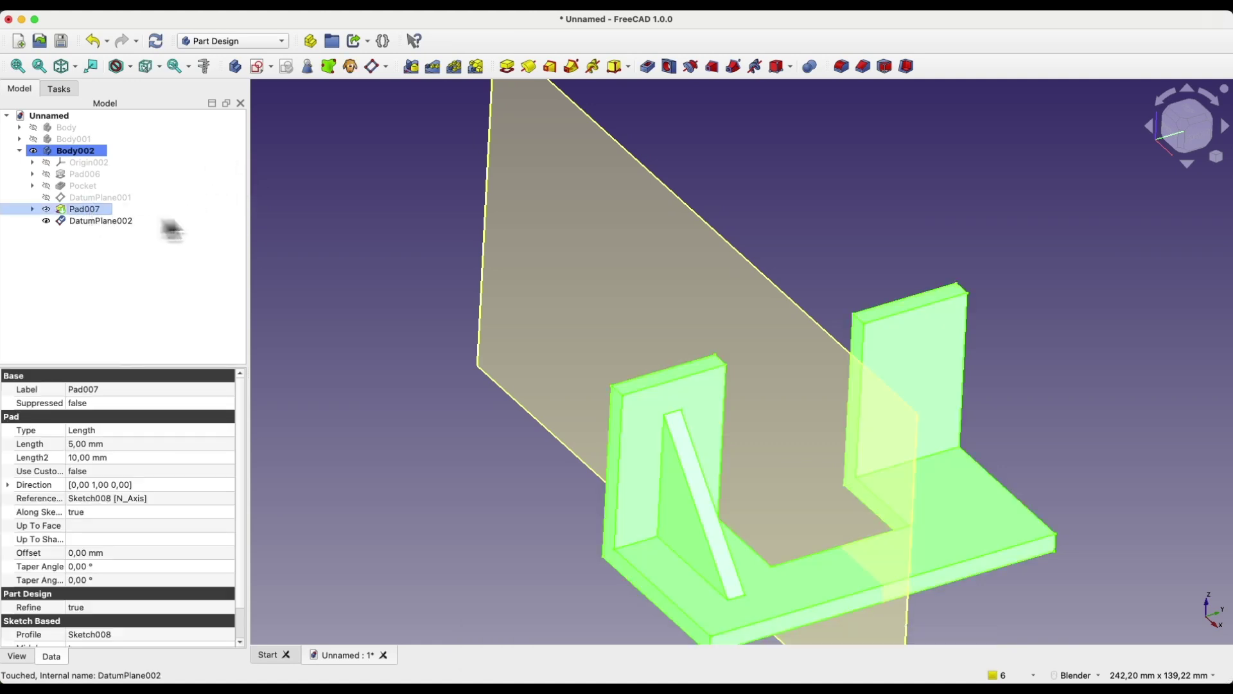
left_click(415, 68)
scroll(790, 399, "down", 5)
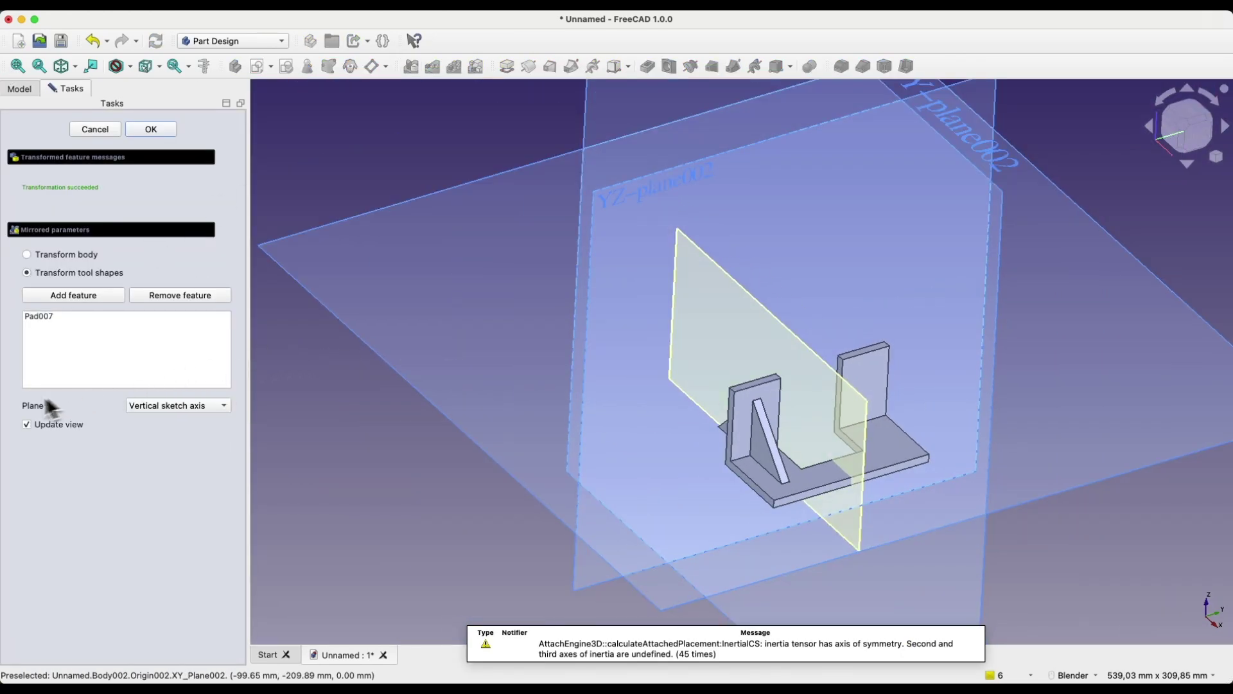
left_click(170, 408)
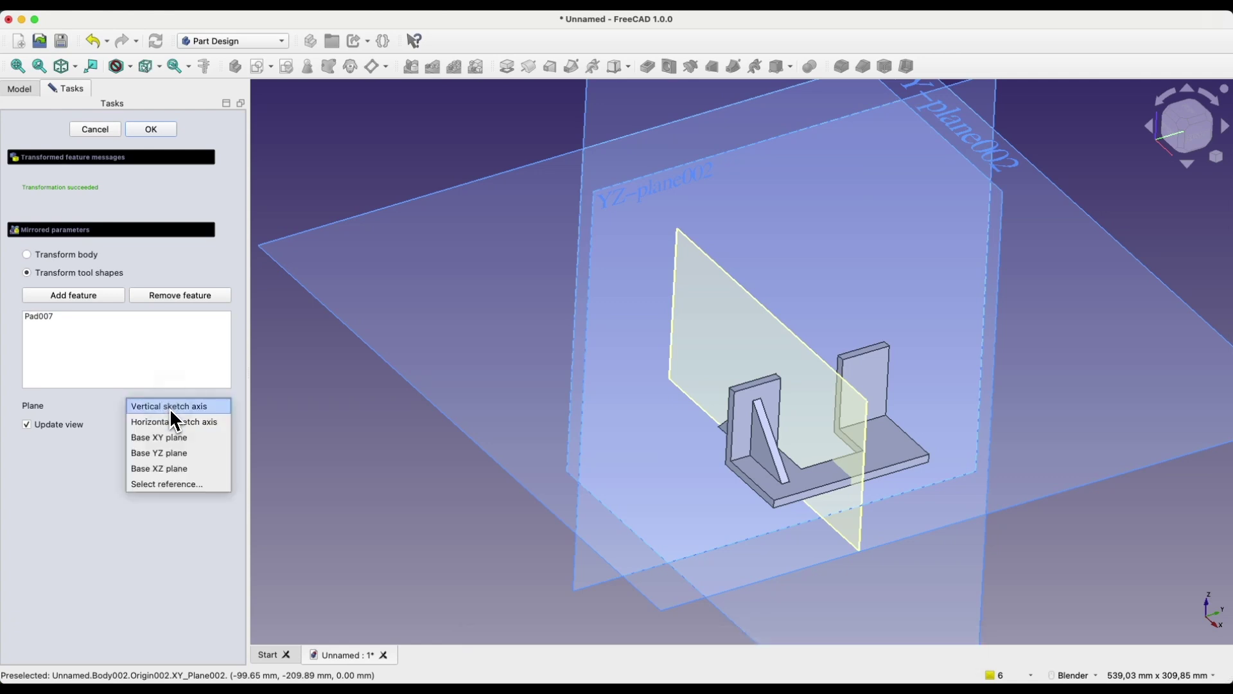
left_click(164, 484)
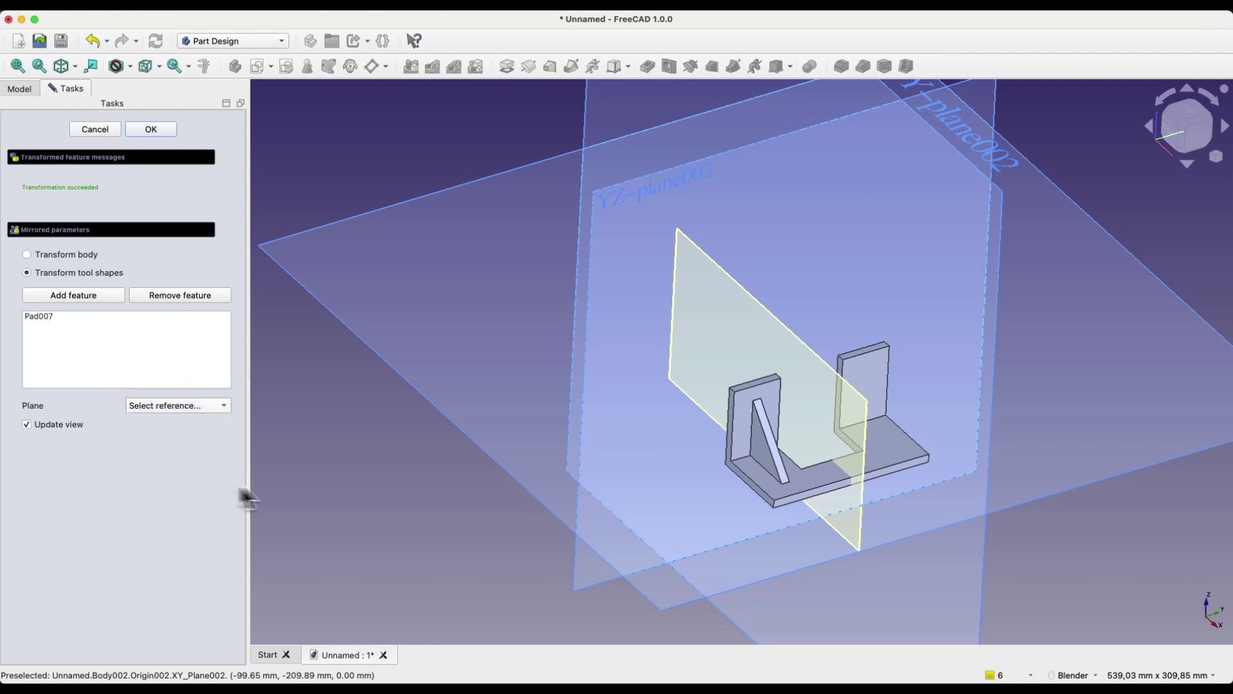
left_click(863, 406)
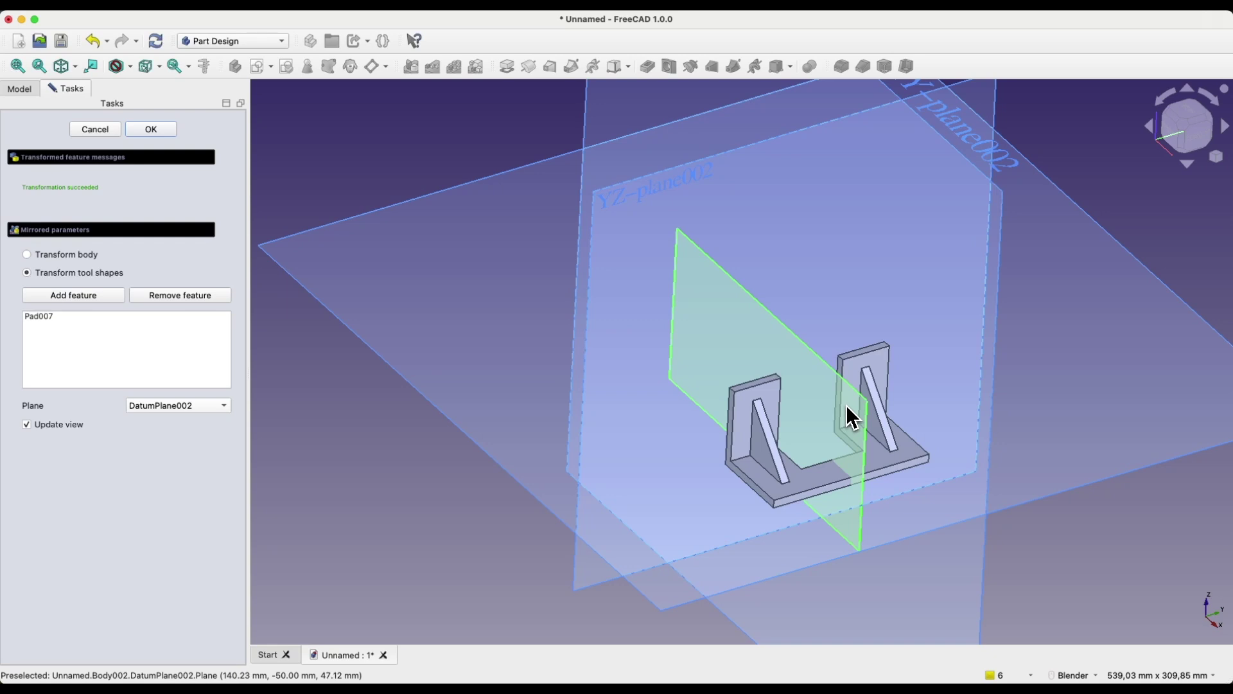
left_click(154, 130)
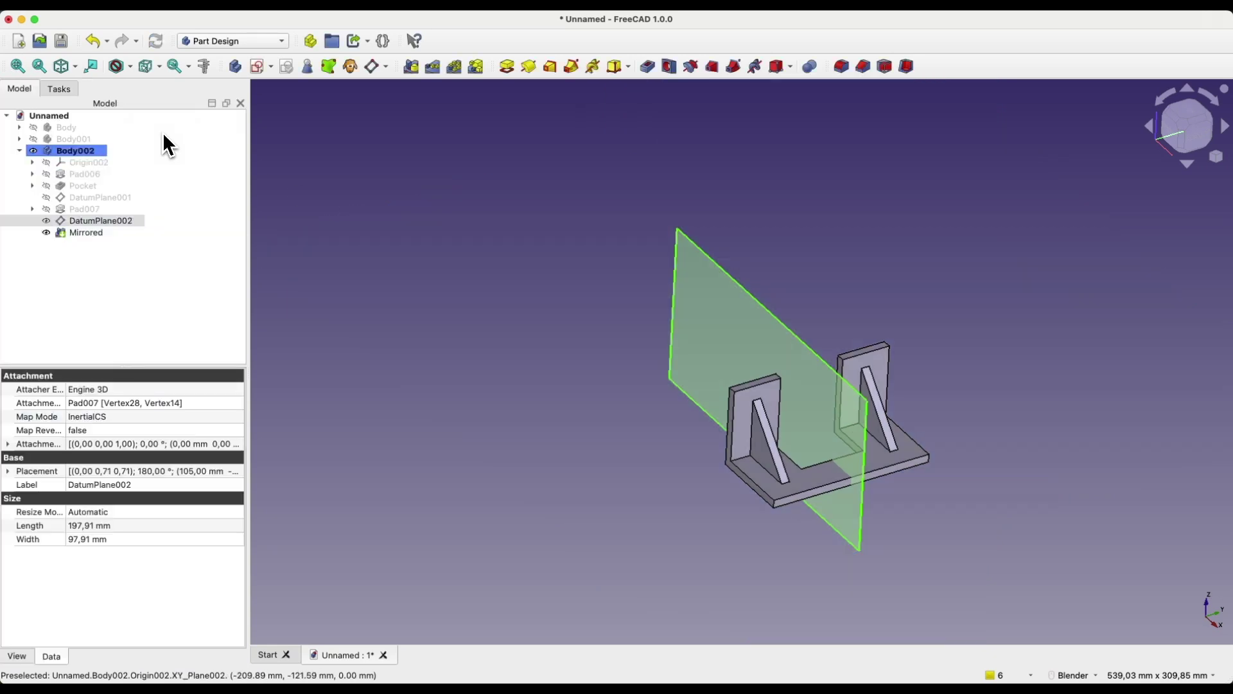
left_click(97, 222)
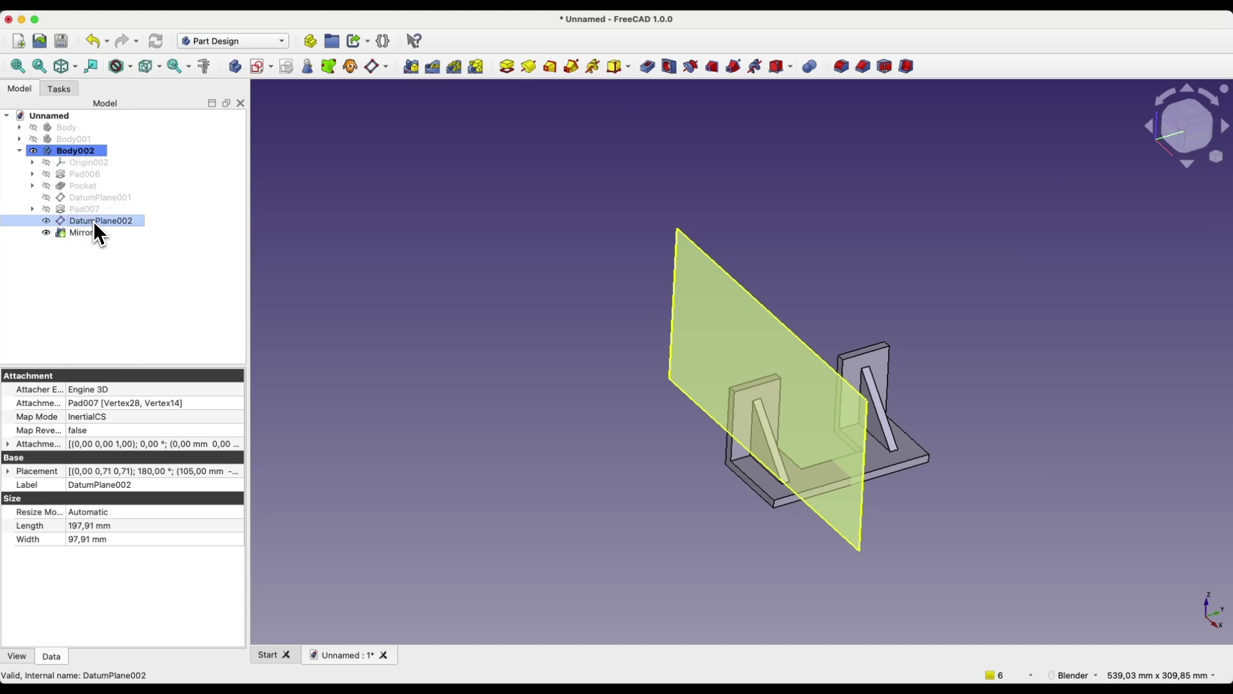
- Hide the selected datum plane between the two uprights of the third body's bracket
key("space")
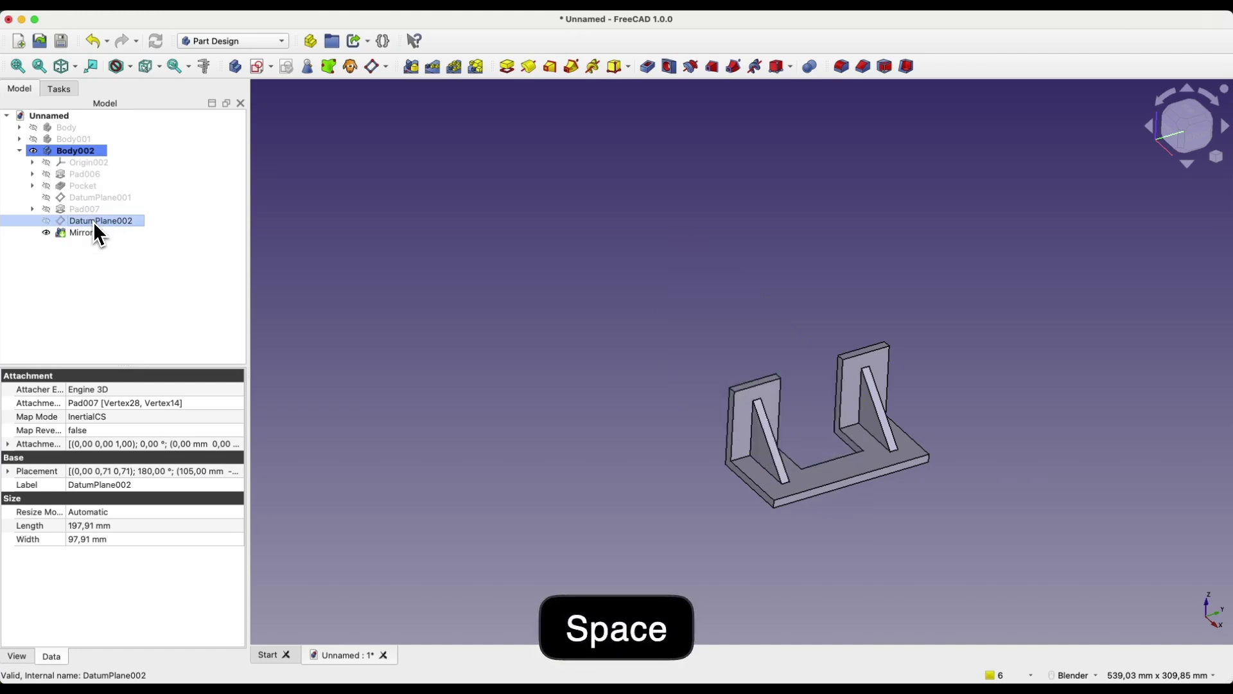
- Examine the finished bracket from the front, back and sides, checking both triangular ribs against the uprights and base
scroll(898, 439, "up", 1)
scroll(894, 429, "up", 5)
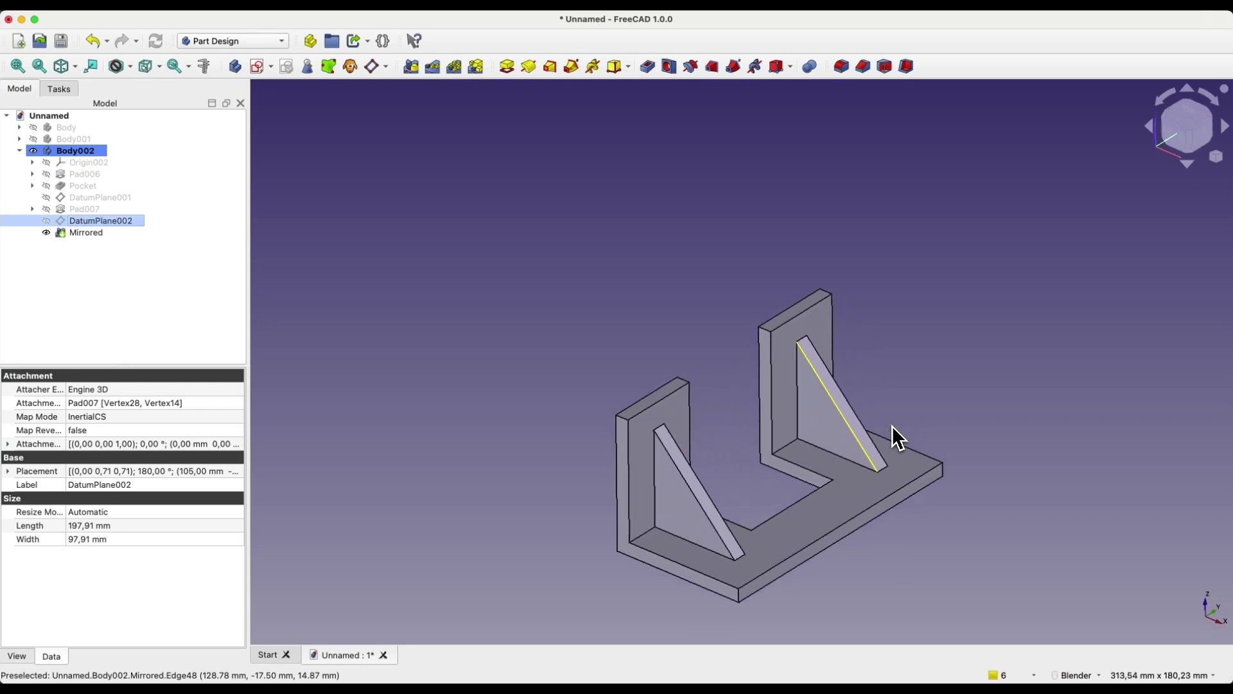
scroll(892, 425, "left", 5)
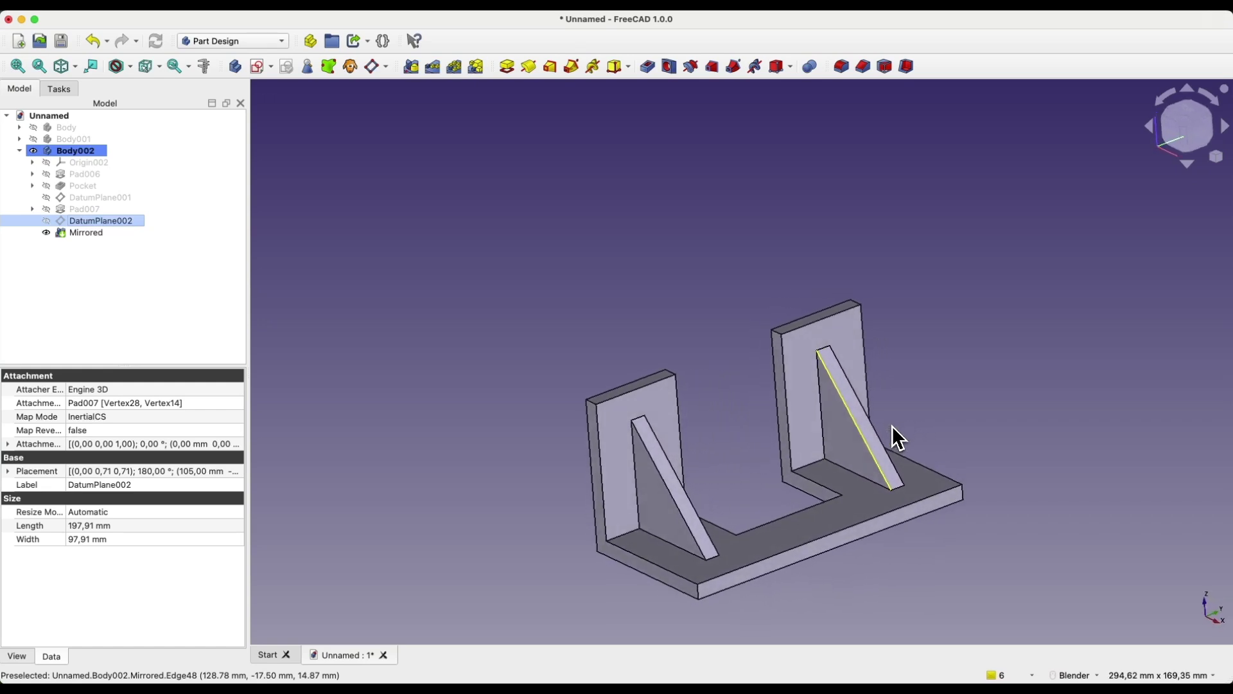
scroll(892, 425, "left", 8)
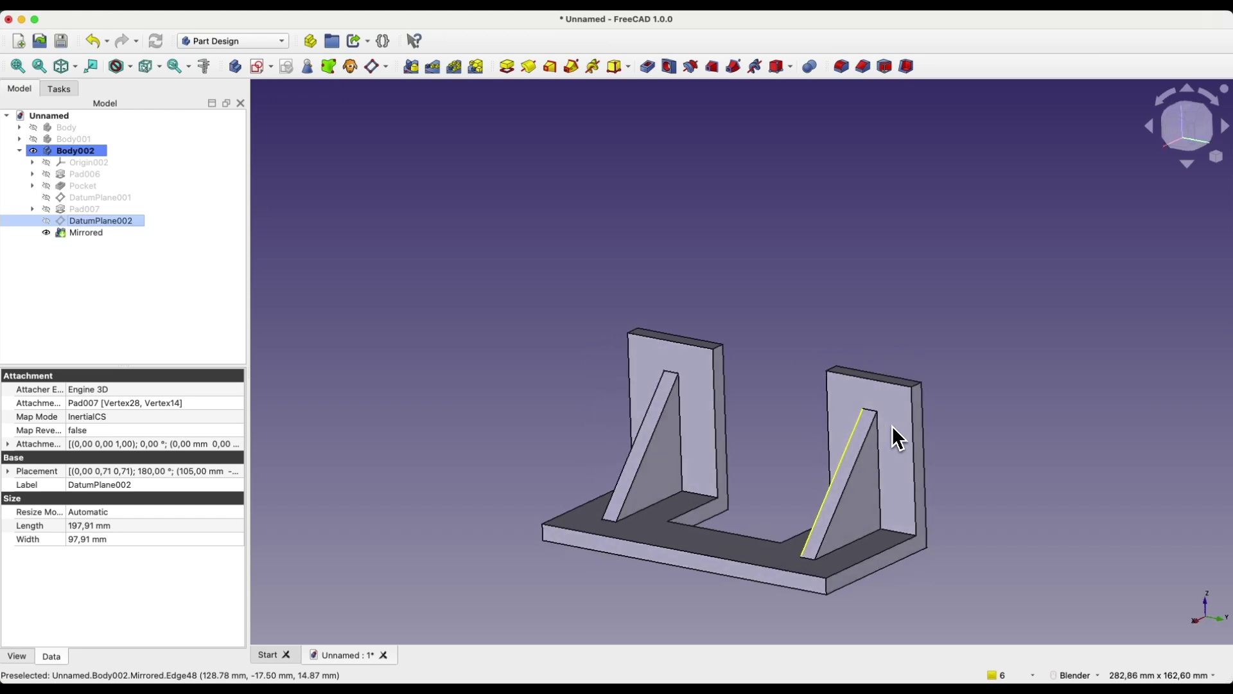
scroll(892, 425, "left", 10)
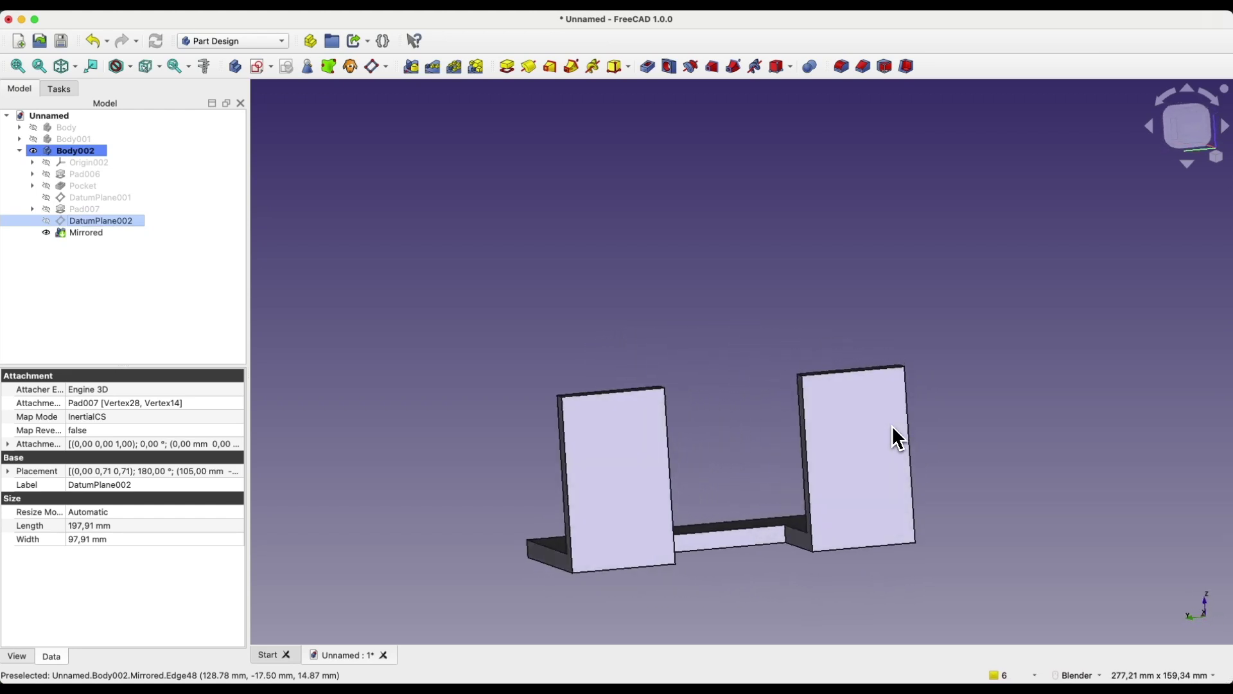
scroll(892, 426, "left", 10)
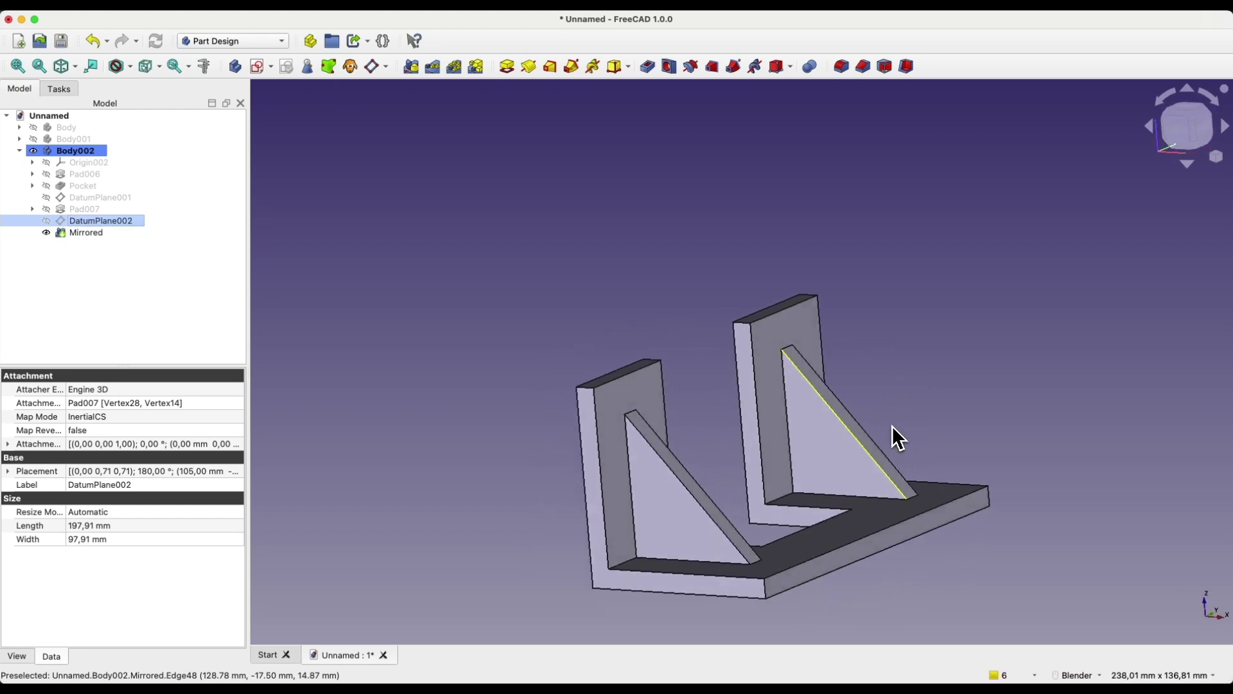
scroll(892, 425, "left", 2)
scroll(893, 425, "left", 8)
scroll(893, 425, "left", 8)
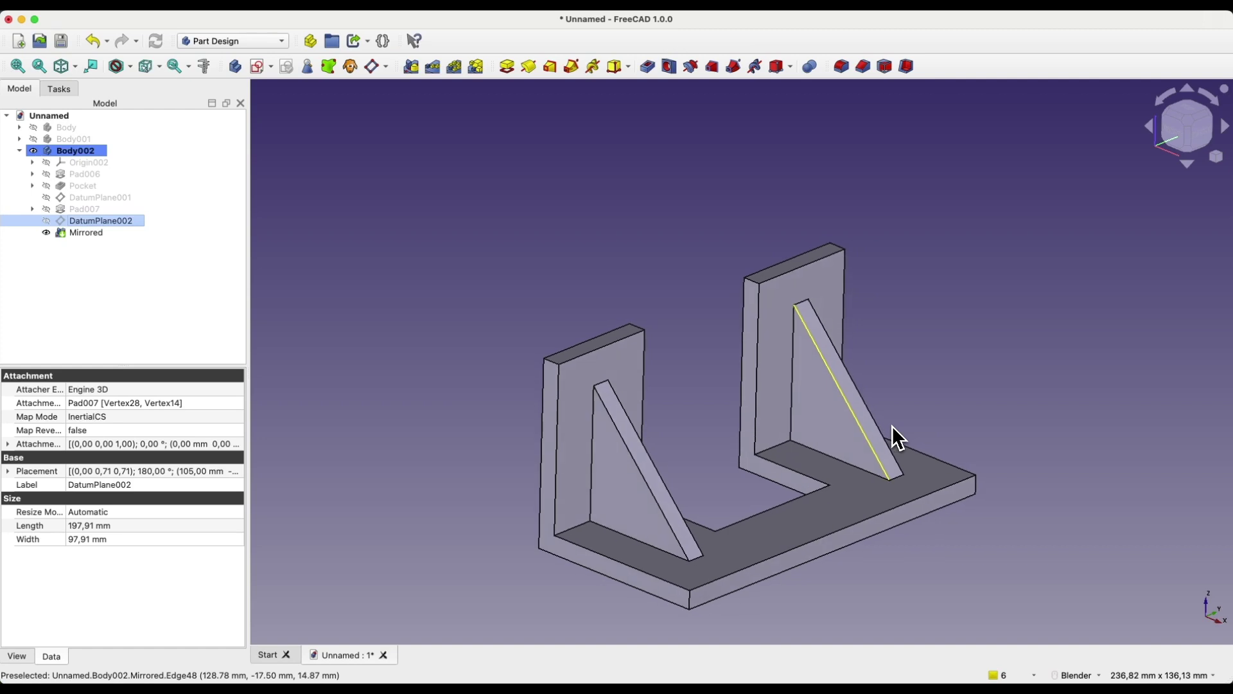